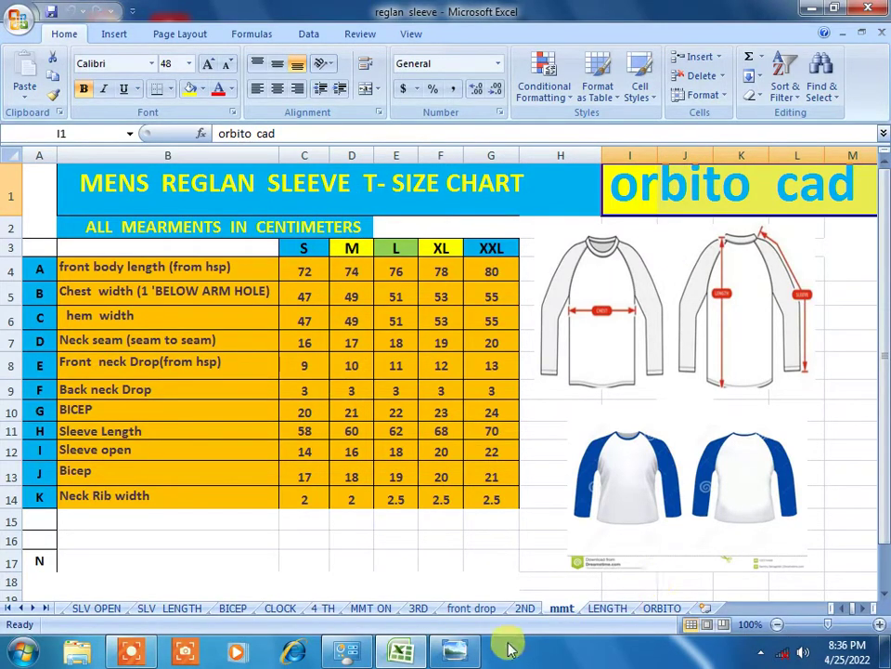
Glance at the ORBITO sheet and the Photo Viewer image, then minimize Excel from the mmt sheet.
left_click(665, 609)
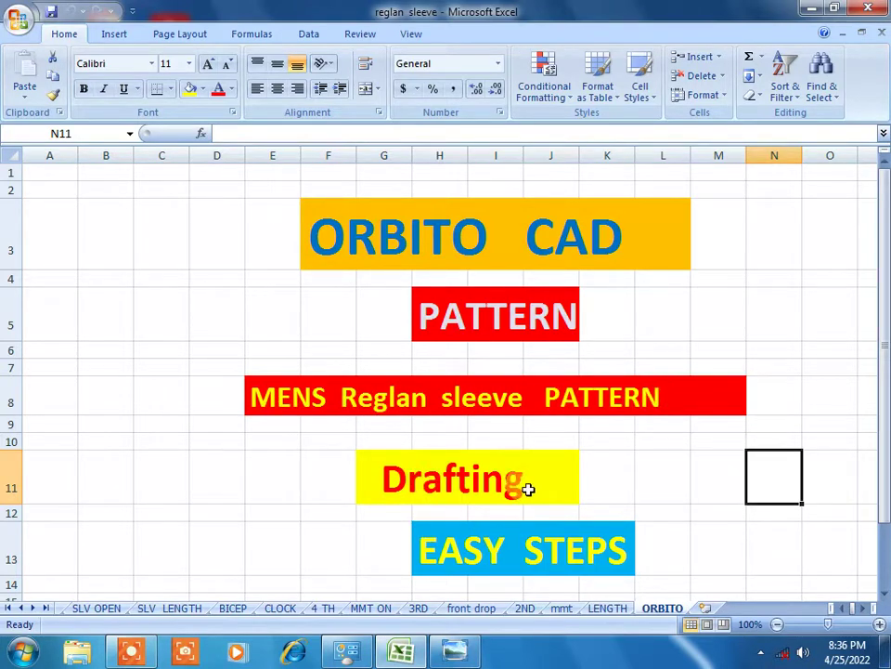
left_click(457, 655)
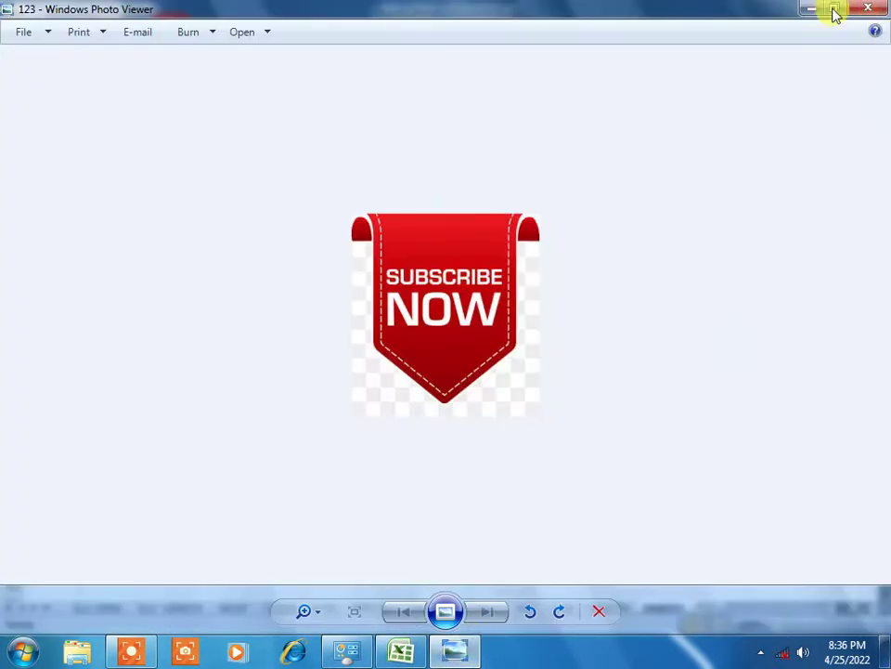
left_click(809, 11)
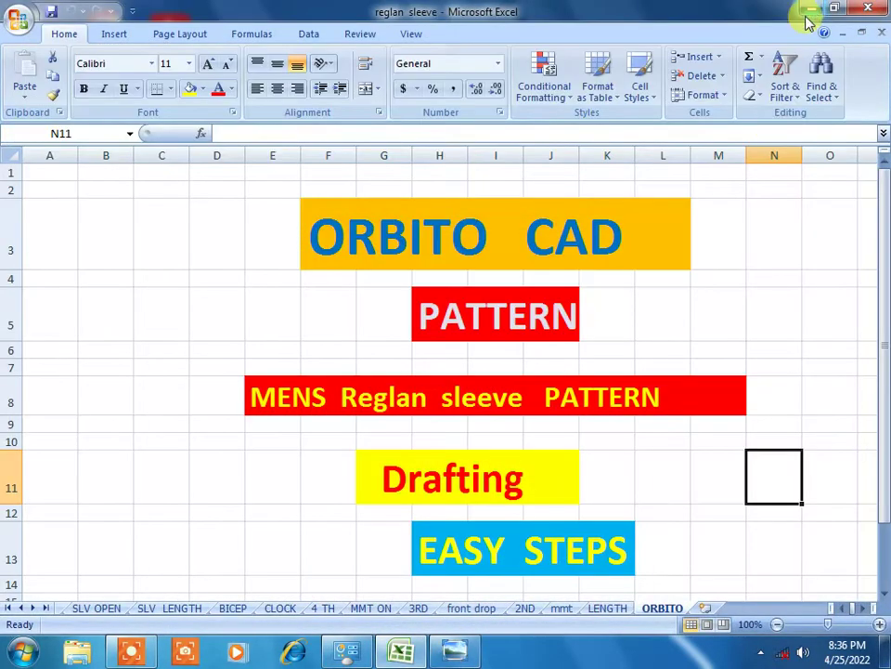
left_click(561, 608)
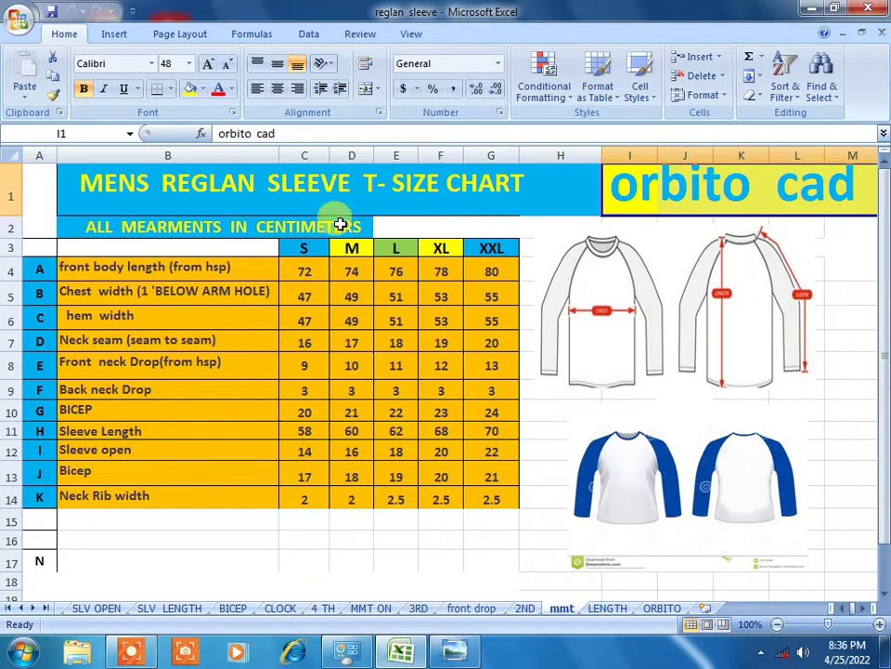
left_click(811, 8)
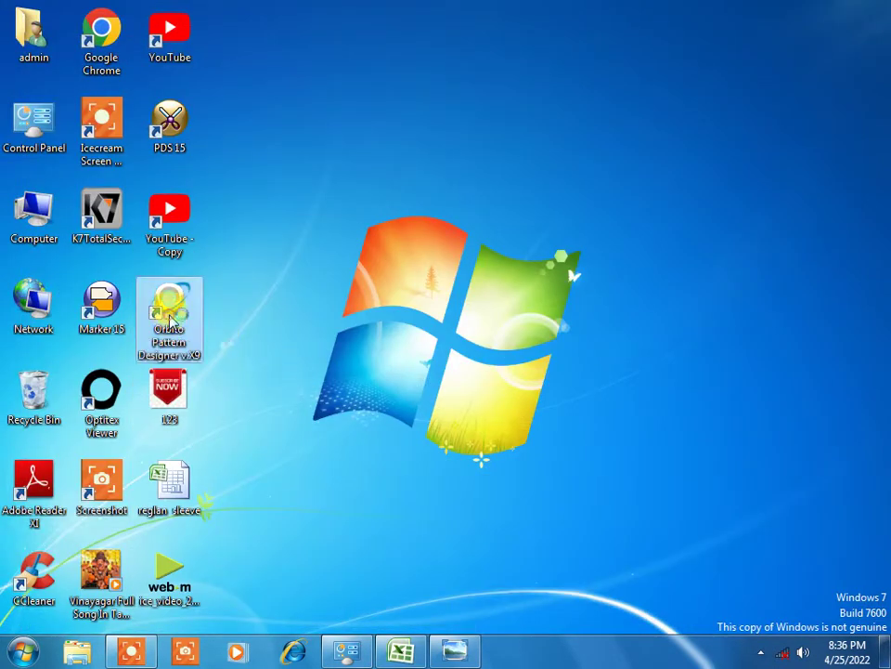
Launch Orbito Pattern Designer, dismiss the dongle warning, then close the program.
right_click(171, 316)
left_click(216, 253)
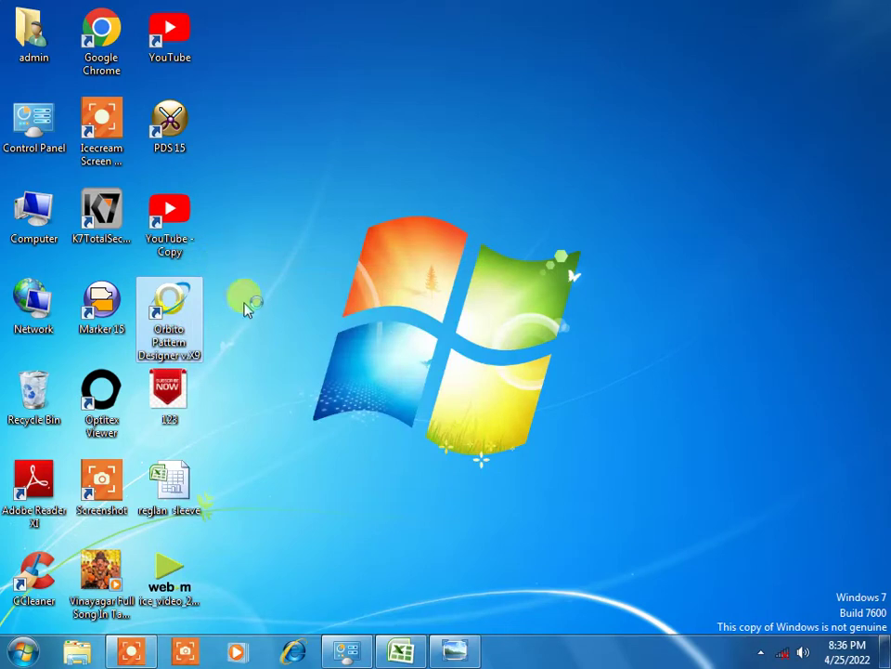
left_click(455, 652)
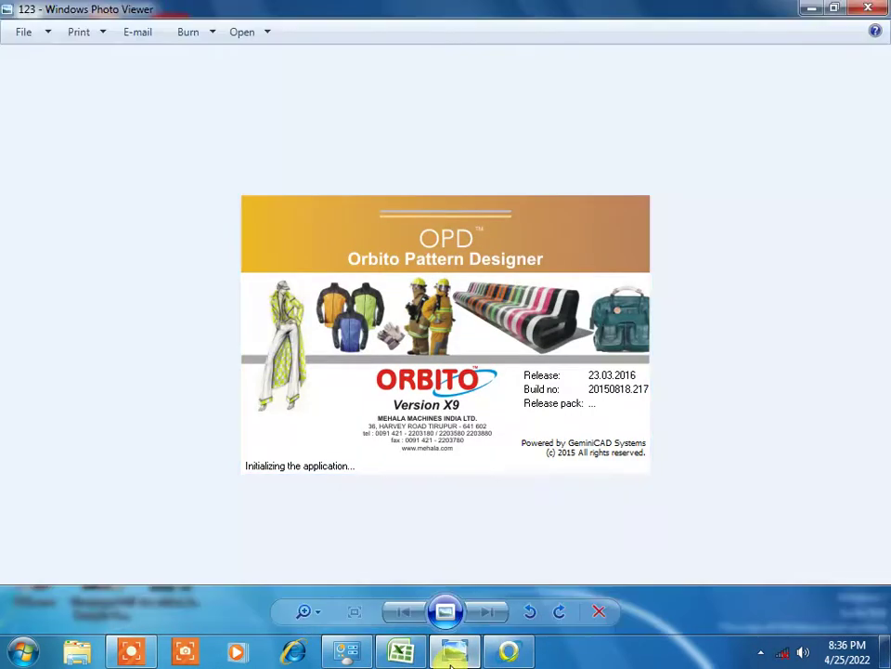
left_click(811, 11)
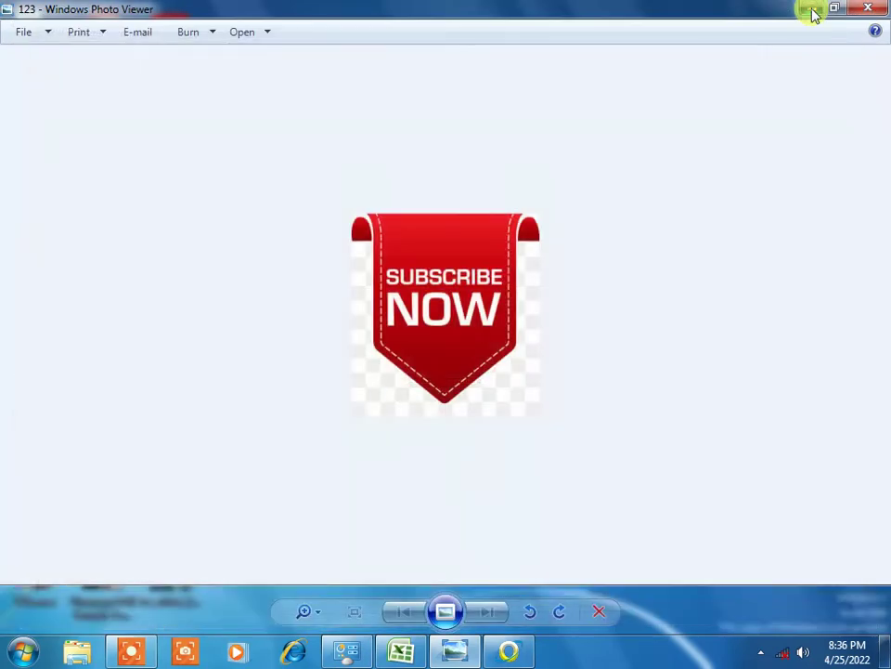
left_click(811, 11)
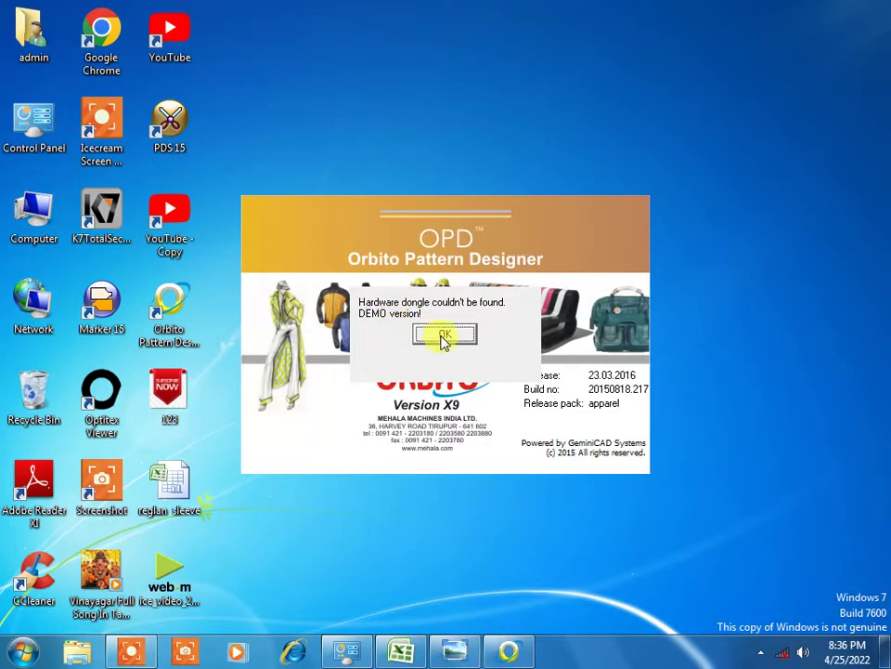
left_click(443, 335)
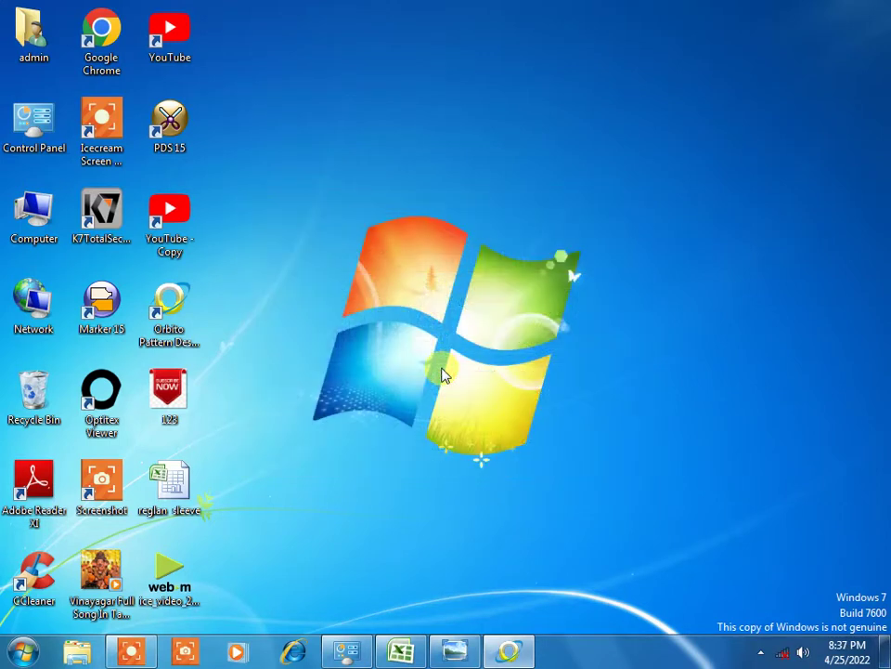
left_click(518, 655)
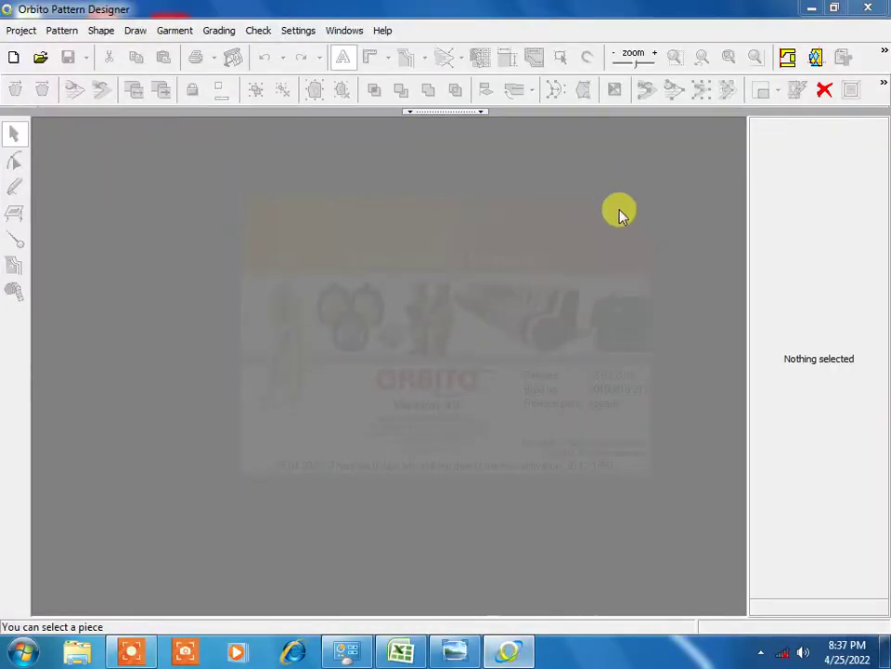
left_click(868, 9)
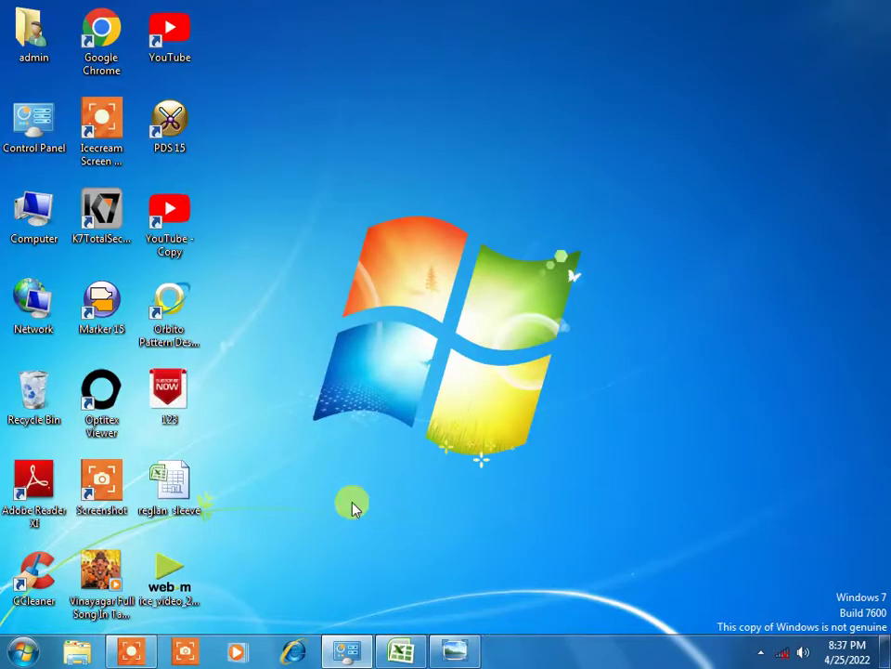
Relaunch Orbito, dismiss the dongle warning, create new project NONAME1, and minimize it.
right_click(170, 314)
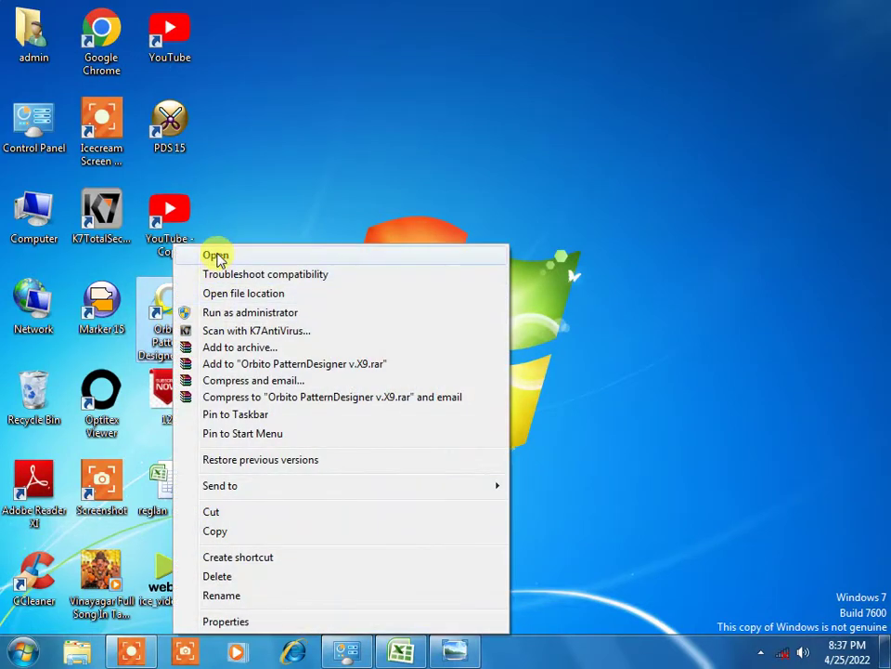
left_click(216, 256)
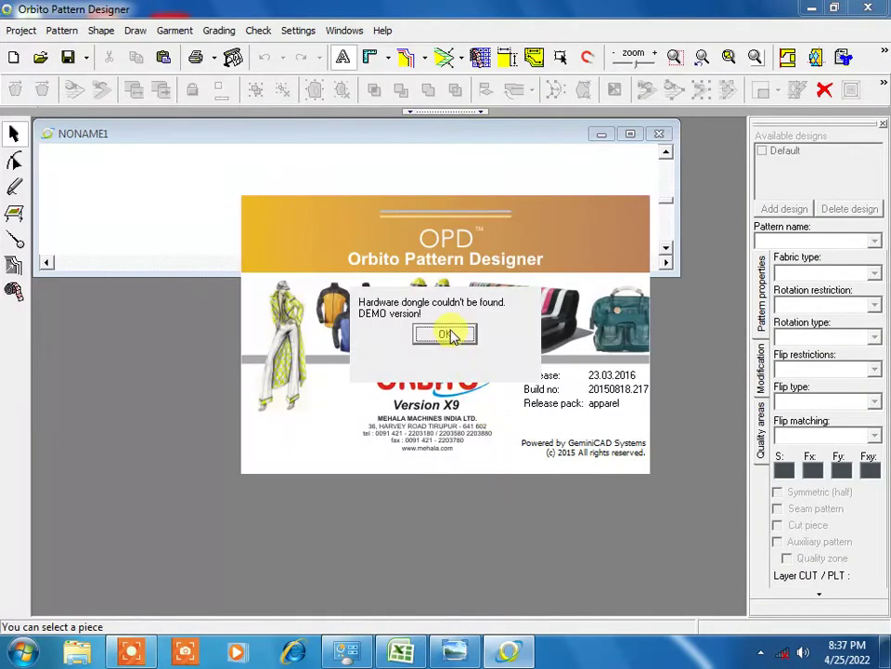
left_click(449, 334)
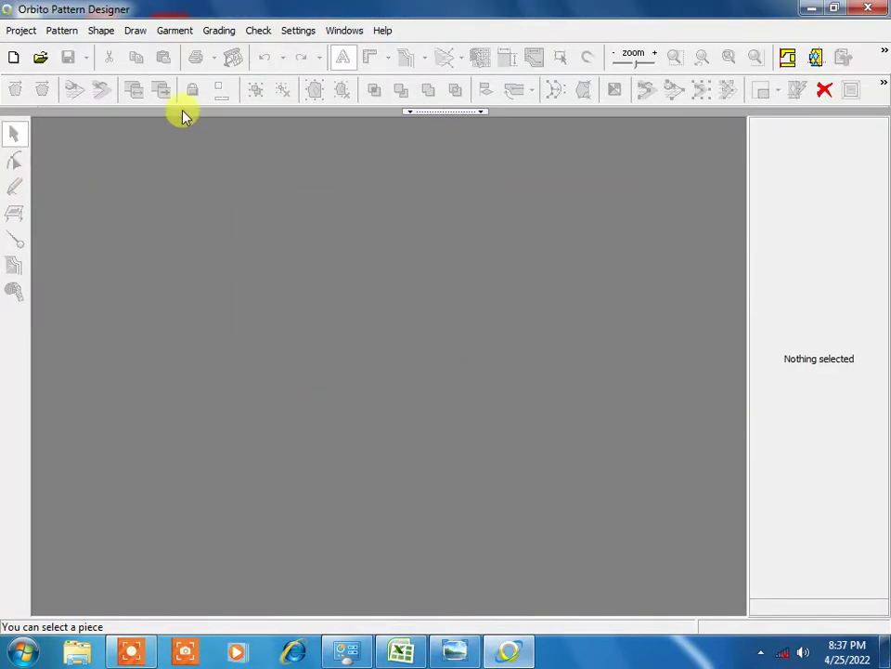
left_click(15, 57)
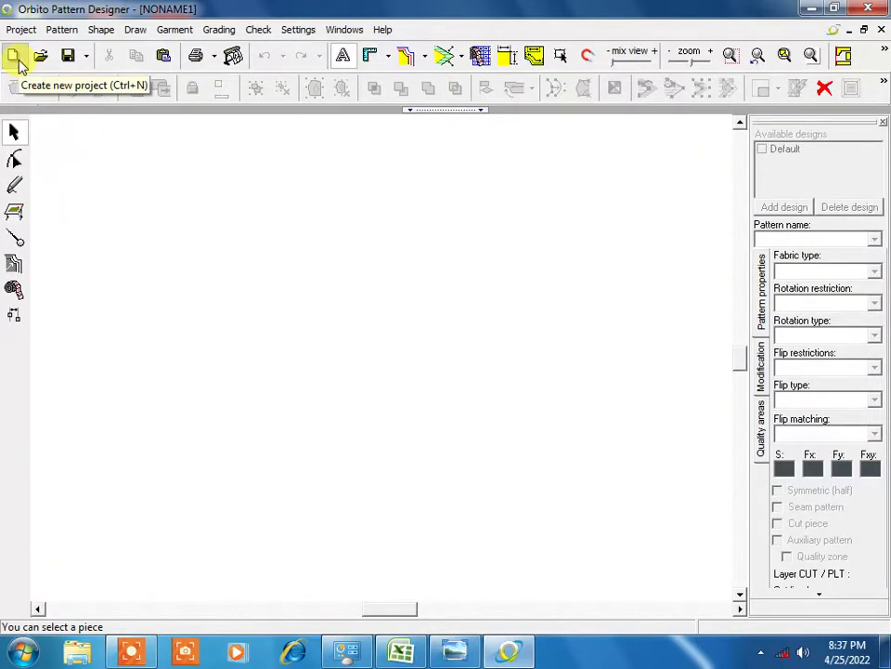
left_click(849, 31)
left_click(810, 12)
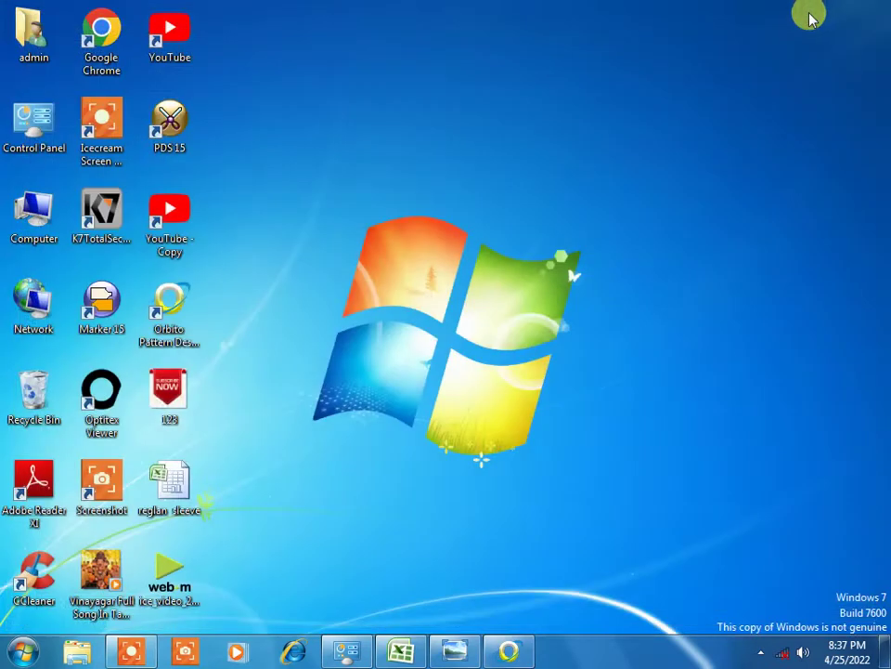
Create a desktop folder named 'reglan sleeve' and place it in the icon grid.
right_click(308, 160)
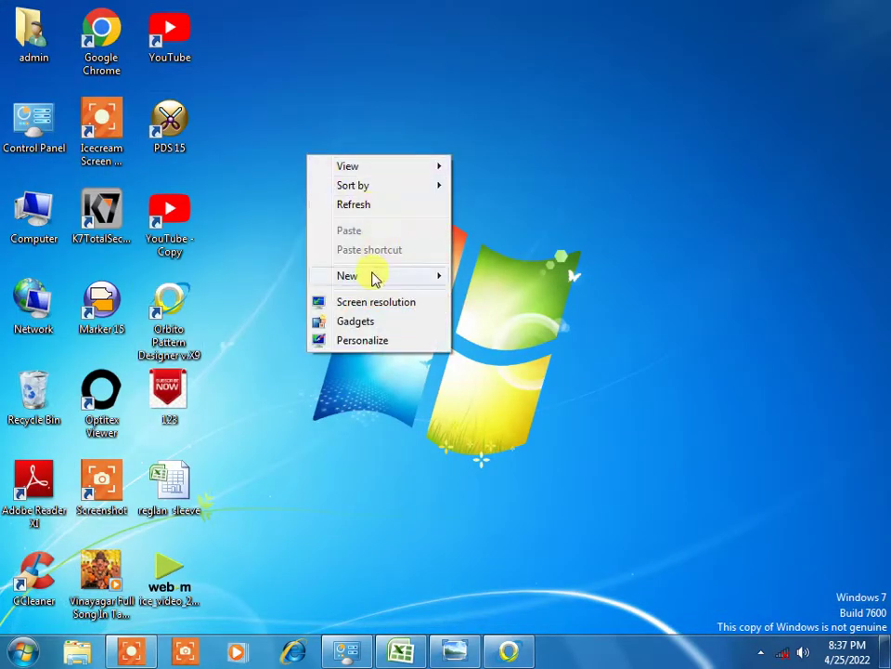
mouse_move(347, 276)
left_click(533, 279)
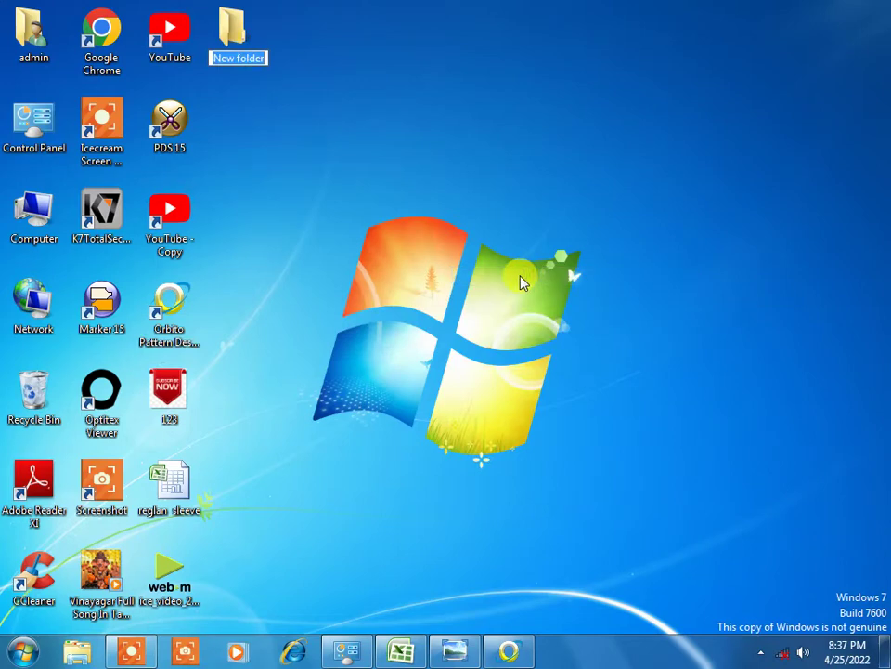
key("BackSpace")
type("reglan sleeve")
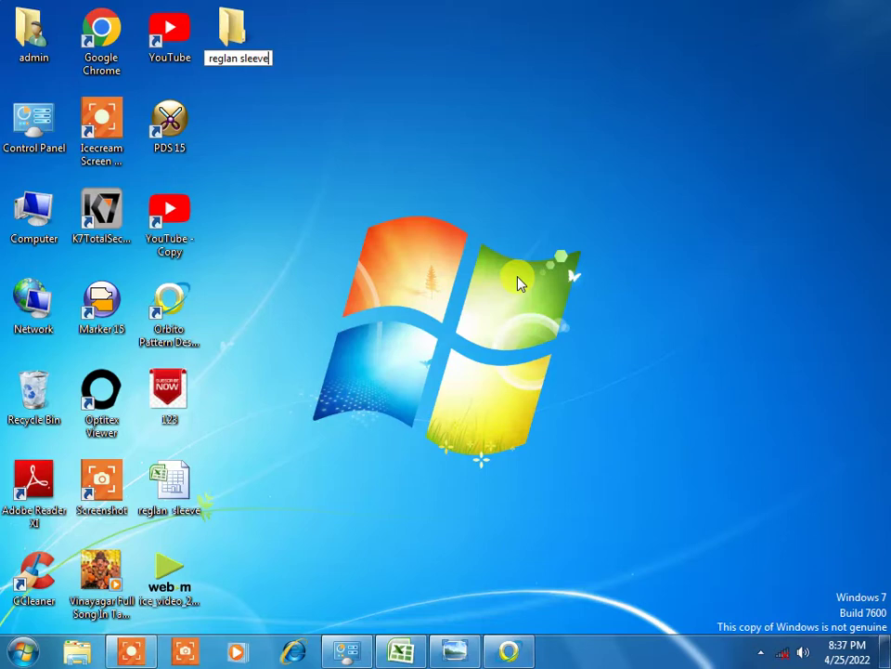
key("Return")
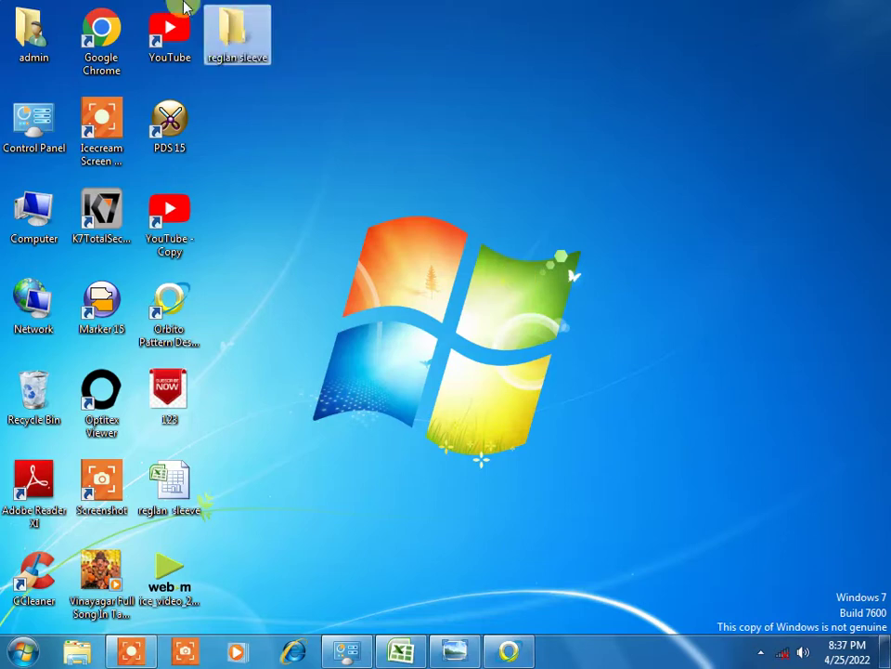
left_click_drag(235, 26, 269, 186)
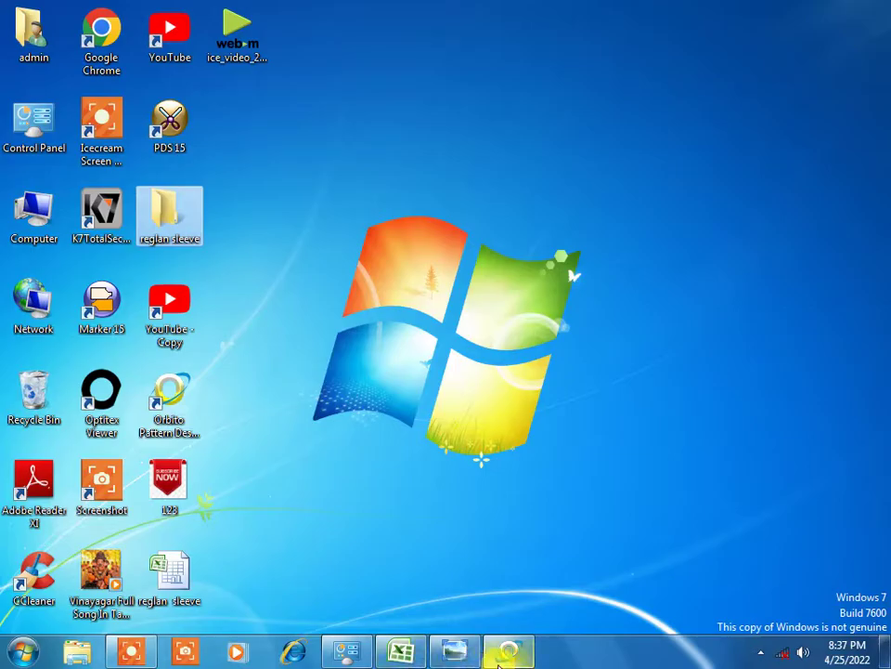
Restore Orbito, start a second blank project NONAME2, and return to the Excel size chart.
left_click(509, 652)
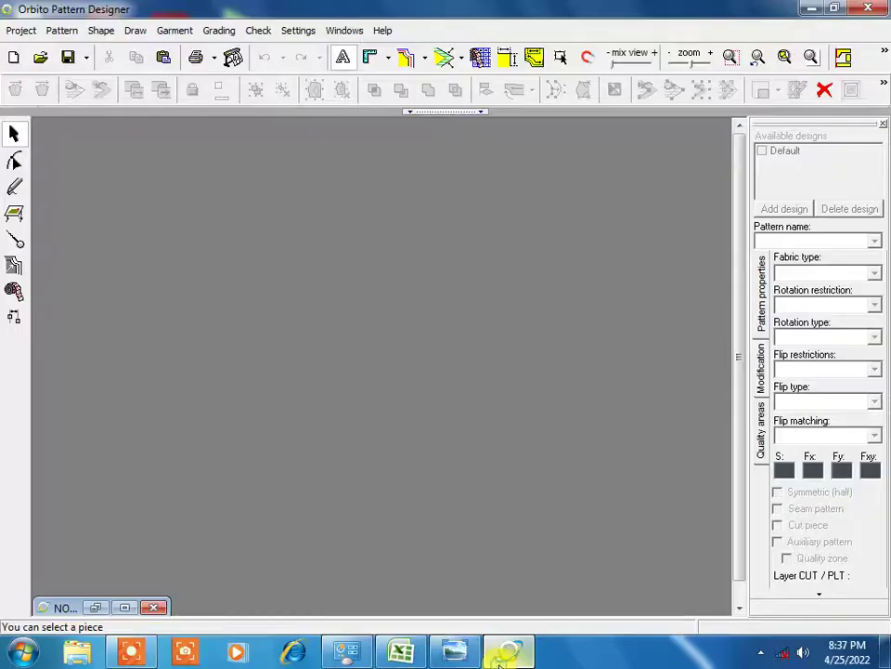
left_click(16, 58)
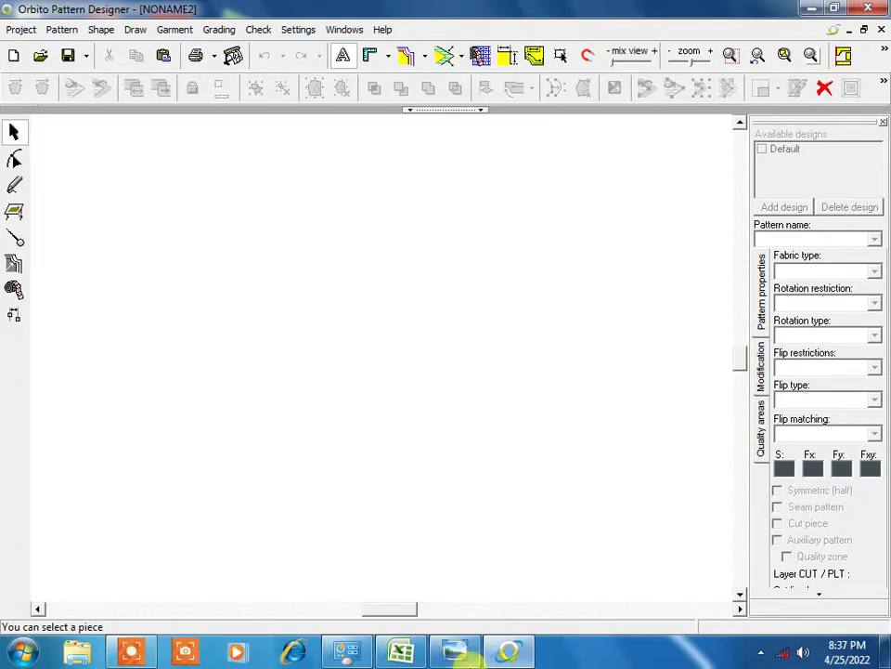
left_click(403, 654)
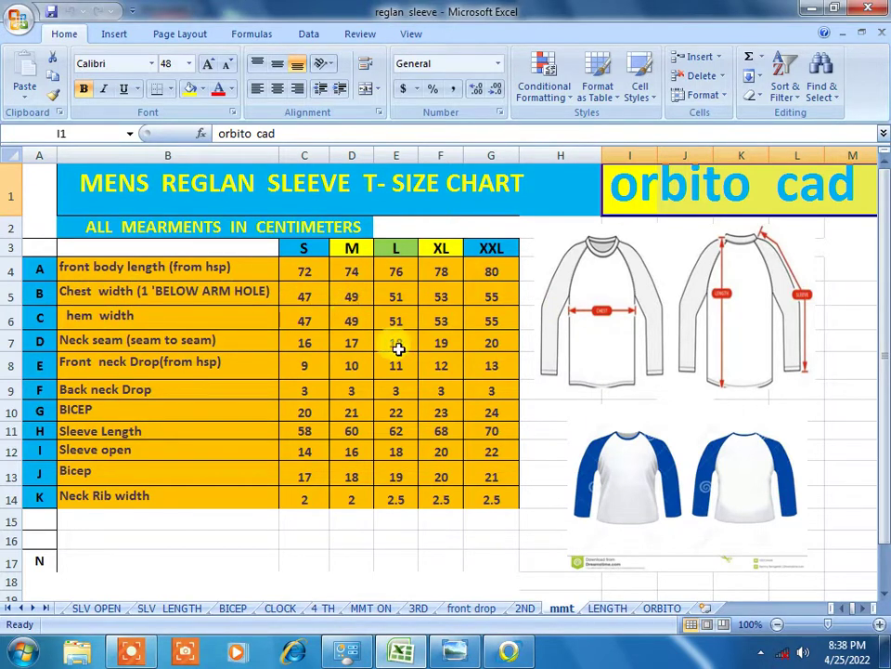
Read the size M rectangle sizes on Excel's LENGTH sheet, then go back to Orbito.
left_click(608, 608)
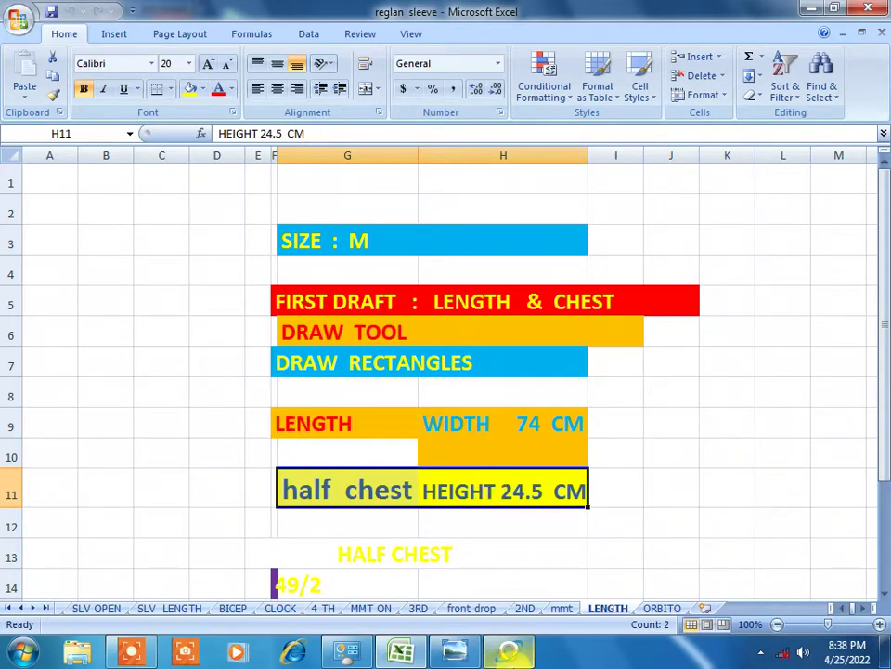
left_click(508, 655)
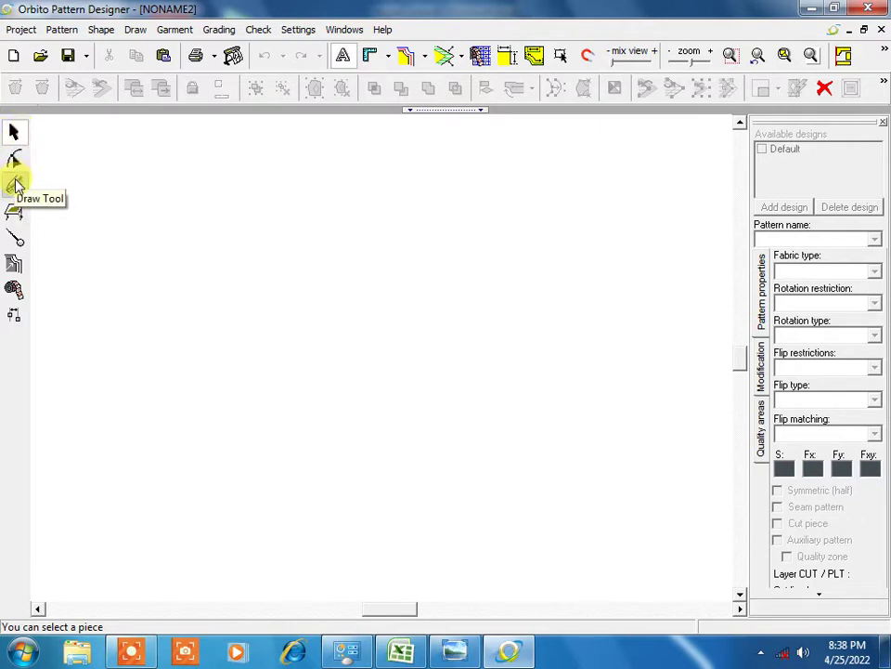
Activate the Draw tool's rectangle mode, with Width and Height fields at 0 cm.
left_click(16, 185)
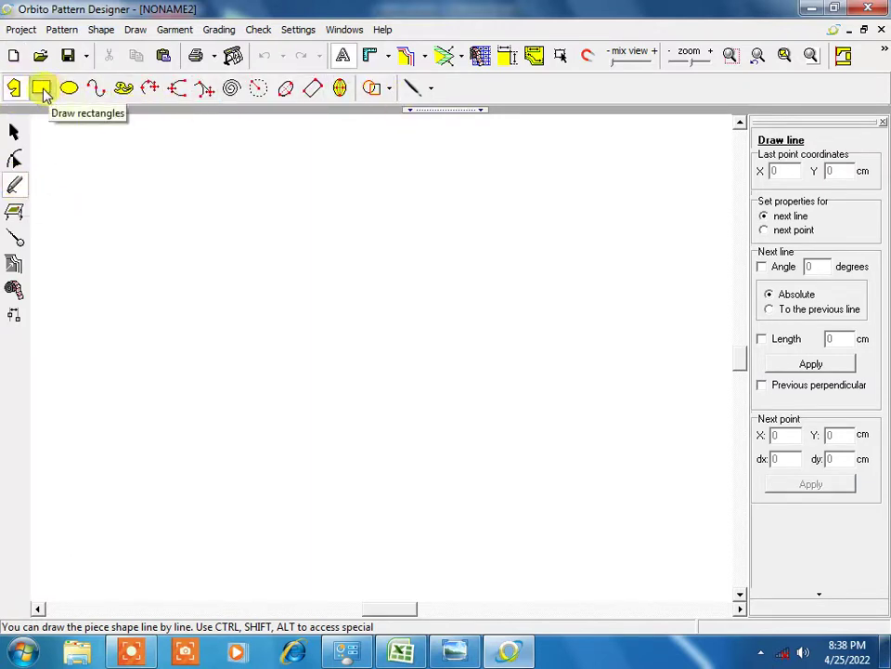
left_click(43, 91)
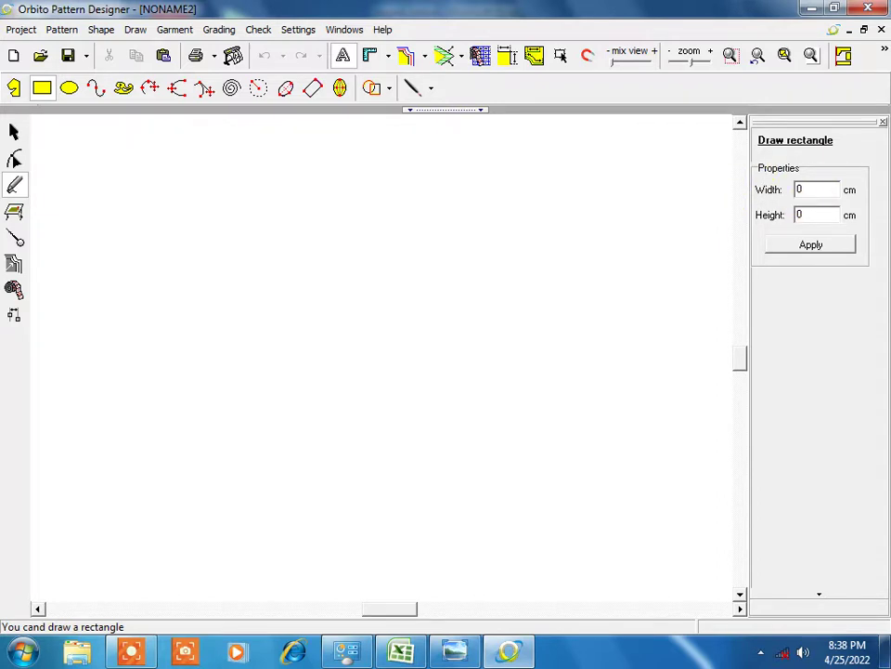
Draw a rectangle on the canvas and resize it to 74 cm wide by 24.5 cm high.
left_click_drag(155, 424, 570, 546)
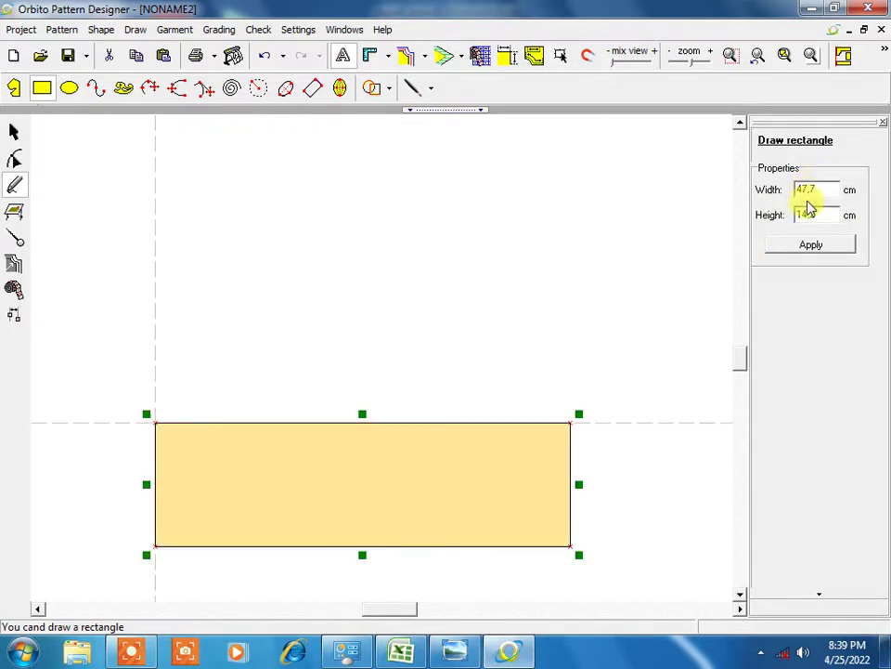
left_click(420, 654)
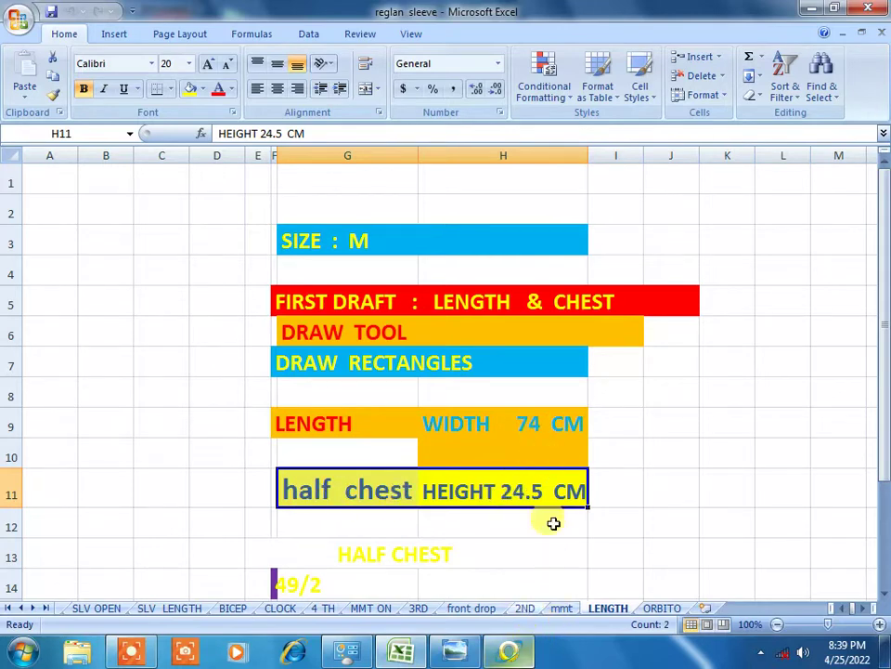
left_click(508, 650)
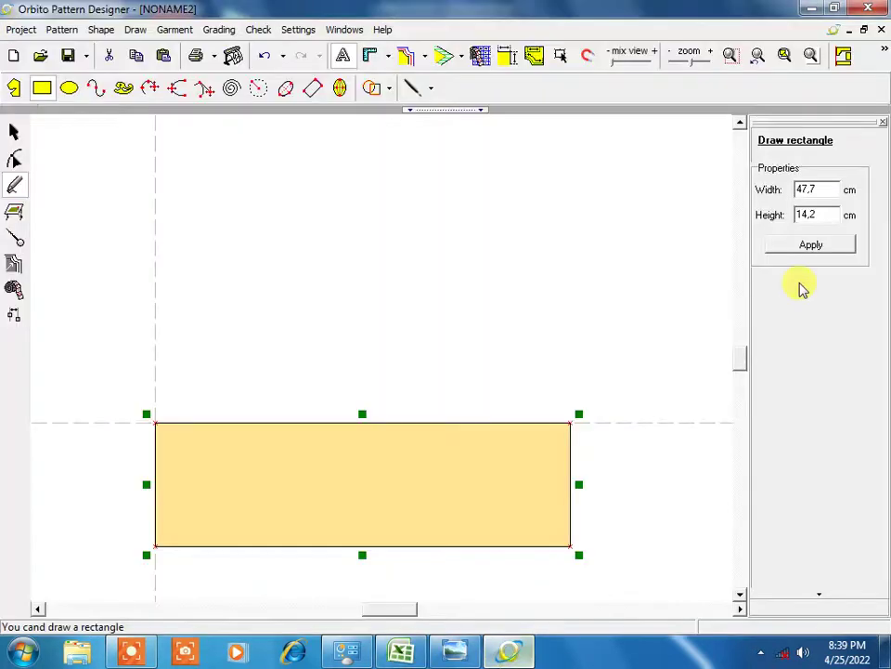
double_click(833, 190)
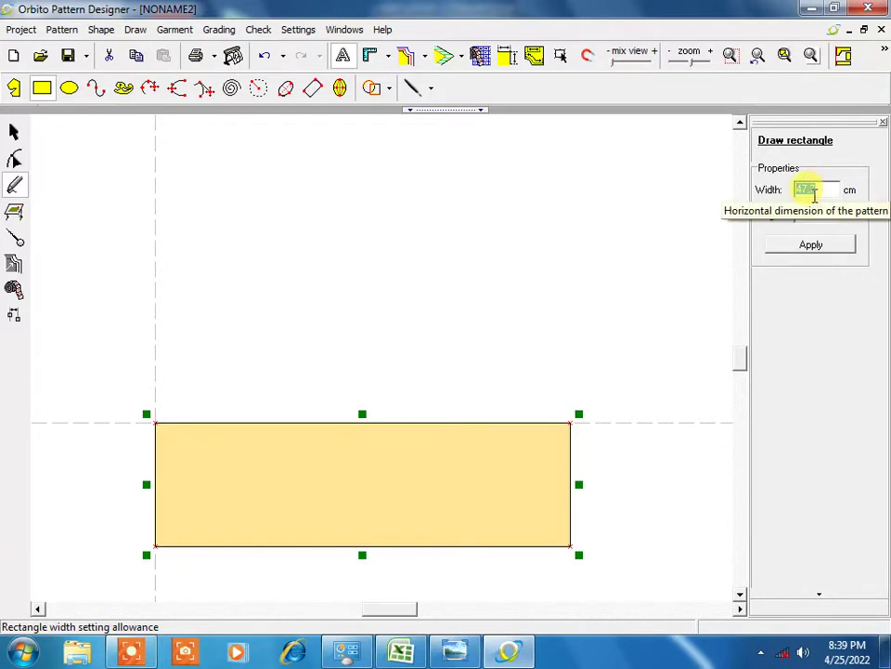
type("7")
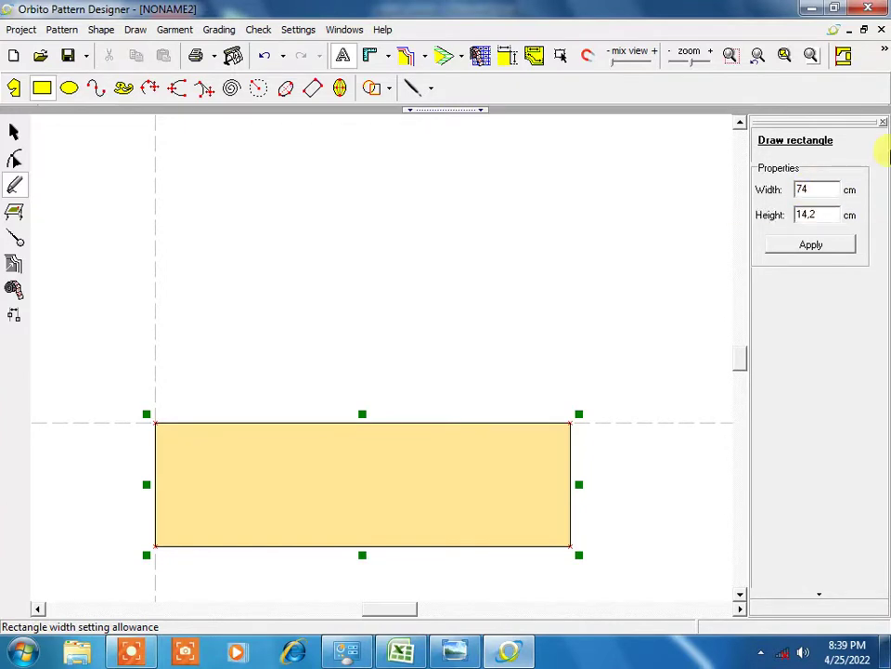
double_click(827, 213)
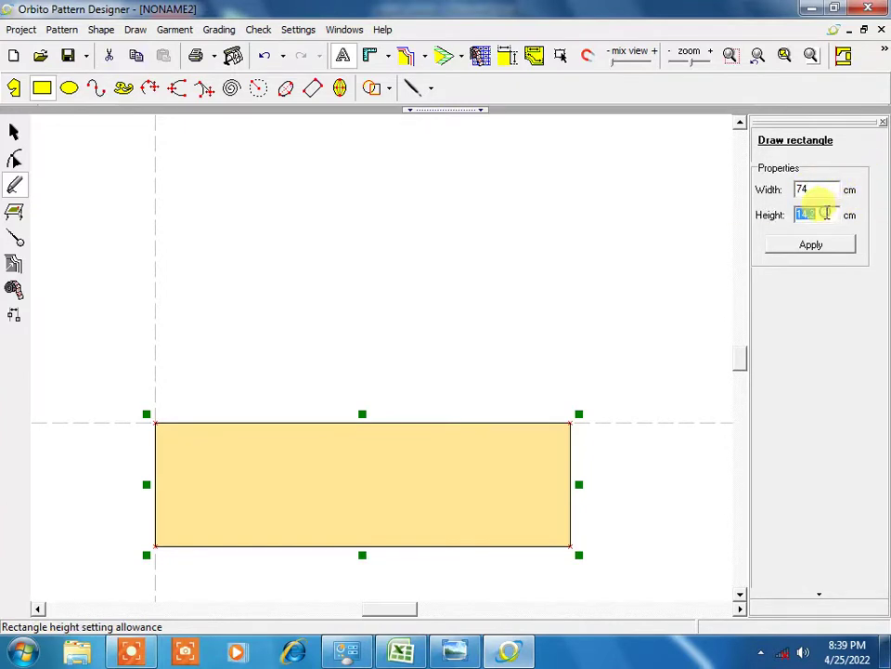
type("24,5")
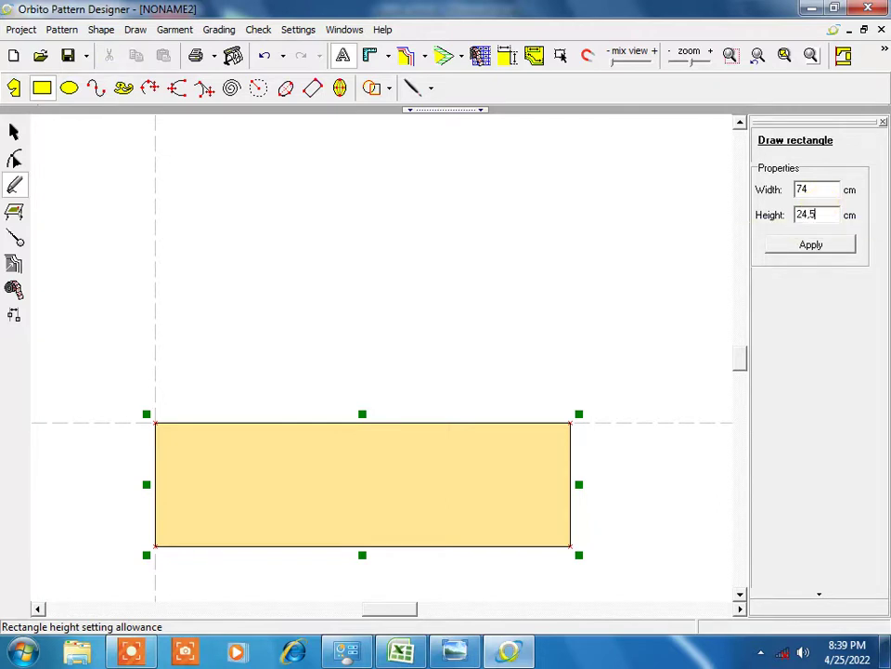
left_click(813, 242)
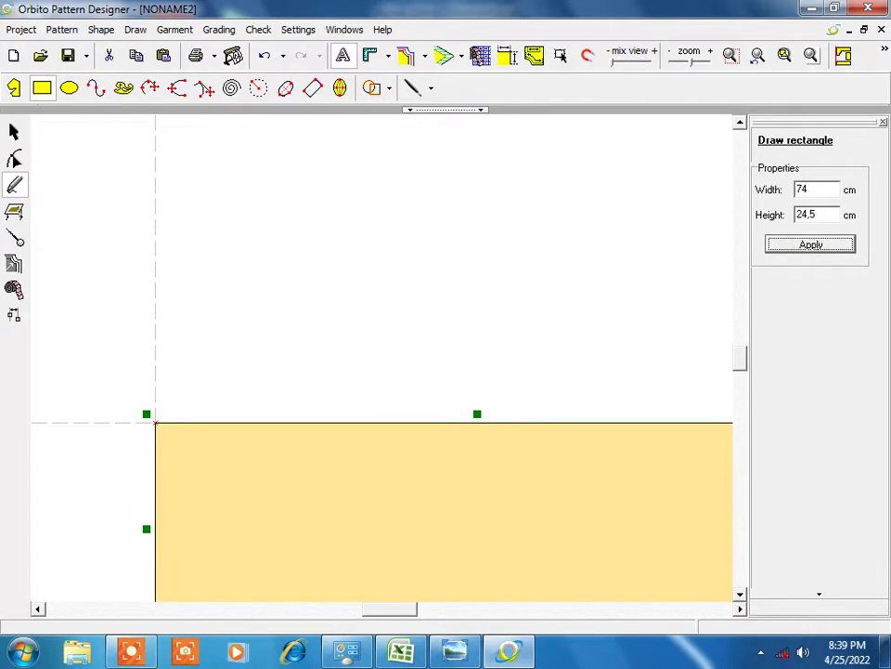
Select the rectangle piece with the Select tool.
left_click(15, 133)
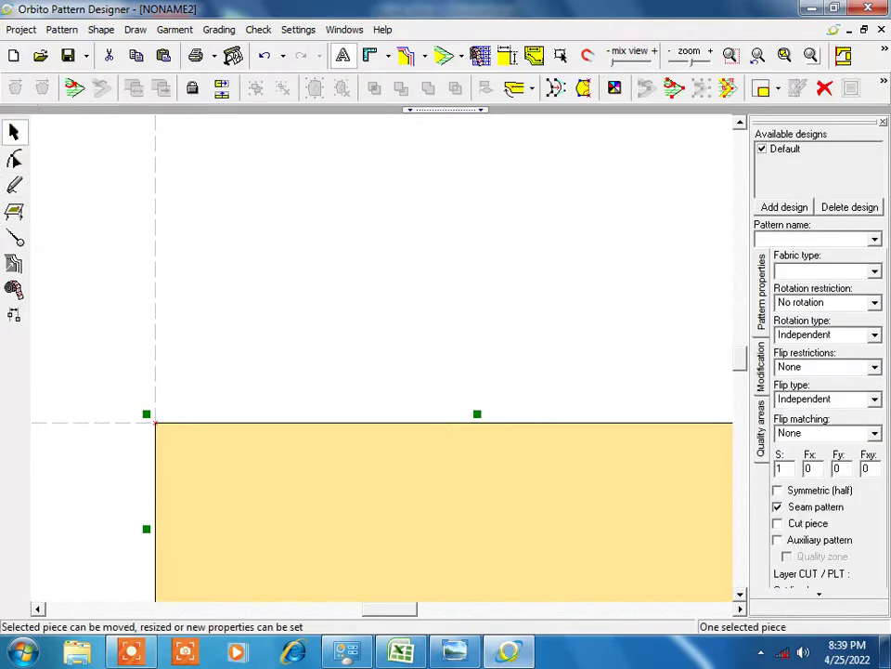
left_click(470, 514)
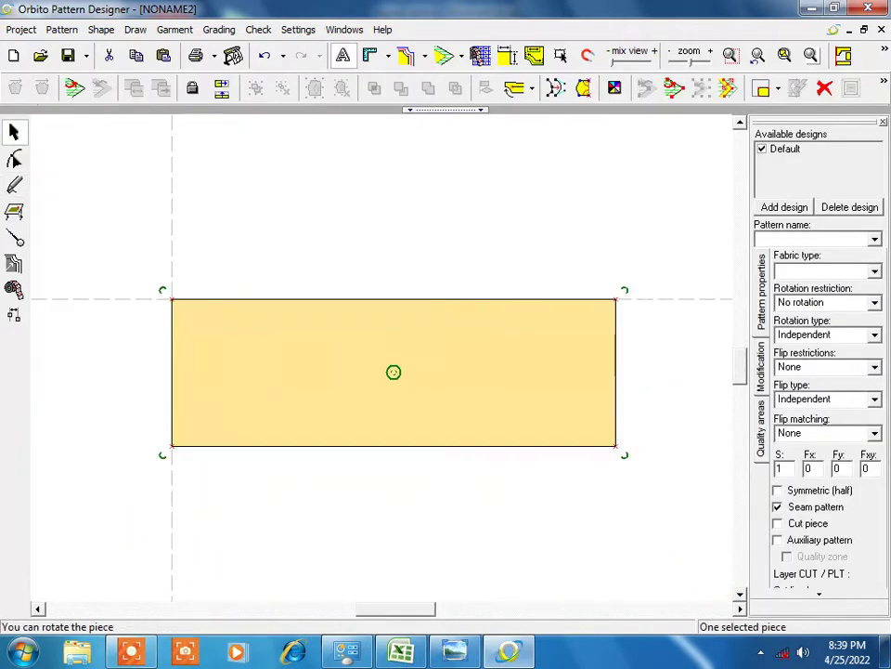
scroll(393, 371, "up", 1)
scroll(394, 372, "up", 1)
scroll(394, 371, "down", 1)
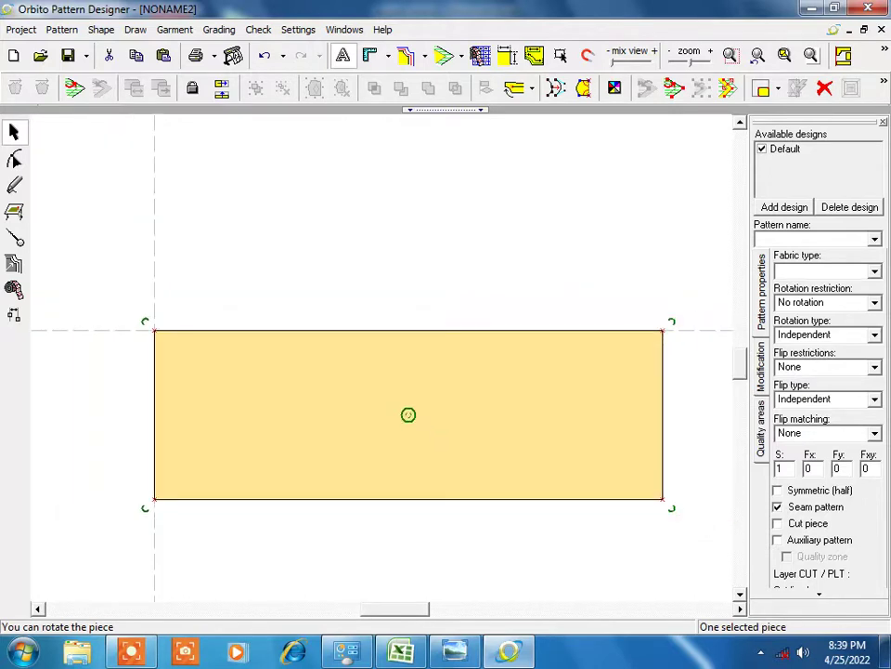
scroll(393, 371, "down", 1)
scroll(393, 372, "up", 1)
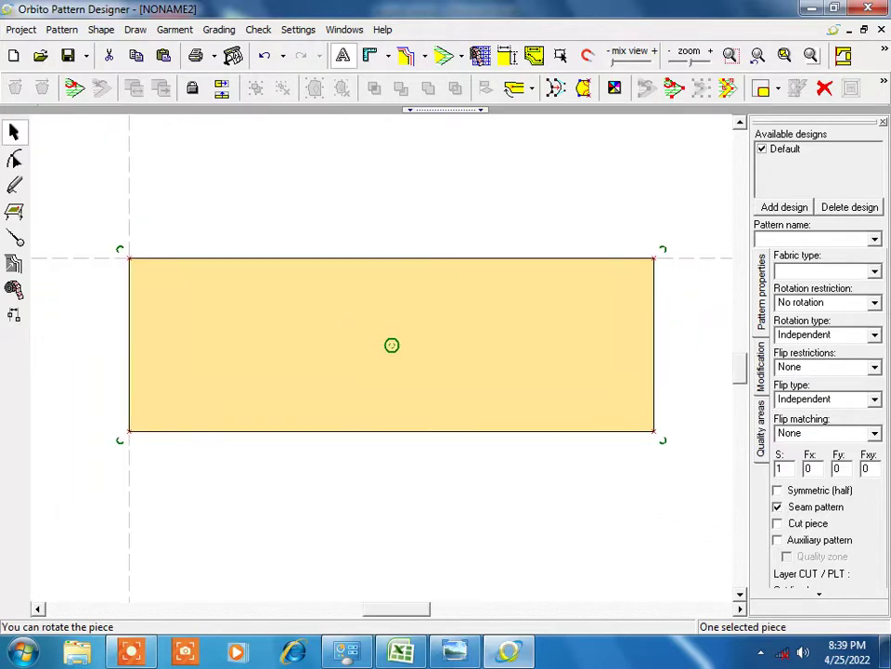
scroll(390, 363, "up", 1)
scroll(390, 362, "down", 1)
scroll(390, 362, "up", 1)
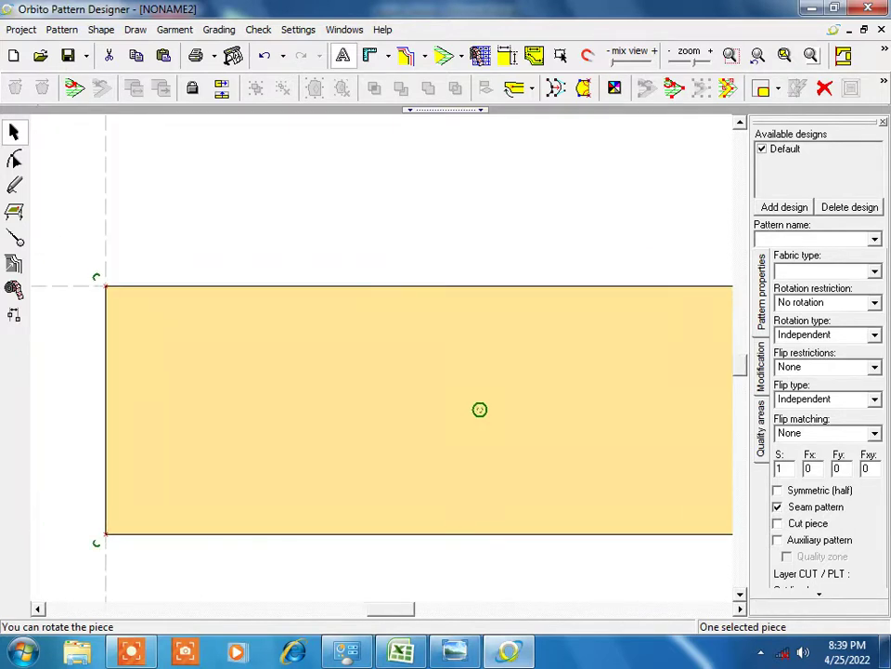
scroll(390, 362, "down", 1)
scroll(394, 360, "up", 1)
scroll(394, 361, "down", 2)
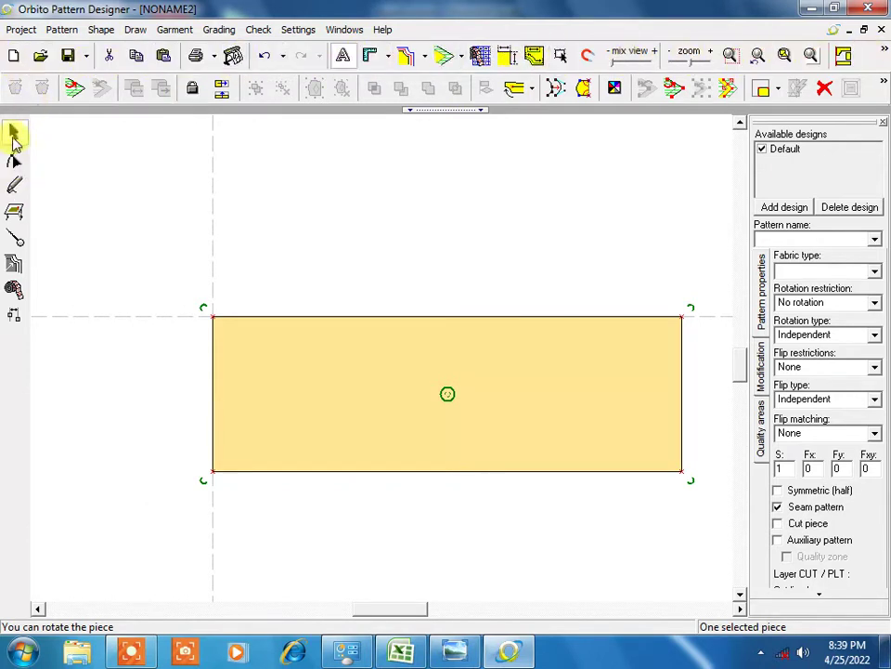
Show edge lengths on the rectangle (74 and 24.5), then bring back Excel's LENGTH sheet.
left_click(15, 158)
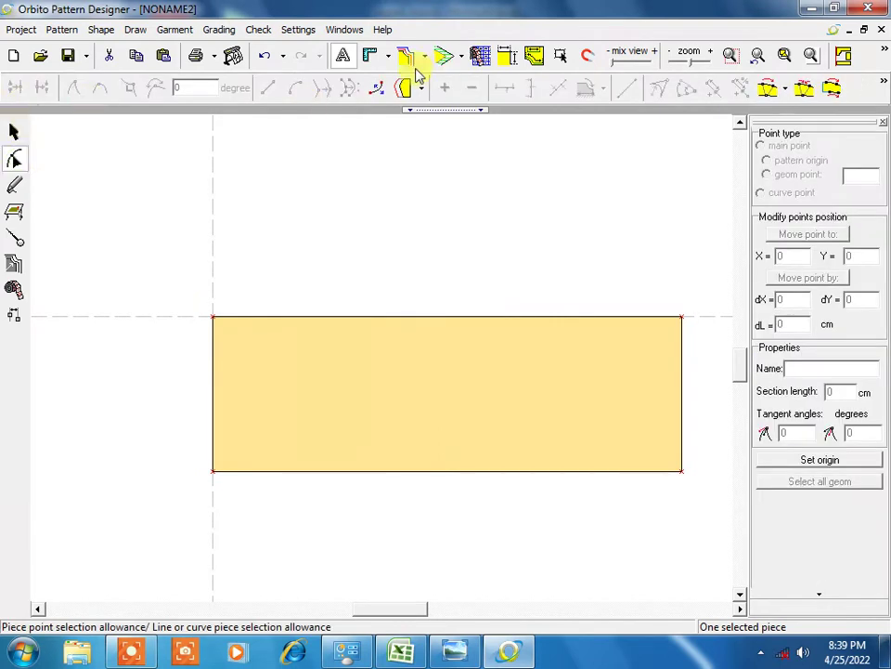
left_click(14, 185)
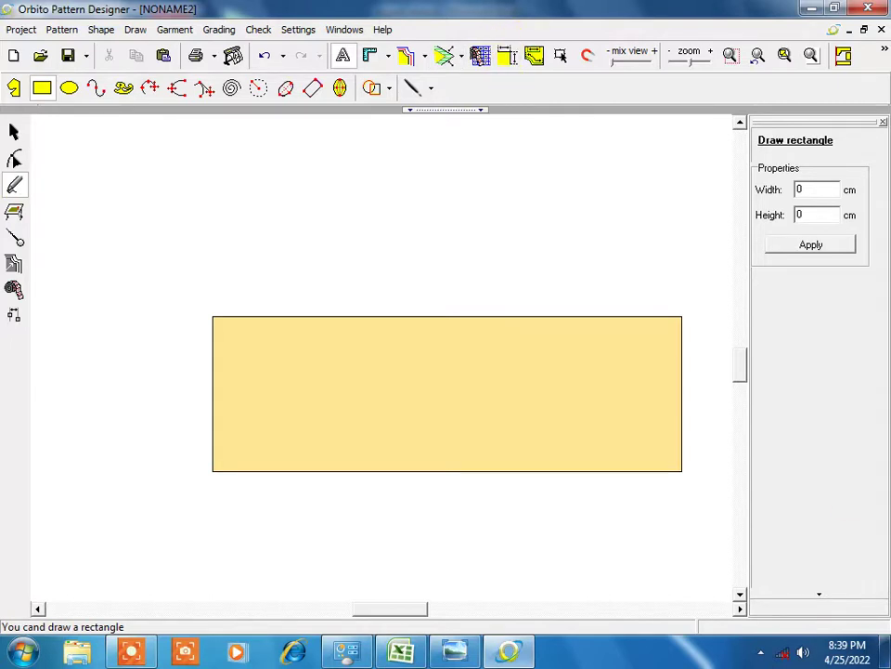
left_click(507, 58)
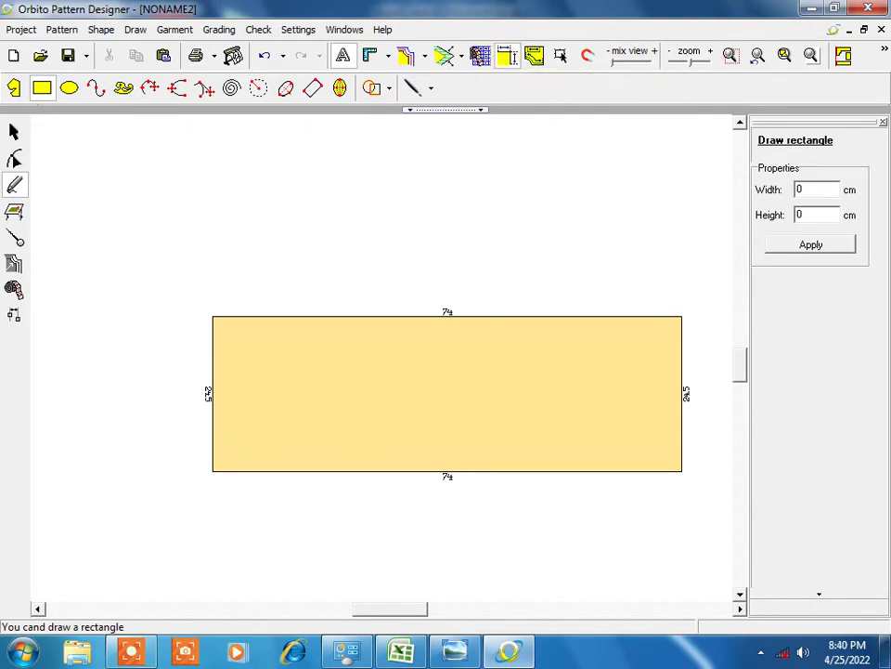
scroll(325, 457, "down", 1)
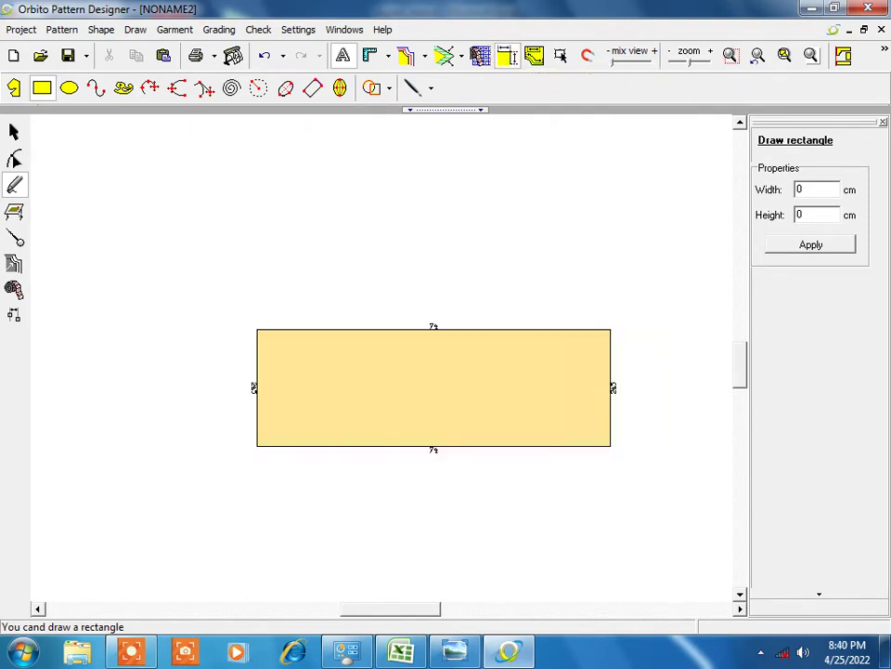
scroll(325, 456, "up", 2)
scroll(325, 457, "up", 2)
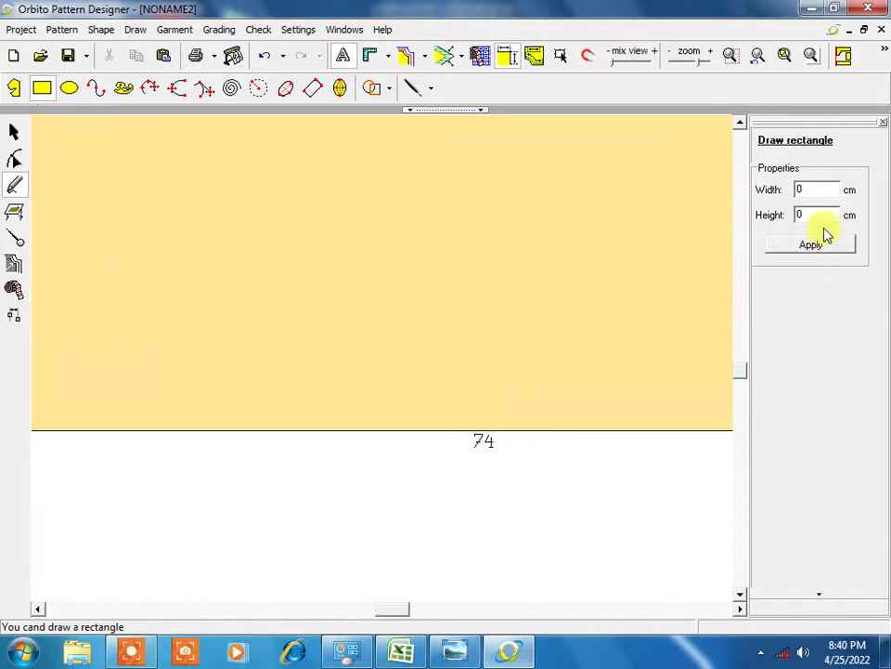
scroll(313, 457, "down", 1)
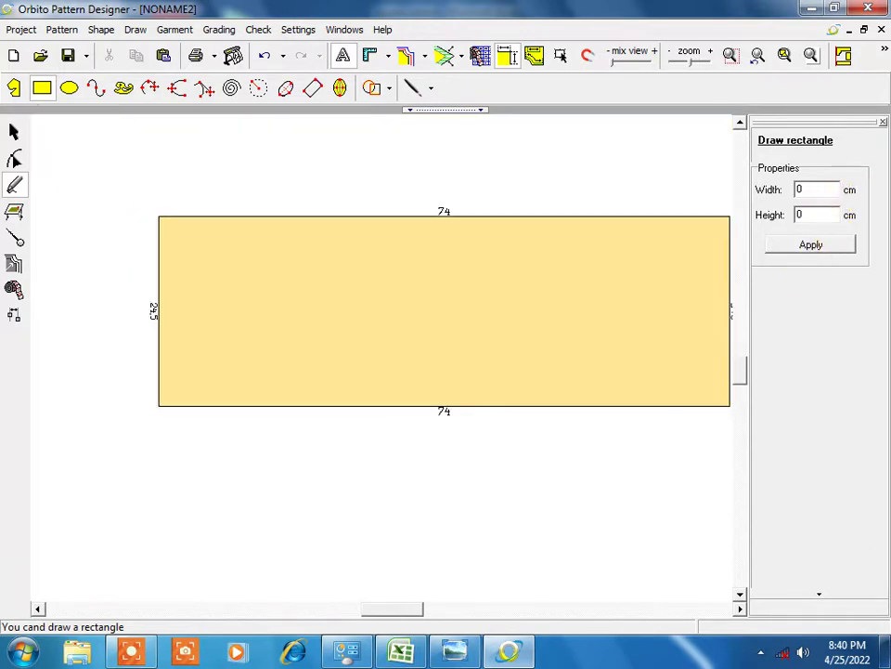
scroll(313, 457, "up", 1)
scroll(312, 456, "up", 1)
scroll(313, 456, "down", 1)
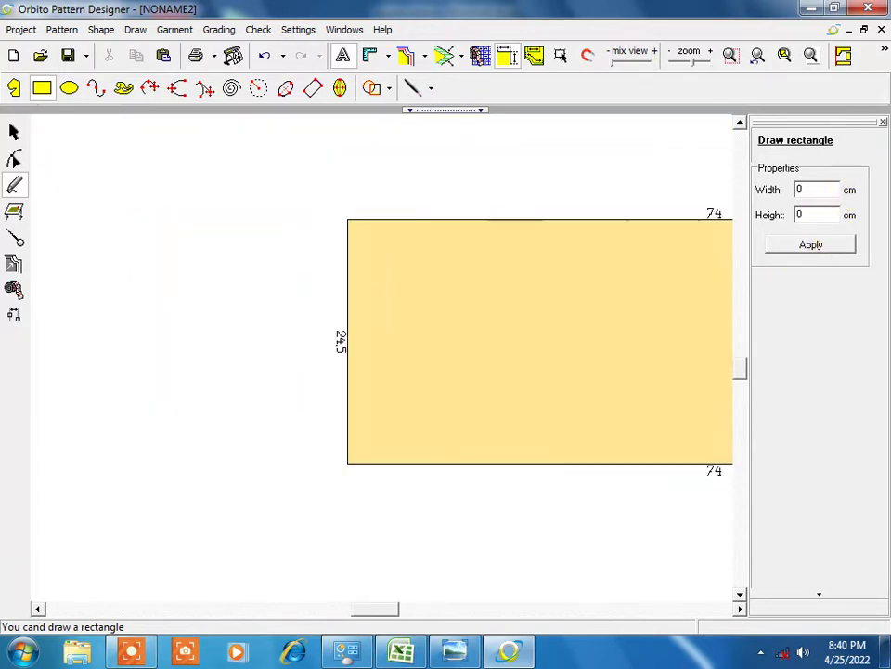
scroll(313, 457, "down", 1)
scroll(313, 457, "down", 1)
scroll(313, 457, "down", 1)
scroll(316, 456, "up", 1)
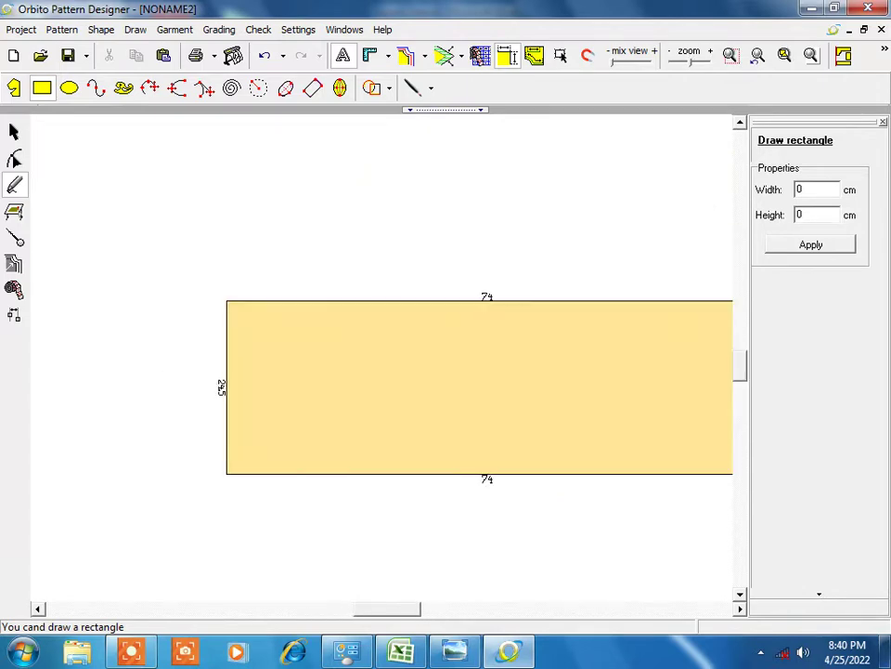
scroll(317, 456, "down", 1)
scroll(316, 456, "up", 1)
scroll(316, 456, "up", 1)
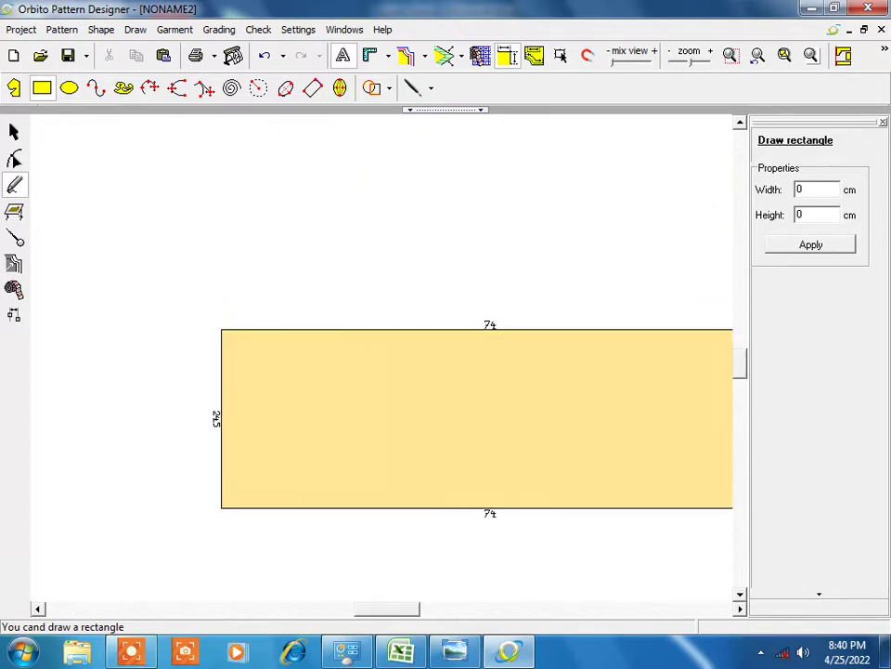
left_click(401, 650)
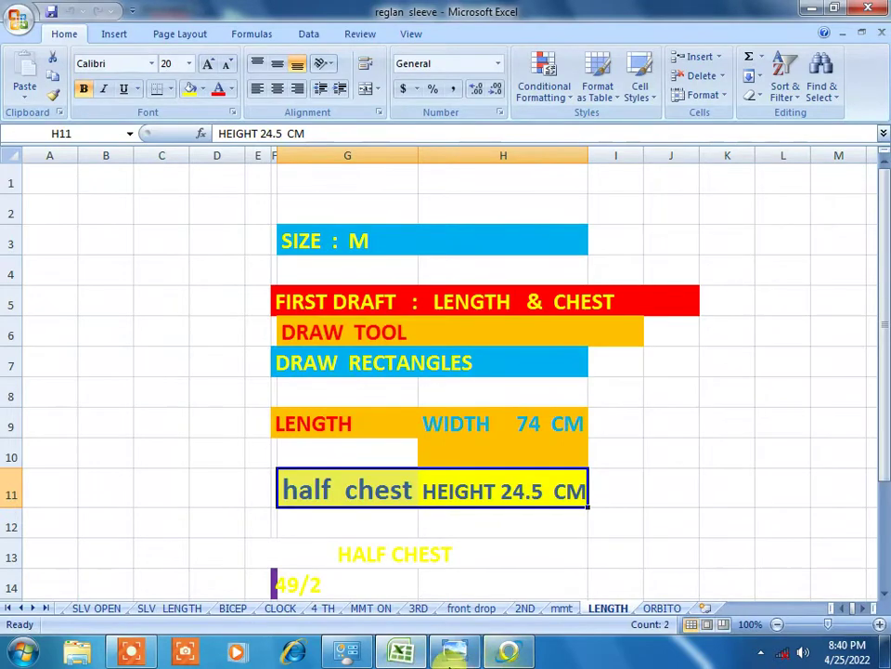
Review the mmt size chart and the 2ND sheet's neck width and drop notes, then return to Orbito.
left_click(454, 652)
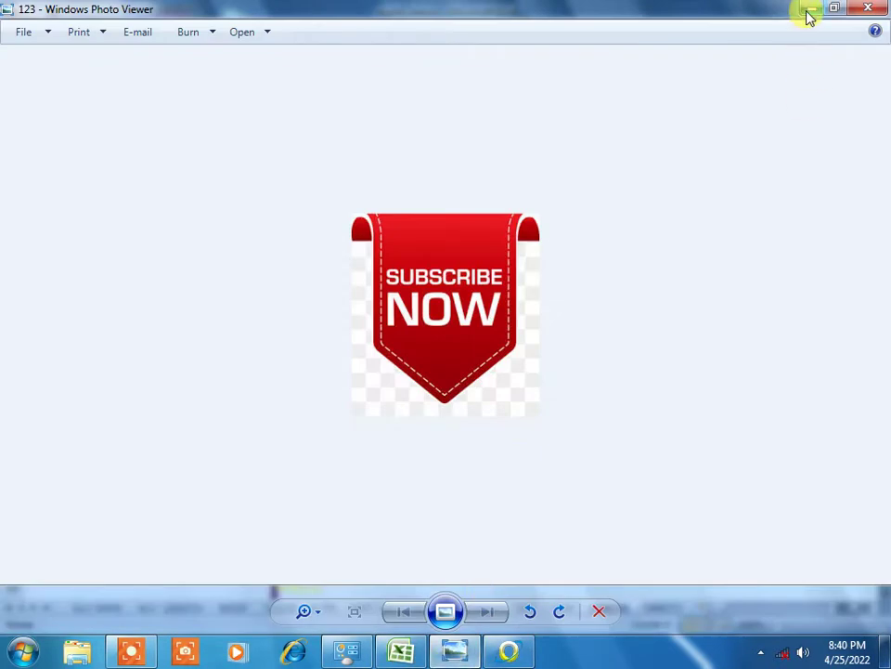
left_click(809, 9)
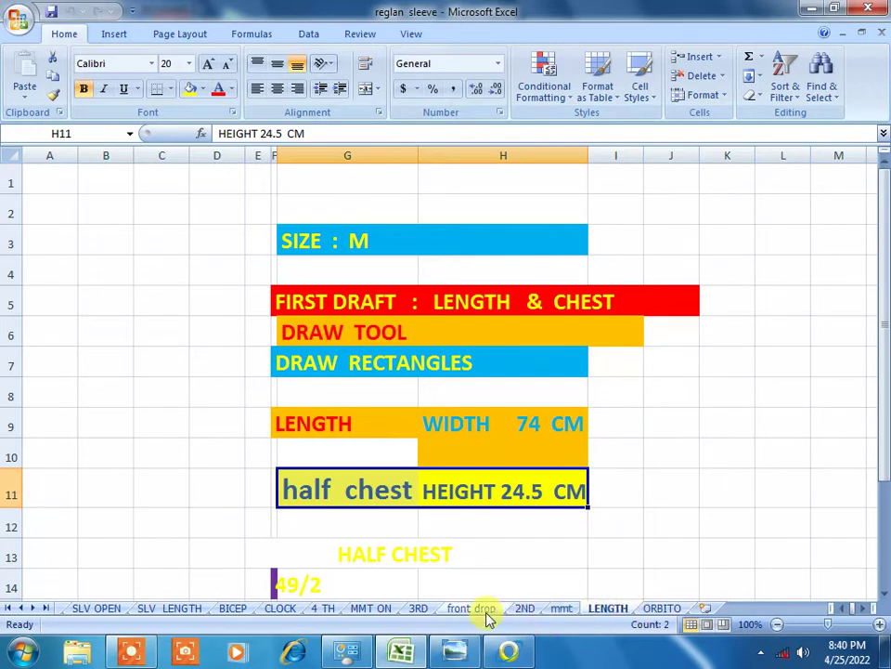
left_click(563, 608)
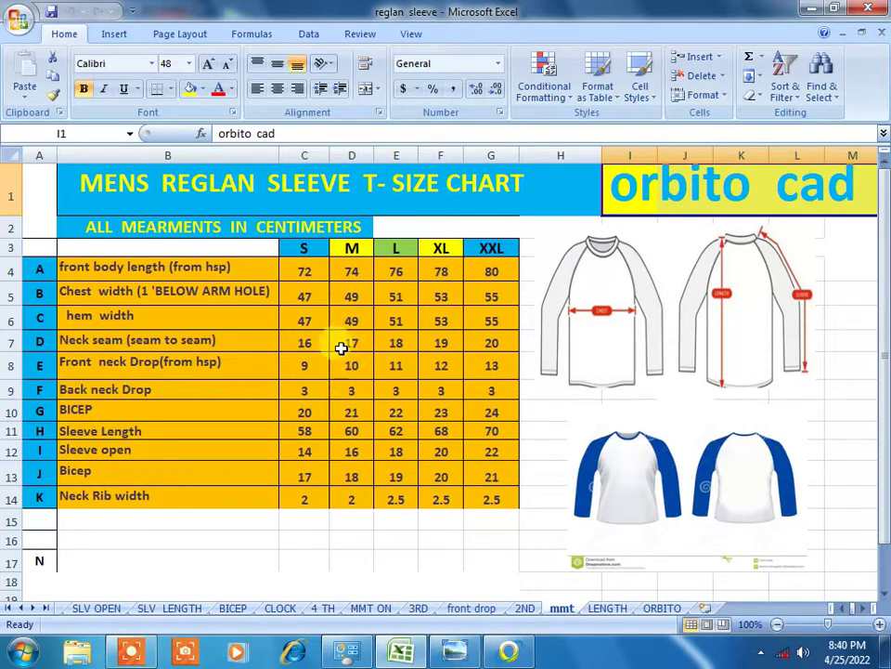
left_click(524, 608)
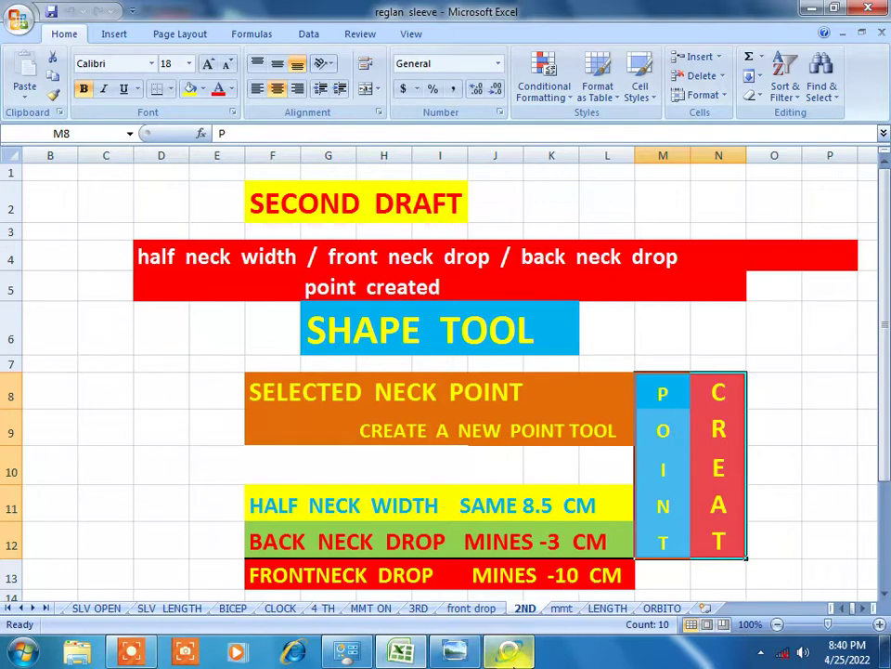
left_click(510, 650)
With the Shape tool, box-select the rectangle's bottom-left corner point at X 0, Y -24.5.
scroll(308, 456, "up", 1)
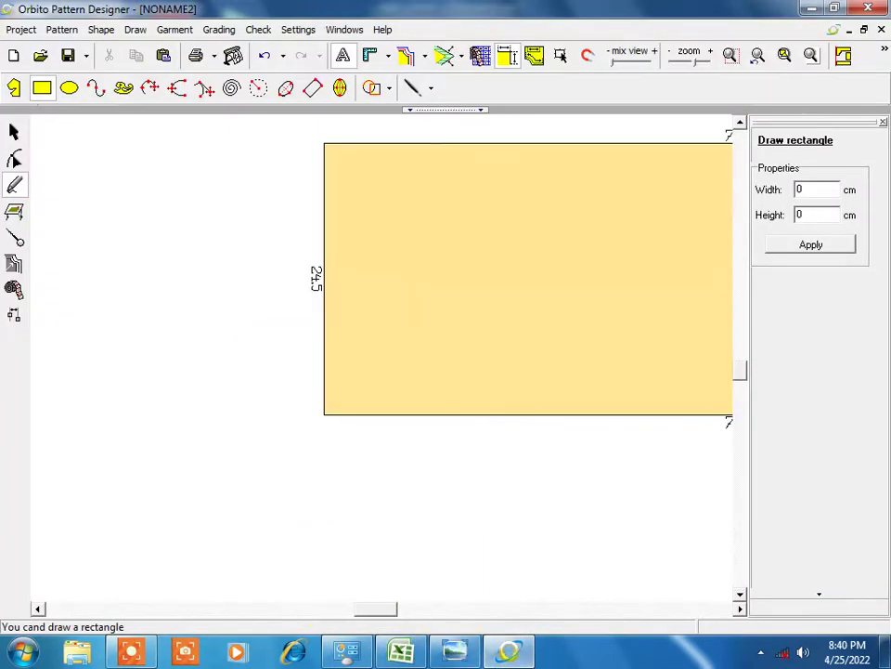
scroll(308, 456, "up", 1)
scroll(295, 456, "down", 1)
scroll(295, 456, "down", 1)
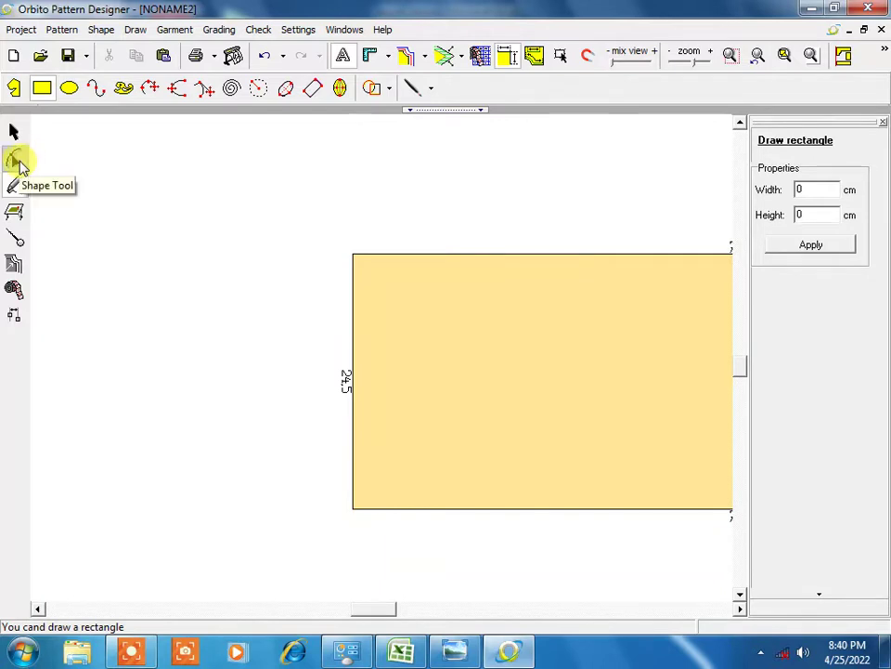
left_click(16, 161)
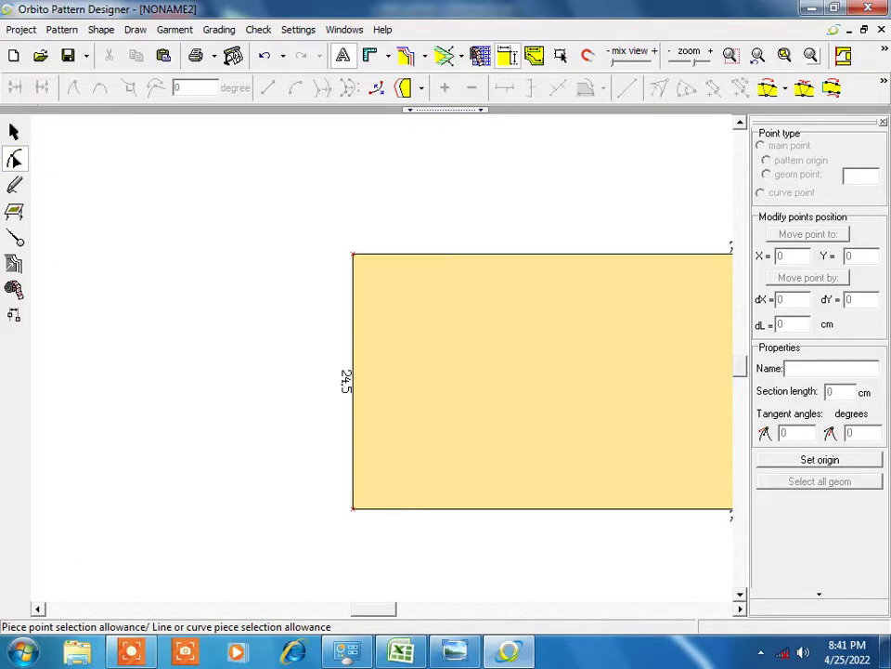
left_click(401, 650)
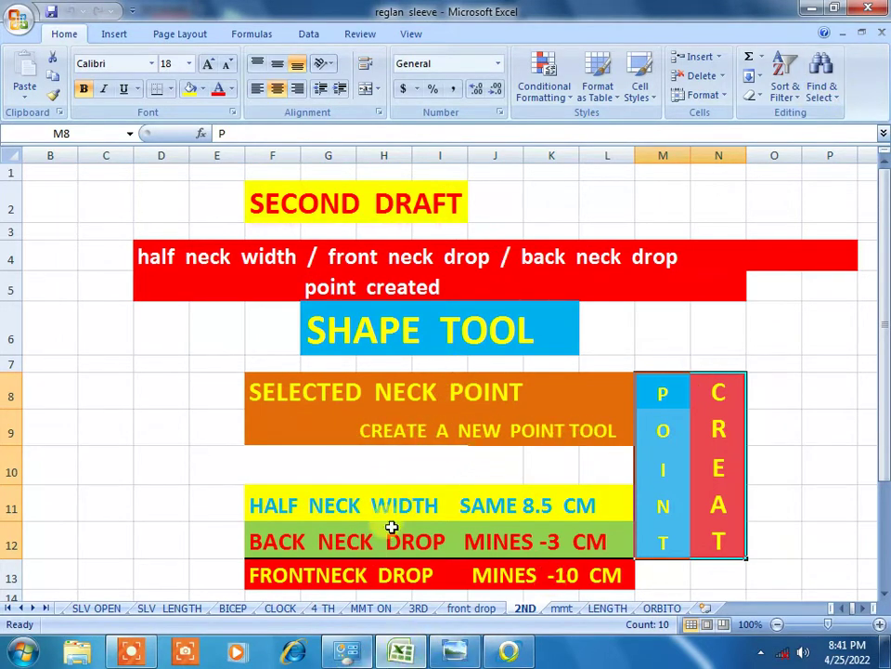
left_click(509, 652)
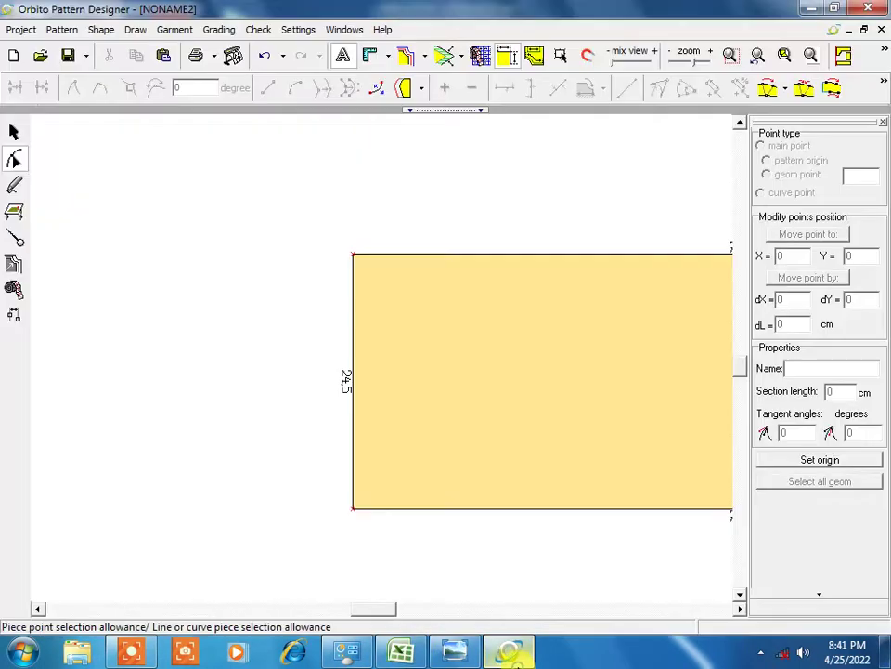
left_click_drag(324, 461, 368, 533)
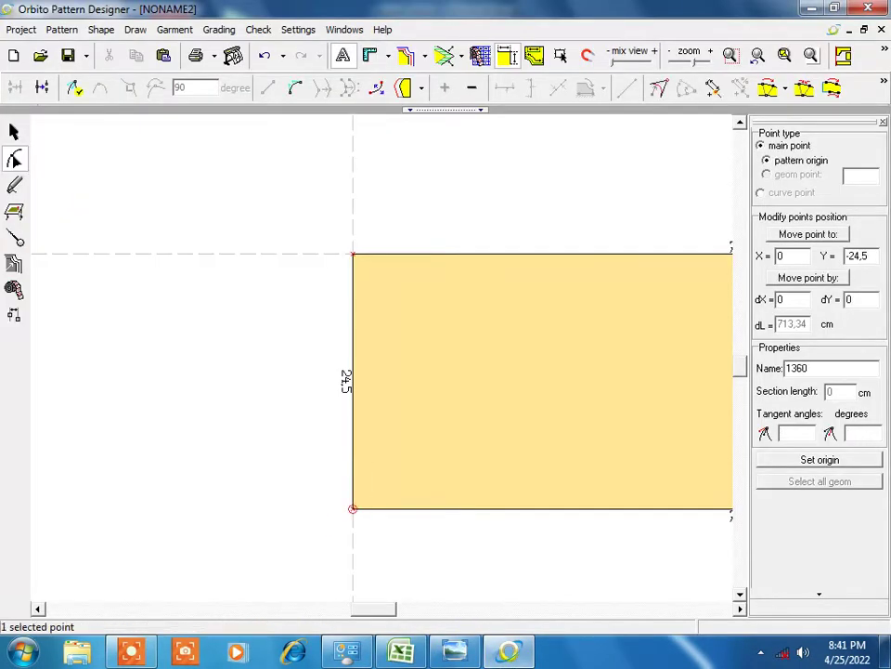
Open the Add new point dialog, move it aside, and bring up Excel's 2ND sheet neck measurements.
left_click(713, 93)
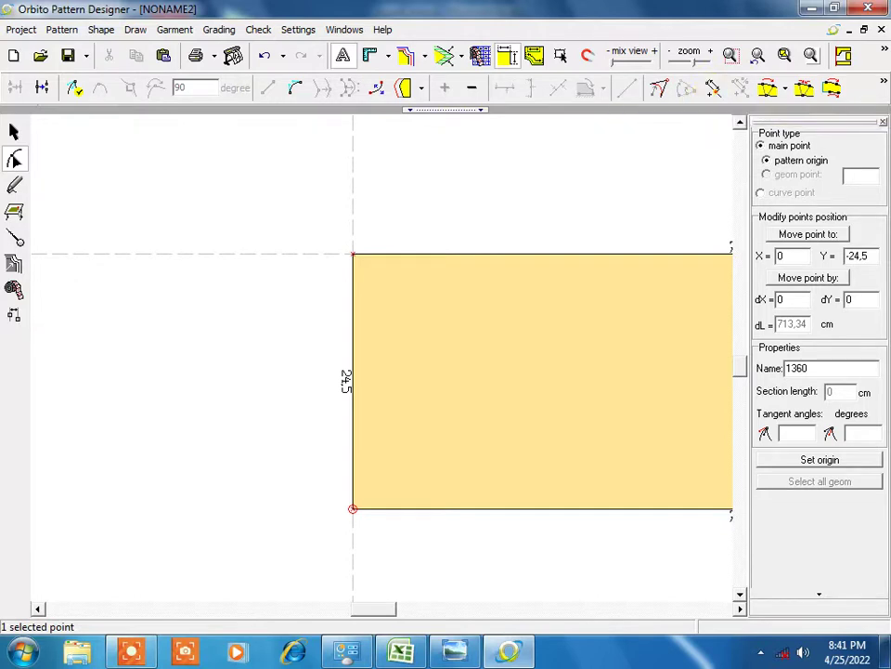
left_click(715, 91)
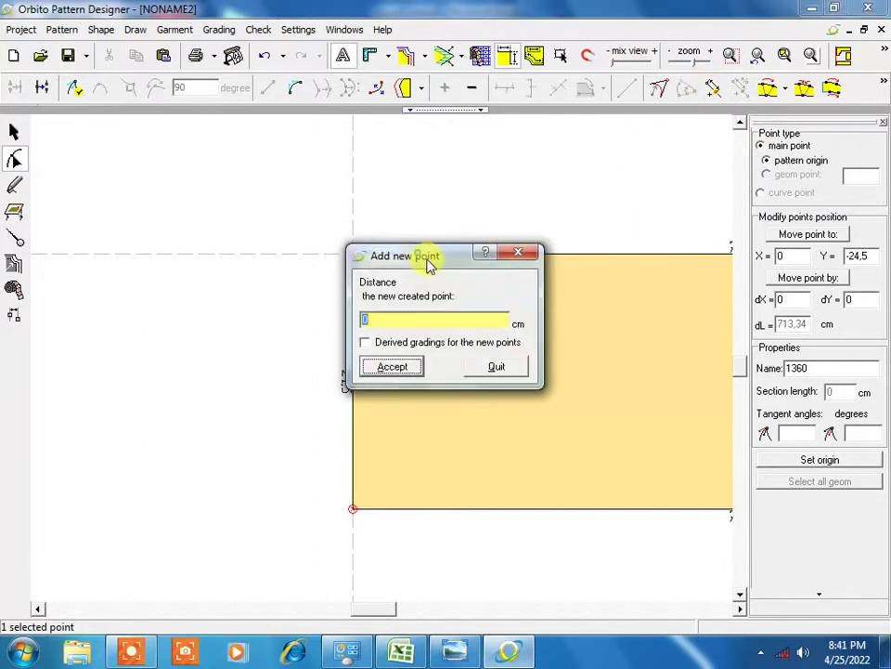
left_click_drag(428, 261, 544, 291)
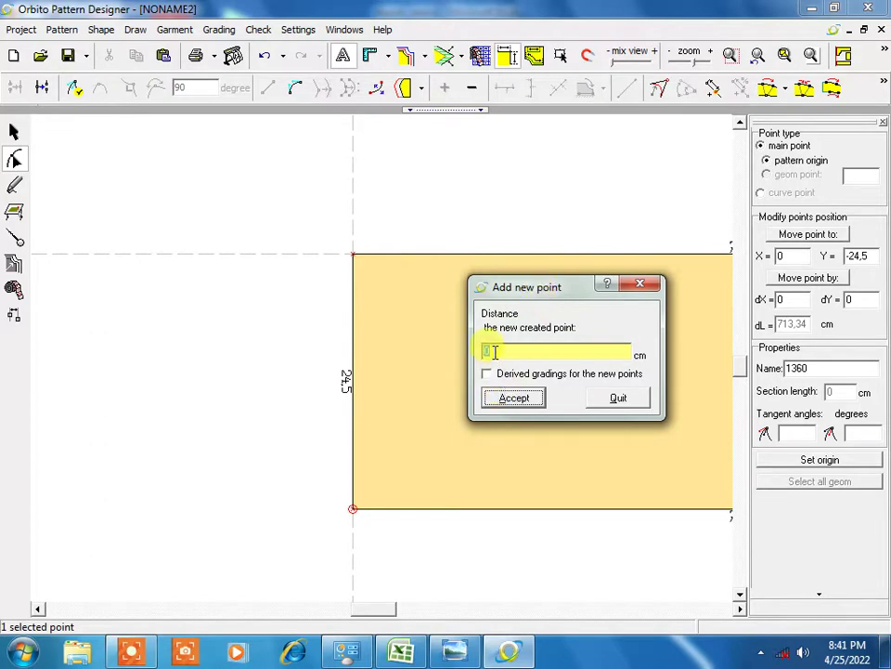
left_click(401, 652)
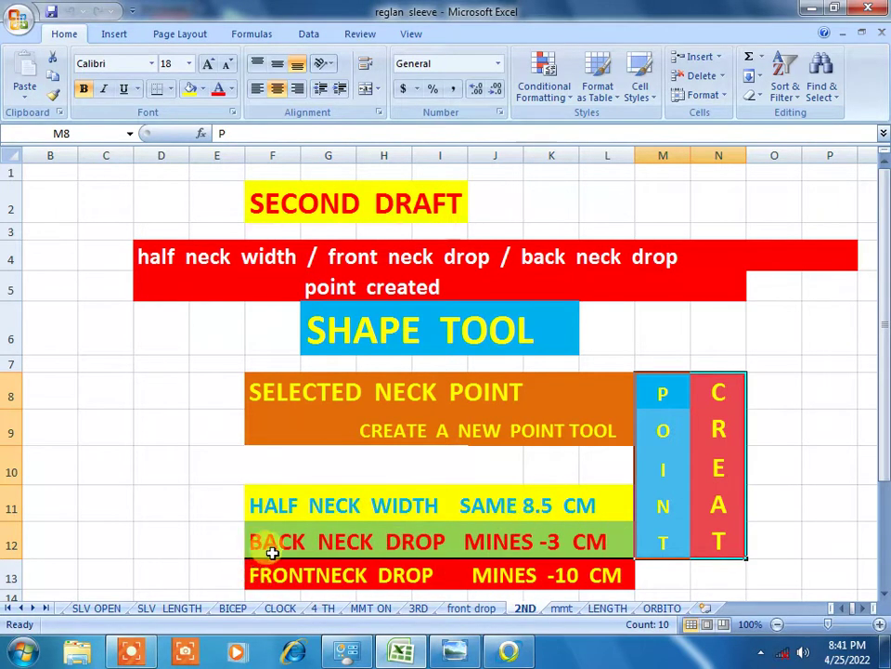
left_click(510, 653)
left_click(402, 651)
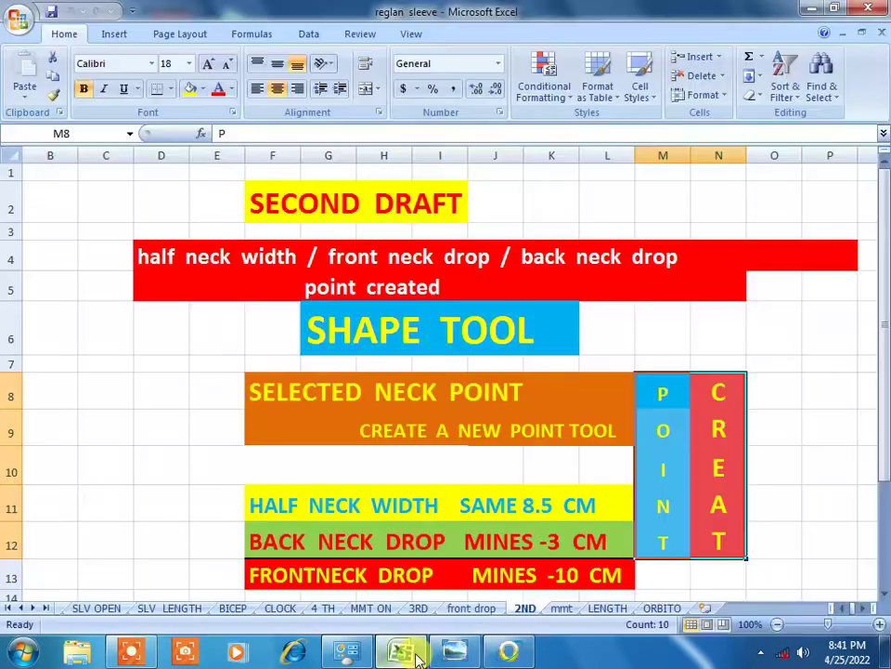
left_click(561, 608)
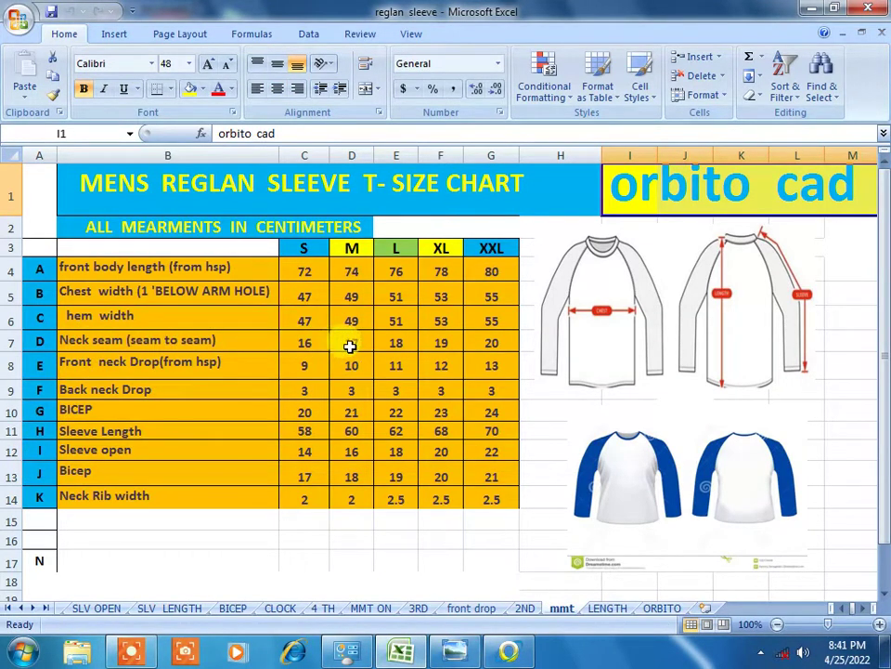
left_click(136, 657)
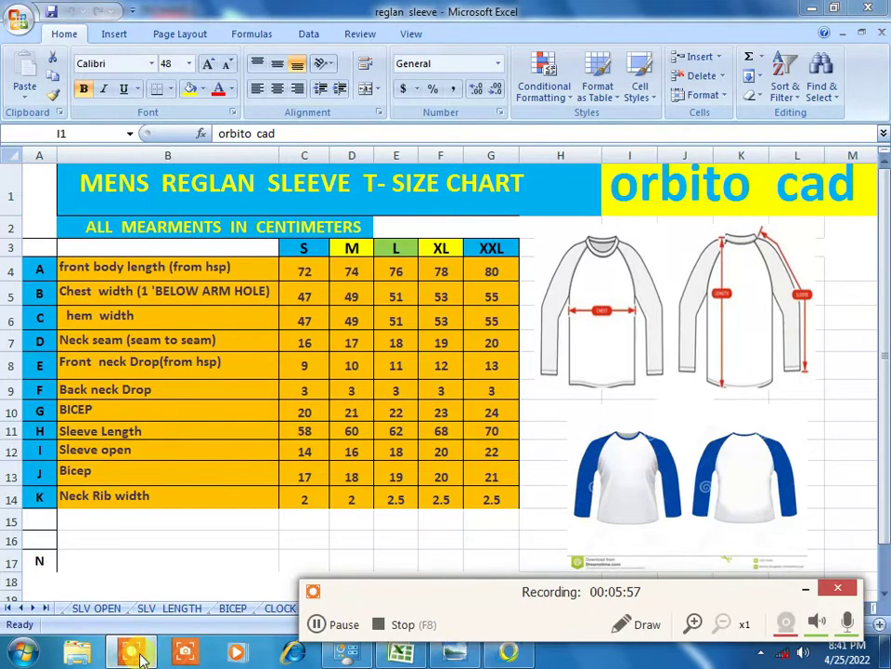
left_click(805, 588)
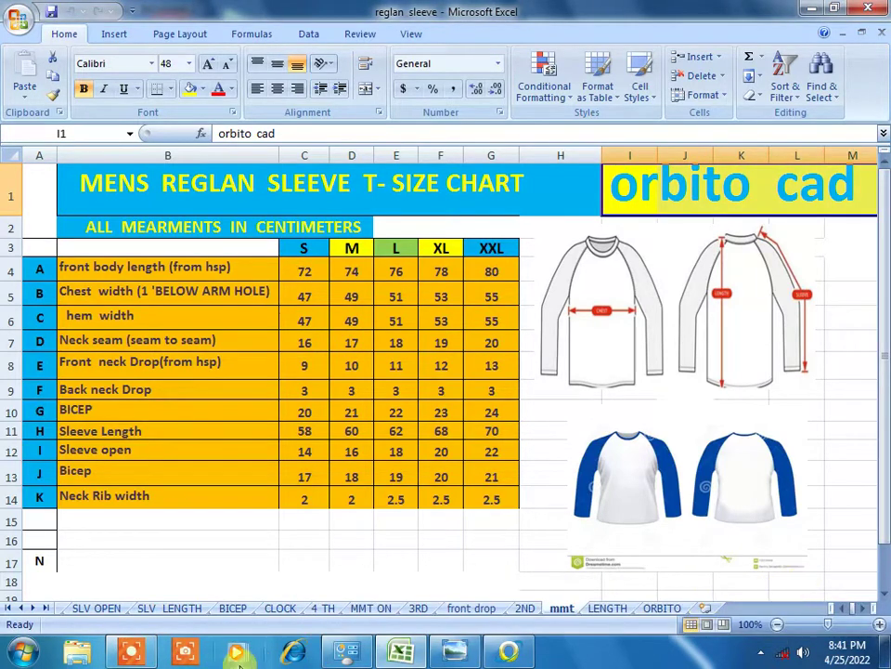
left_click(401, 655)
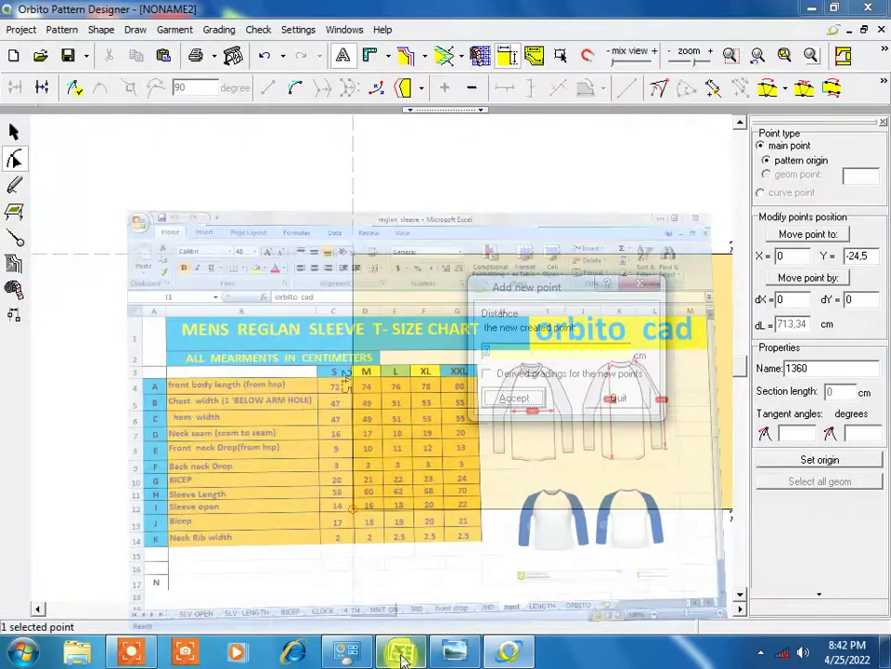
left_click(401, 655)
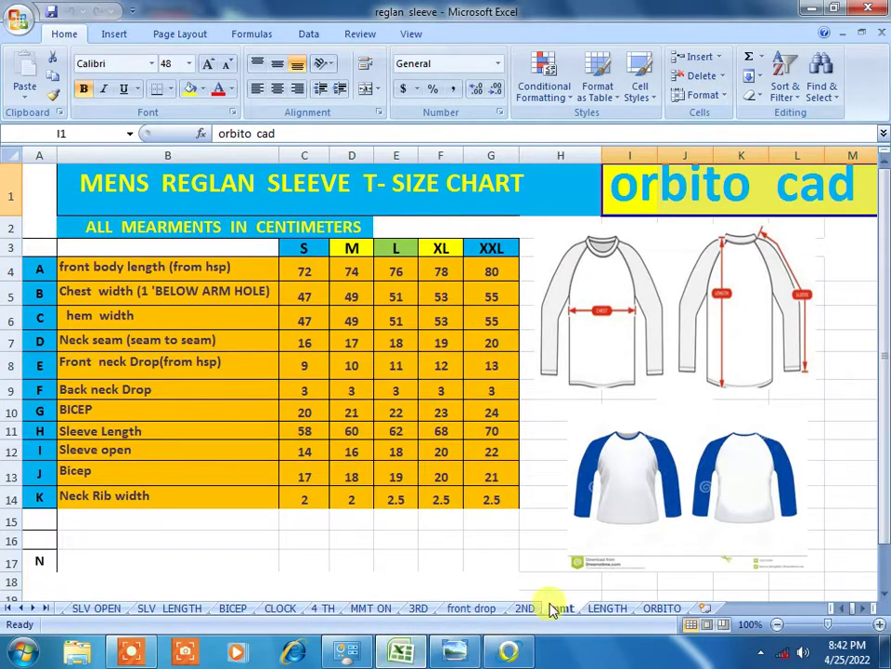
left_click(519, 609)
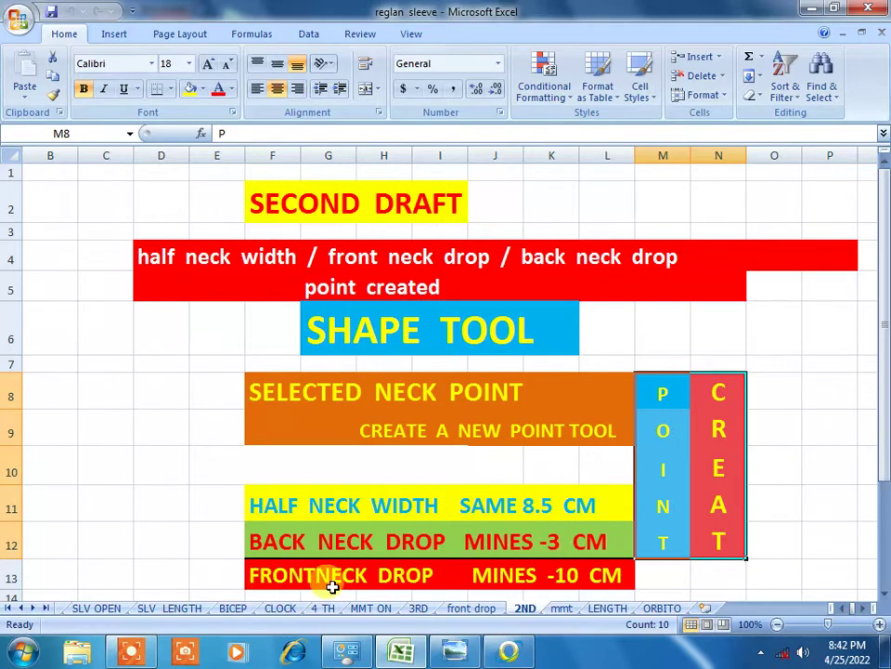
Create the neck points at distances 8.5, -3 and -10 cm.
left_click(509, 650)
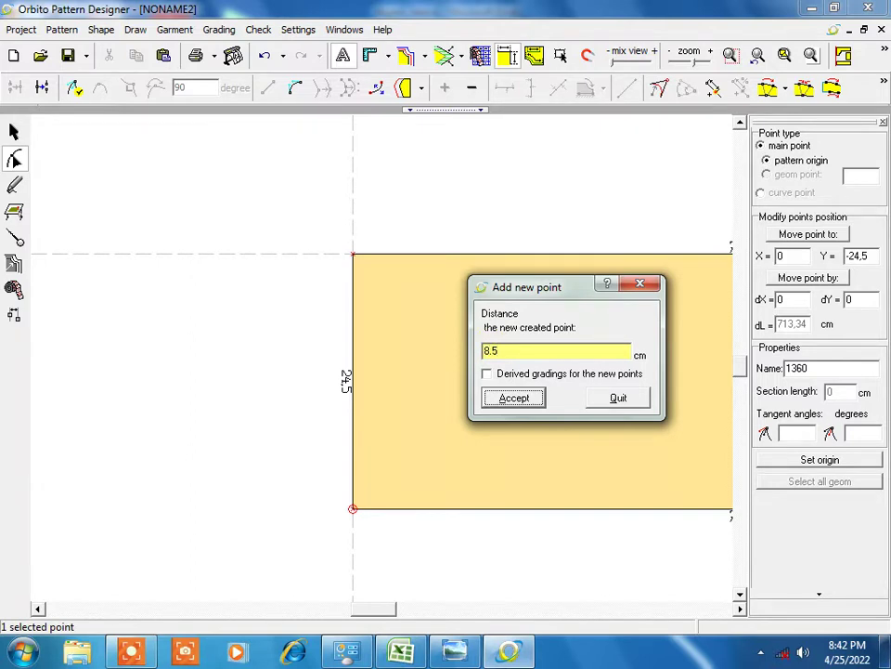
type("-3-10")
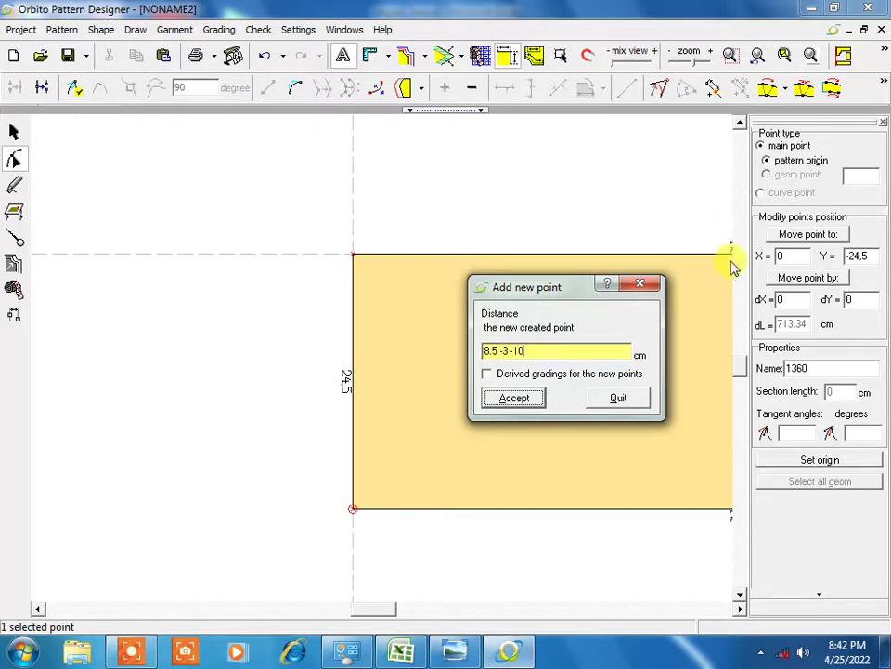
left_click(526, 406)
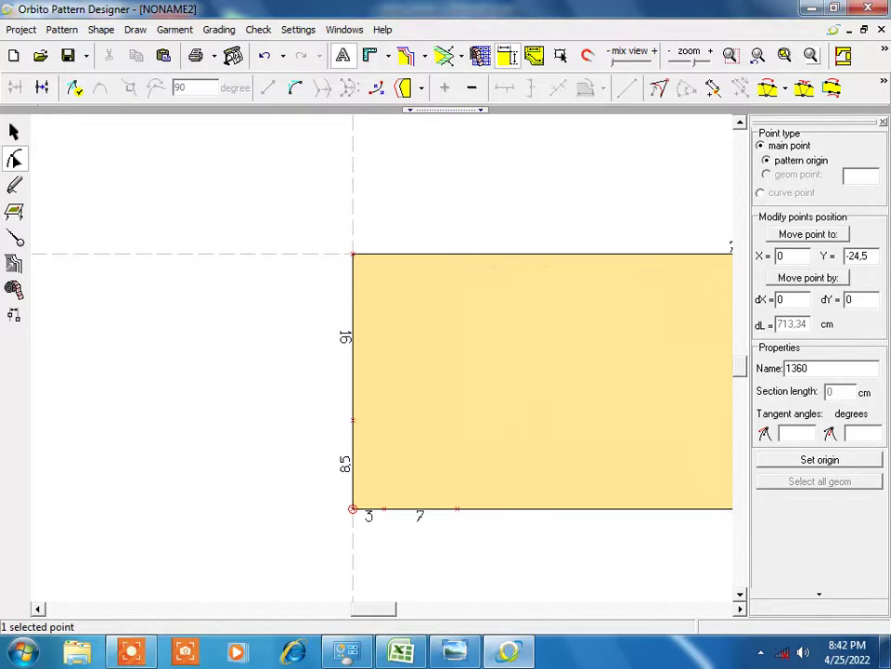
Zoom in to check the new 8.5/16 cm and 3/7 cm neck points, then return to Excel.
scroll(386, 357, "down", 2)
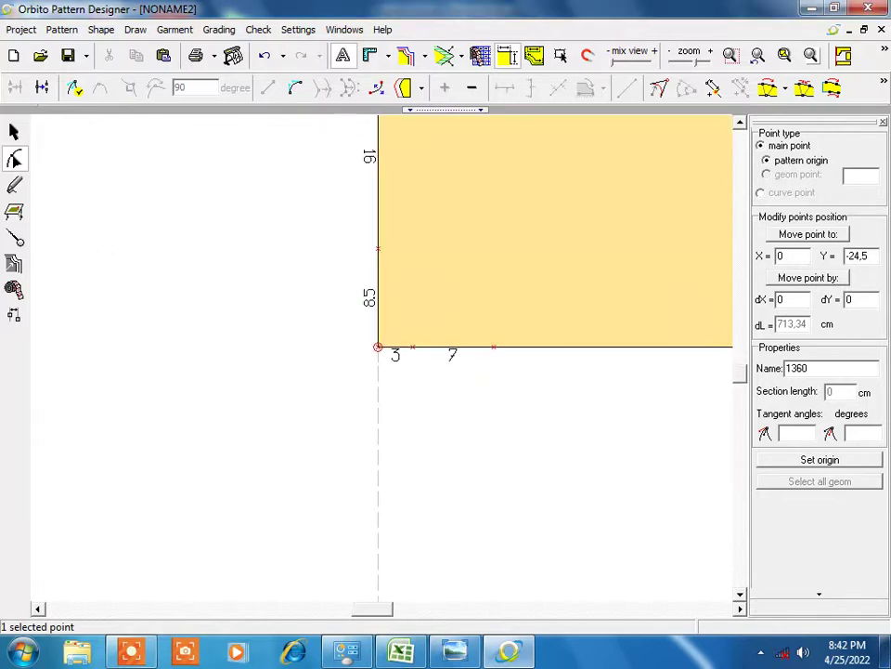
scroll(385, 357, "up", 1)
scroll(385, 358, "down", 1)
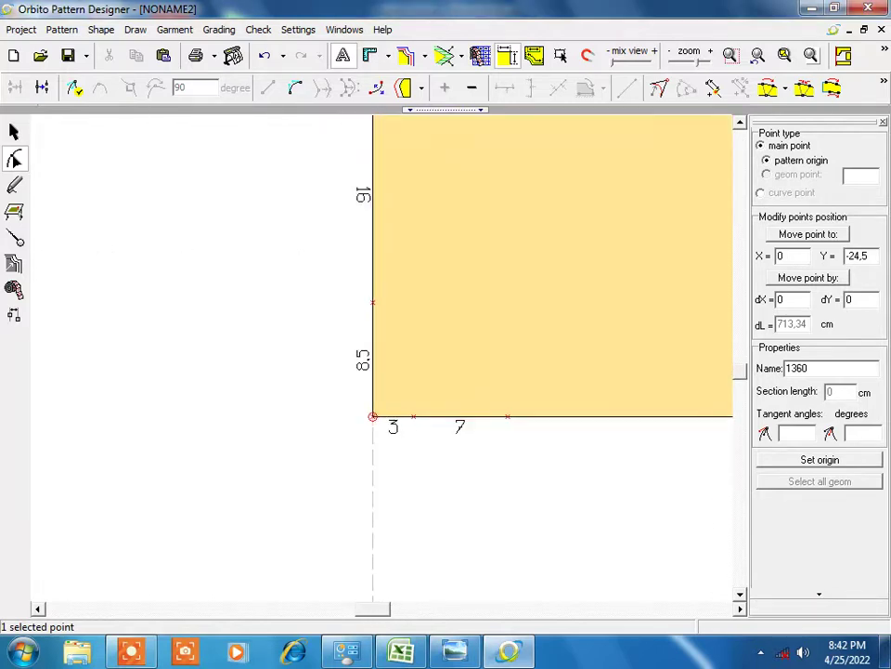
scroll(385, 358, "down", 1)
scroll(385, 357, "down", 1)
scroll(385, 357, "up", 1)
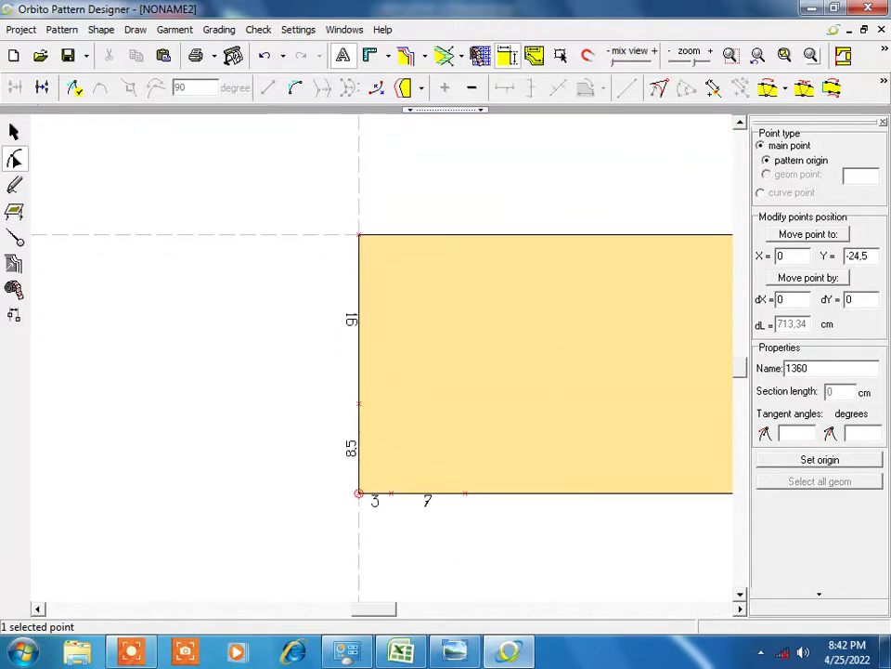
scroll(538, 309, "down", 1)
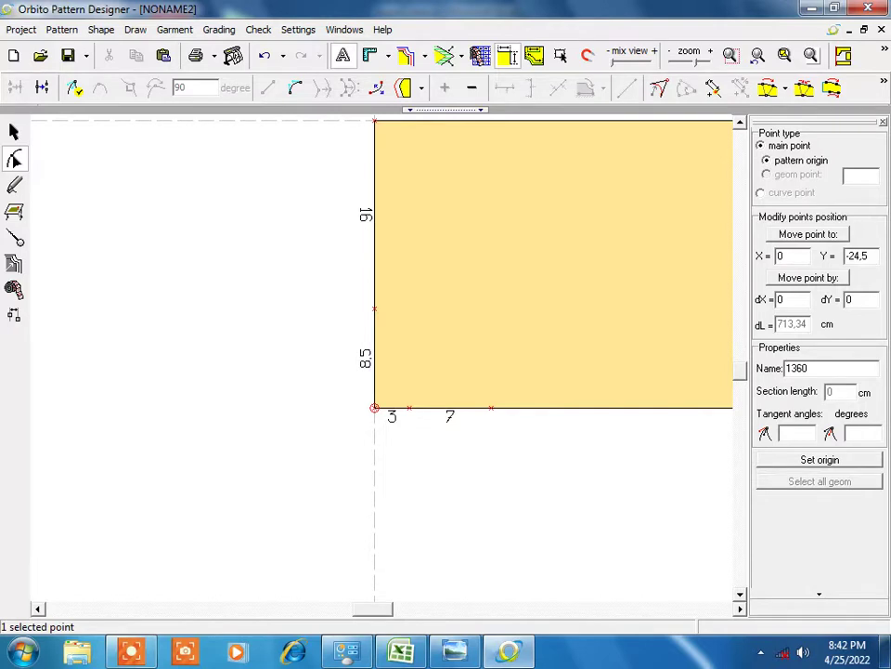
scroll(390, 366, "down", 1)
scroll(140, 474, "down", 1)
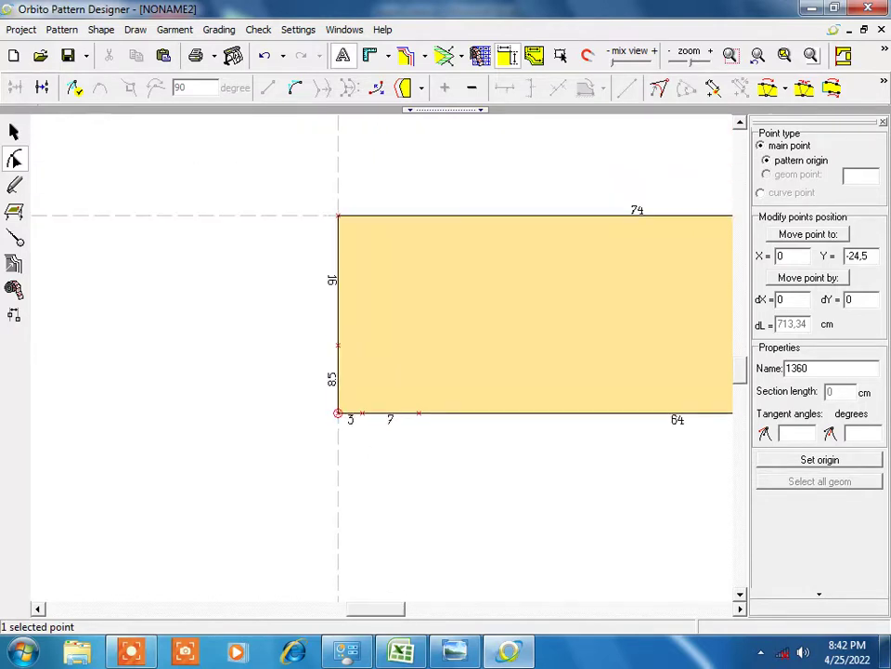
left_click(401, 652)
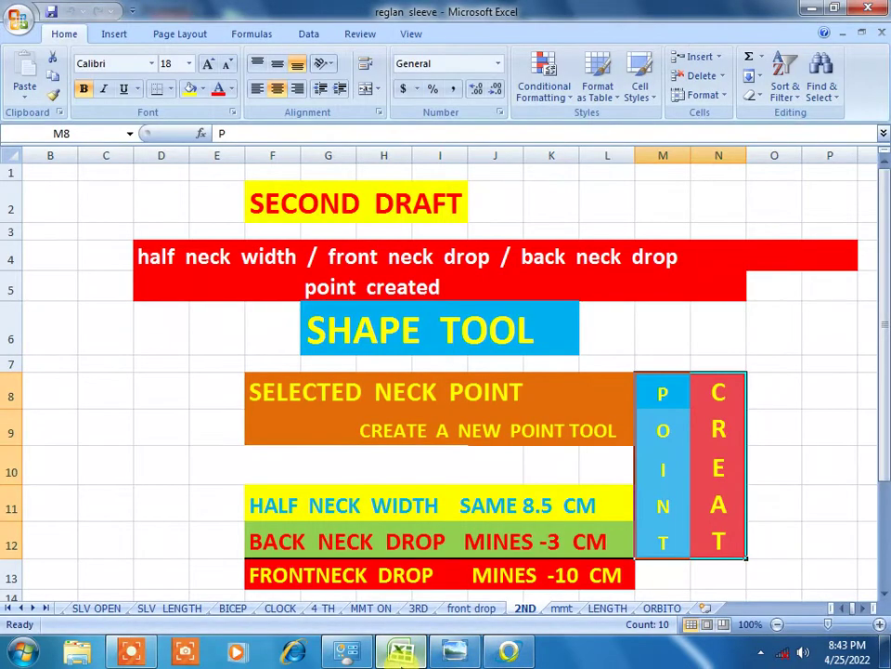
Review Excel's CLOCK and MMT ON note sheets, then return to the pattern window.
left_click(283, 609)
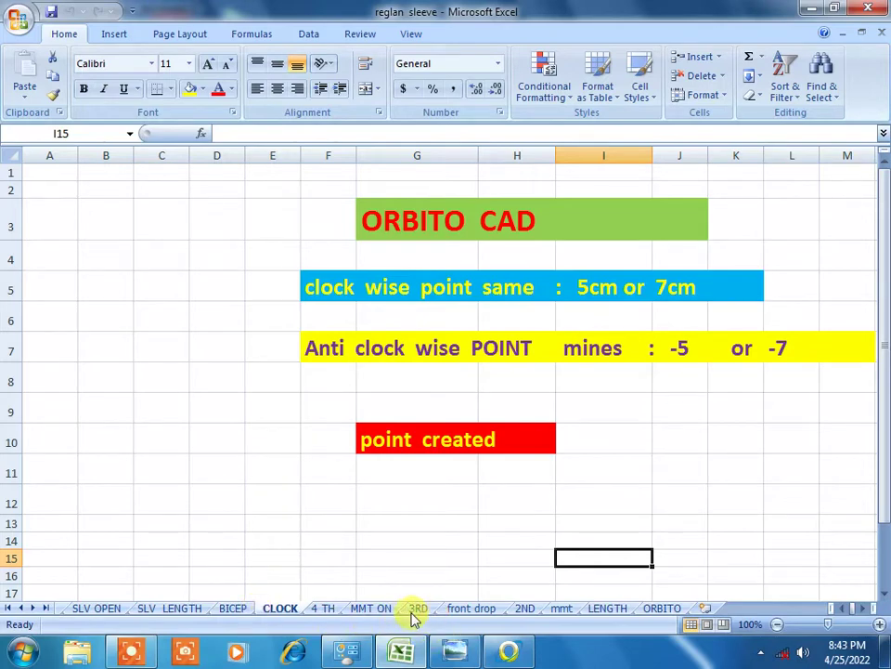
left_click(376, 608)
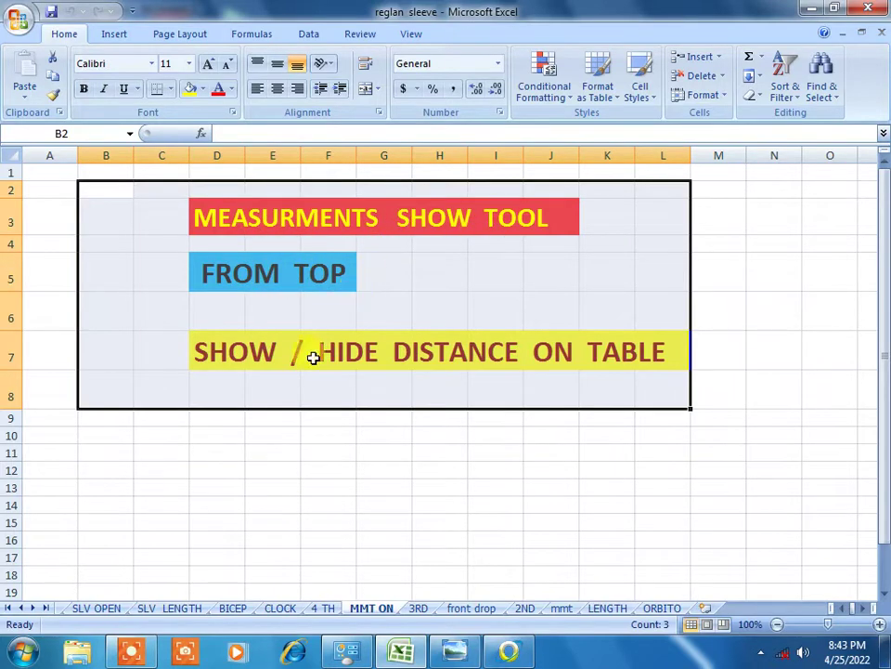
left_click(509, 650)
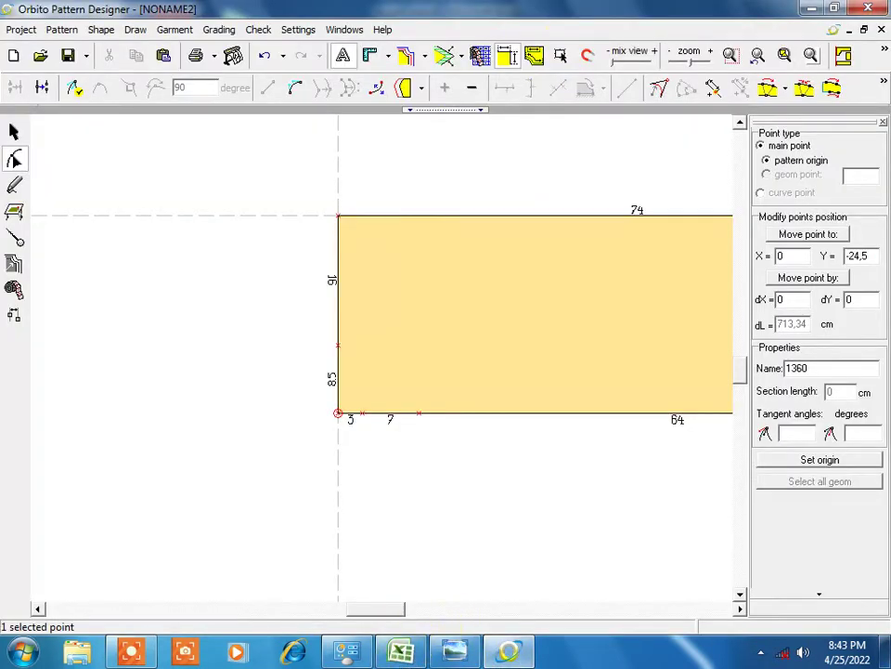
Delete the piece's lower-left corner point to leave a slanted neck edge, then switch to Excel.
left_click(338, 413)
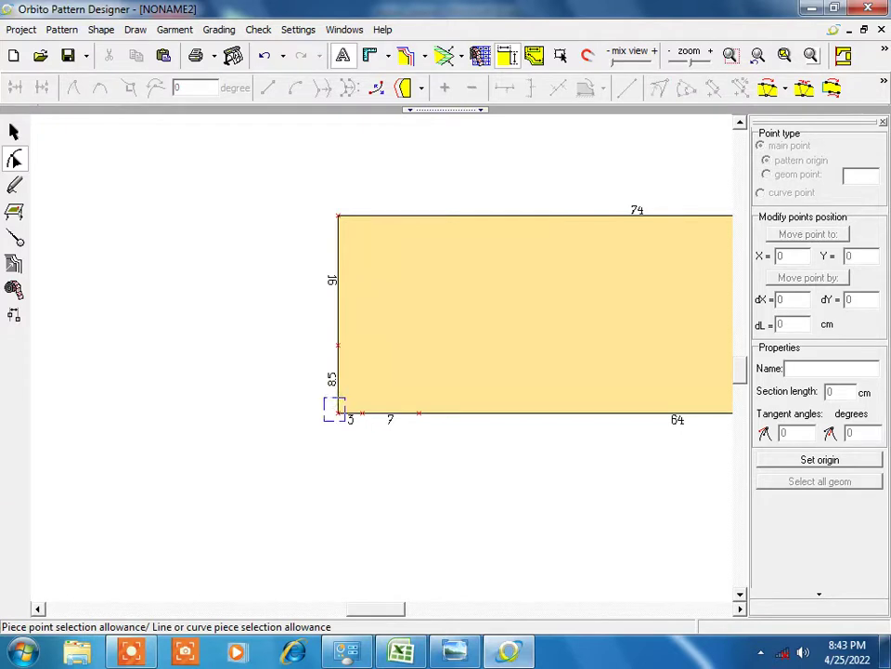
left_click(338, 413)
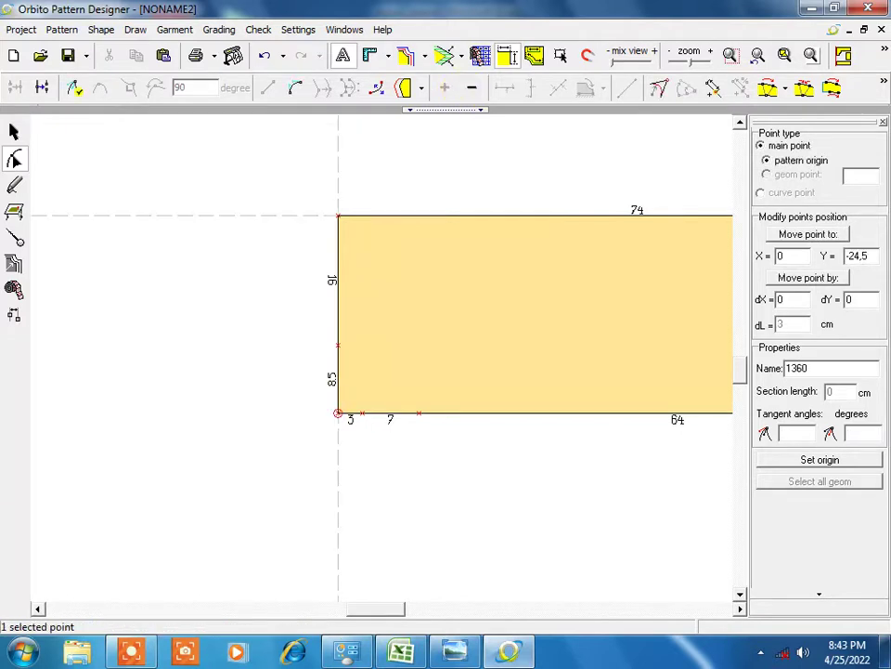
left_click(338, 414)
left_click(472, 89)
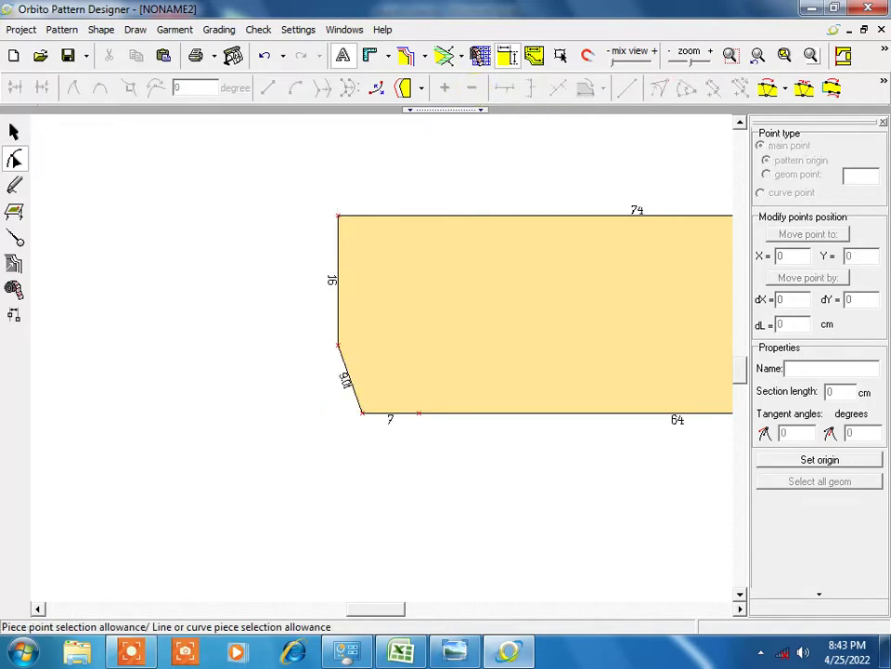
left_click(403, 652)
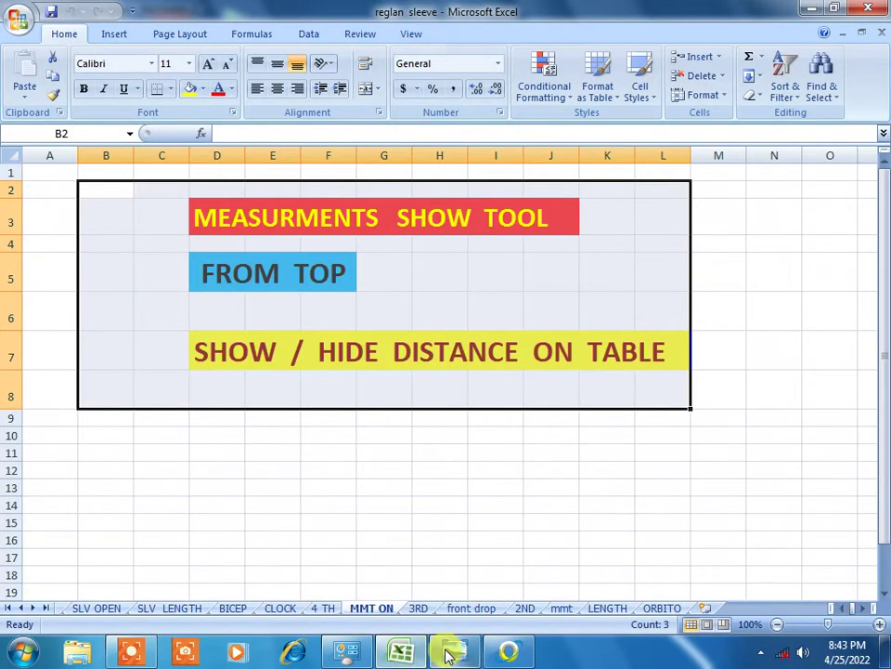
Read the Third Draft neck-curve notes on Excel's 3RD sheet, then return to Orbito.
left_click(419, 608)
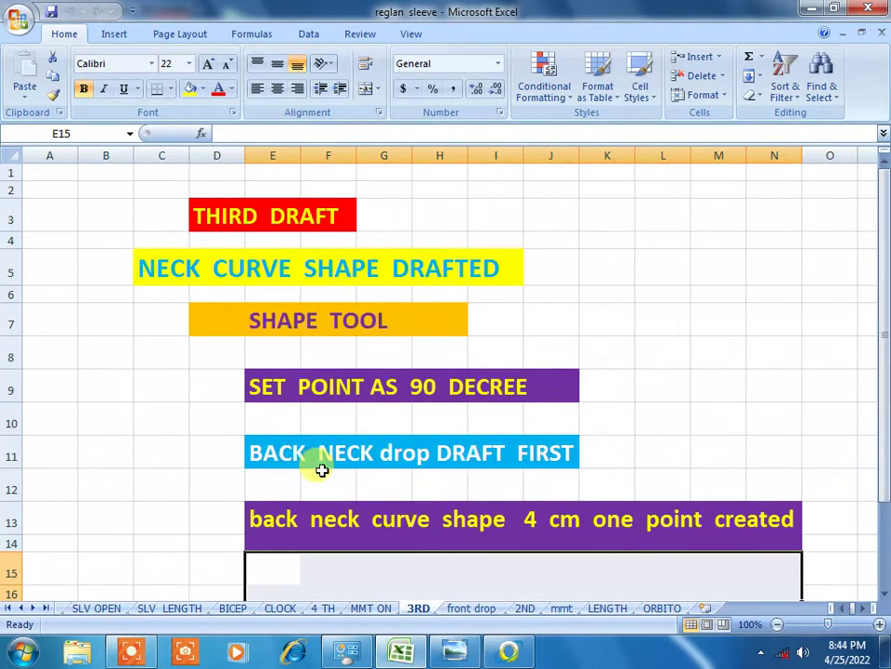
left_click(512, 661)
Convert the diagonal neck edge into a curve with a 90° cusp at its bottom point.
left_click_drag(338, 394, 373, 421)
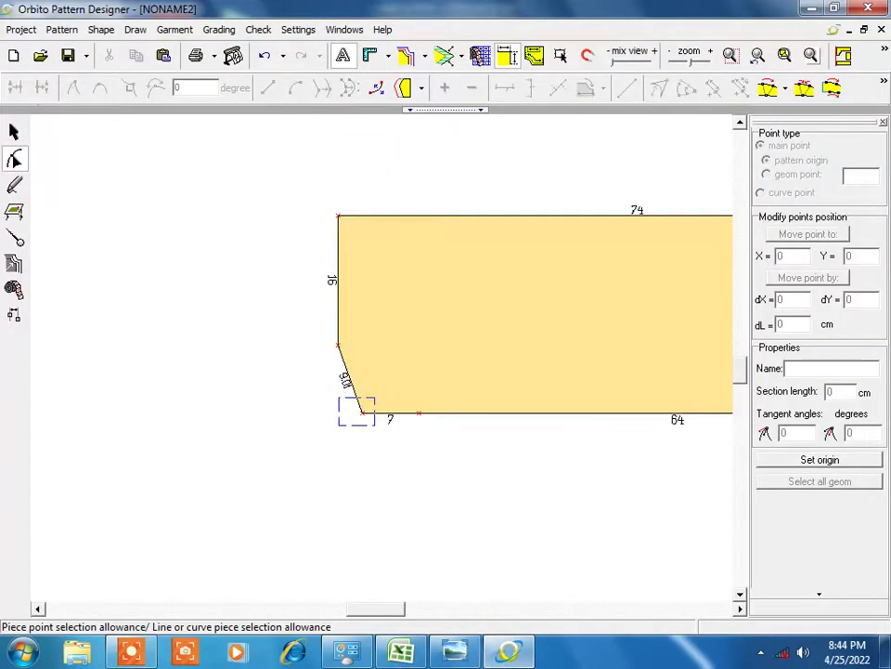
left_click(295, 88)
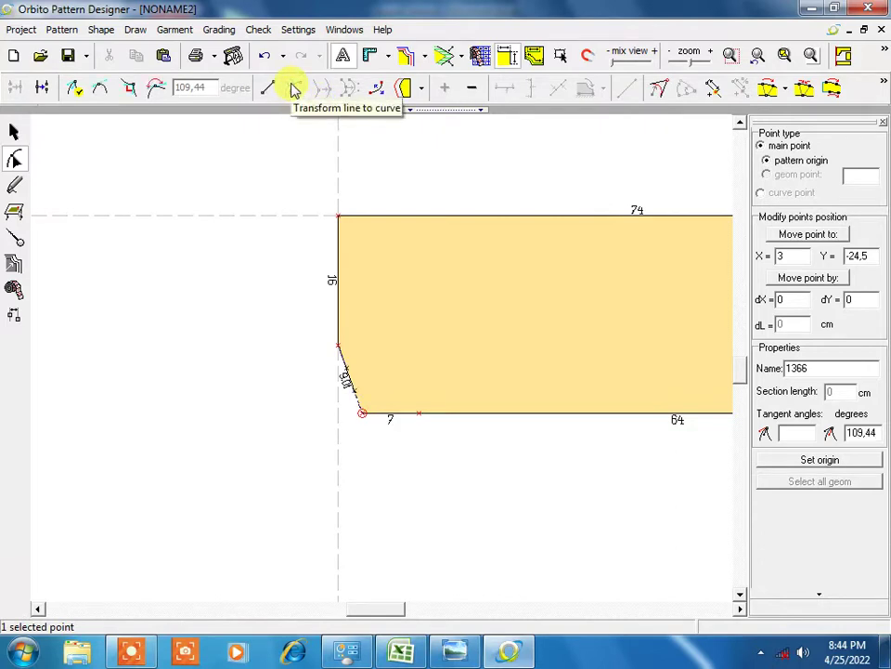
left_click(131, 92)
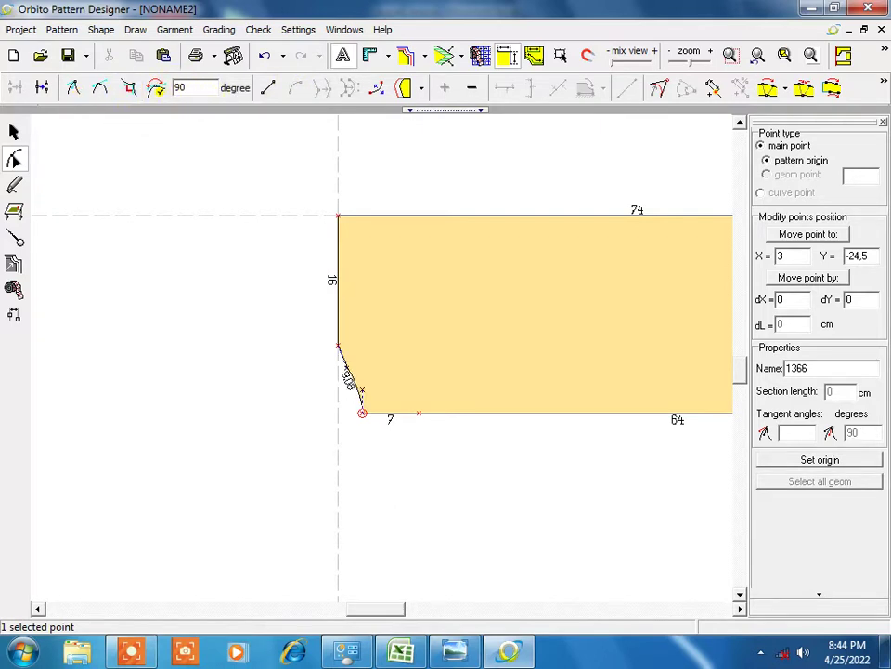
Bend the neck curve's top tangent outward to make a 9.64 cm curve, then bring Excel forward.
scroll(307, 446, "up", 2)
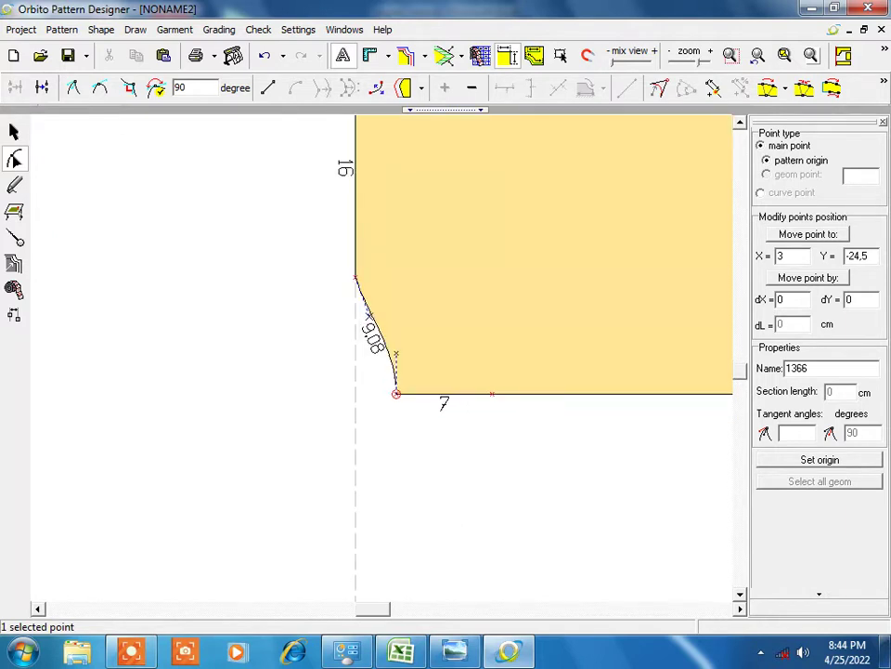
left_click(355, 277)
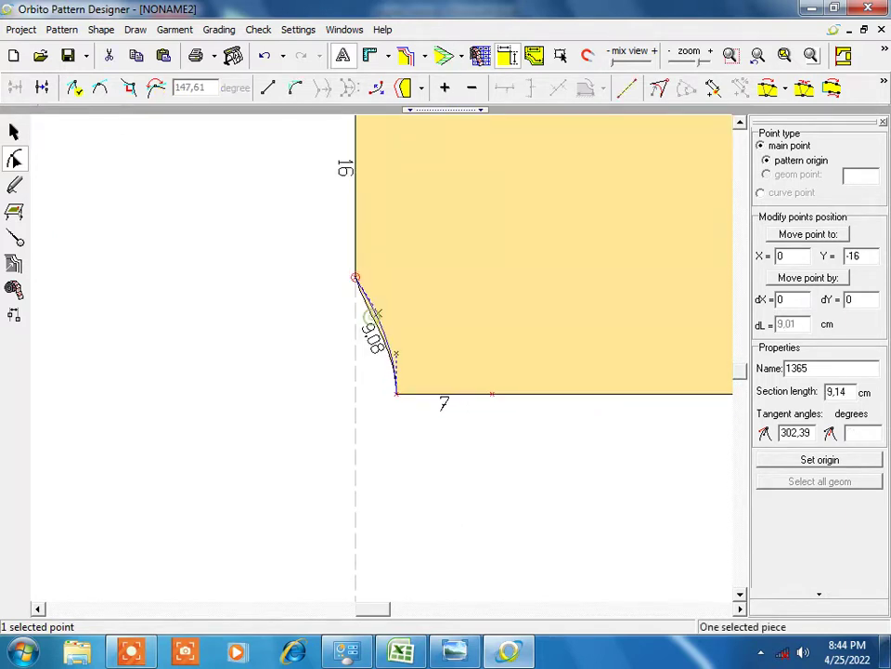
left_click_drag(381, 314, 399, 295)
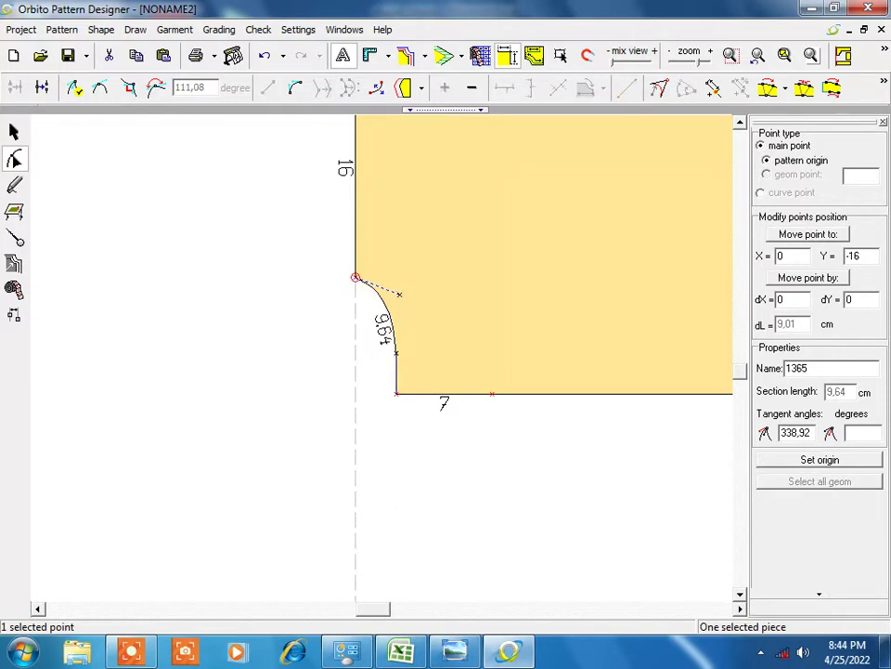
scroll(393, 371, "down", 1)
scroll(393, 371, "down", 1)
scroll(393, 371, "down", 1)
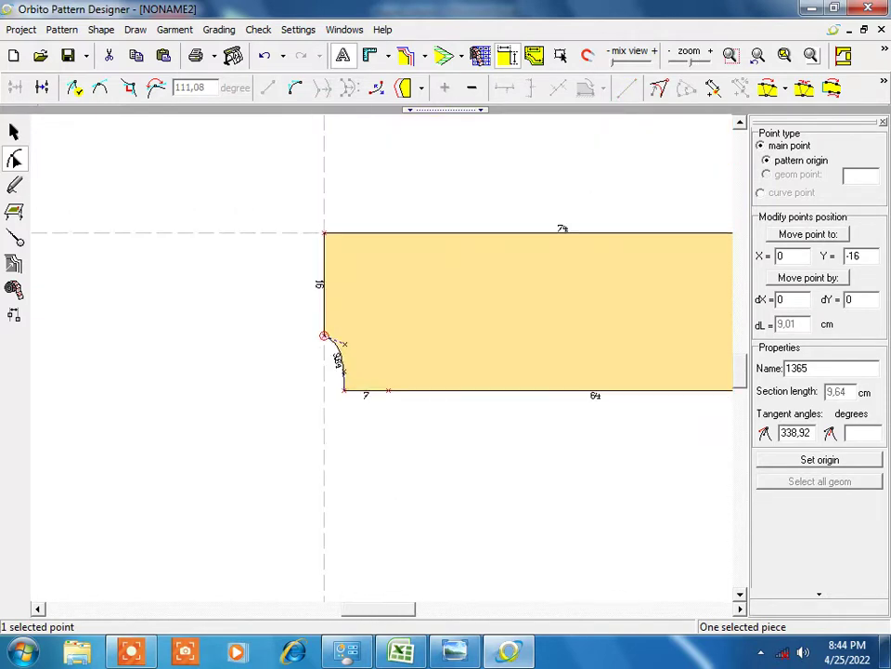
scroll(317, 457, "down", 1)
scroll(318, 457, "up", 1)
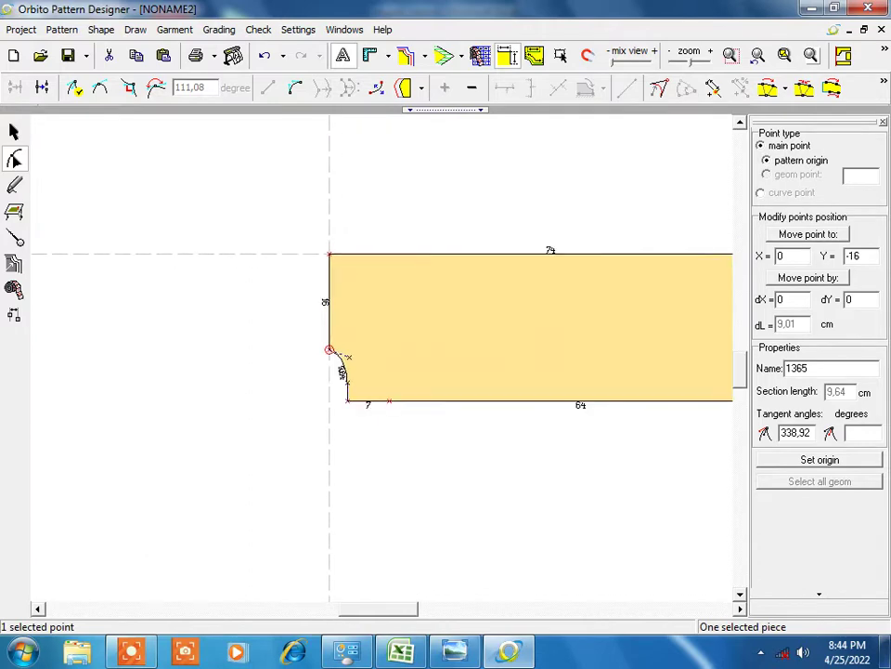
left_click(403, 656)
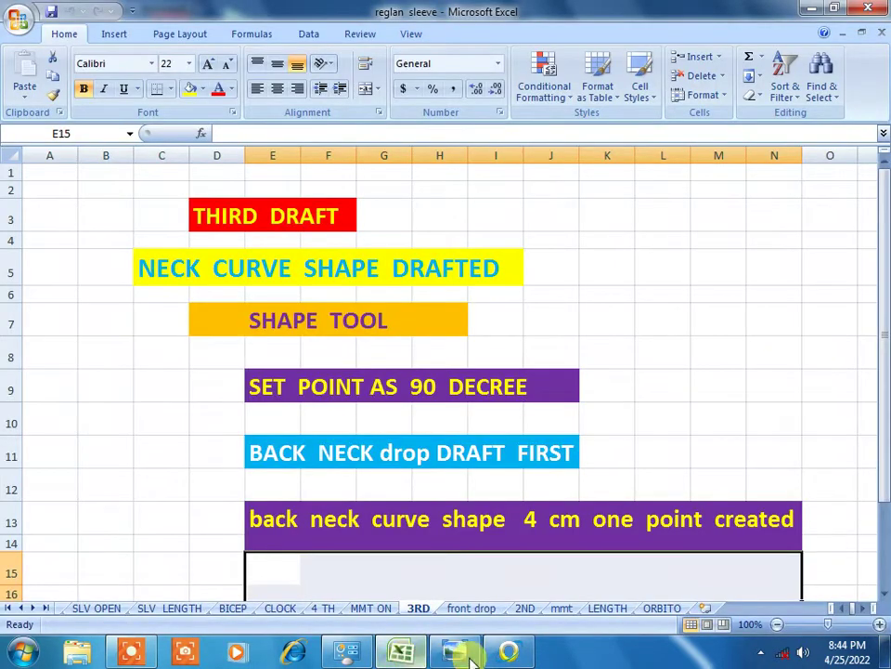
Look over Excel's mmt size chart, then open the front drop neck notes sheet.
left_click(562, 609)
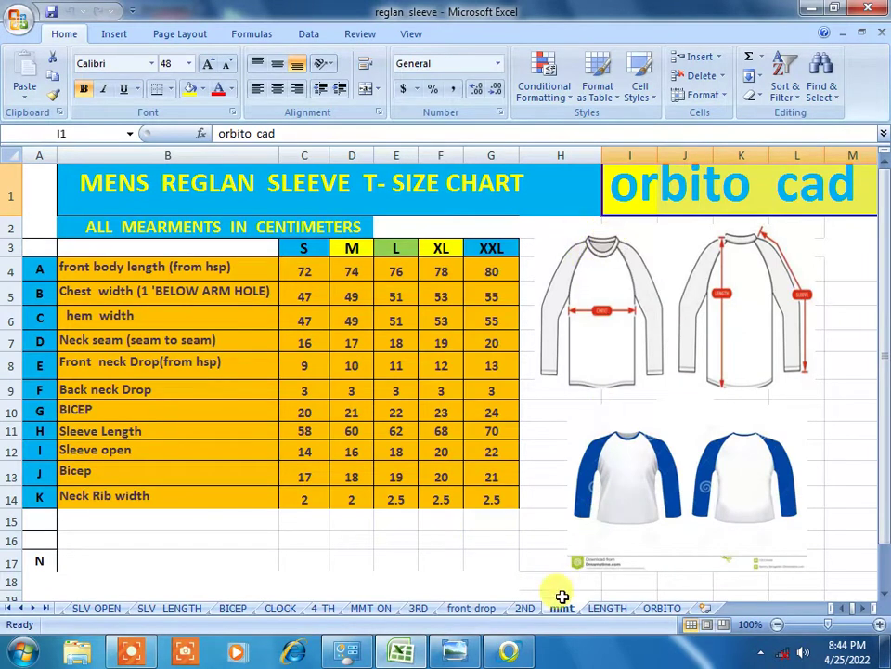
left_click(476, 610)
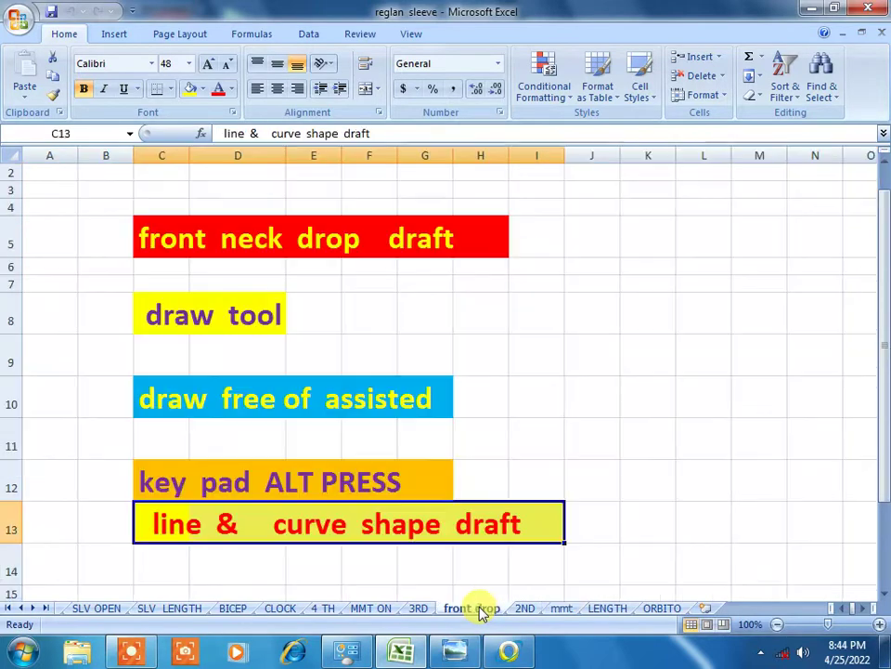
left_click(509, 650)
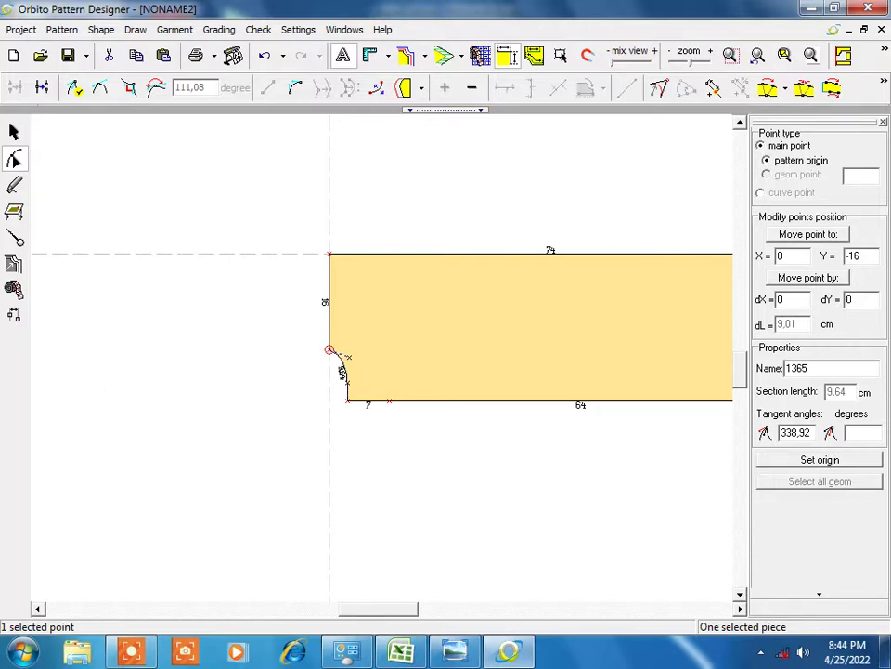
left_click(401, 653)
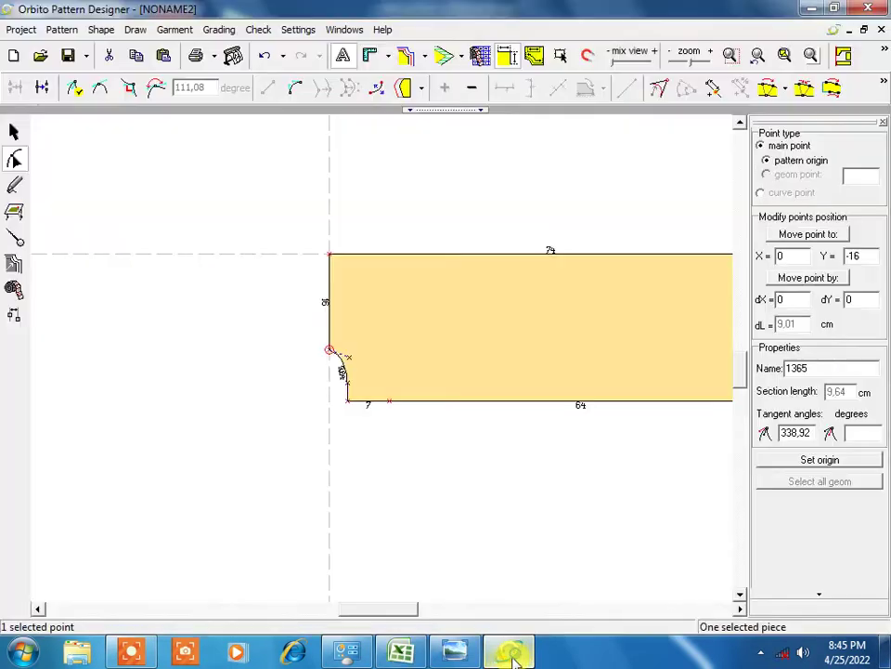
Choose the Draw tool in free or assisted mode, cancelling a stray line start.
left_click(509, 650)
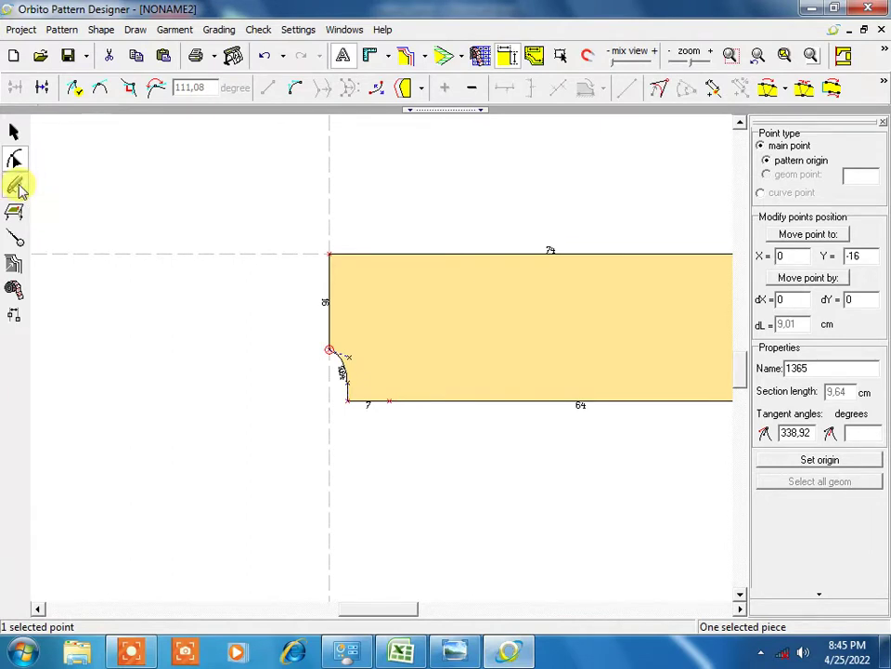
left_click(14, 185)
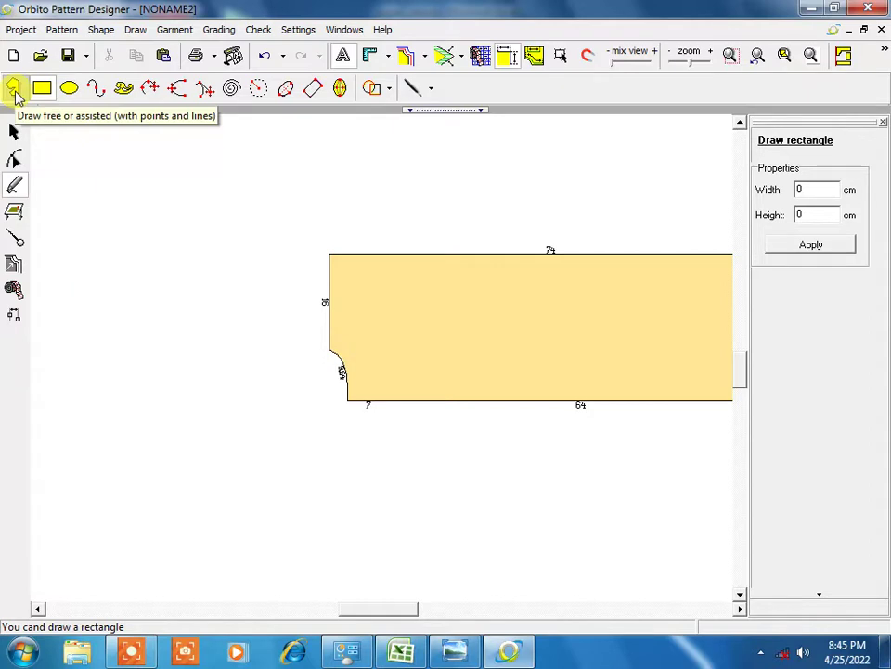
left_click(14, 90)
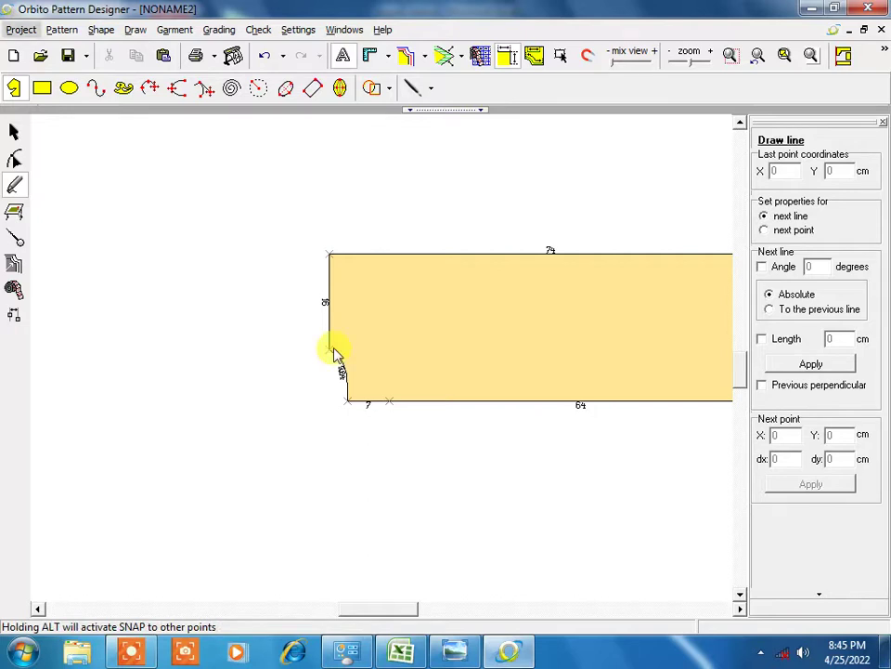
left_click(367, 358)
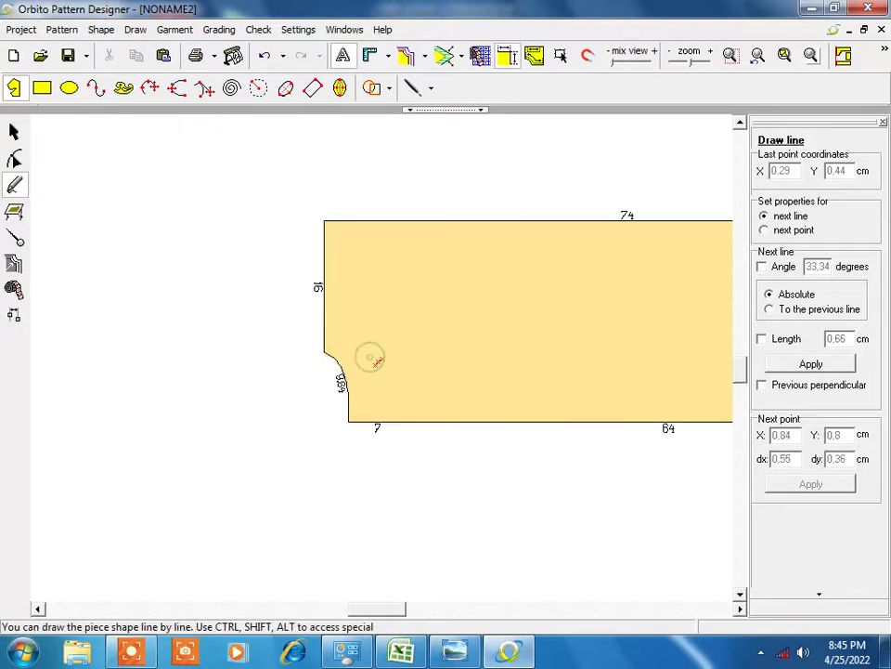
scroll(382, 364, "up", 3)
key("Escape")
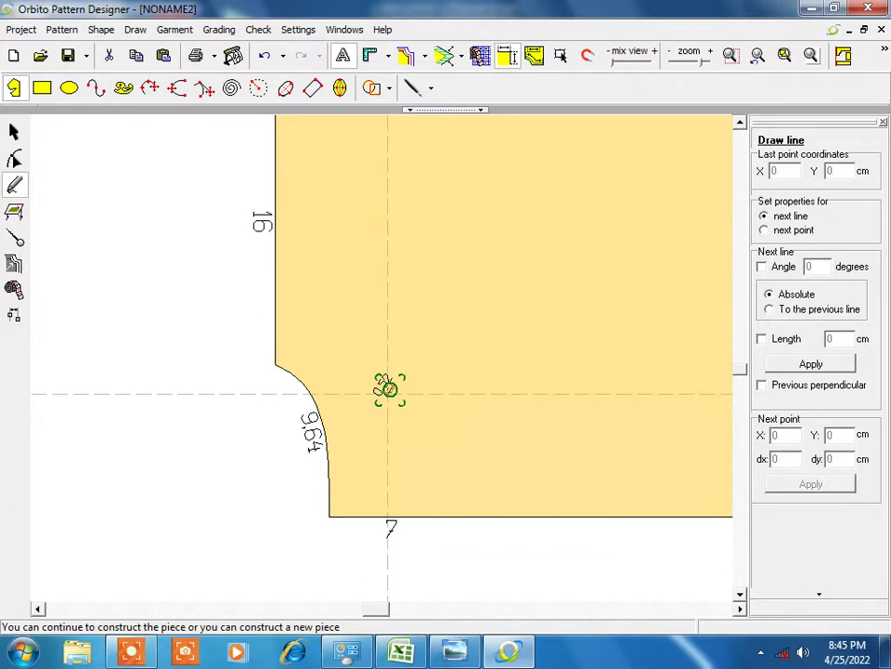
Draw a 13.12 cm line from the neck curve's top to the bottom edge, plus a 2.81 cm segment.
scroll(389, 388, "up", 1)
scroll(436, 418, "down", 2)
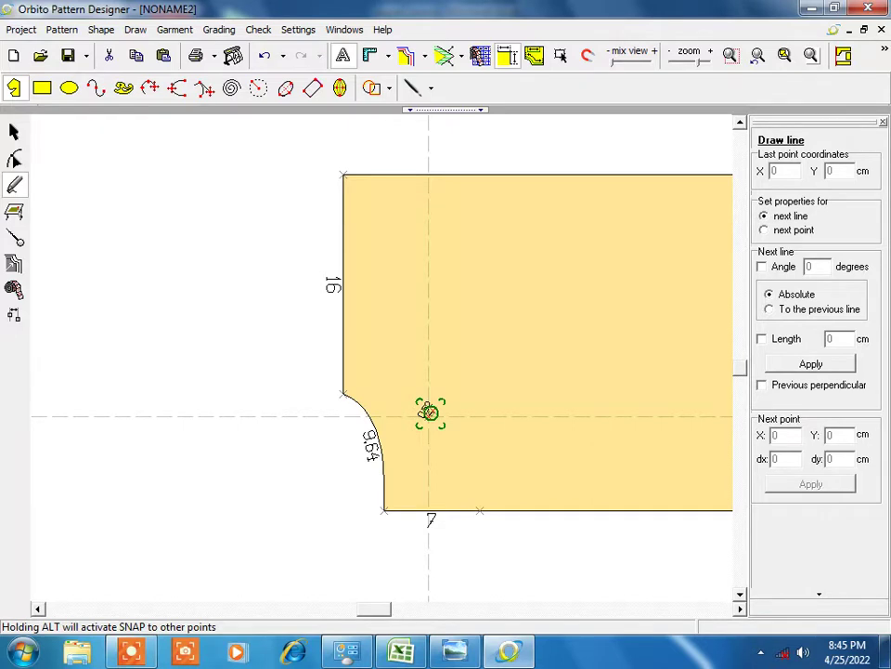
left_click(344, 395)
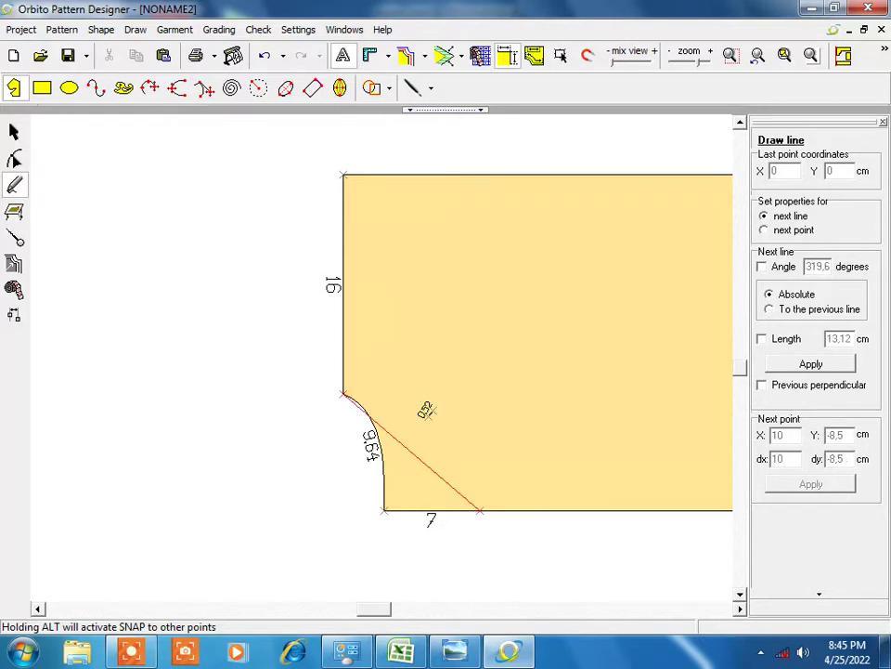
left_click(480, 510)
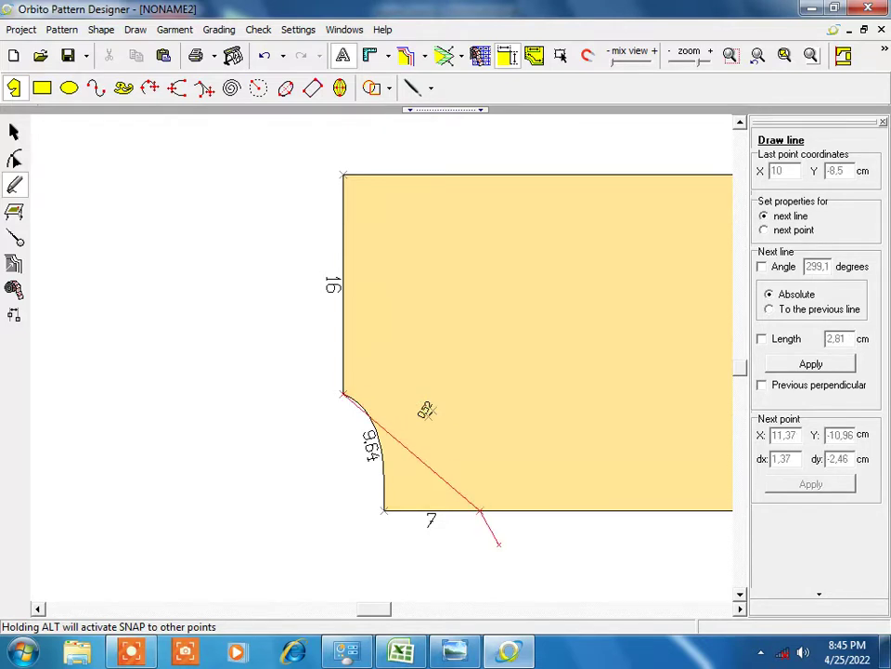
double_click(498, 538)
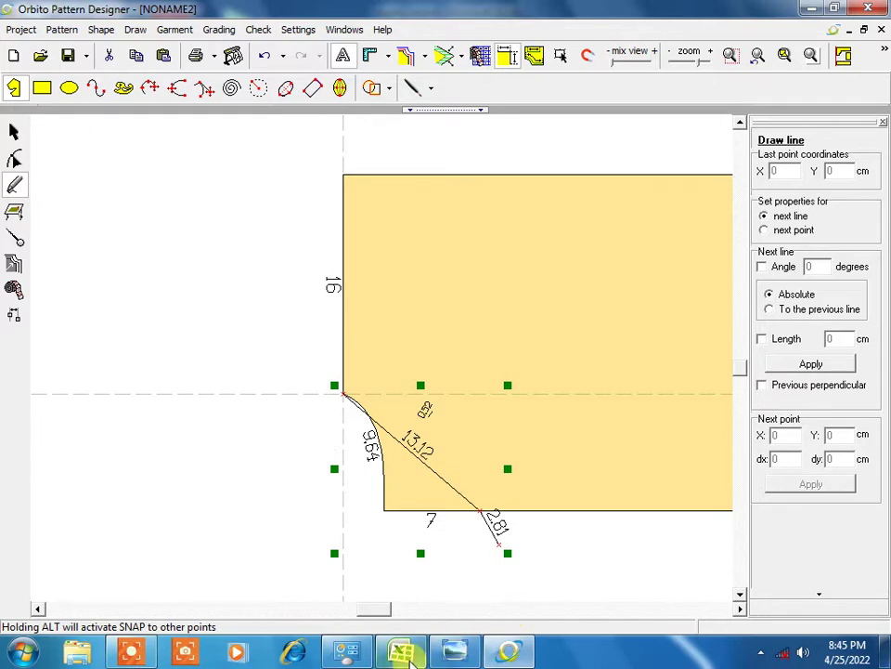
left_click(401, 652)
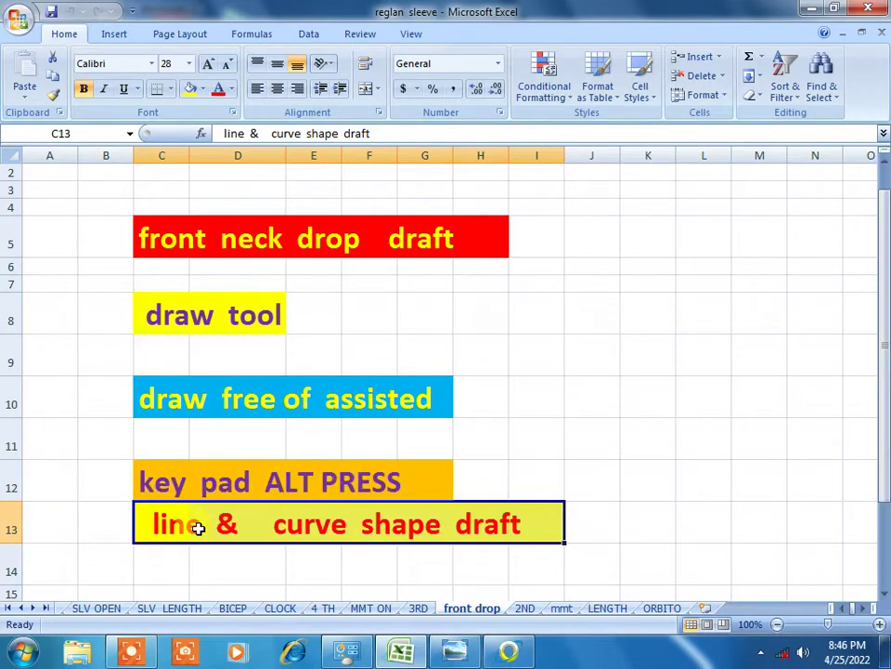
left_click(130, 651)
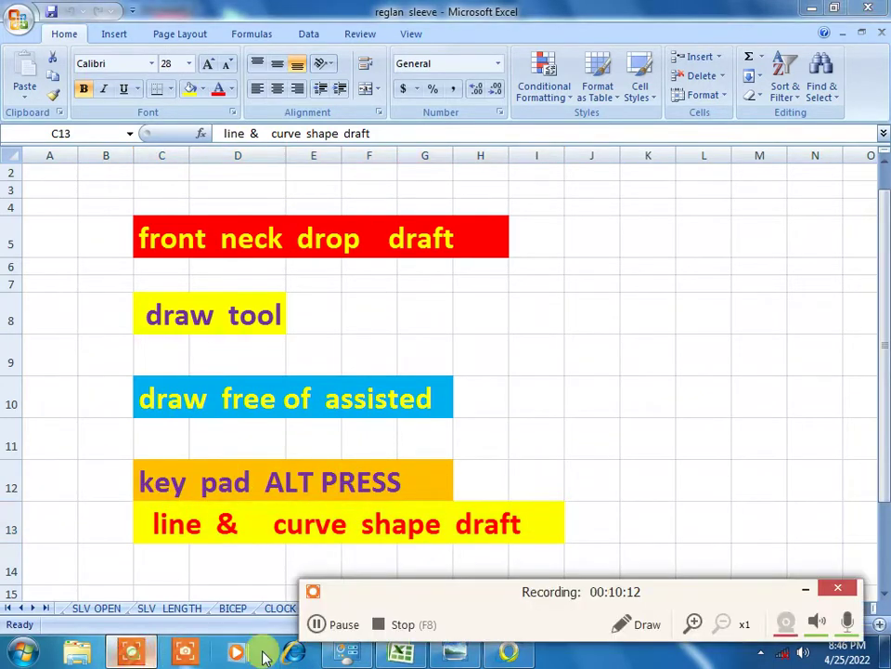
left_click(344, 628)
left_click(343, 628)
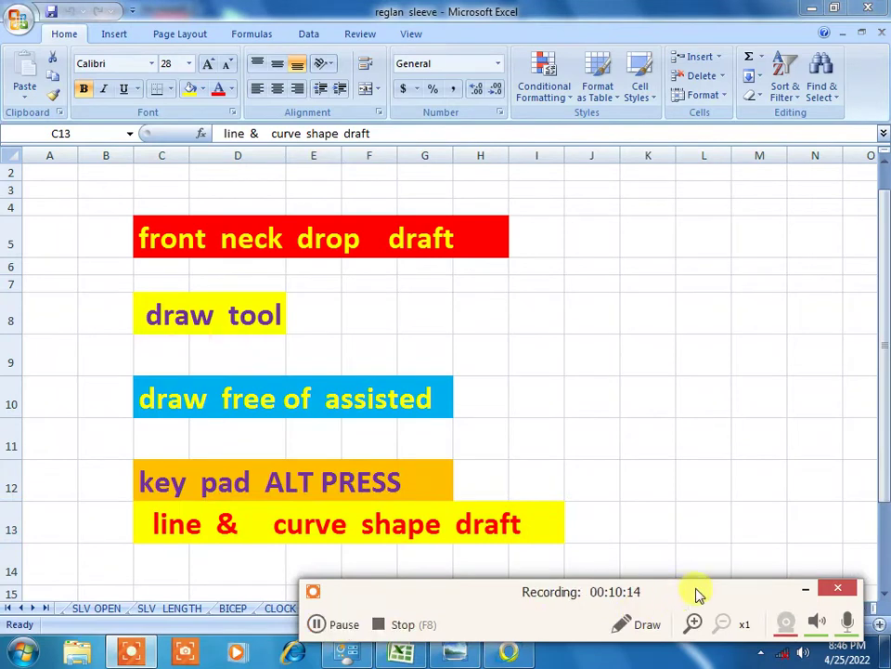
left_click(804, 588)
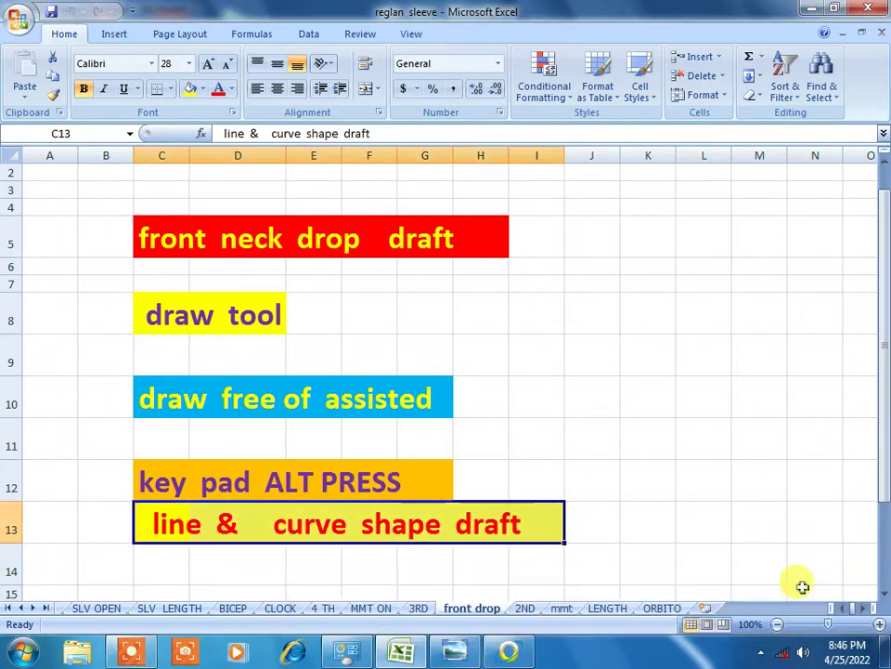
Switch to the Shape Tool and select the 13.12 cm diagonal neck line.
left_click(509, 650)
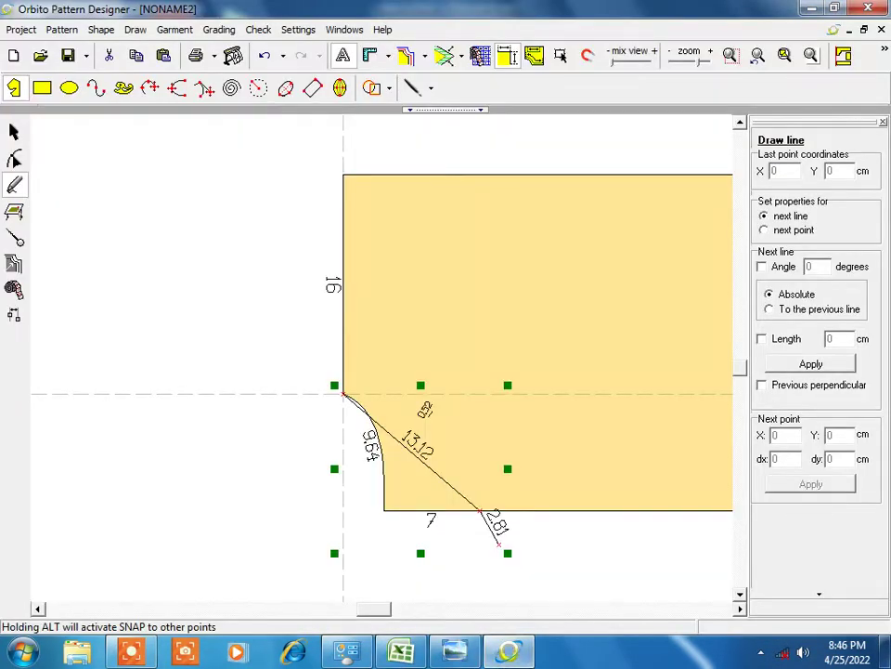
left_click(15, 162)
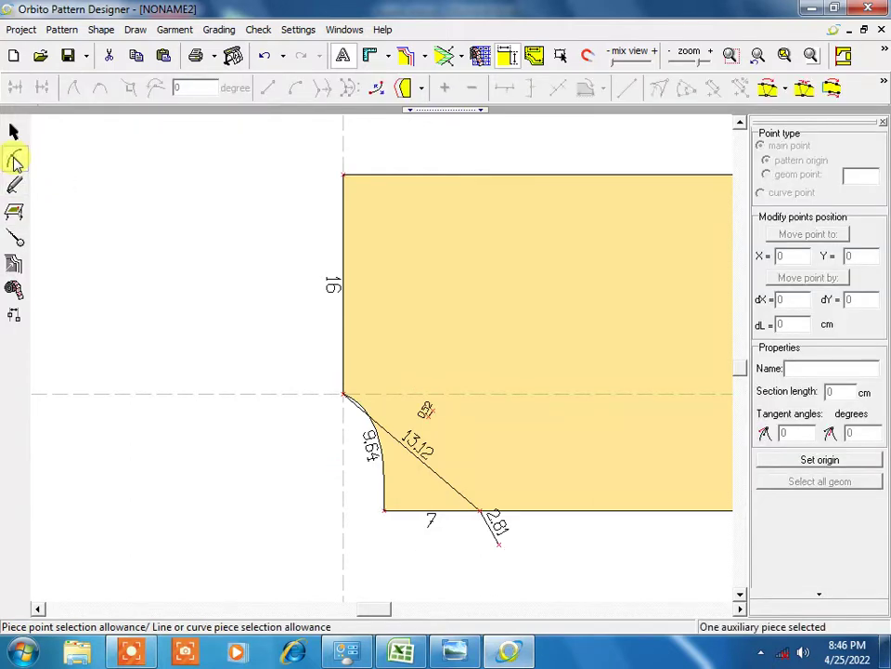
left_click(407, 653)
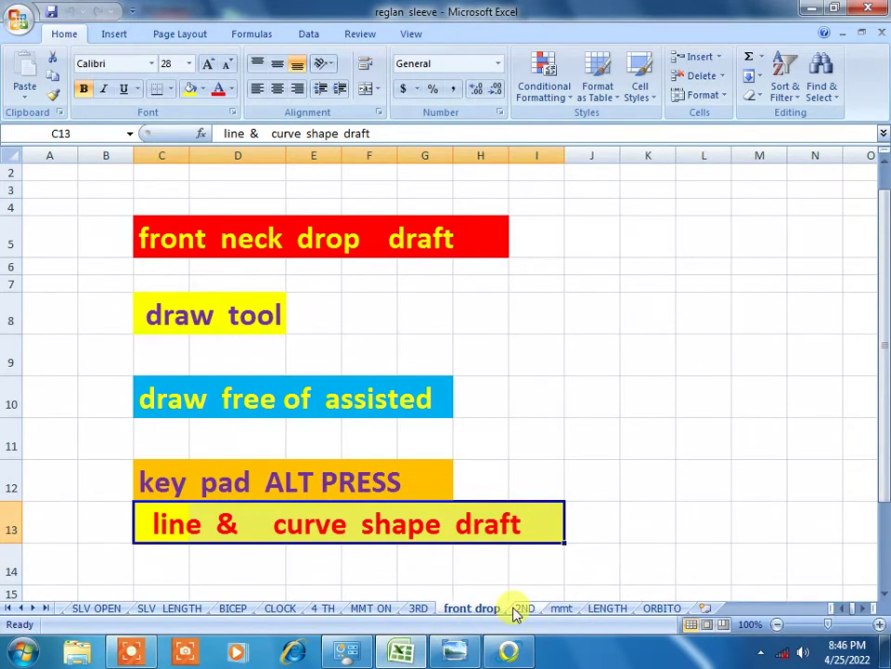
left_click(510, 655)
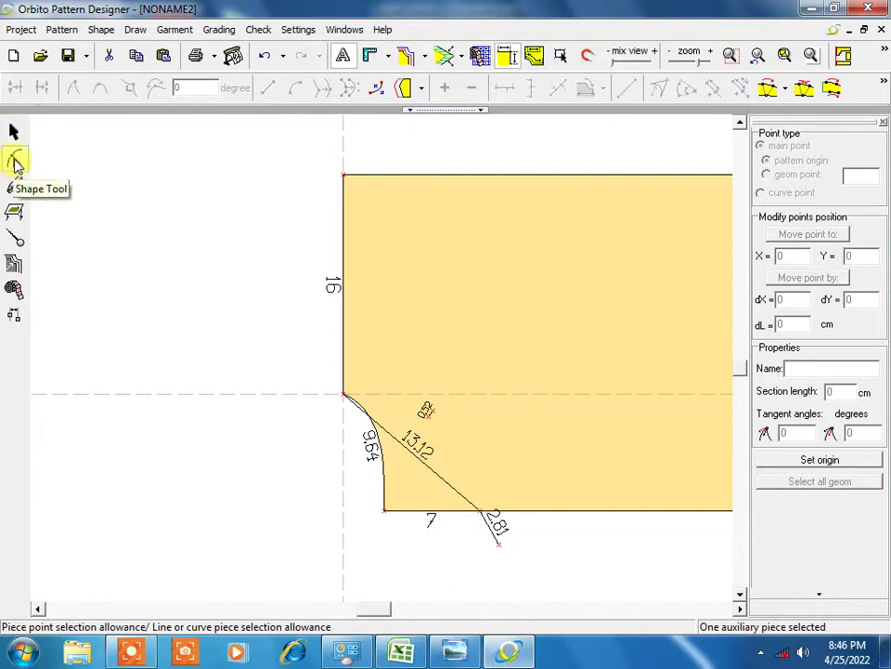
left_click(16, 162)
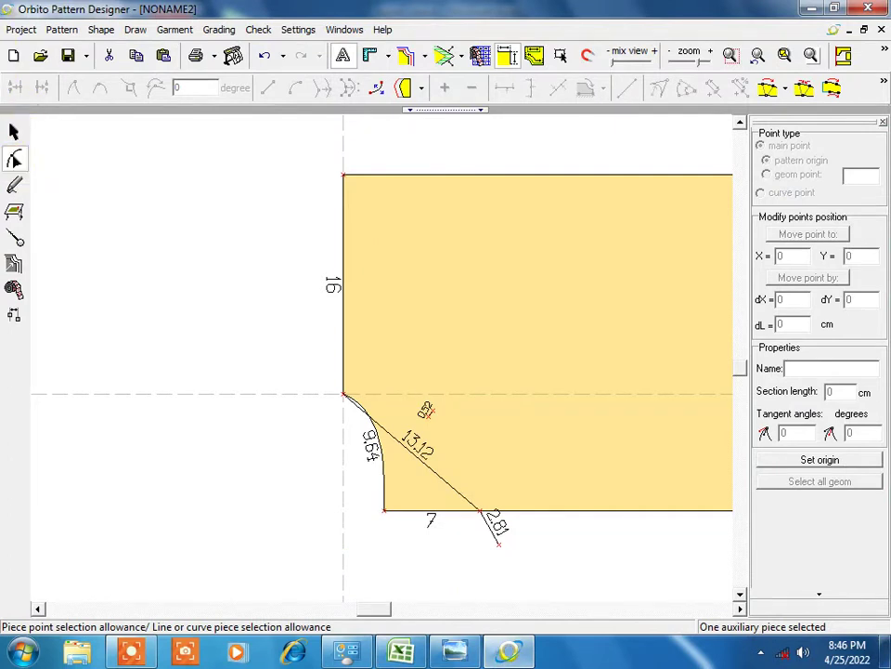
left_click(449, 483)
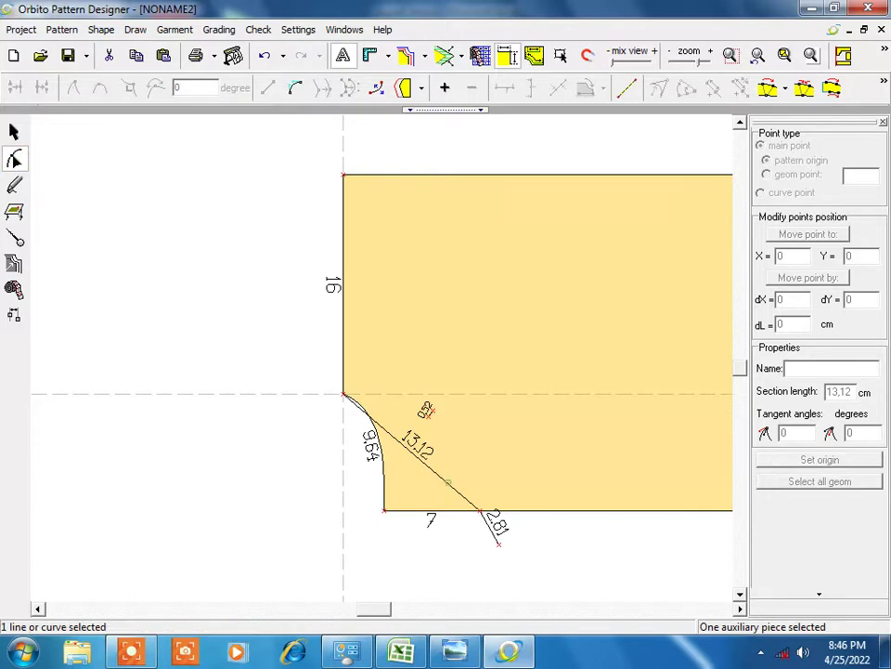
Drag the neck line's tangent handles to bend it into a 15.23 cm curve, then return to Excel.
left_click(296, 88)
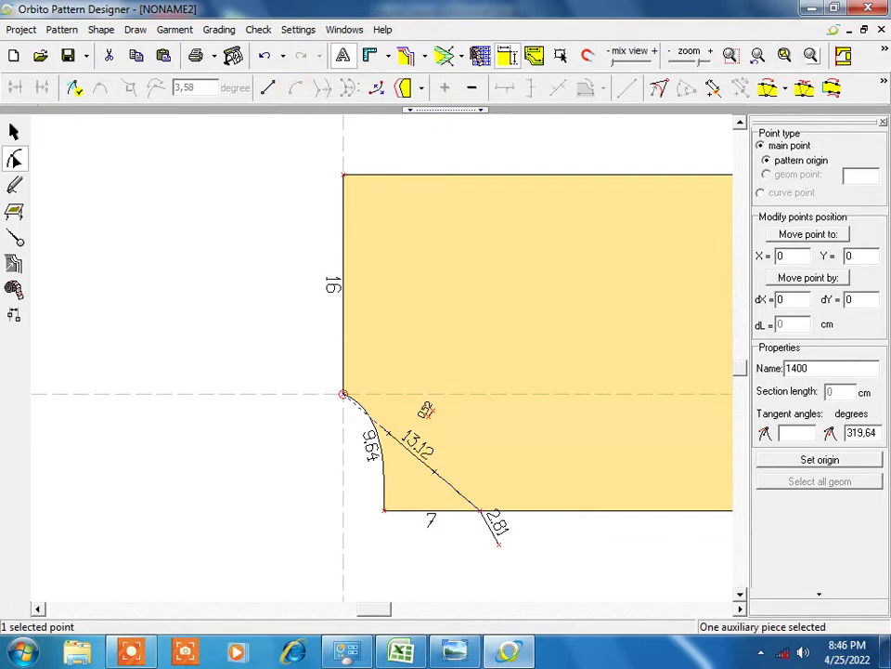
scroll(464, 353, "up", 1)
left_click(425, 415)
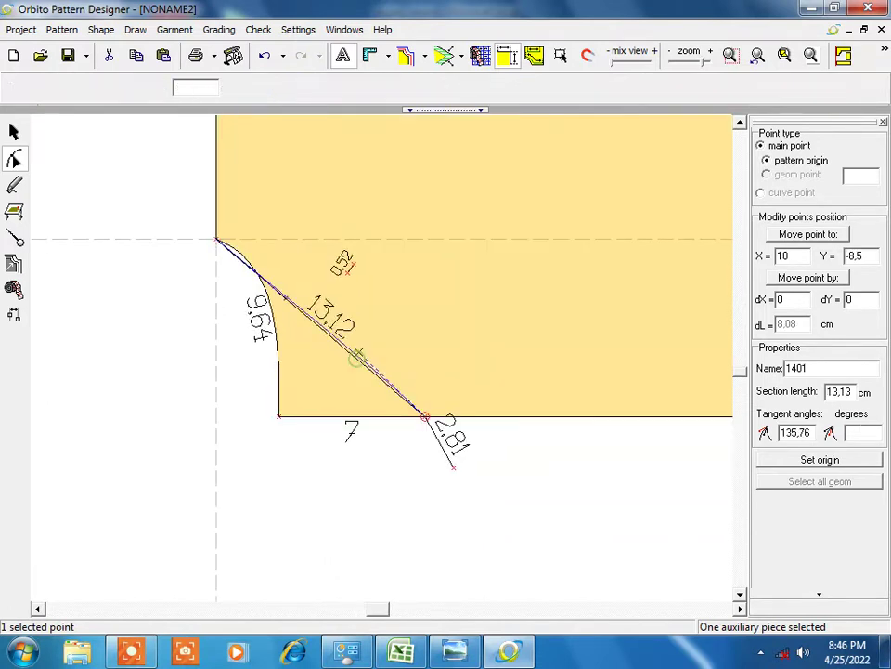
left_click_drag(424, 415, 441, 301)
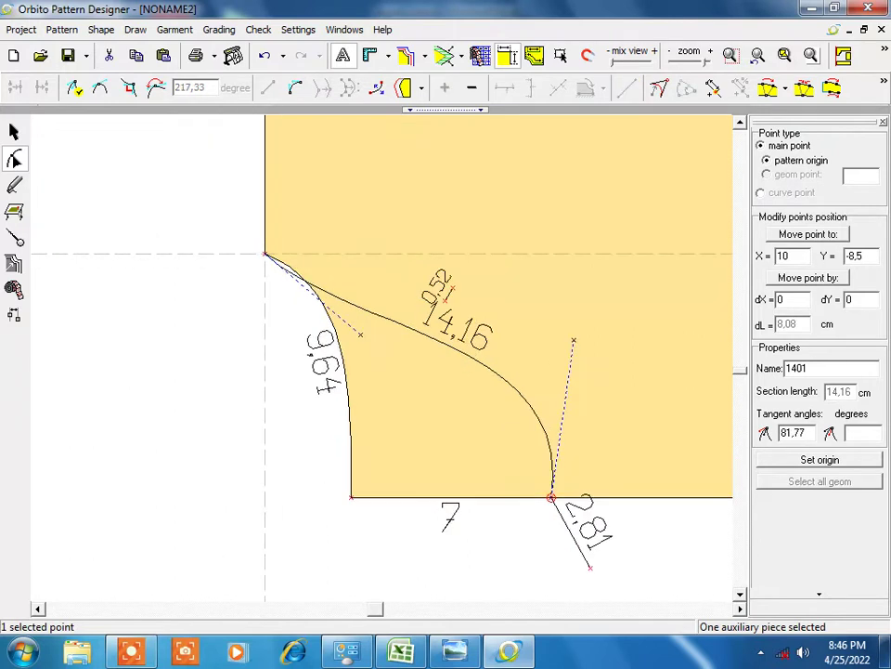
left_click_drag(368, 344, 416, 272)
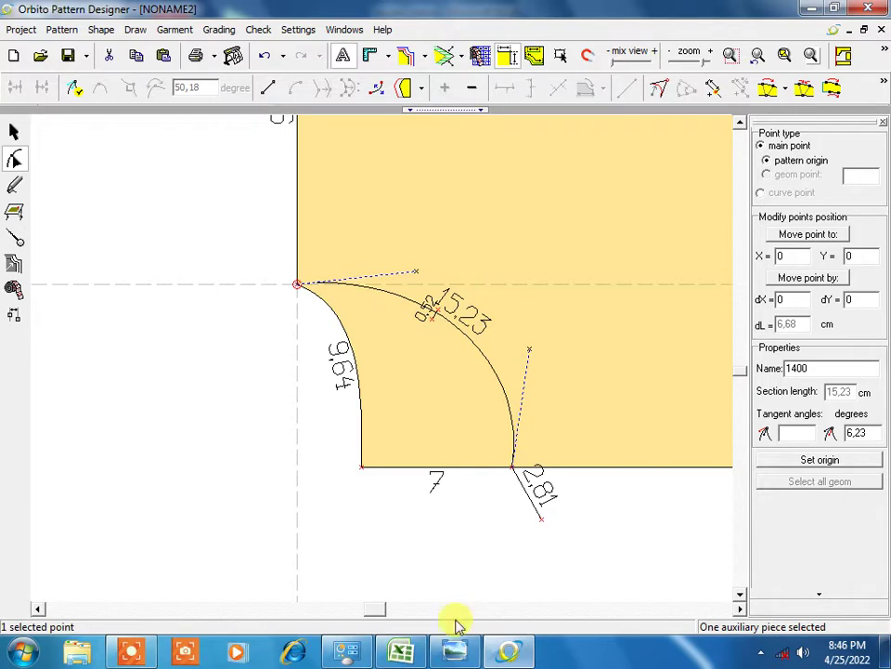
left_click(402, 652)
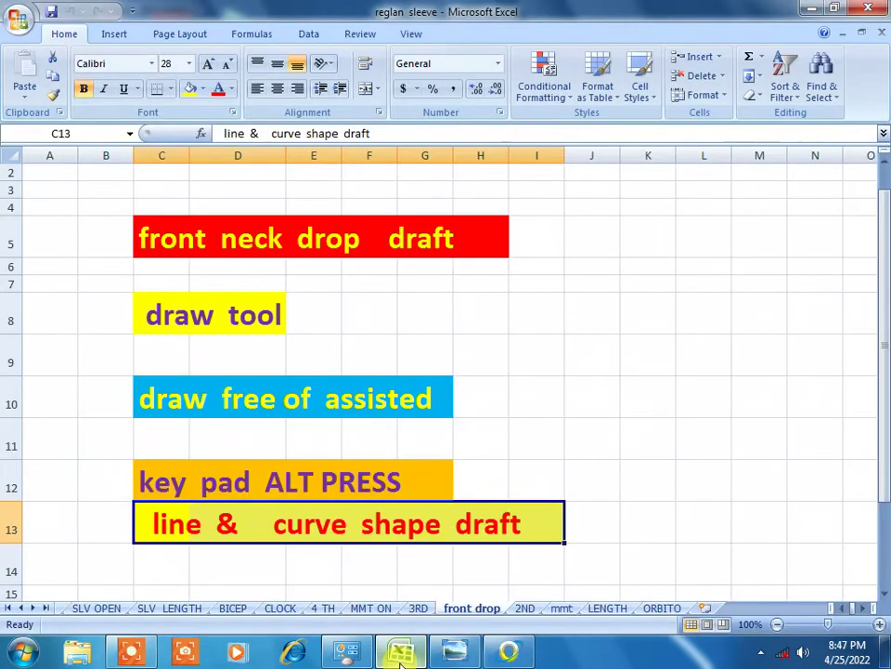
Flip through Excel's 2ND and 3RD sheets, then show the mmt men's raglan sleeve size chart.
left_click(525, 610)
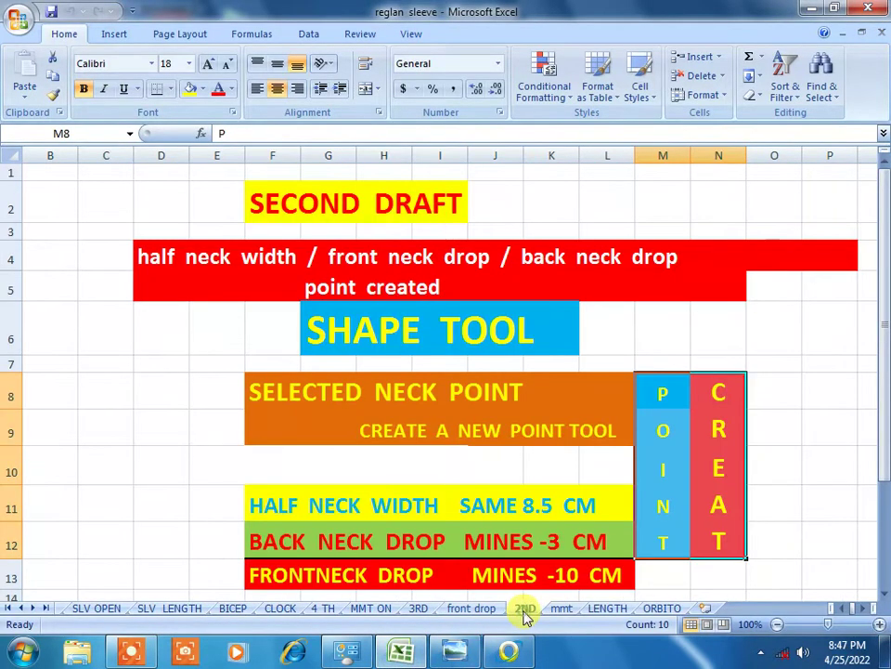
left_click(418, 611)
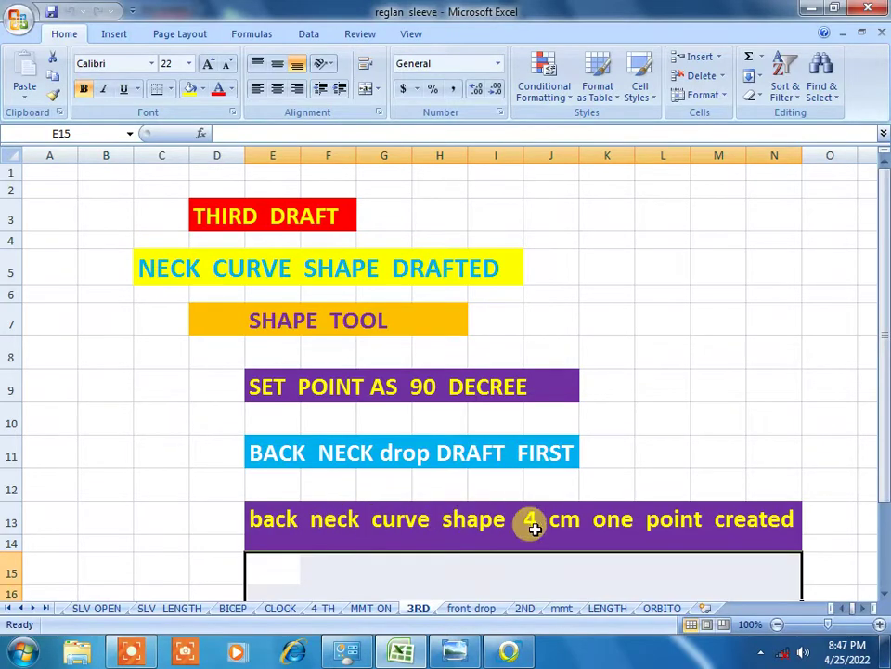
left_click(402, 655)
left_click(509, 650)
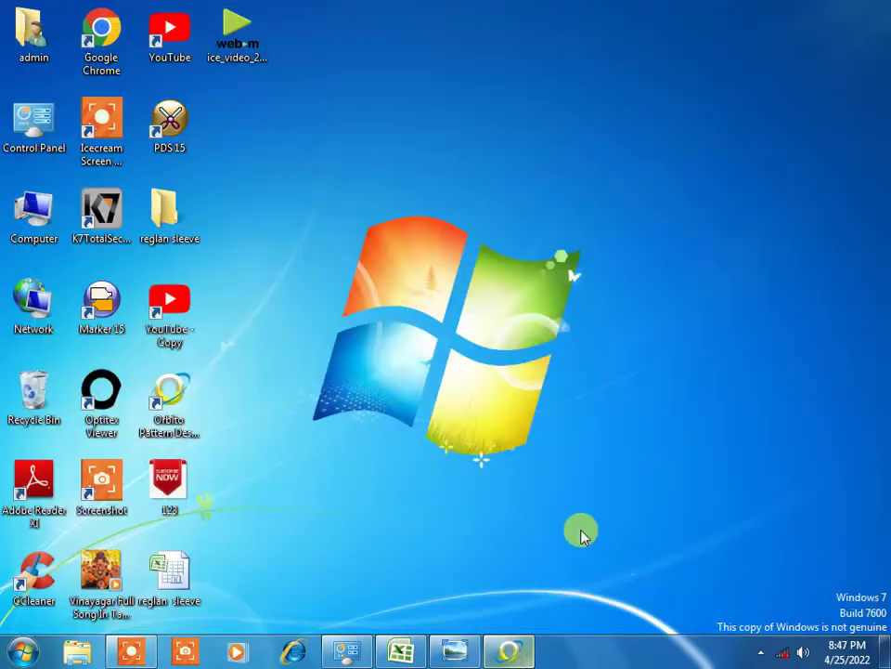
left_click(402, 651)
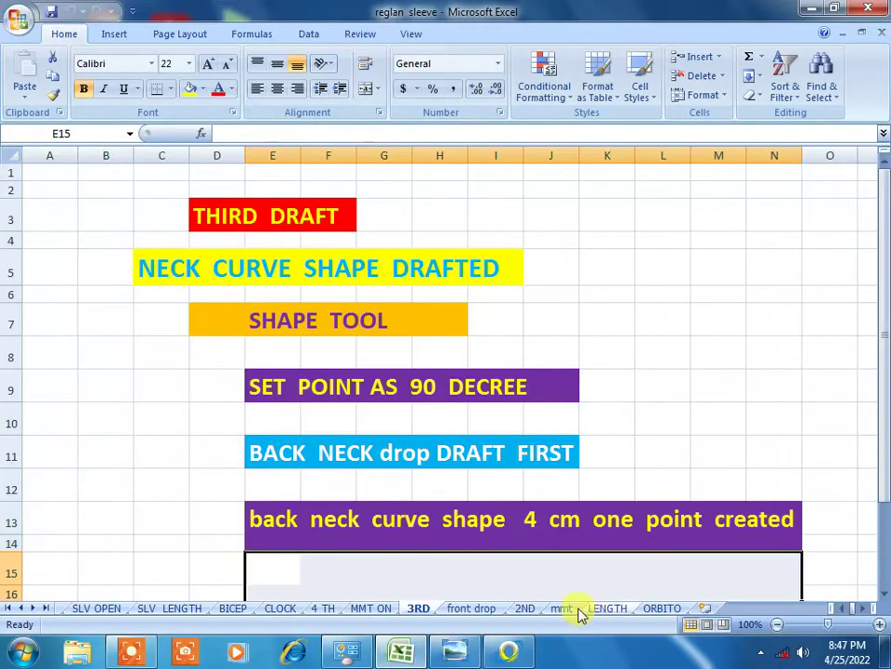
left_click(577, 609)
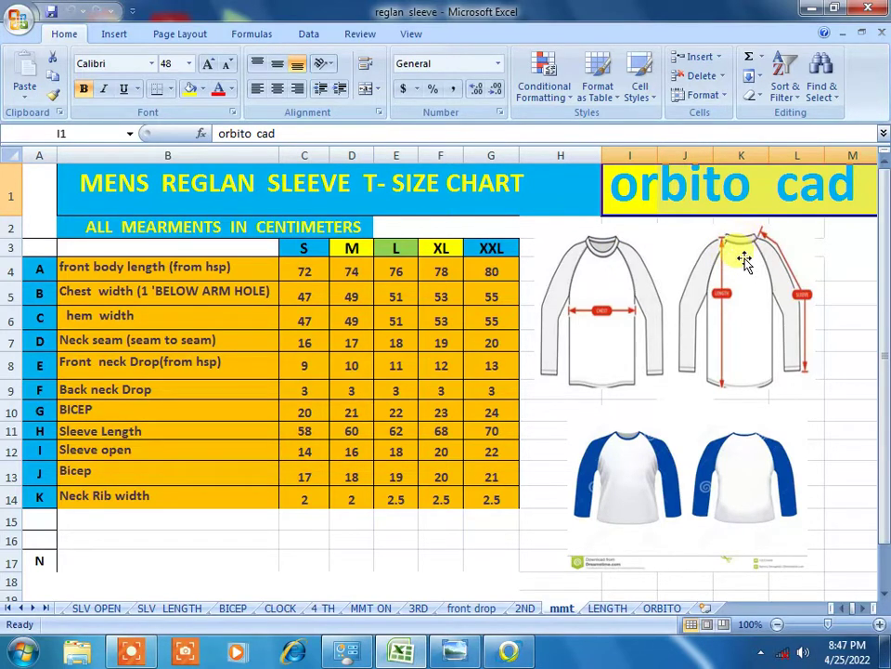
Add a point 4 cm along the left neck curve, dividing the 9.64 cm curve into 5.64 and 4 cm.
left_click(509, 650)
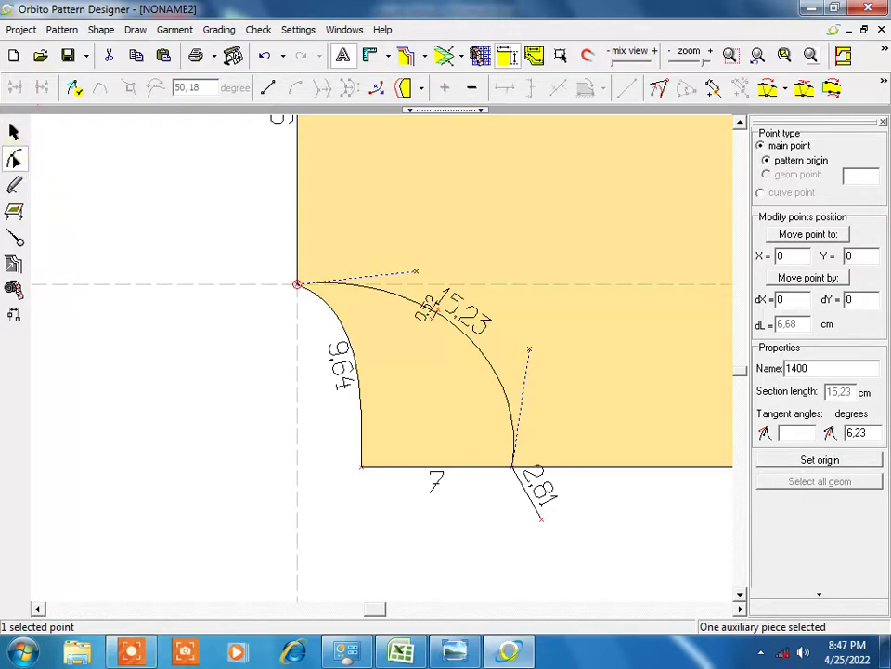
left_click(361, 466)
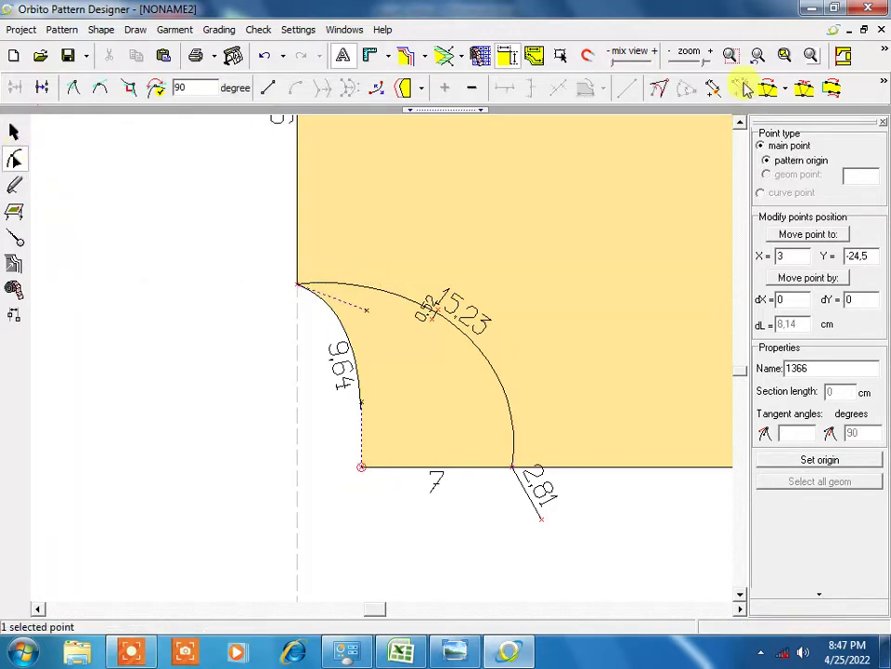
left_click(712, 88)
type("4")
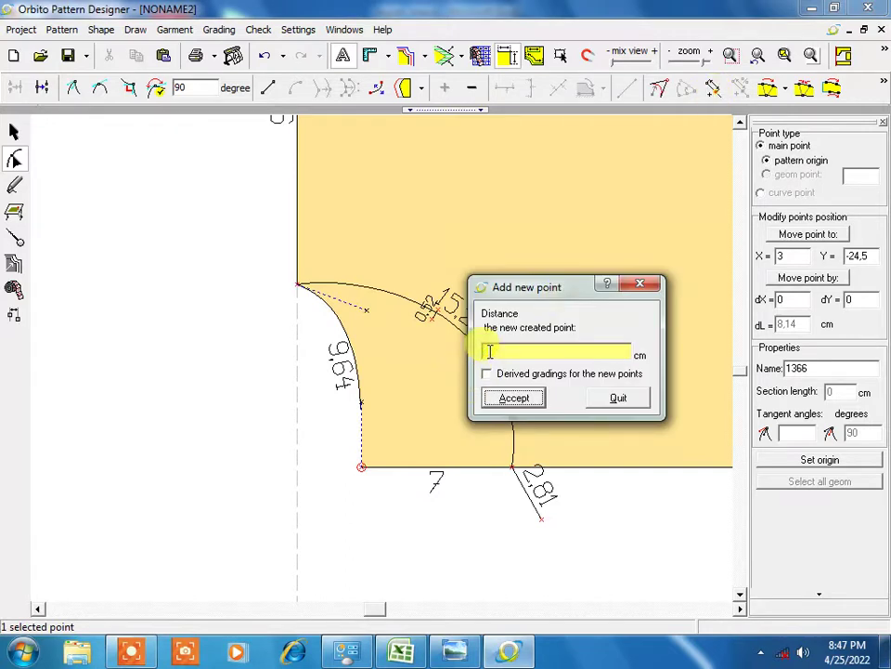
left_click(515, 398)
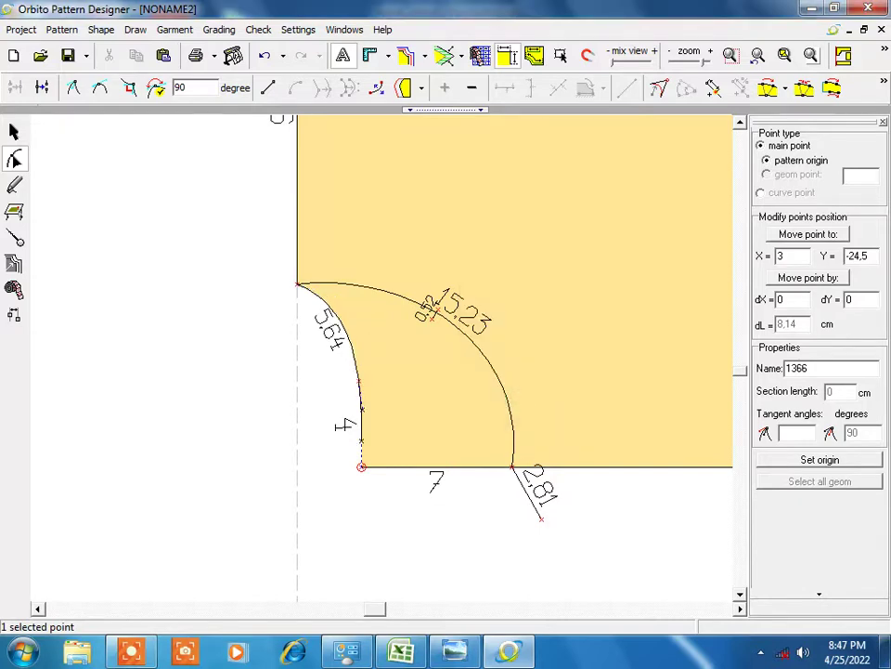
scroll(304, 430, "up", 1)
scroll(305, 430, "up", 1)
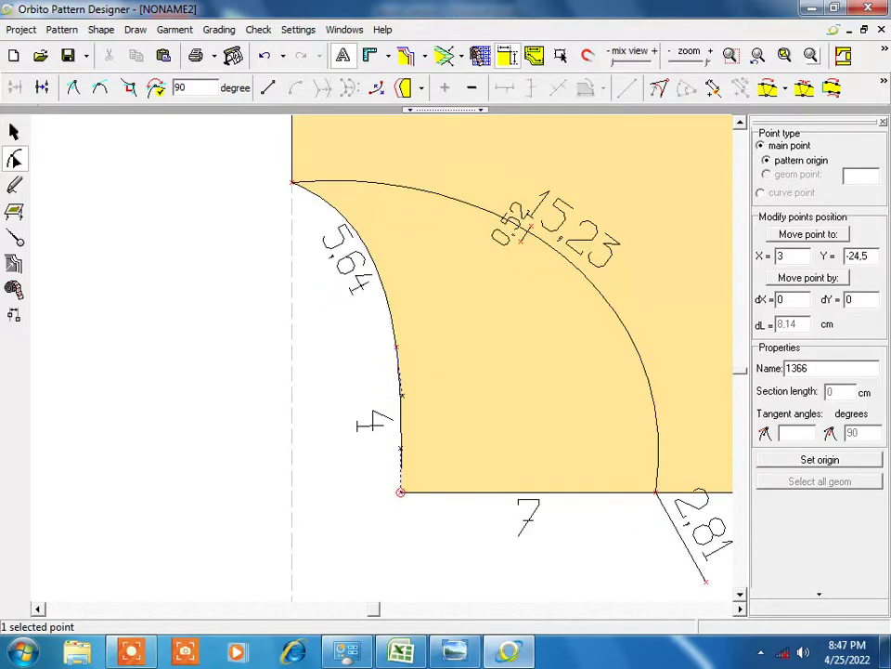
scroll(399, 384, "down", 2)
Glance at the 3RD sheet notes in Excel, then return to Orbito.
scroll(394, 364, "down", 1)
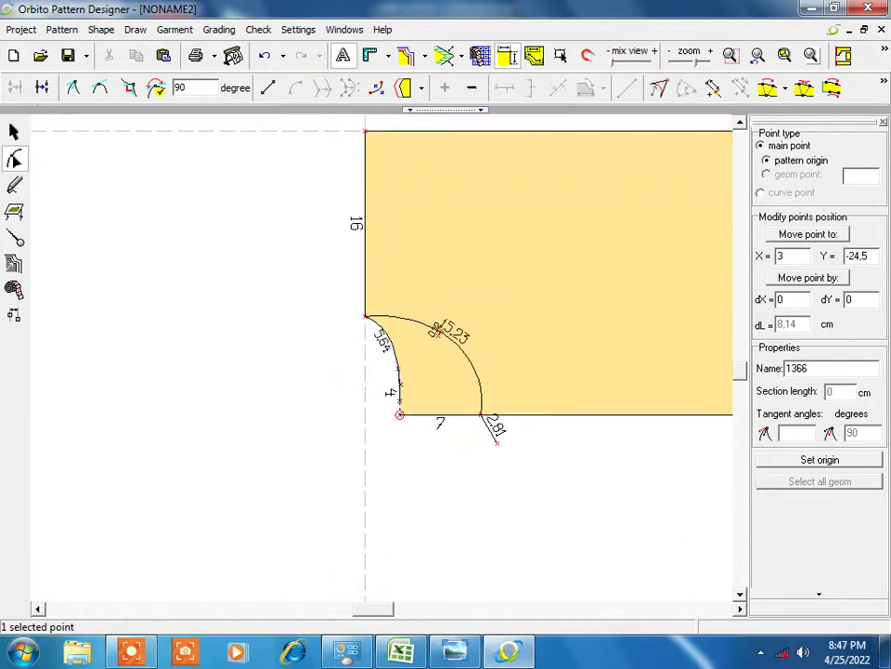
left_click(402, 652)
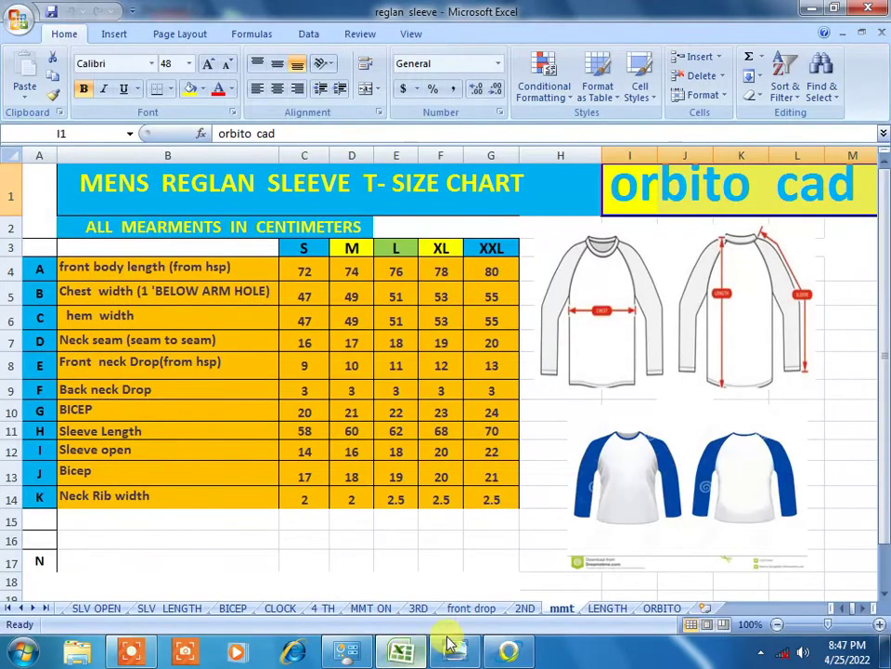
left_click(418, 608)
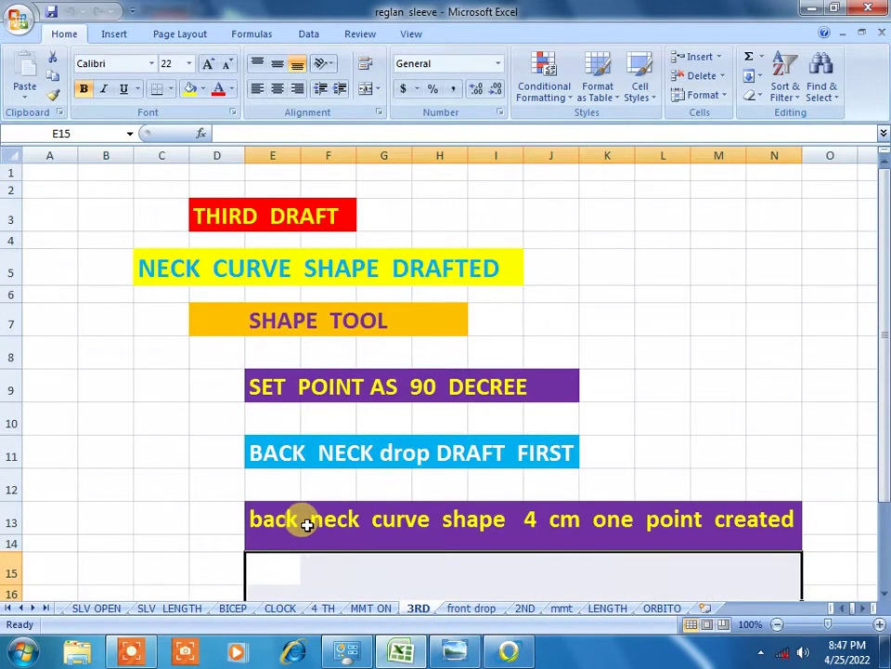
left_click(509, 650)
scroll(130, 334, "down", 2)
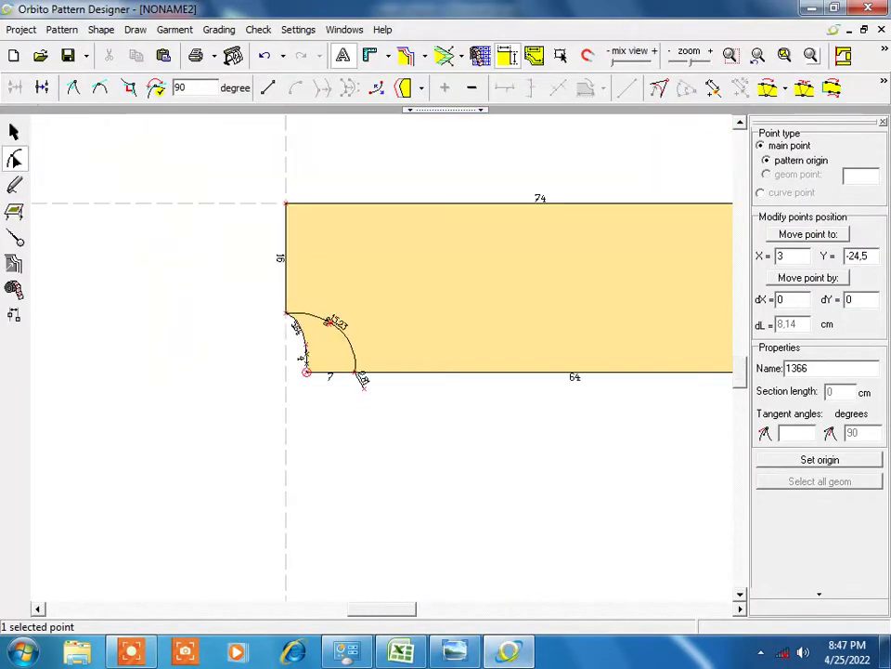
scroll(331, 343, "down", 1)
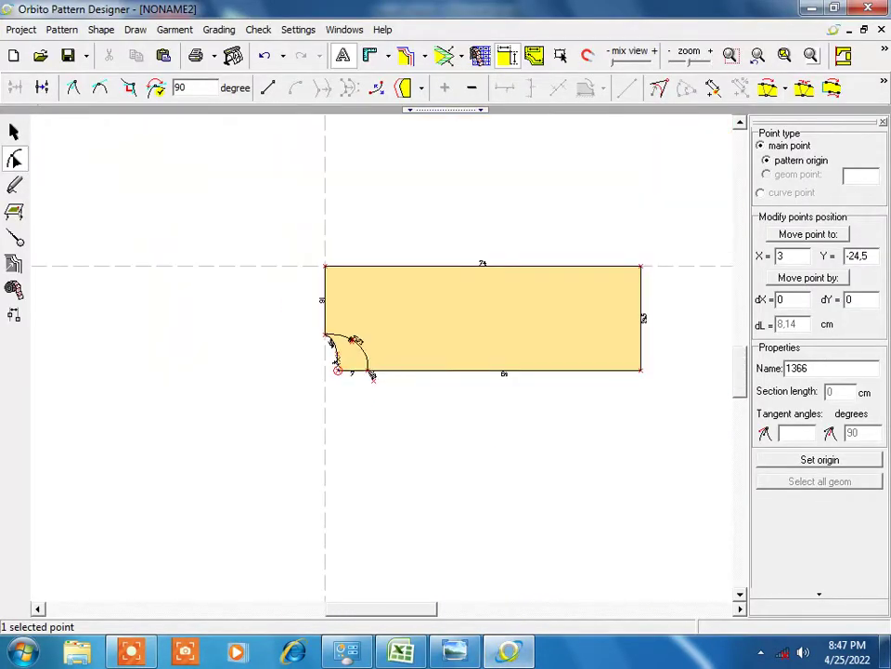
Check the mmt size chart and the 4 TH sheet's 5 cm men's shoulder slope note.
left_click(402, 652)
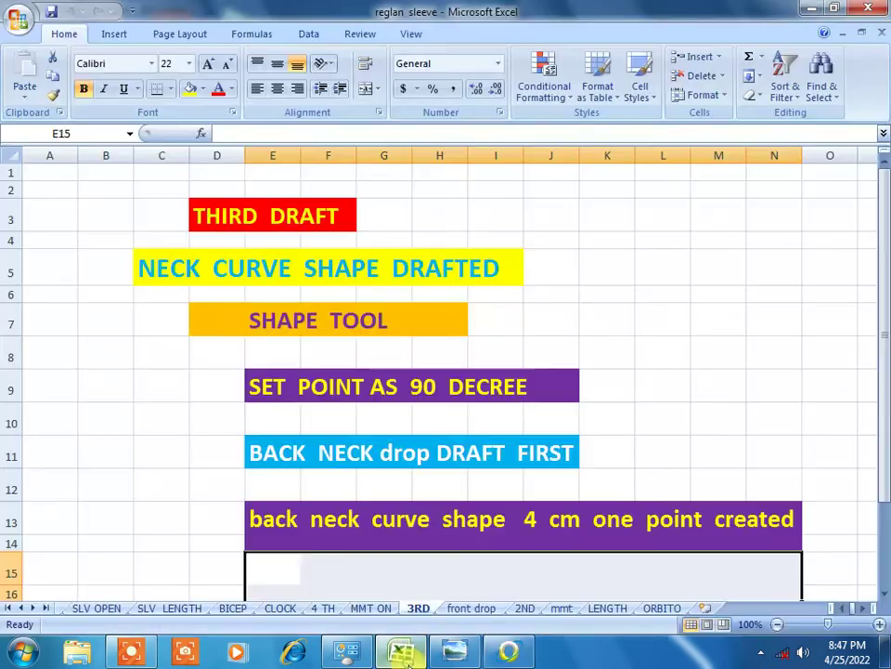
left_click(557, 609)
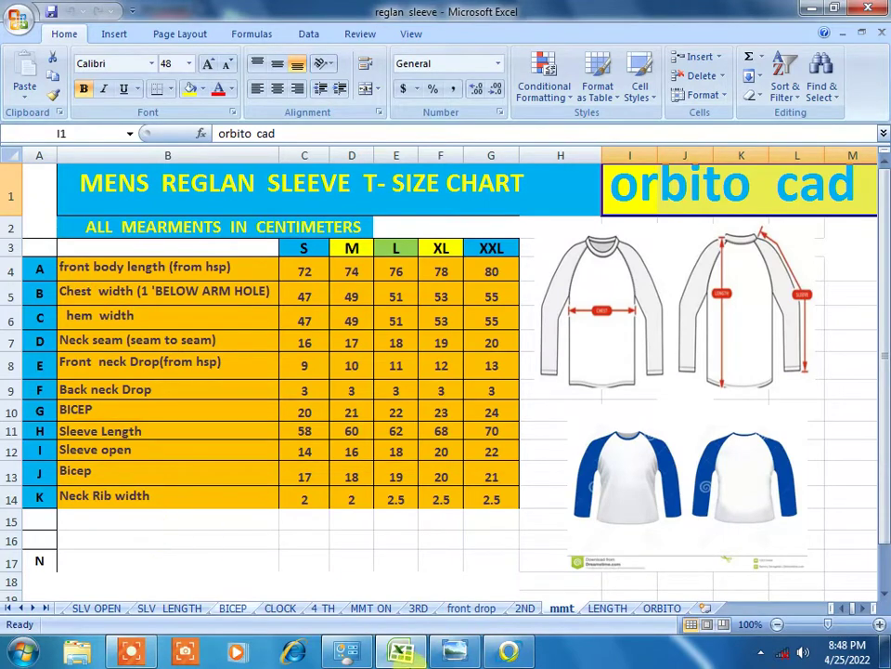
mouse_move(400, 651)
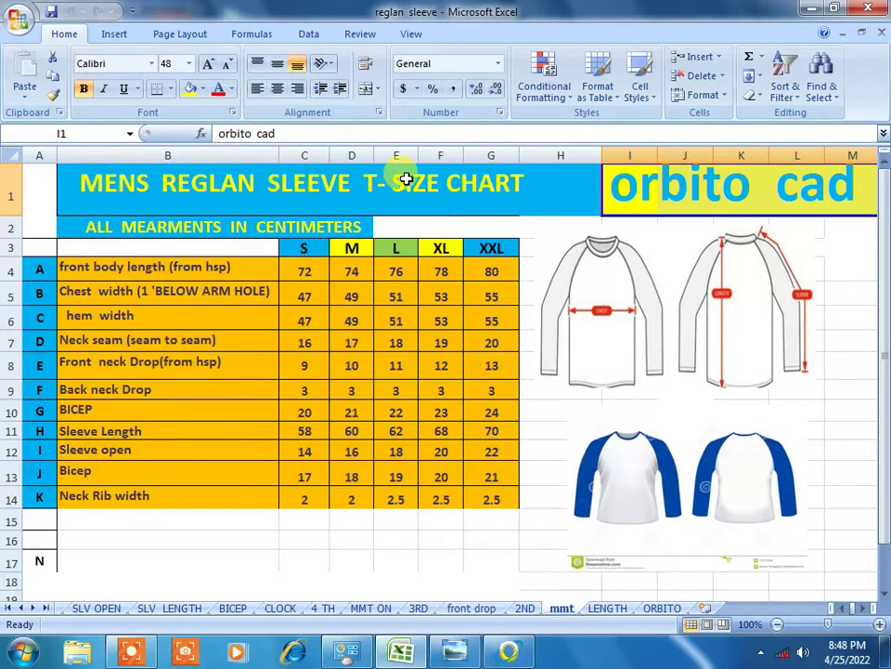
left_click(400, 653)
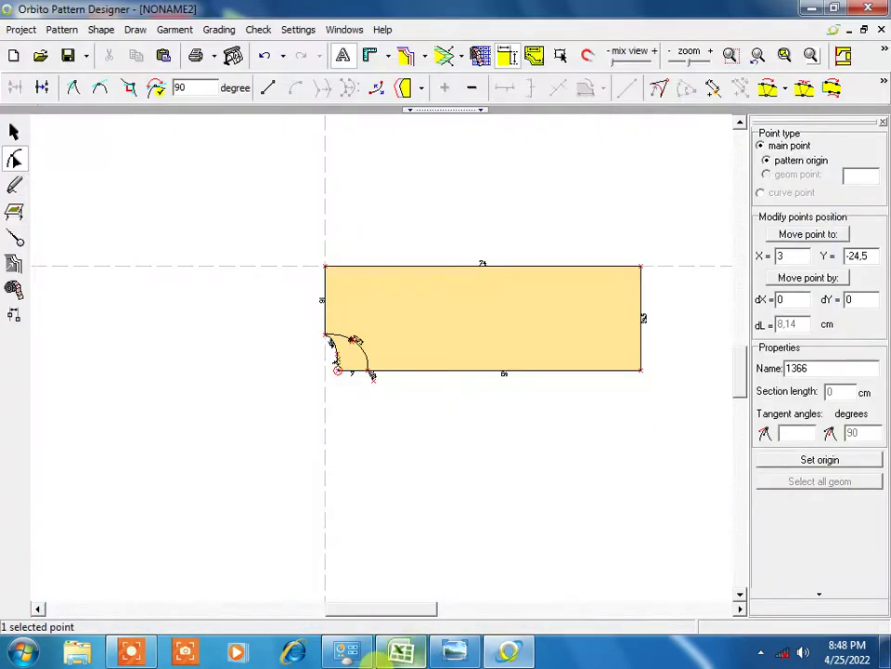
left_click(406, 654)
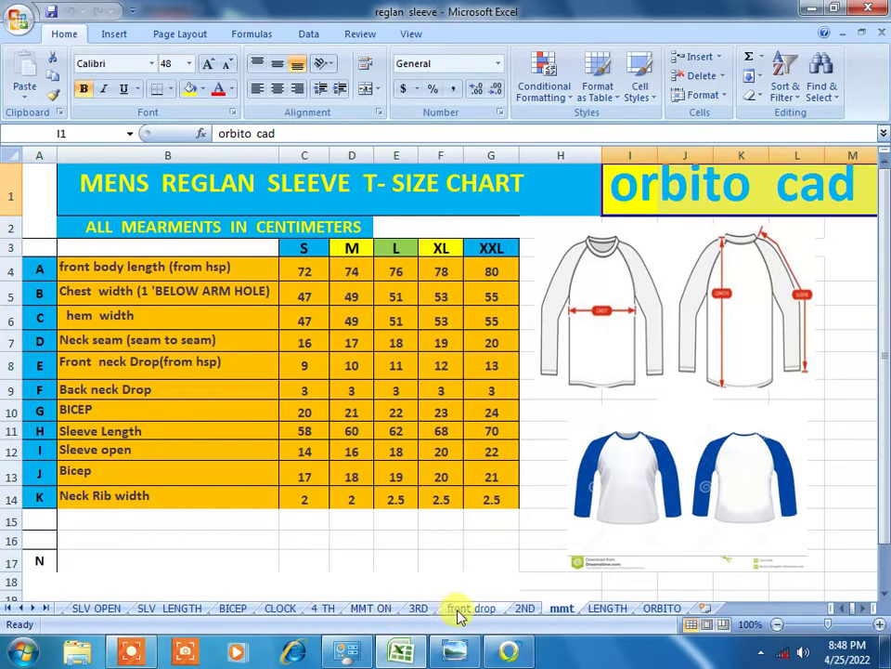
left_click(324, 608)
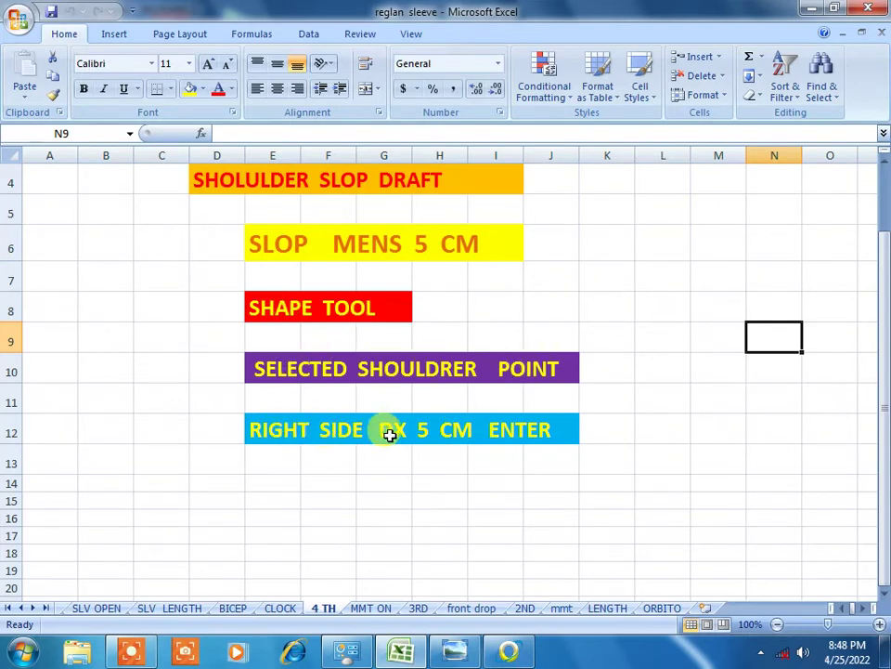
left_click(509, 650)
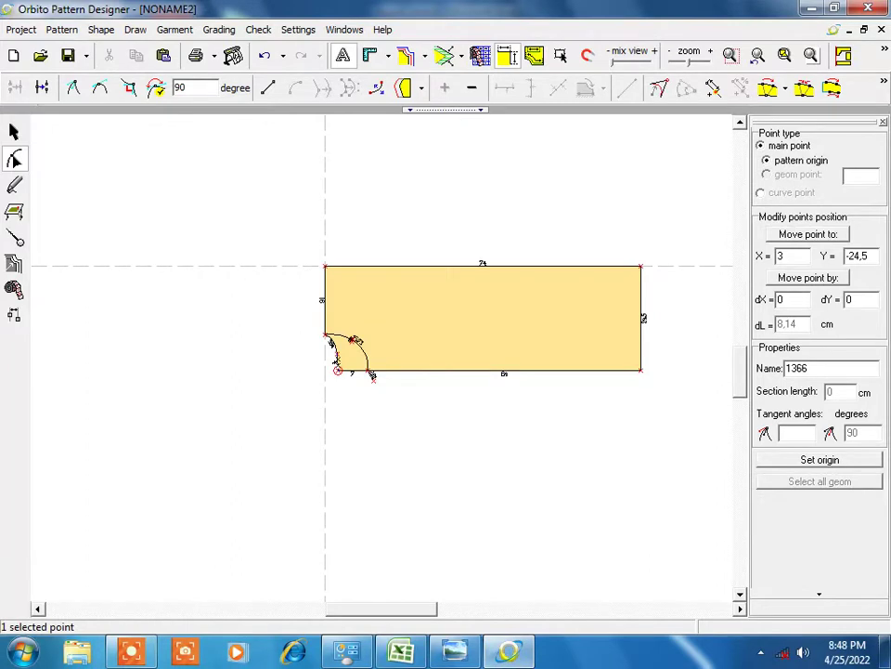
Shift the body's top-left corner point 5 cm right (dX 5), forming the 16,76 sloped shoulder edge.
scroll(300, 249, "up", 1)
scroll(300, 249, "up", 1)
scroll(300, 248, "up", 1)
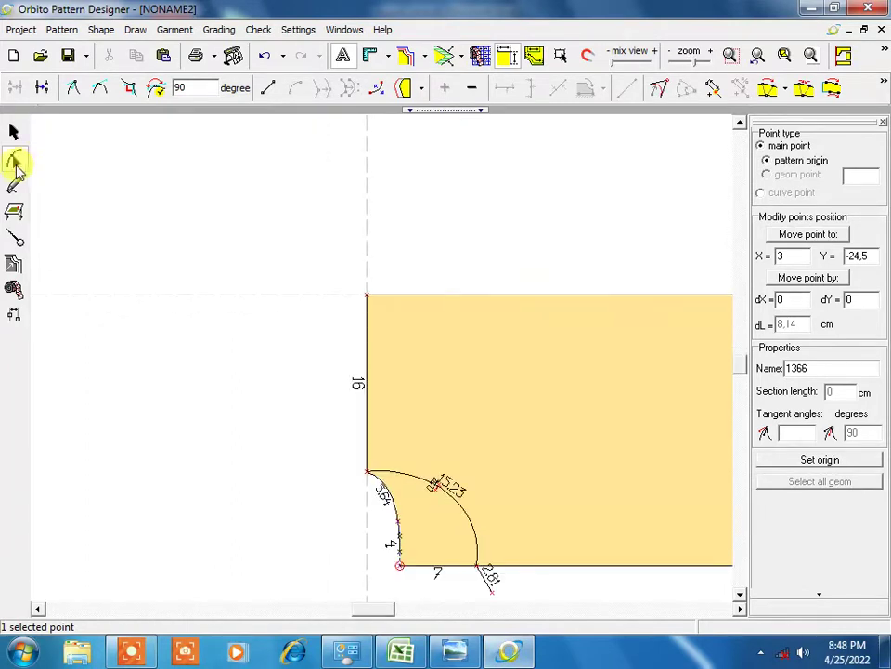
left_click(15, 165)
left_click_drag(324, 278, 400, 333)
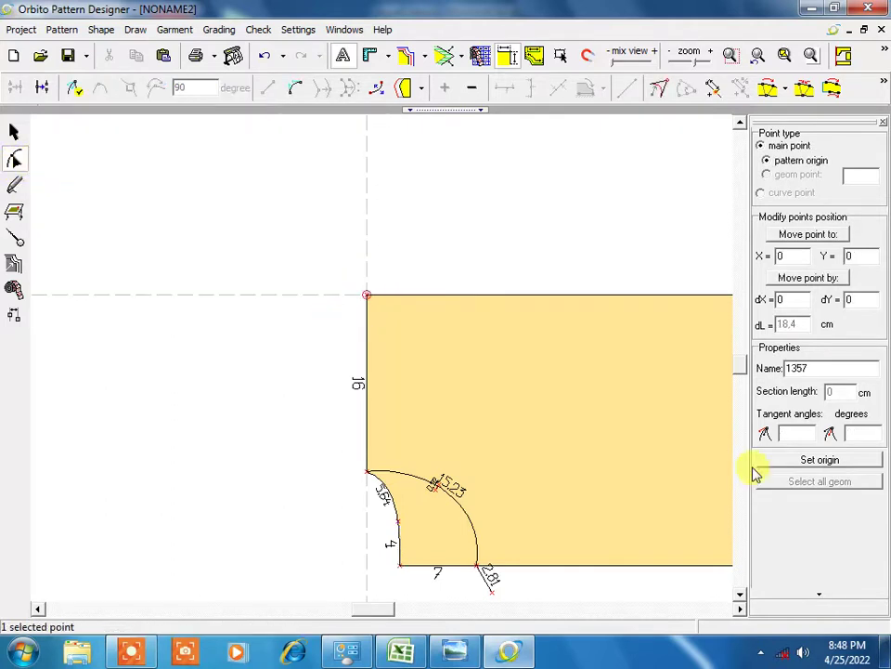
double_click(785, 299)
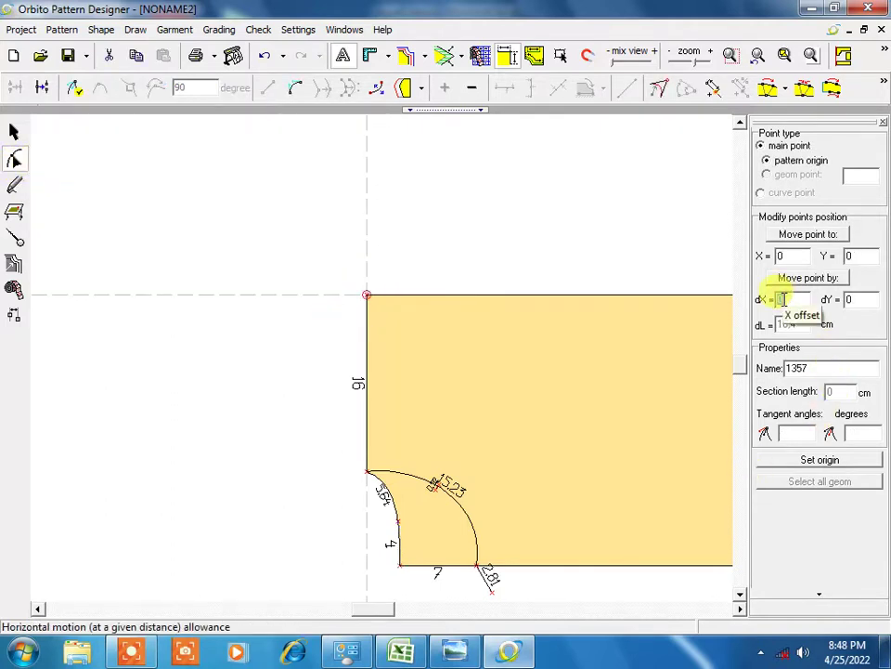
type("5")
key("Return")
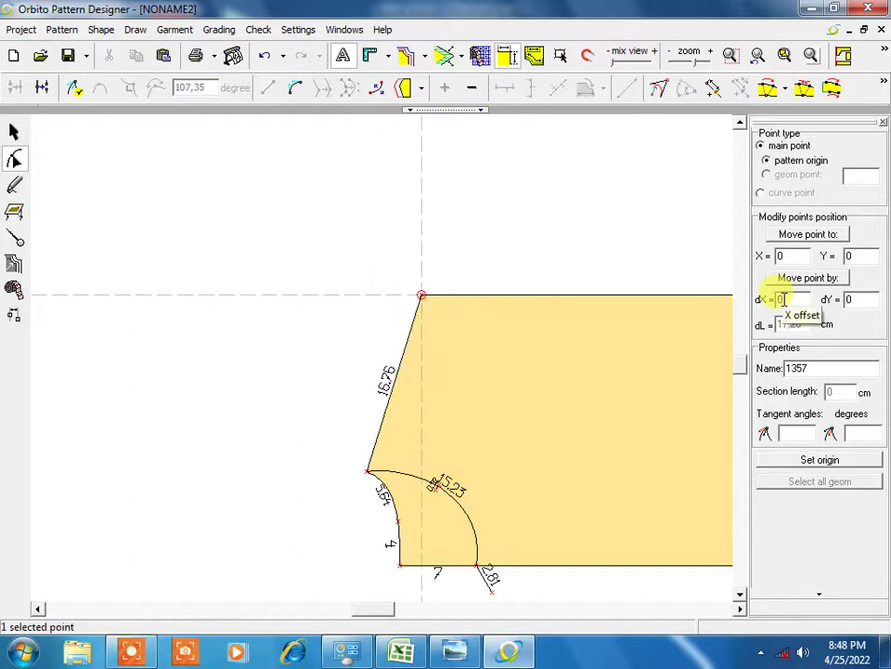
left_click(511, 456)
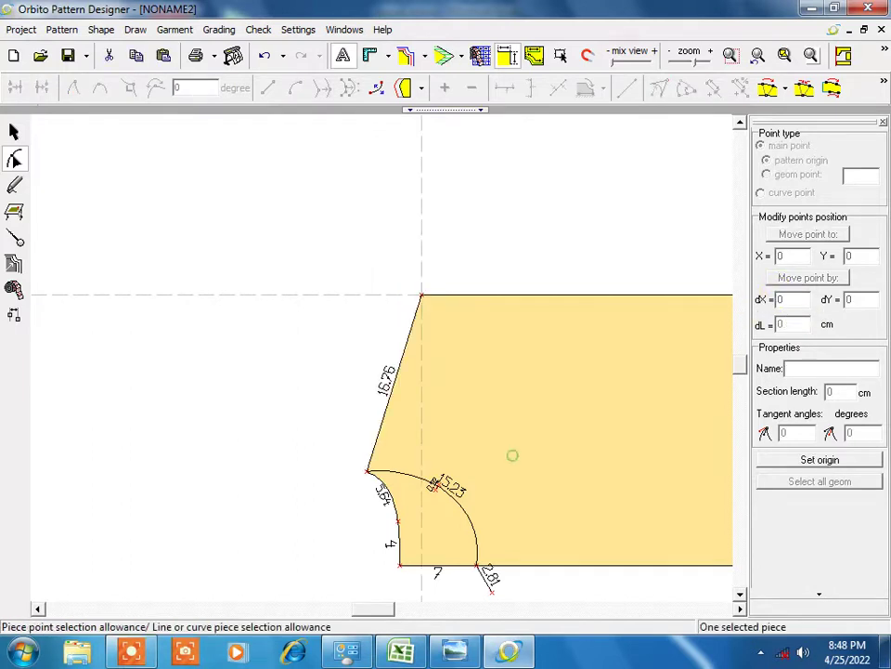
scroll(512, 456, "down", 3)
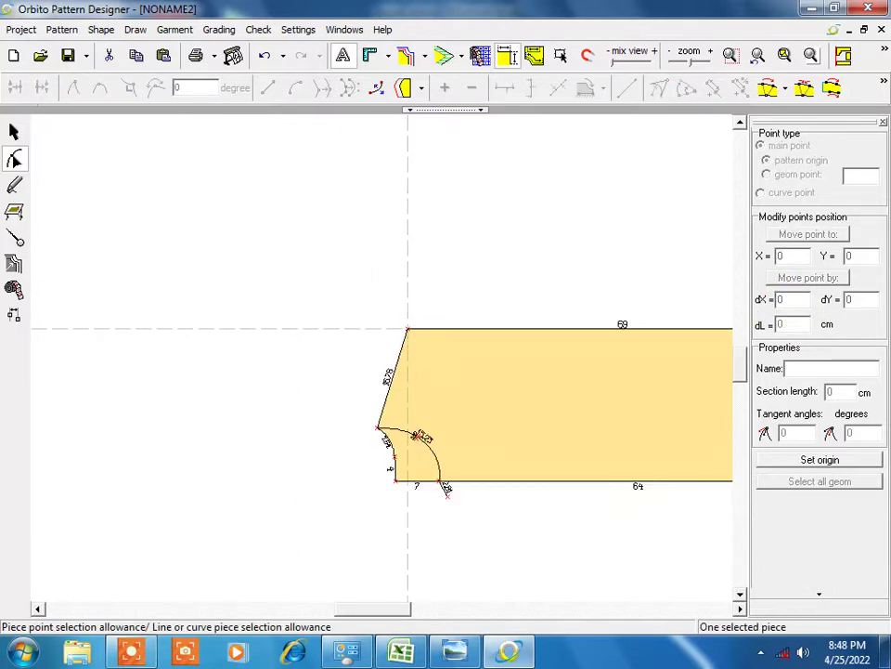
left_click(400, 655)
Check the mmt size chart sheet in Excel, then return to Orbito.
left_click(563, 609)
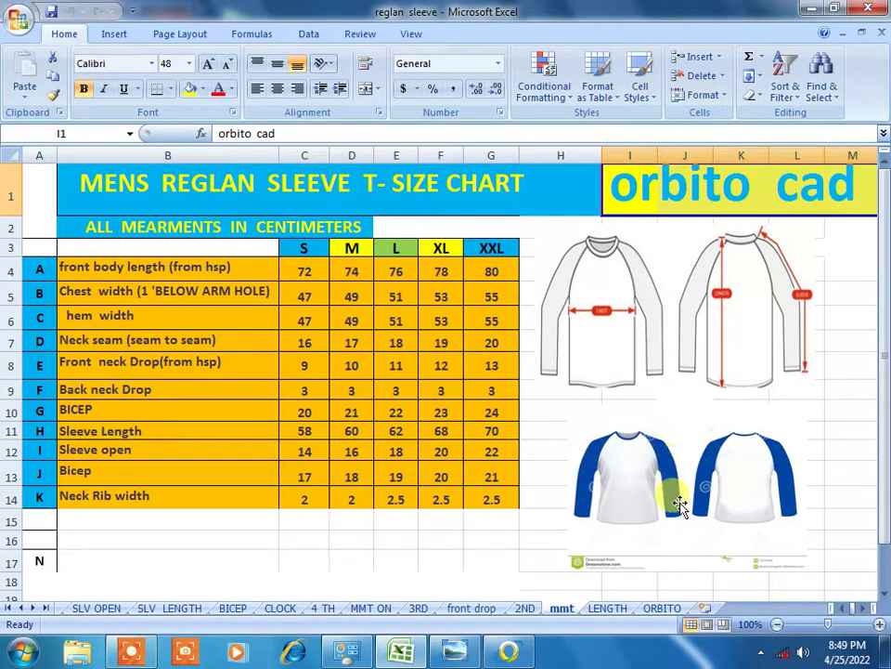
left_click(508, 653)
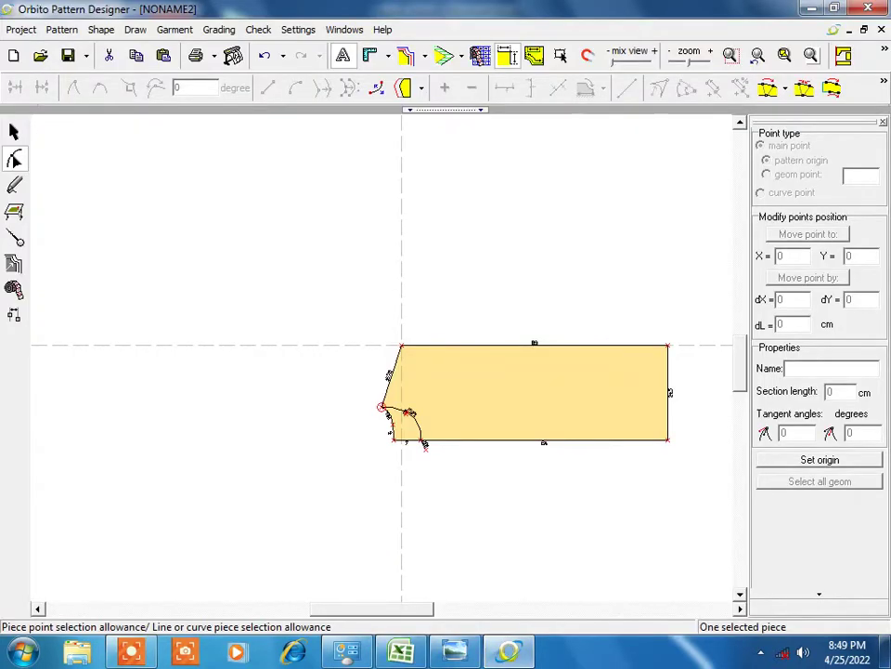
Move the body piece with its two auxiliary pieces down and right across the work area.
scroll(385, 409, "up", 1)
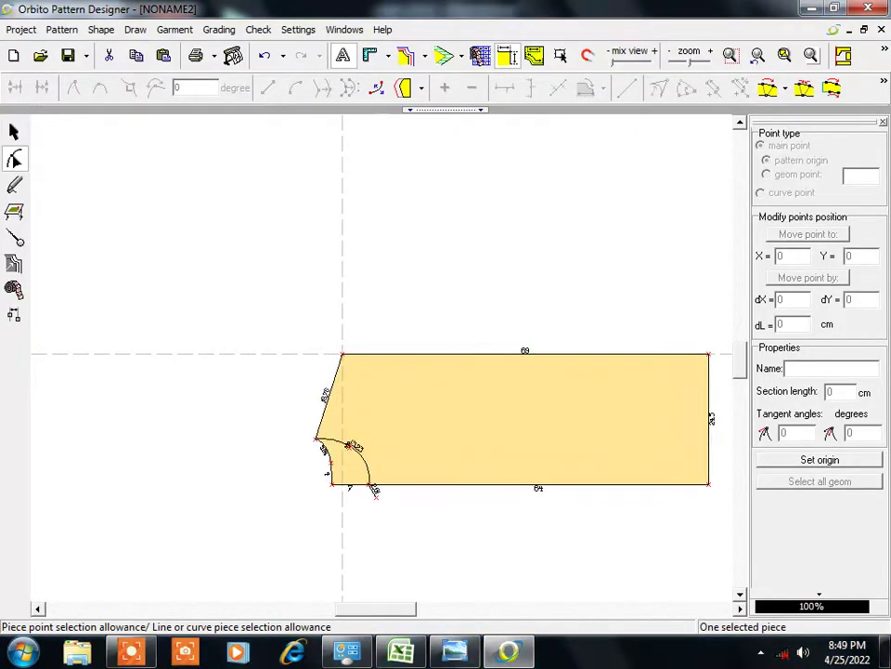
left_click(14, 132)
left_click_drag(498, 419, 478, 542)
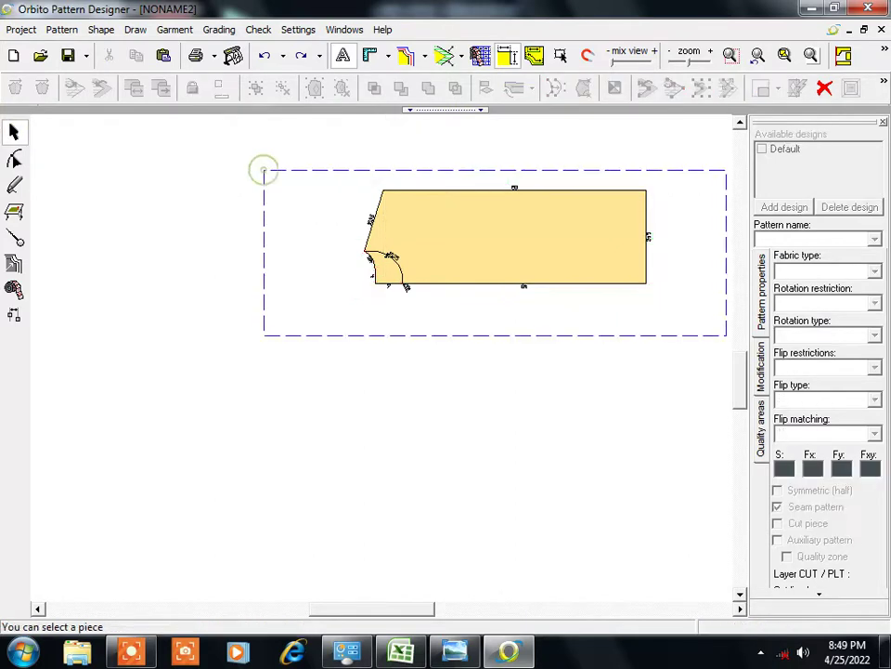
left_click_drag(726, 334, 265, 169)
left_click_drag(521, 237, 538, 355)
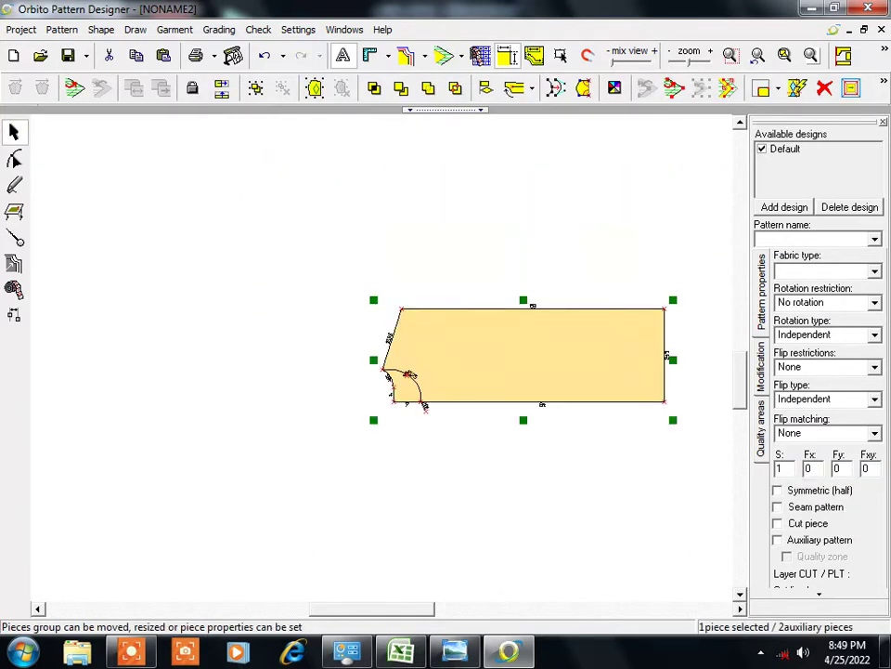
mouse_move(561, 413)
left_mouse_down()
mouse_move(505, 590)
mouse_move(496, 542)
mouse_move(504, 307)
mouse_move(489, 520)
left_mouse_up()
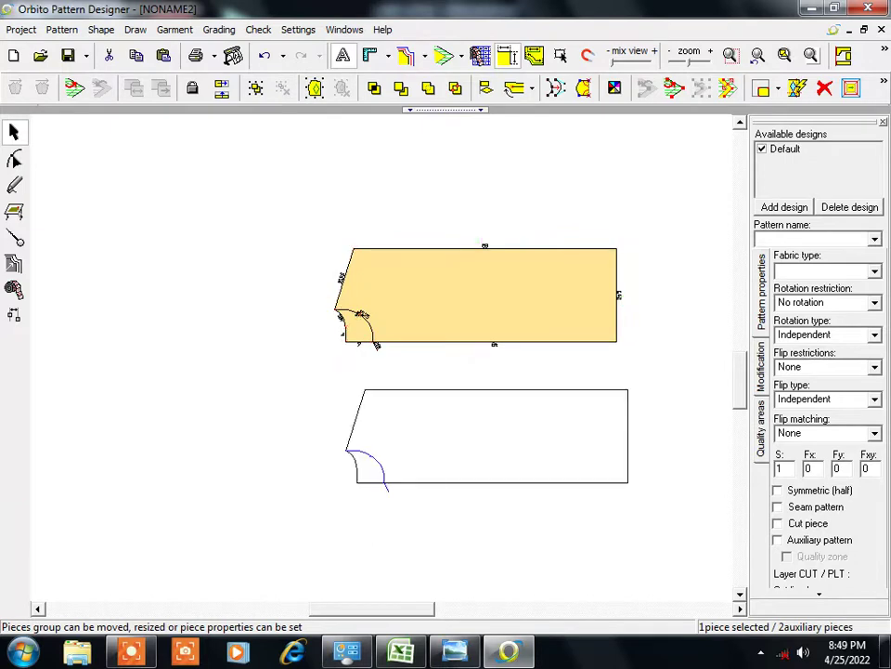
Zoom in on the neck area and switch to point editing on the body piece.
scroll(416, 466, "up", 1)
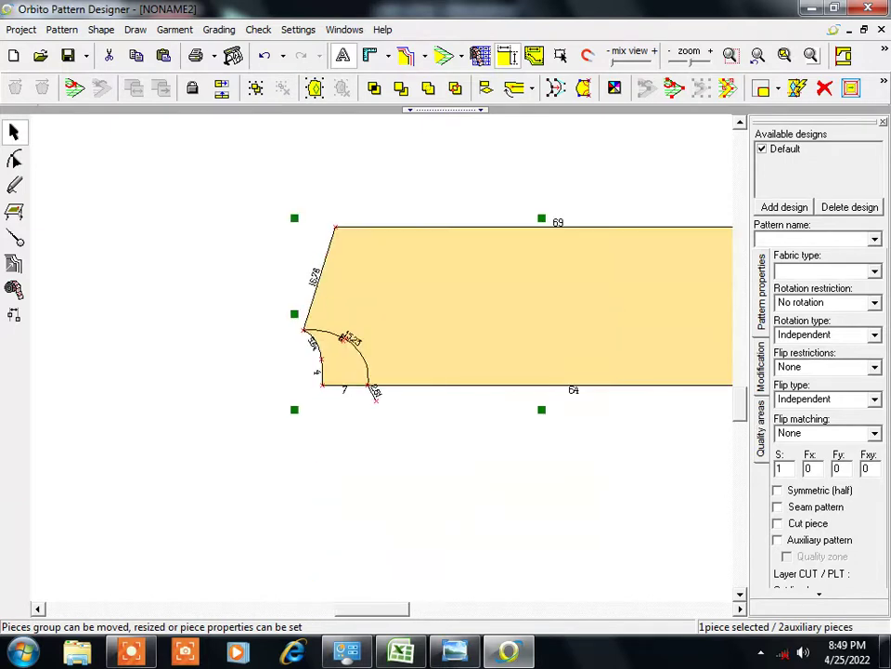
scroll(415, 466, "up", 2)
scroll(415, 466, "up", 1)
scroll(415, 466, "up", 2)
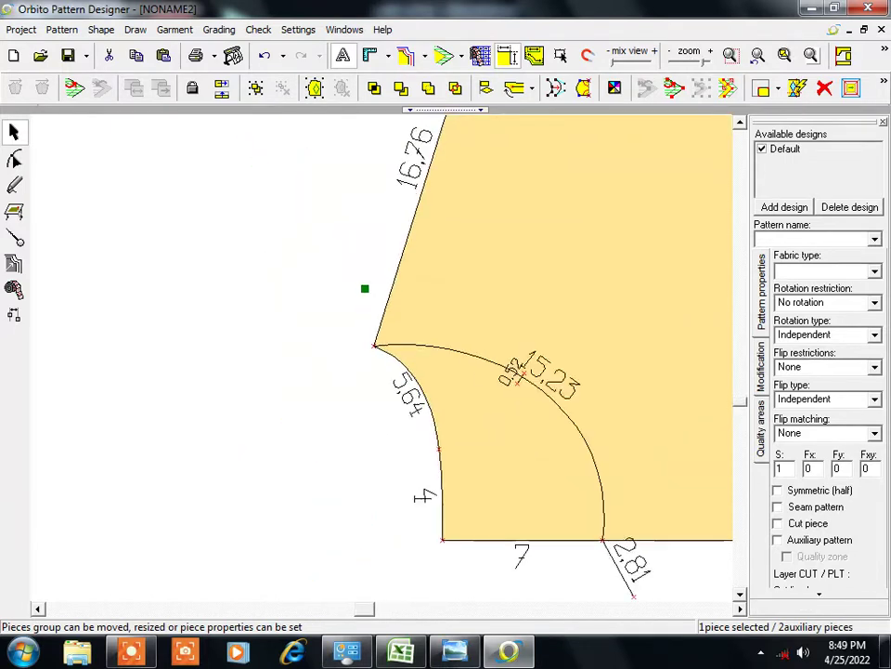
scroll(415, 466, "up", 1)
scroll(415, 460, "down", 3)
scroll(415, 445, "down", 1)
scroll(388, 379, "down", 1)
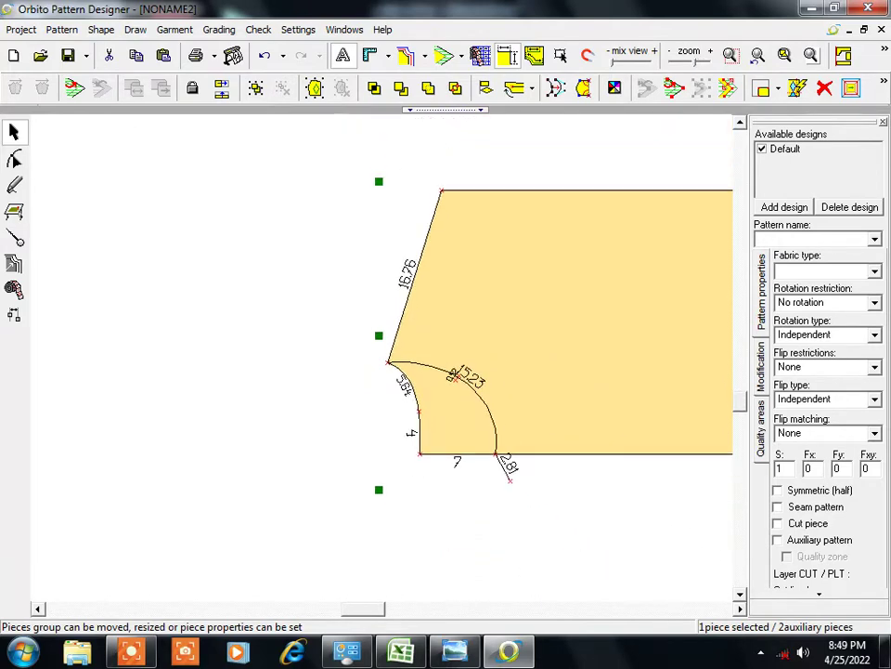
scroll(381, 358, "up", 1)
scroll(382, 357, "up", 1)
scroll(382, 358, "up", 1)
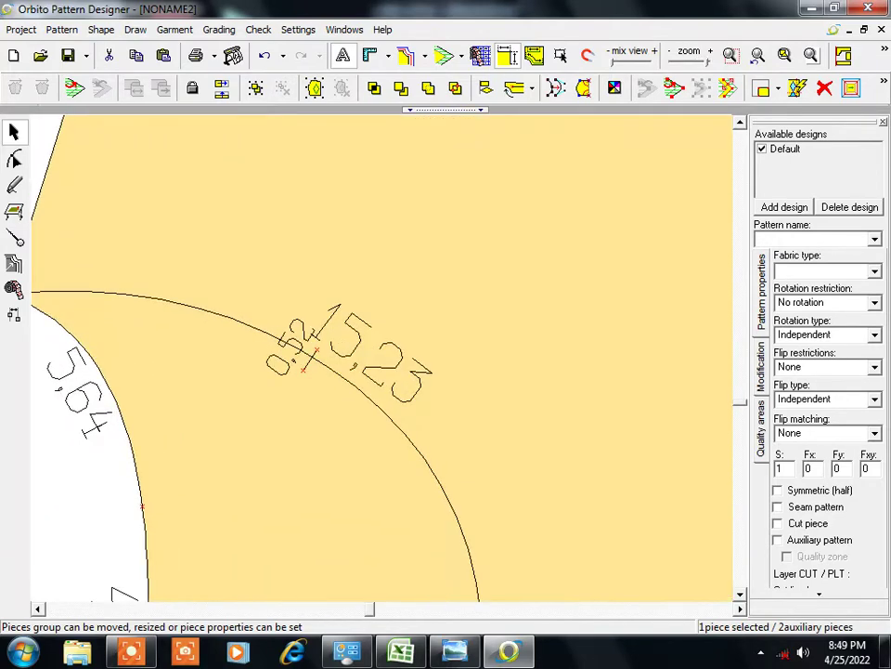
scroll(382, 358, "down", 1)
scroll(382, 357, "down", 1)
scroll(381, 357, "down", 2)
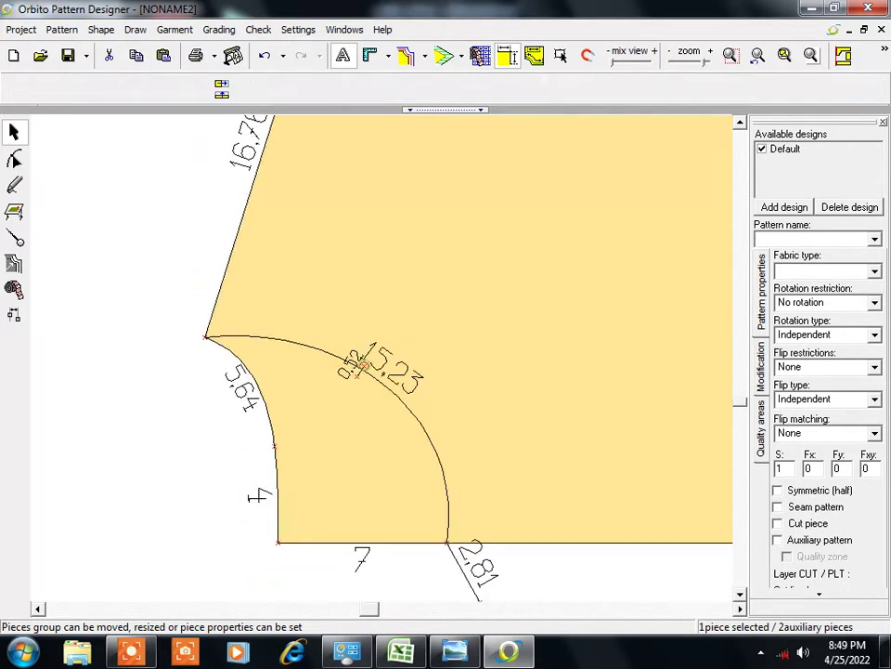
left_click(361, 367)
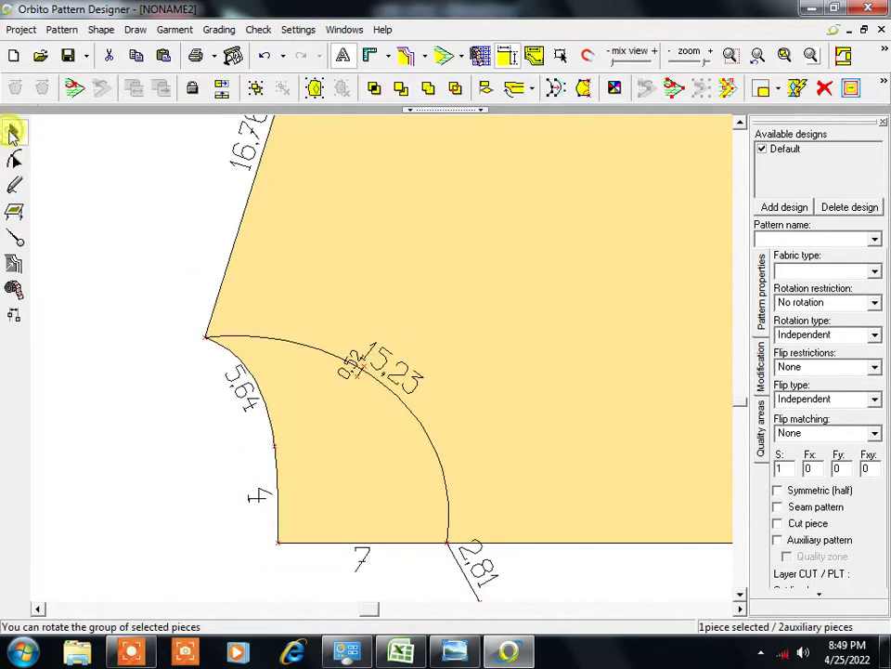
left_click(14, 160)
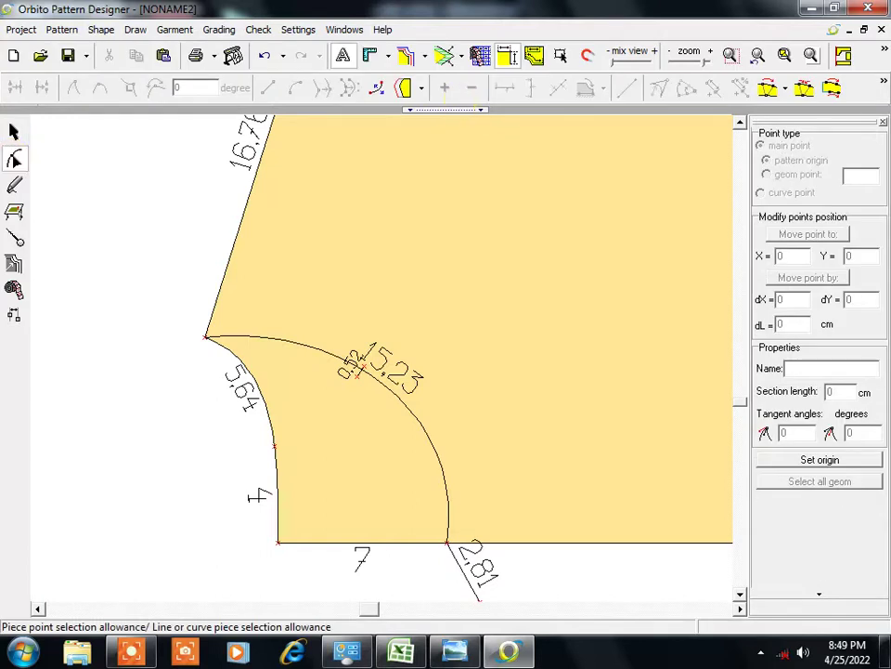
Undo an accidental neckline curve edit and select the main body piece.
left_click_drag(354, 370, 356, 369)
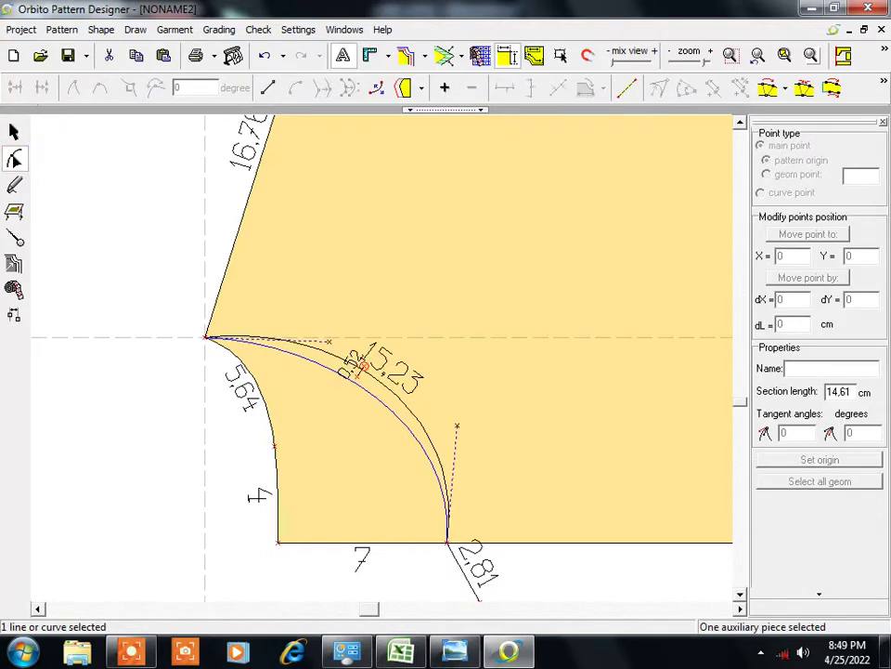
key("ctrl+z")
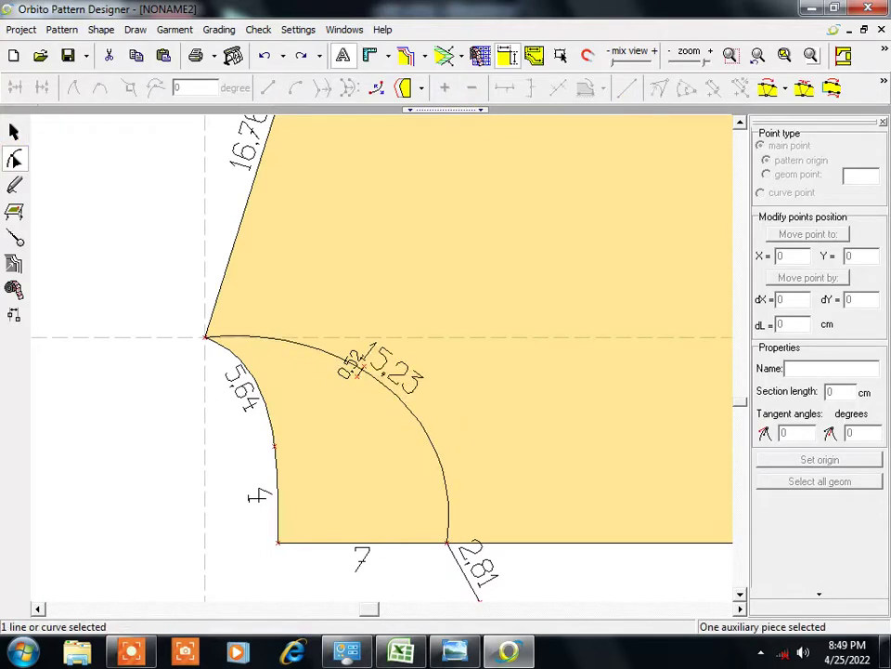
left_click(361, 368)
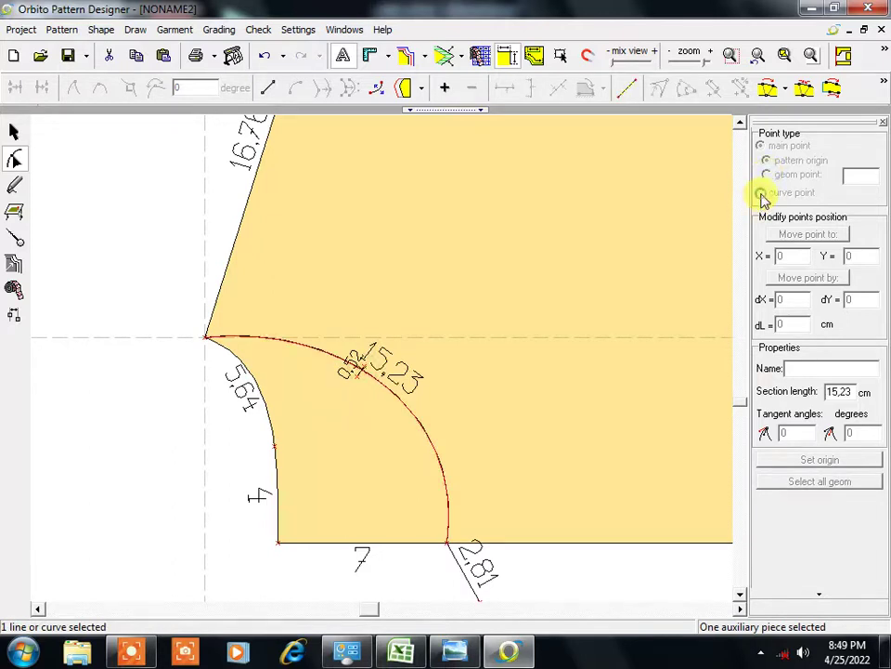
left_click(19, 136)
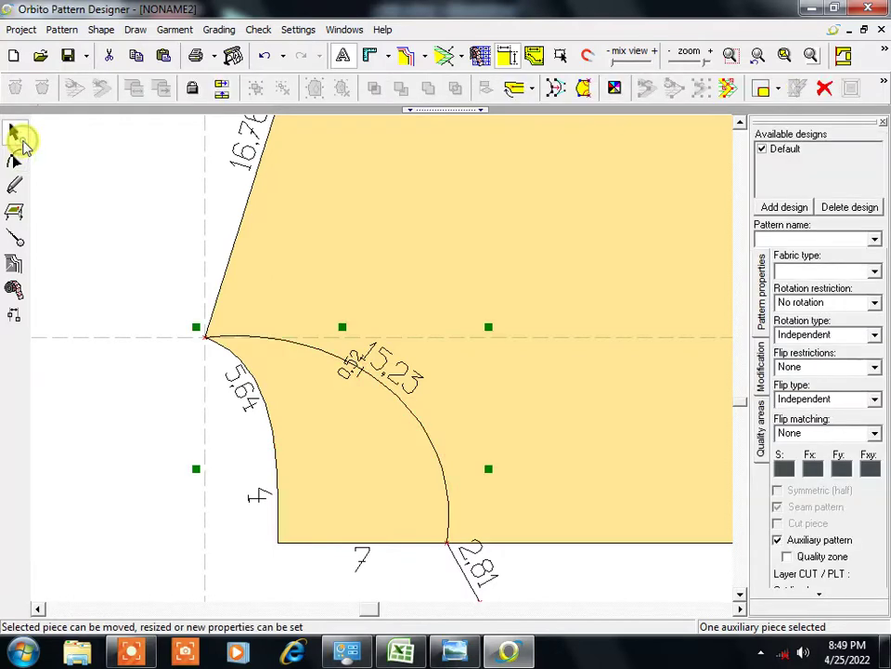
left_click(351, 371)
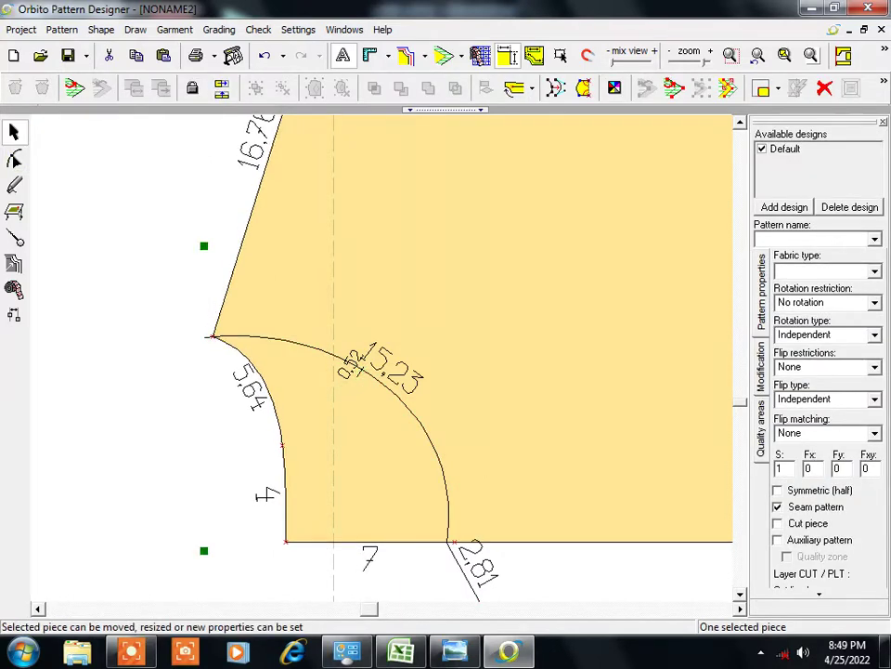
Drag the body piece group down near the bottom of the canvas.
scroll(381, 362, "up", 1)
scroll(381, 363, "down", 1)
scroll(381, 362, "down", 2)
scroll(381, 362, "down", 1)
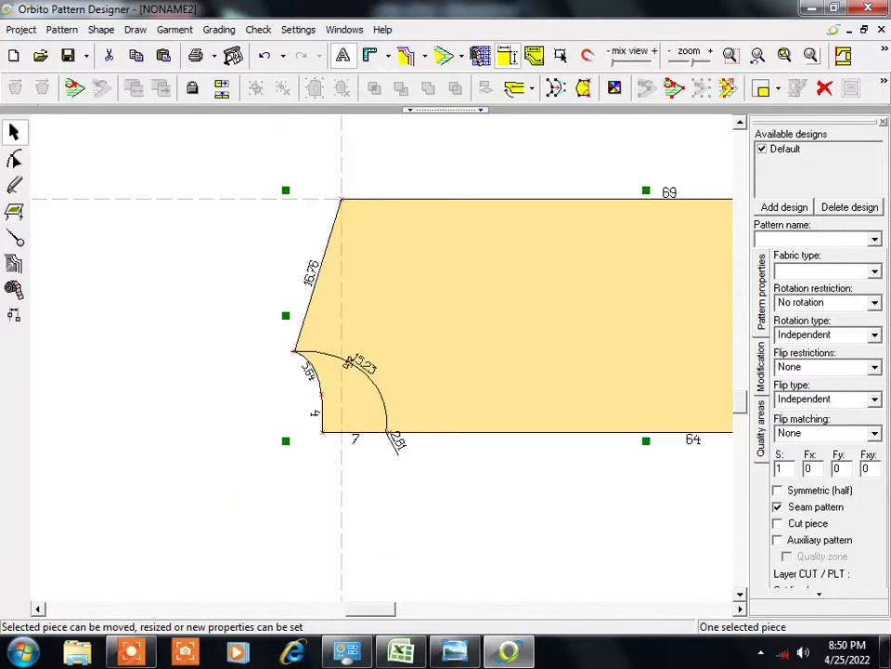
mouse_move(451, 352)
left_mouse_down()
mouse_move(561, 500)
mouse_move(511, 460)
mouse_move(480, 351)
left_mouse_up()
scroll(387, 366, "up", 1)
scroll(387, 366, "down", 2)
scroll(386, 366, "down", 2)
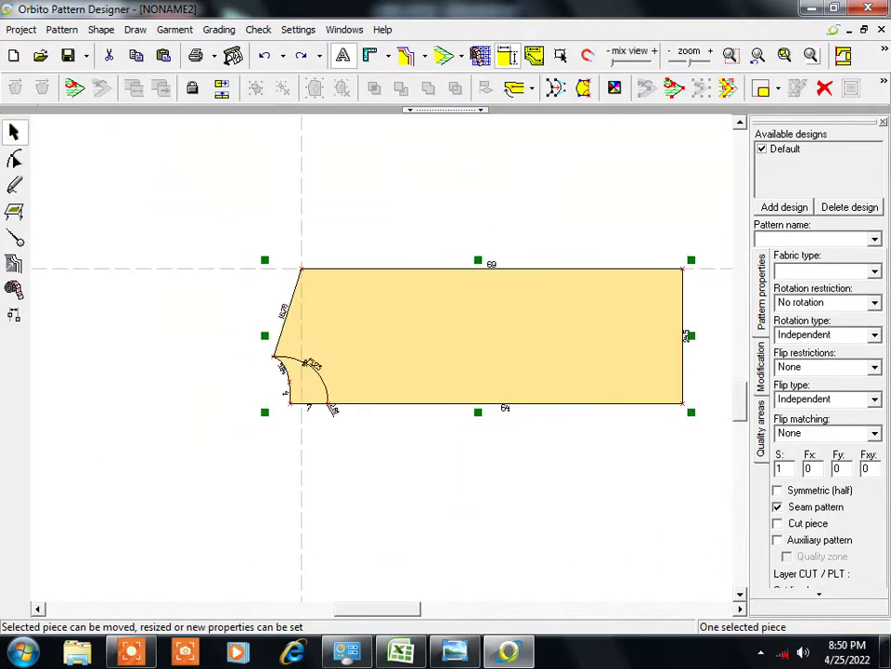
left_click_drag(729, 412, 140, 193)
mouse_move(545, 316)
left_mouse_down()
mouse_move(518, 528)
mouse_move(505, 522)
mouse_move(531, 533)
left_mouse_up()
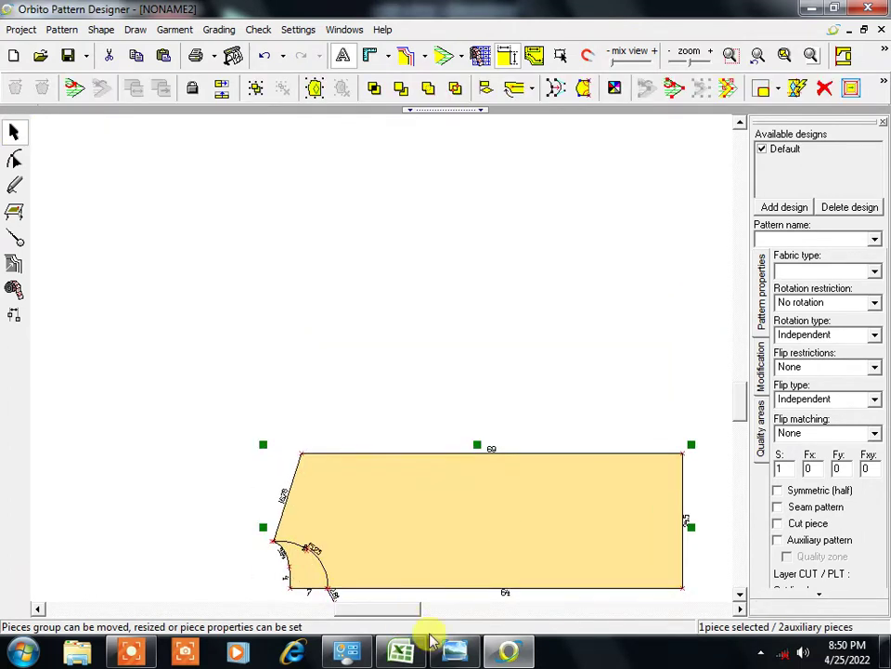
left_click(401, 648)
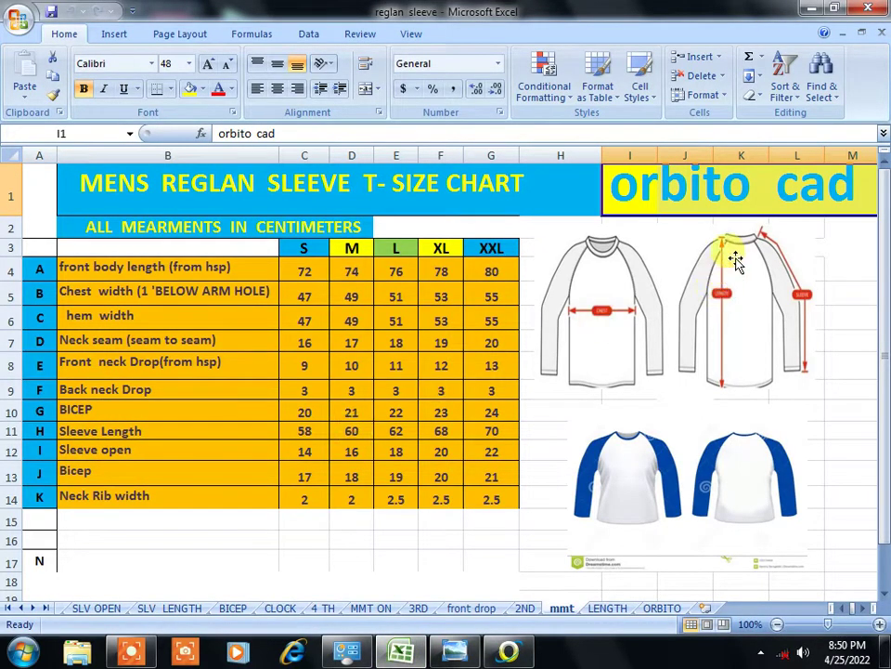
left_click(353, 430)
mouse_move(401, 651)
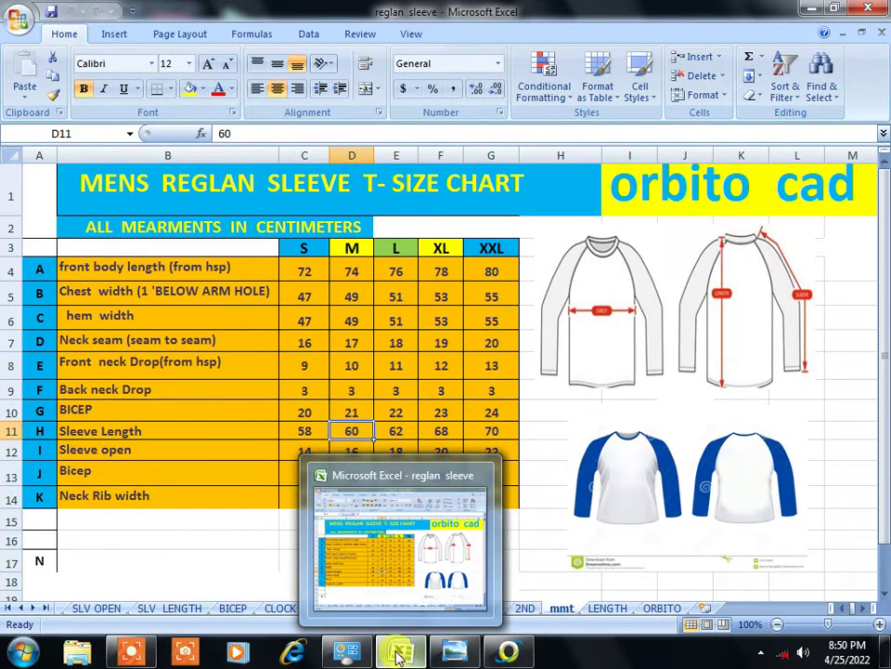
left_click(400, 654)
left_click(508, 652)
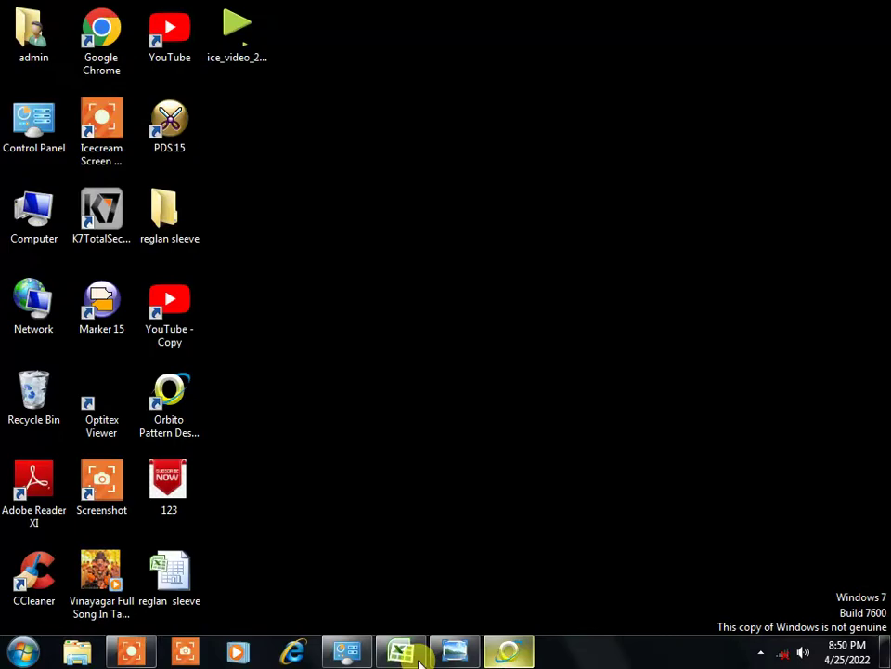
left_click(504, 662)
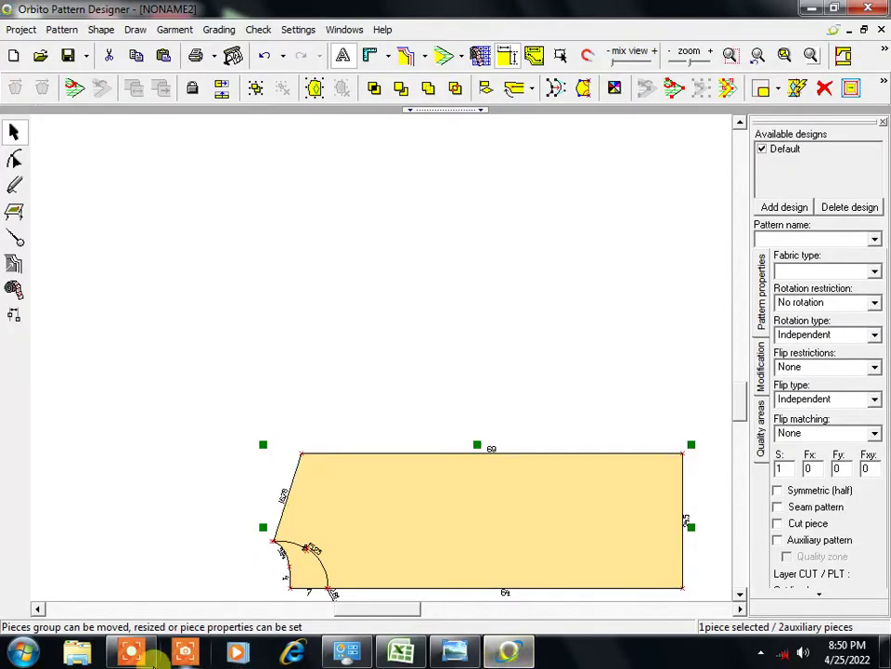
left_click(131, 653)
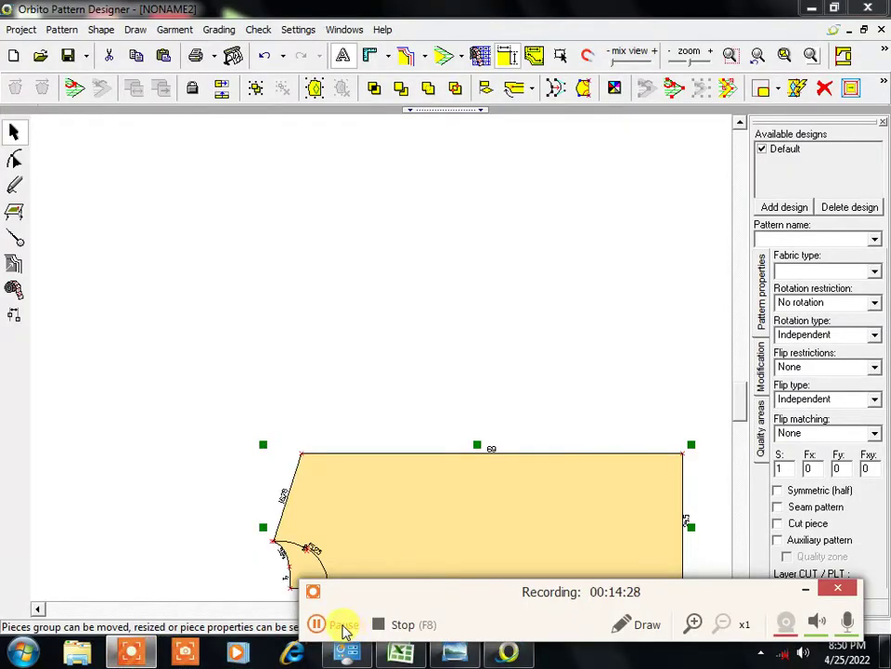
left_click(343, 629)
left_click(357, 632)
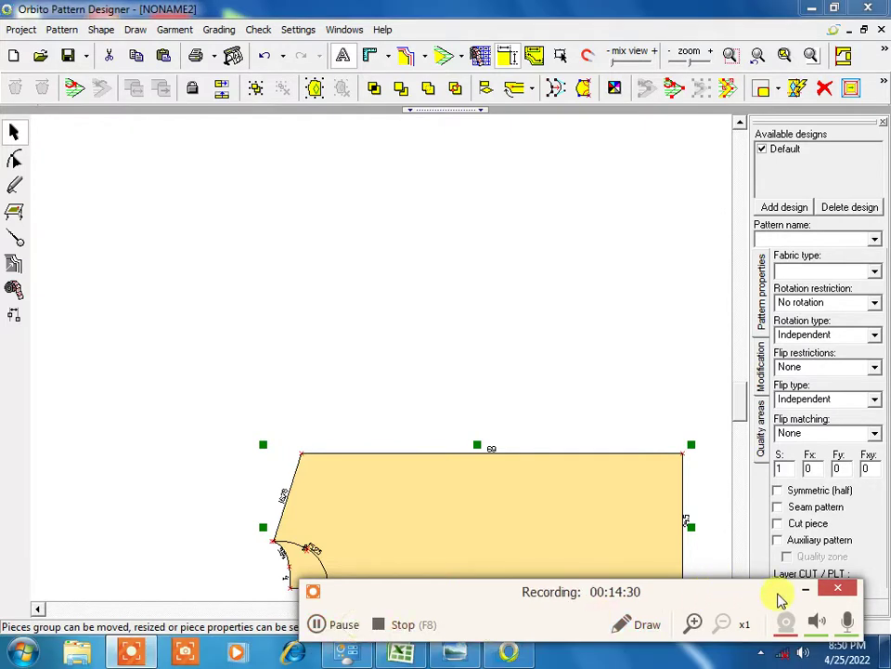
left_click(811, 592)
mouse_move(400, 651)
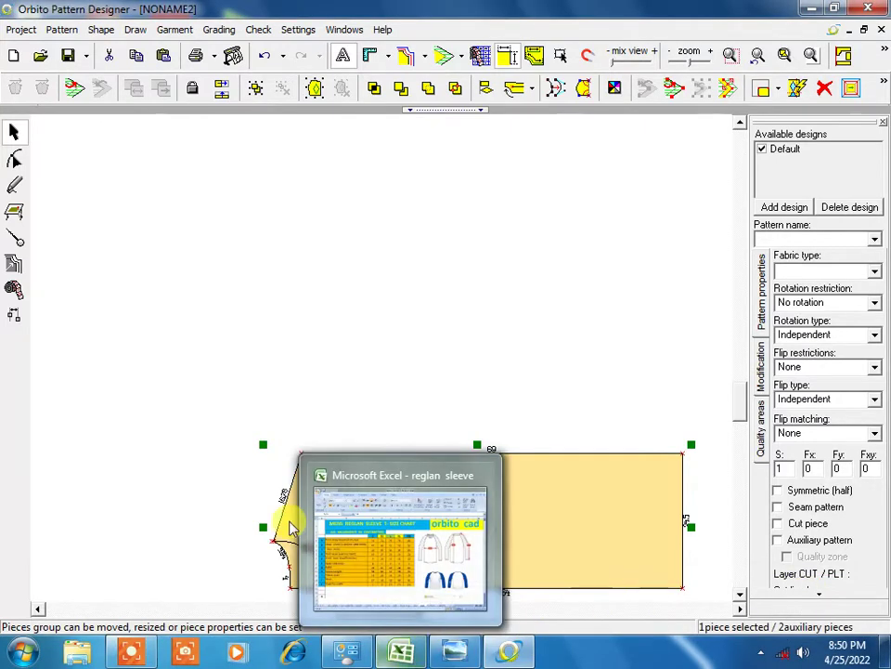
left_click(404, 655)
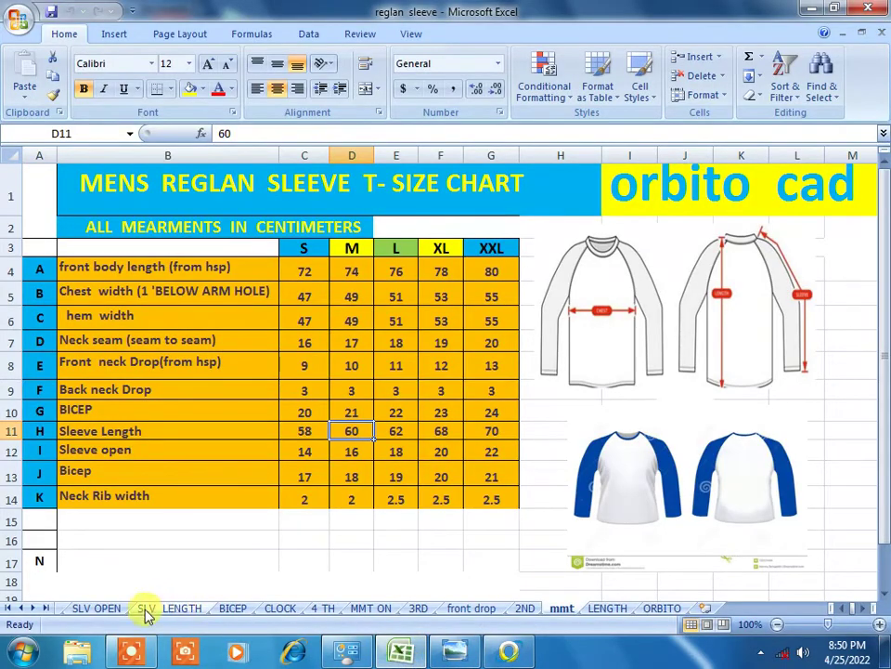
left_click(176, 611)
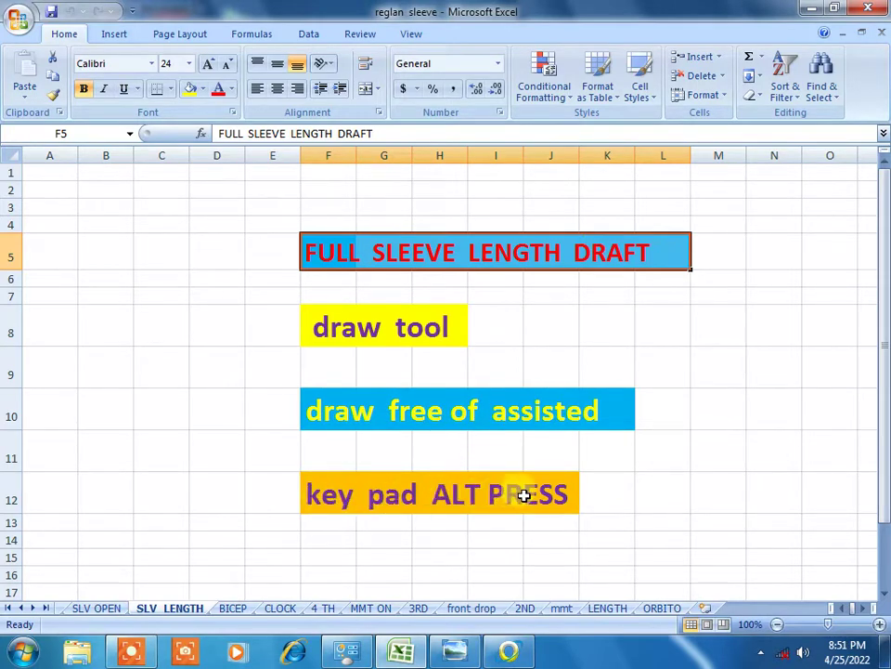
left_click(510, 652)
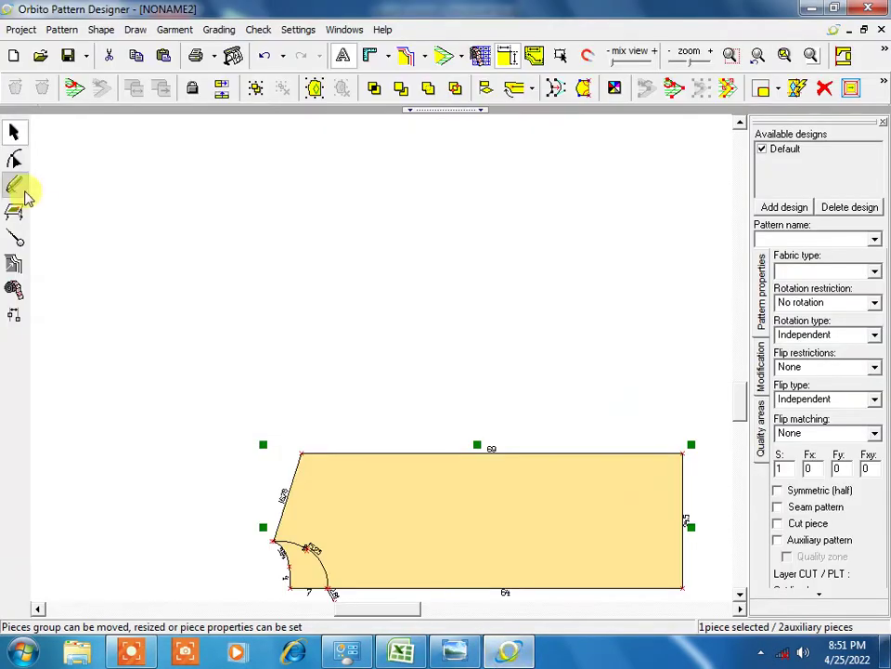
Draw a 60 cm sleeve-length line slanting up from the body's top-left corner.
left_click(16, 189)
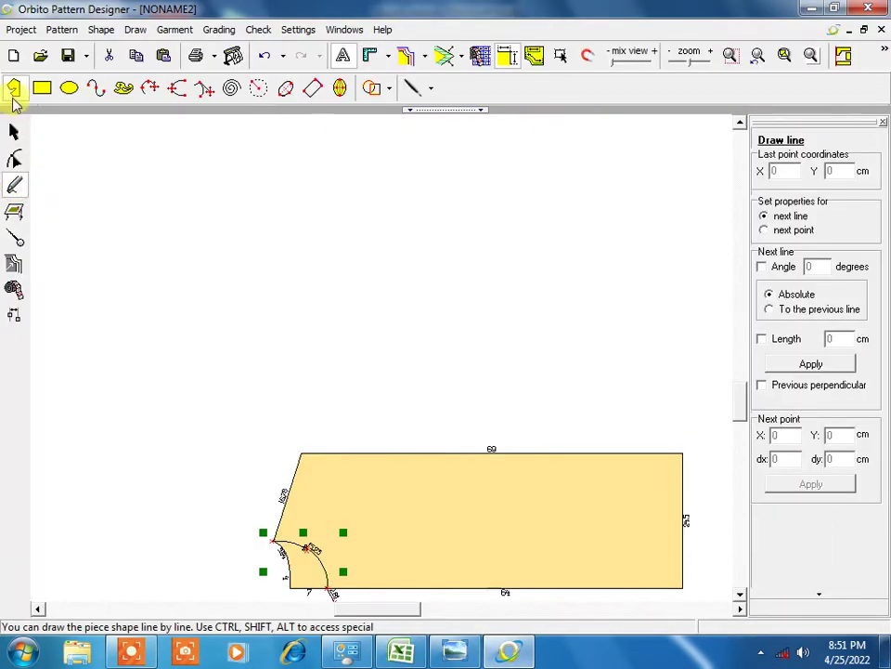
left_click(13, 92)
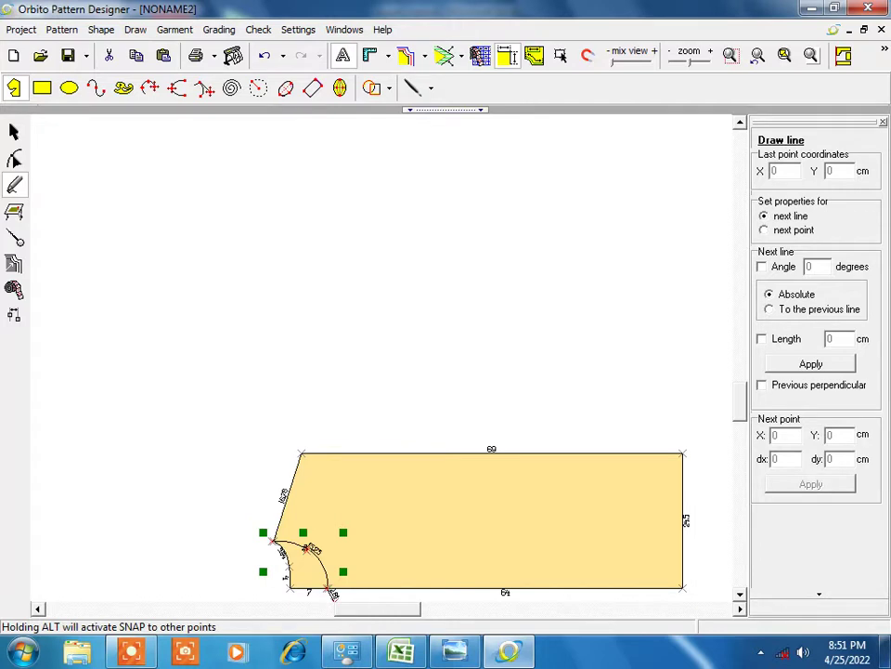
left_click(301, 454)
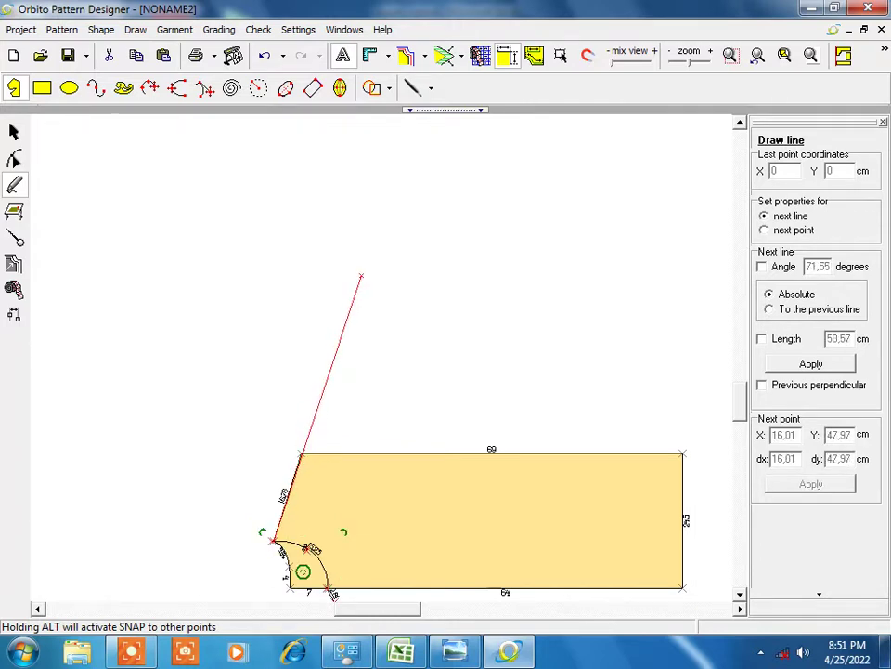
left_click(762, 339)
type("60")
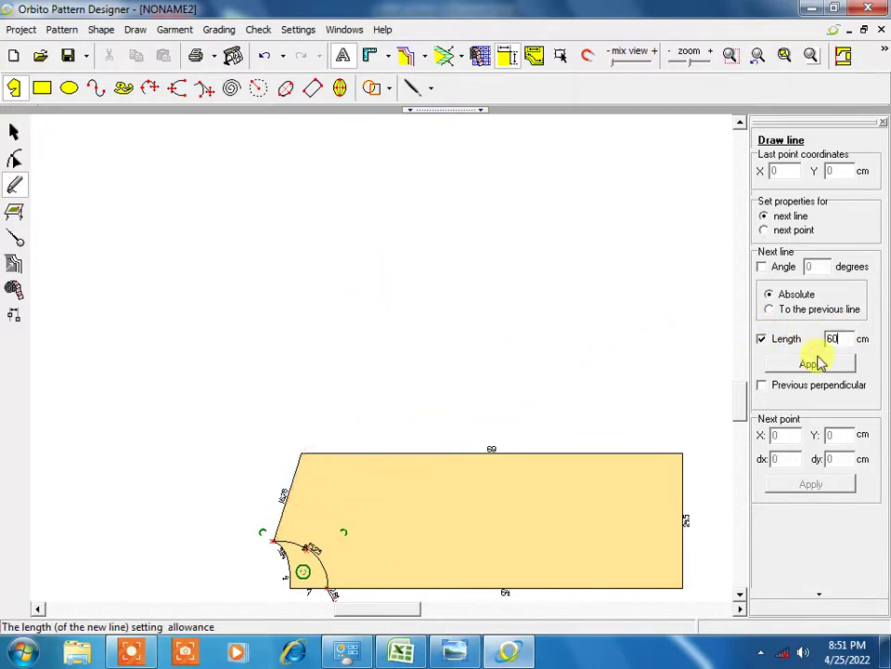
left_click(817, 363)
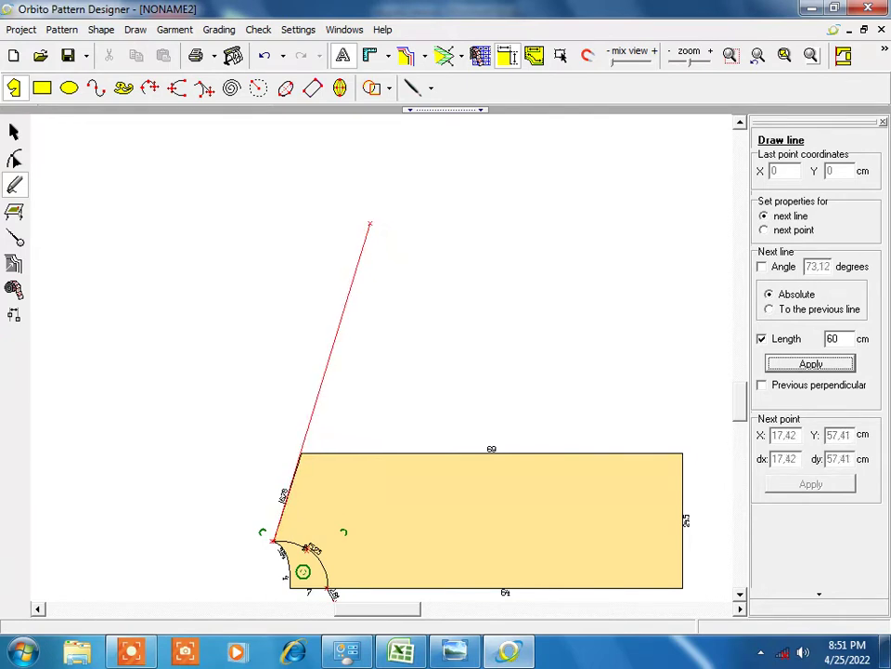
left_click(370, 224)
left_click(401, 650)
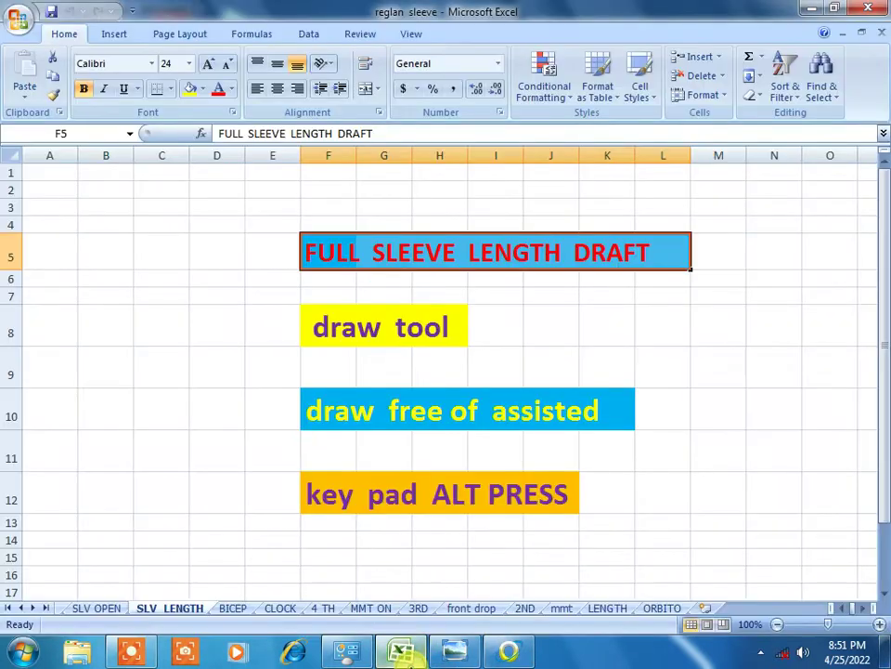
left_click(107, 608)
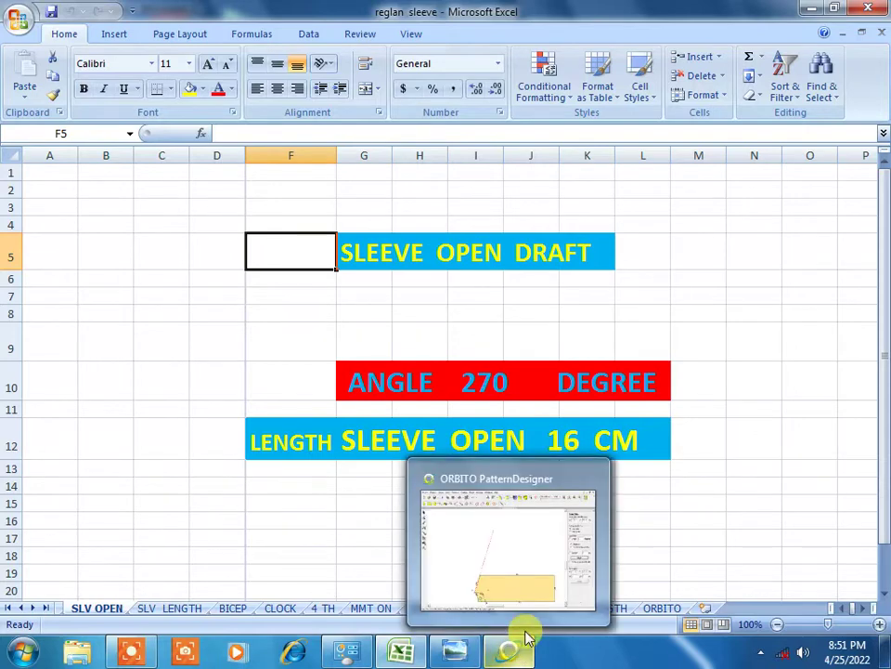
left_click(454, 649)
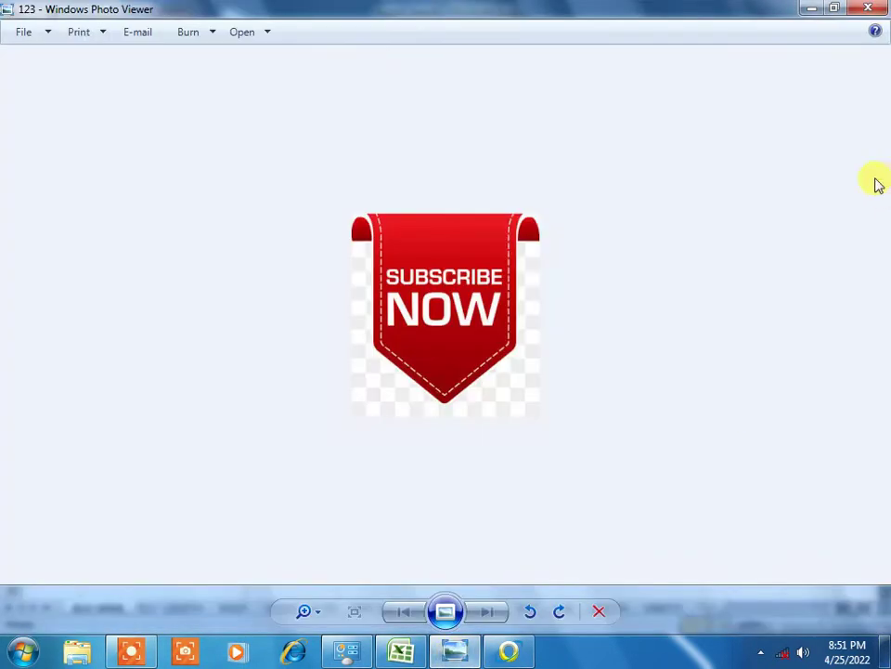
left_click(811, 15)
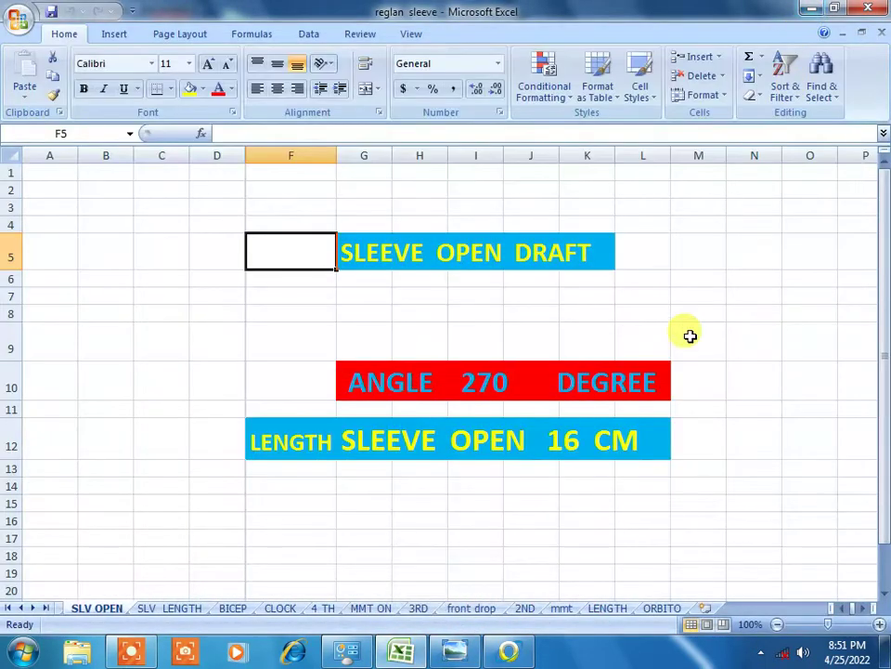
left_click(560, 608)
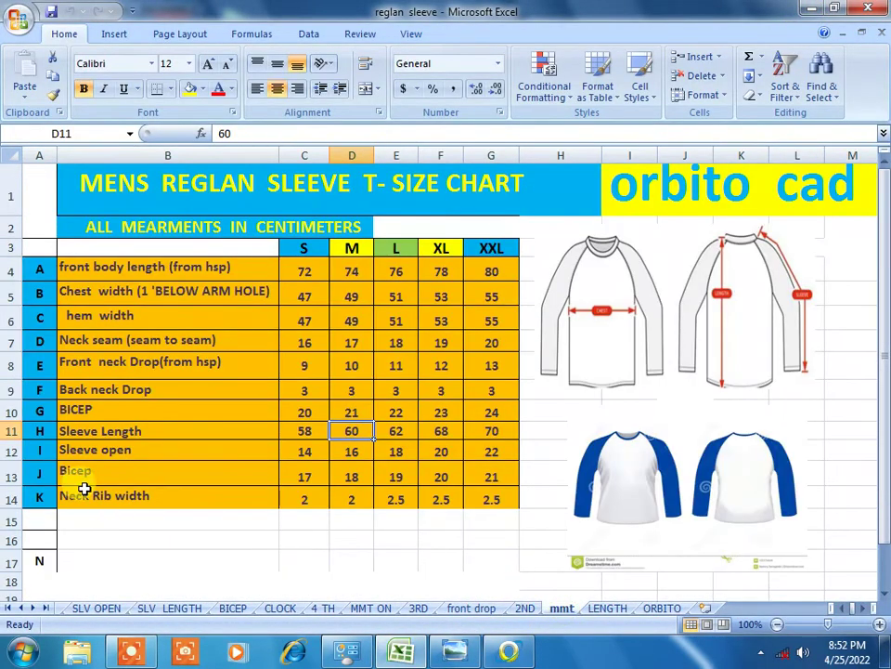
left_click(358, 456)
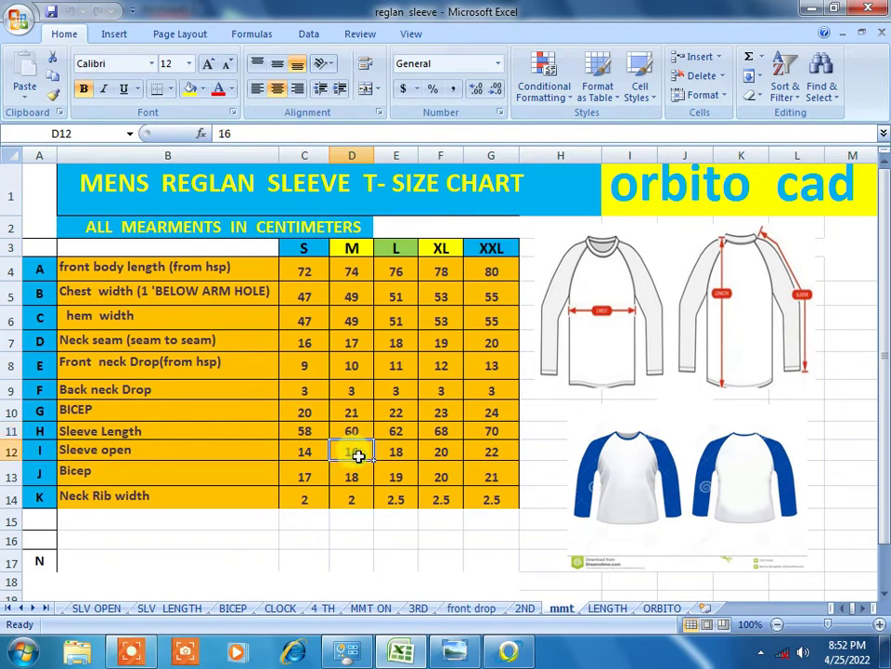
left_click(508, 657)
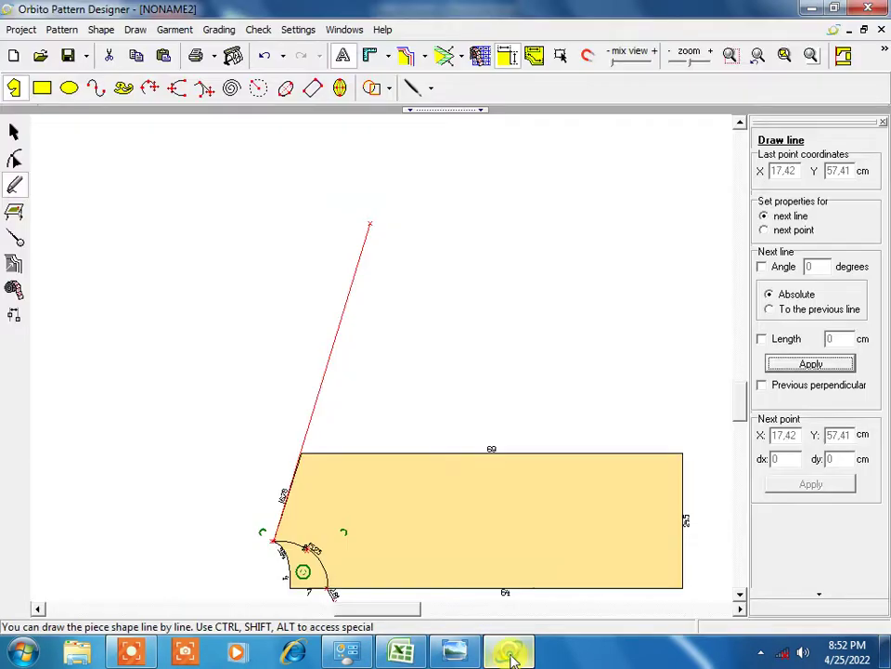
Try a 16 cm line straight down from the sleeve line's top, then undo it.
left_click(762, 267)
left_click(812, 268)
type("270")
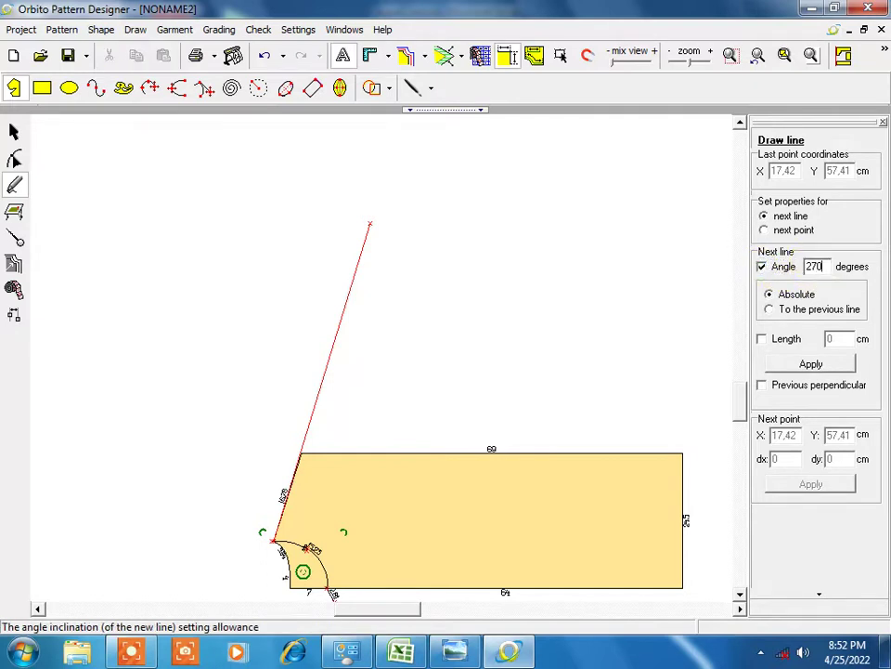
left_click(763, 340)
left_click(837, 340)
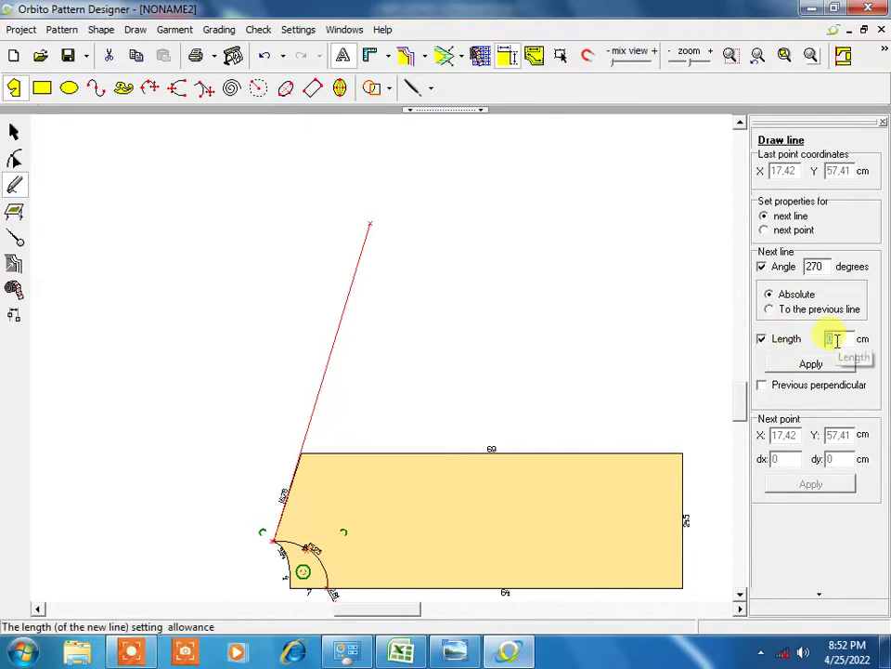
type("16")
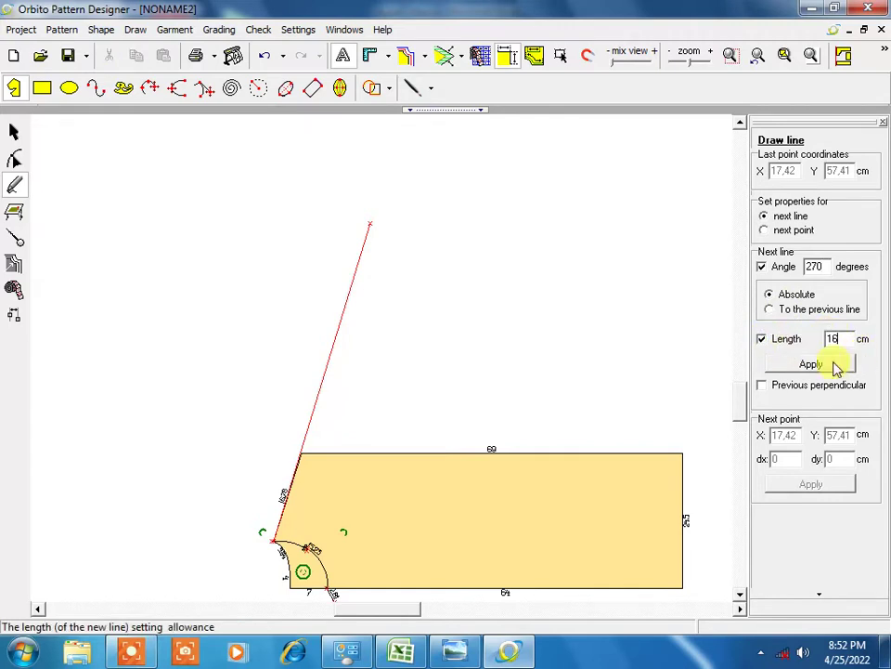
left_click(811, 365)
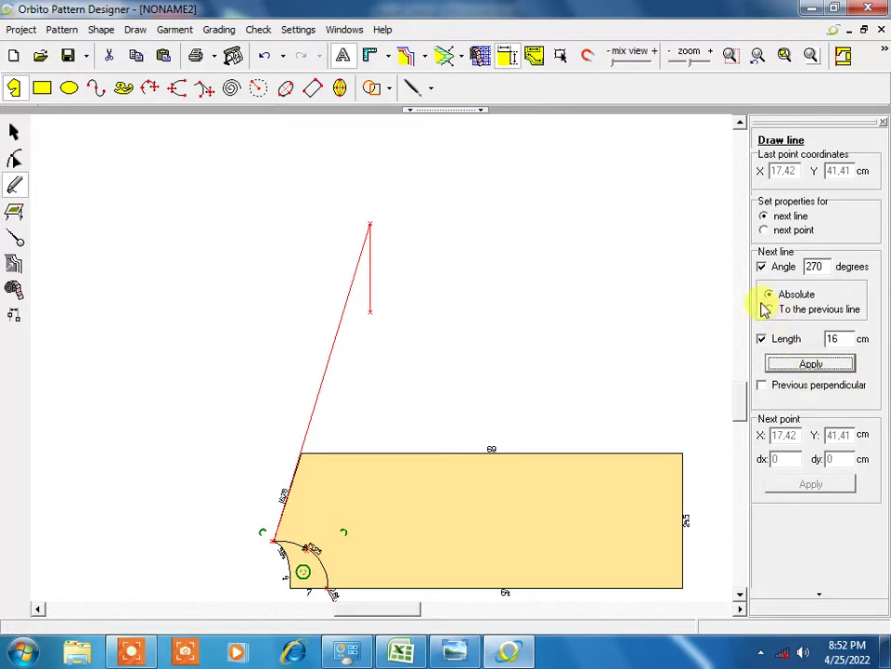
key("ctrl+z")
key("ctrl+z")
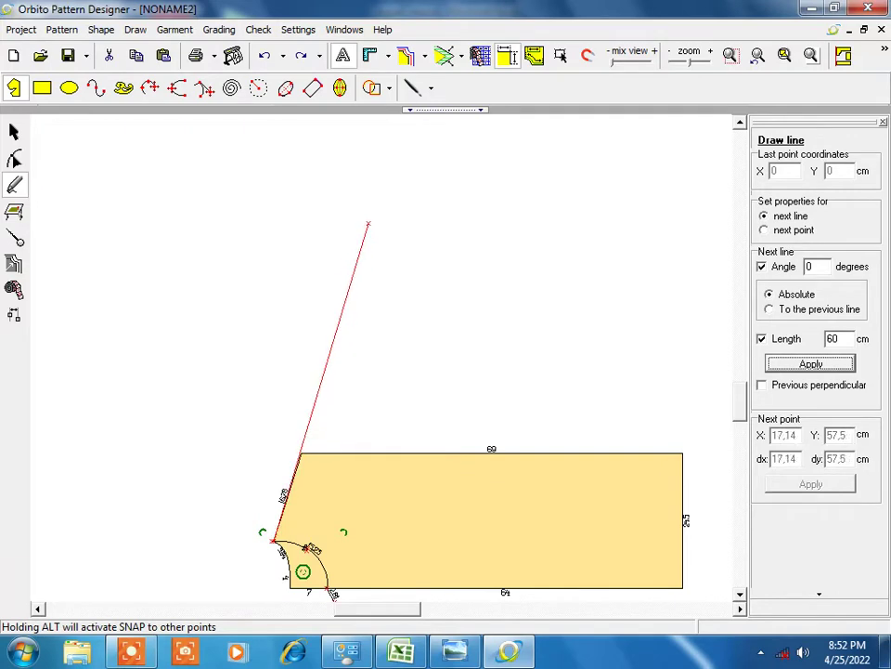
Redraw the 16 cm line at absolute angle 270° from the sleeve-length line's top end.
left_click(368, 224)
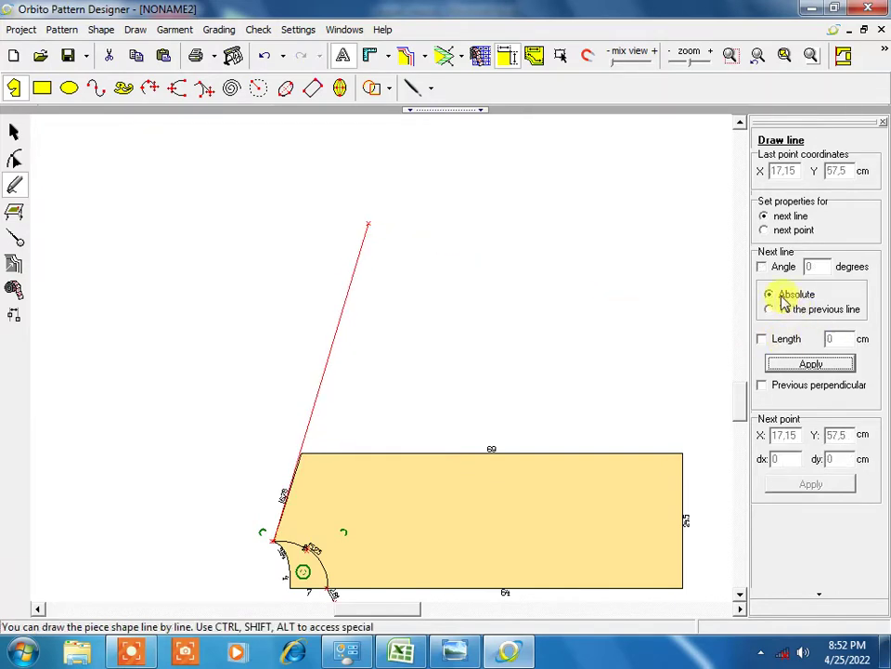
left_click(763, 268)
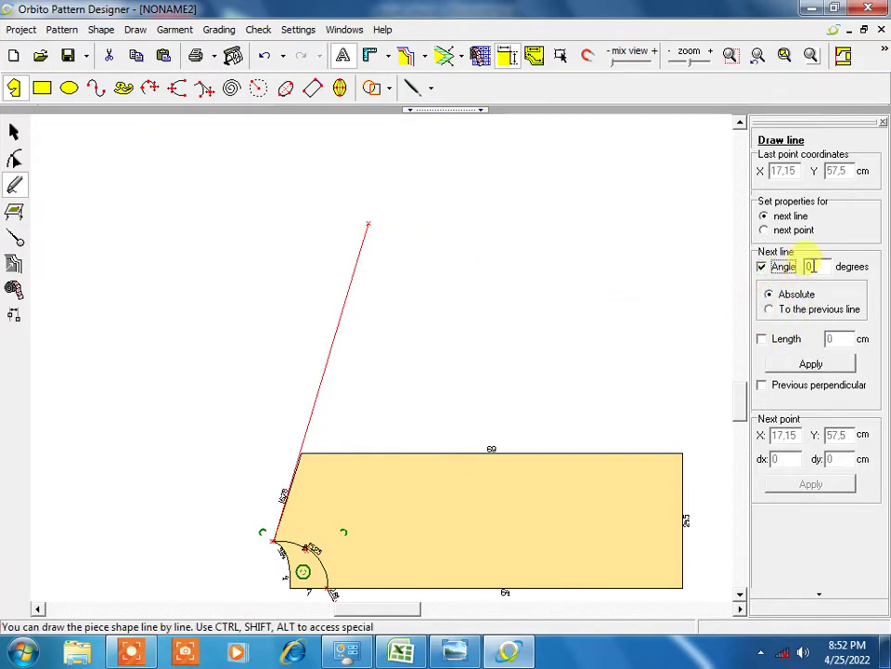
left_click(810, 267)
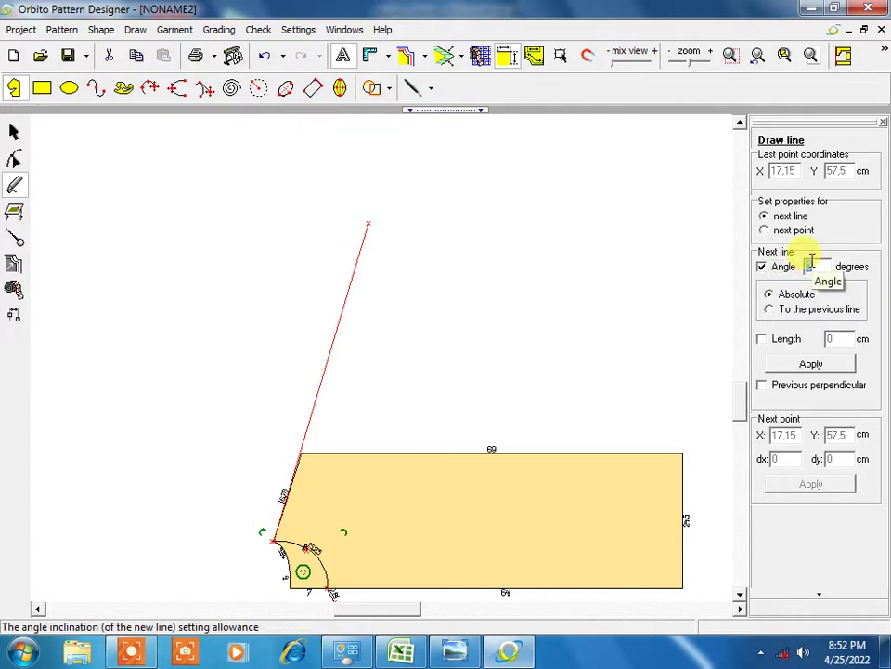
type("270")
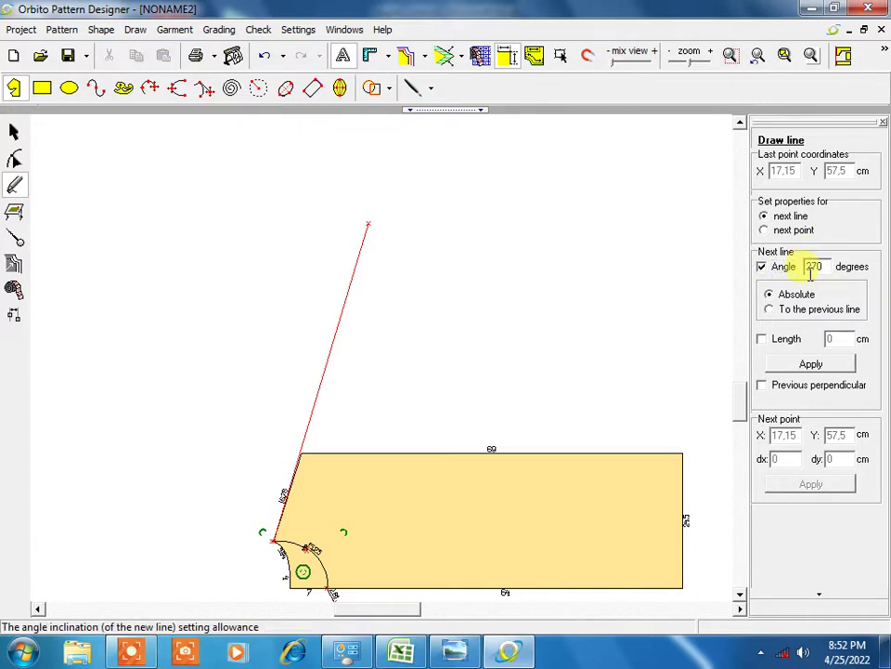
left_click(762, 340)
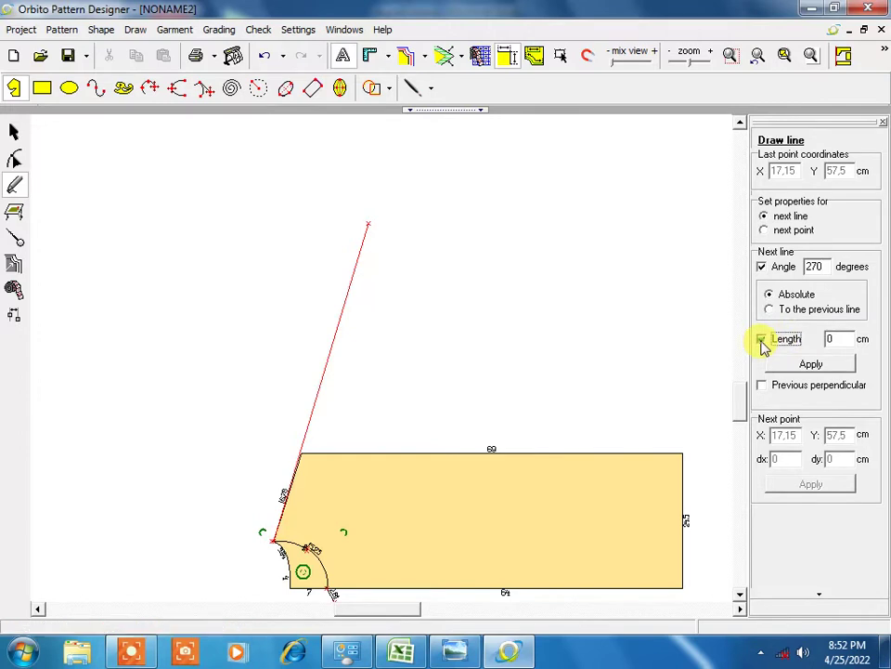
left_click(839, 338)
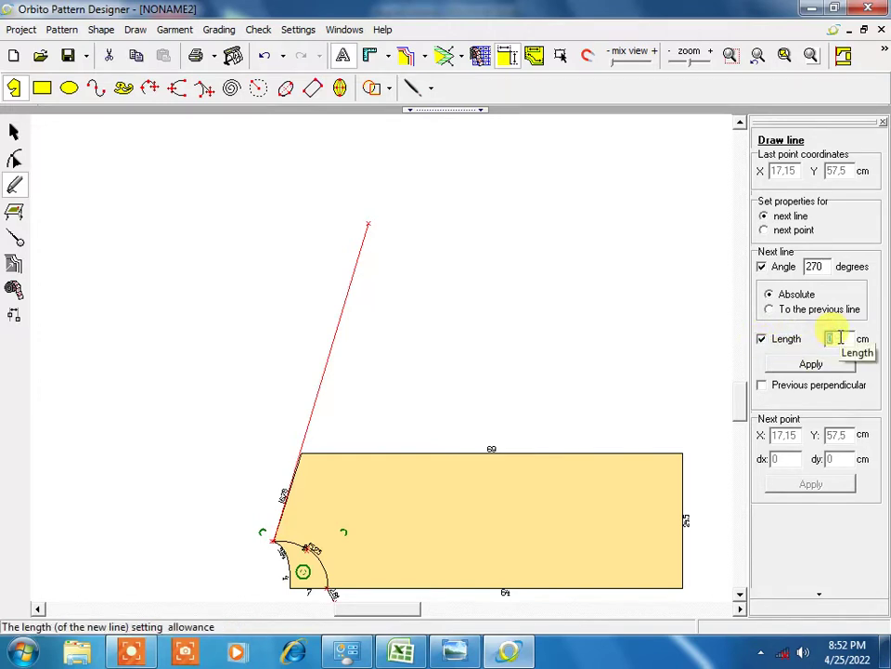
type("16")
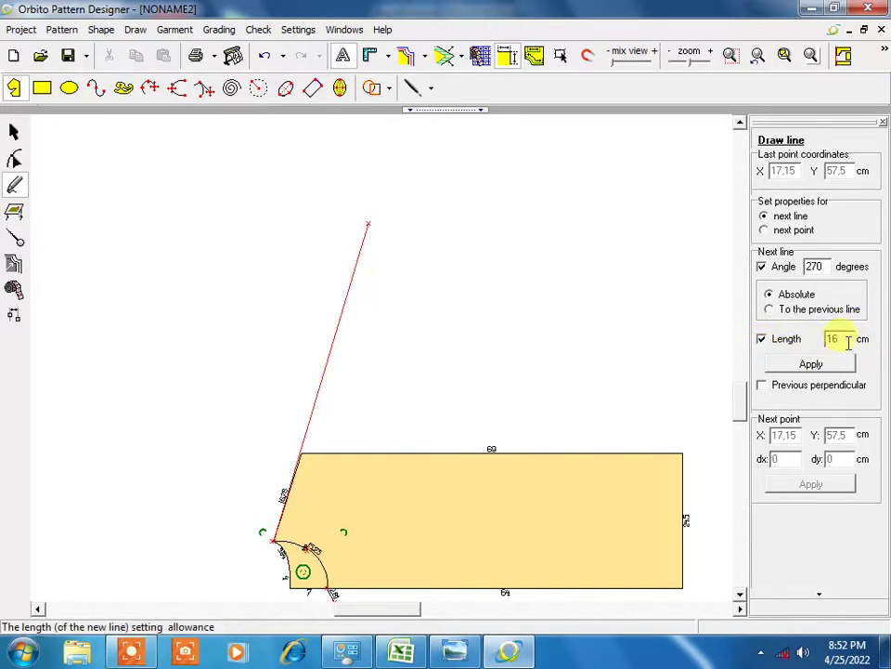
left_click(817, 366)
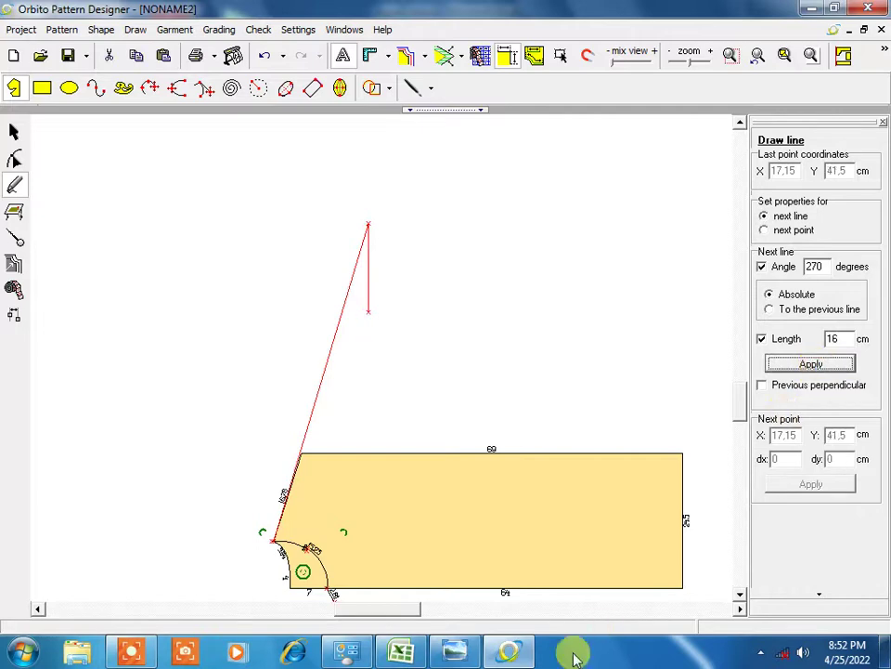
left_click(403, 654)
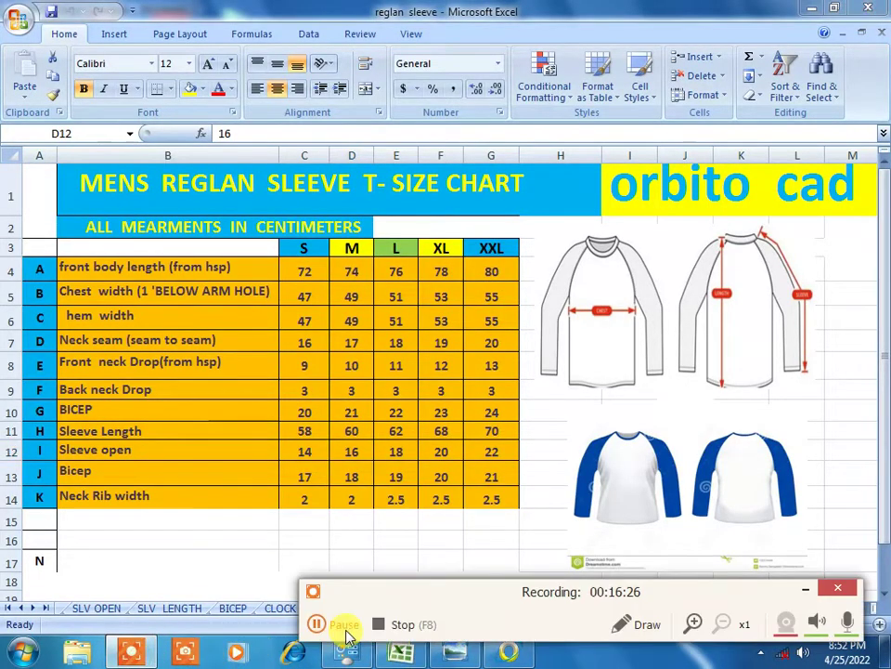
Read the SLV OPEN sheet's 270° angle and 16 cm length, then return to Orbito.
left_click(345, 624)
left_click(786, 456)
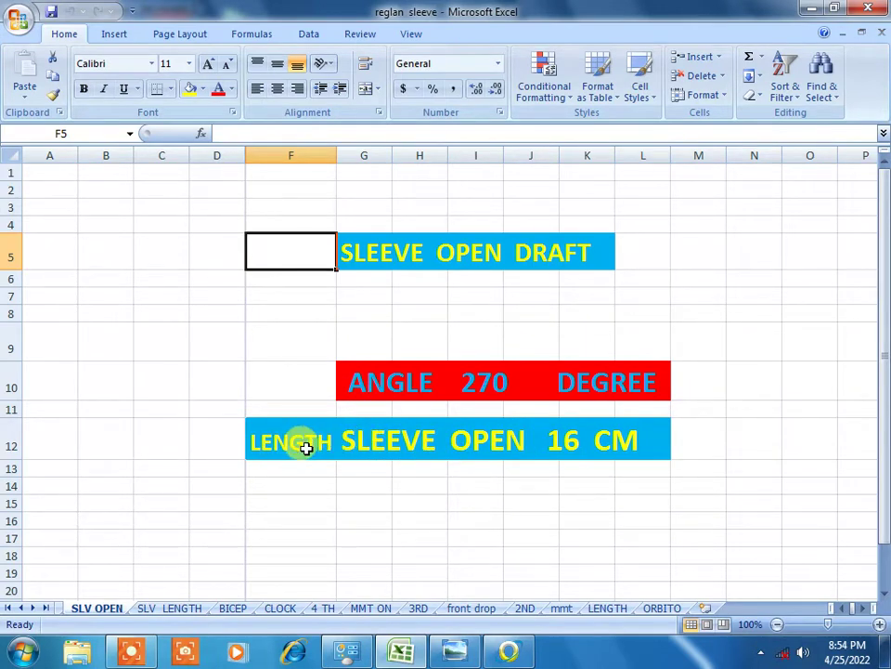
left_click(512, 656)
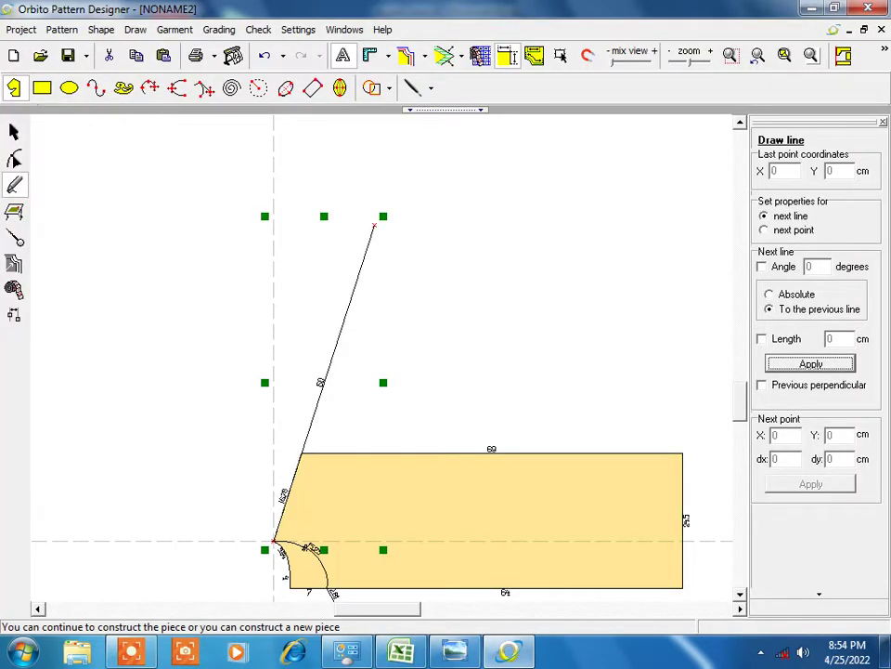
Draw a 16 cm sleeve-opening line at 270° to the previous line from the sleeve line's top.
left_click(374, 226)
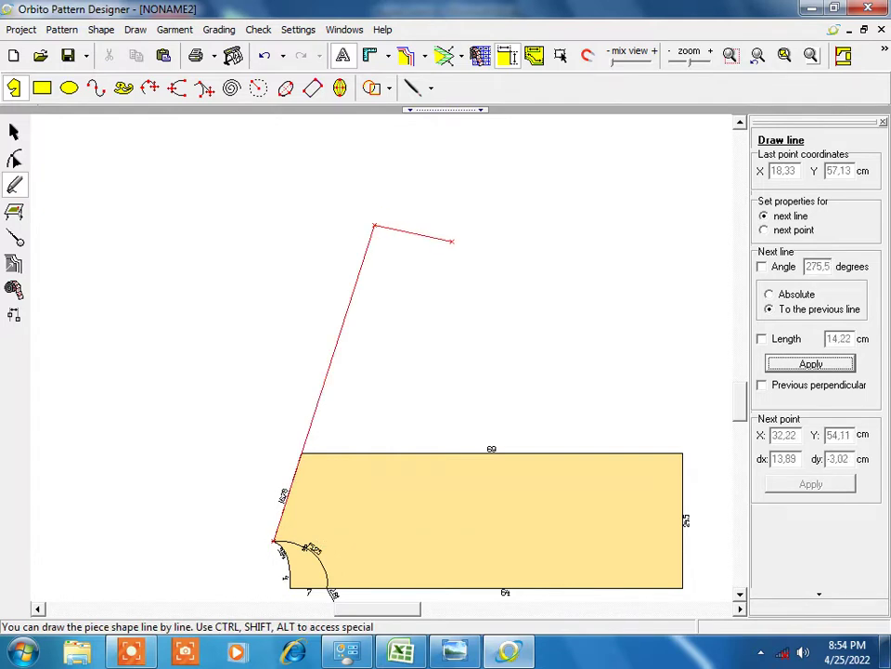
left_click(761, 266)
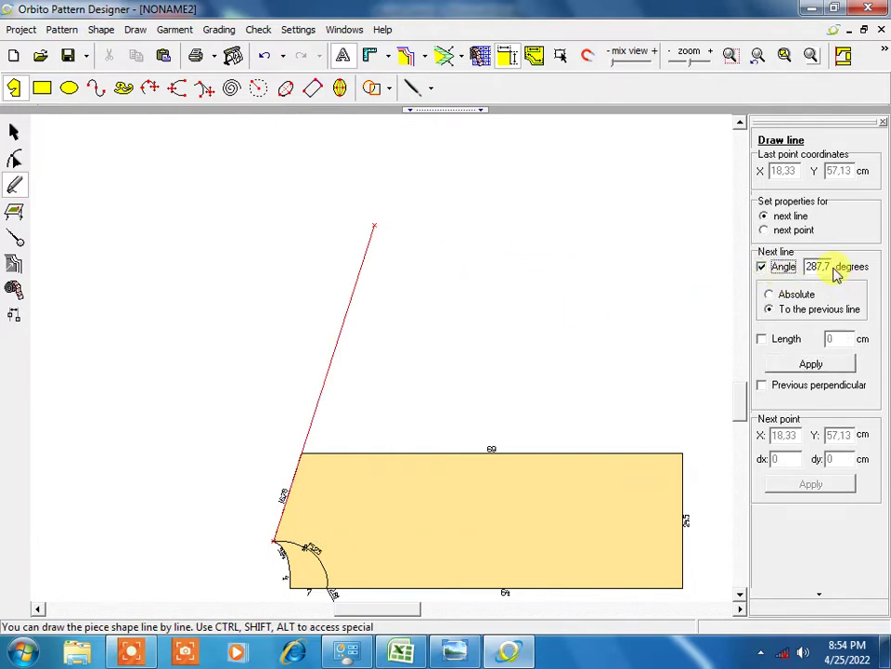
double_click(819, 266)
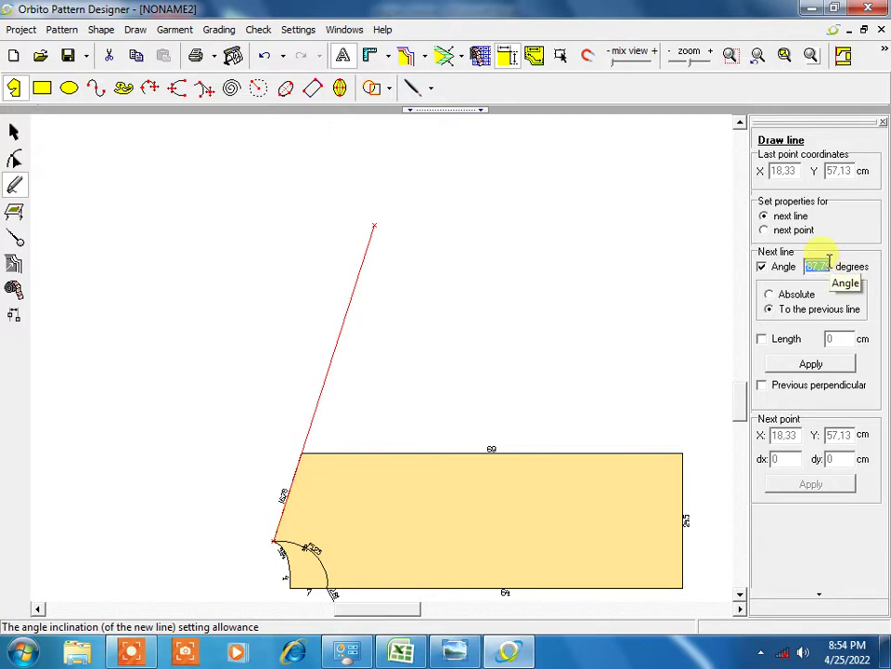
type("70")
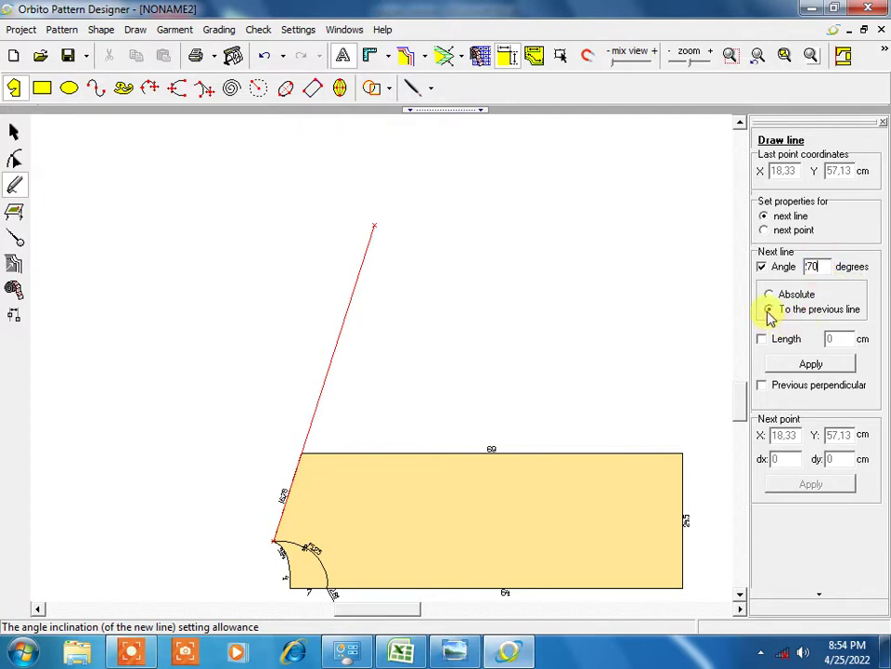
left_click(769, 310)
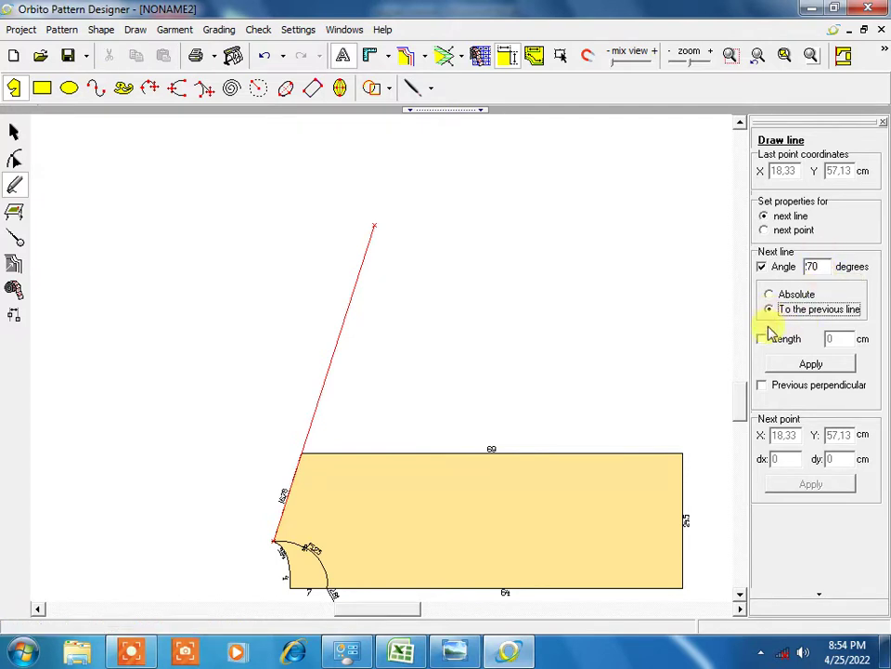
double_click(815, 266)
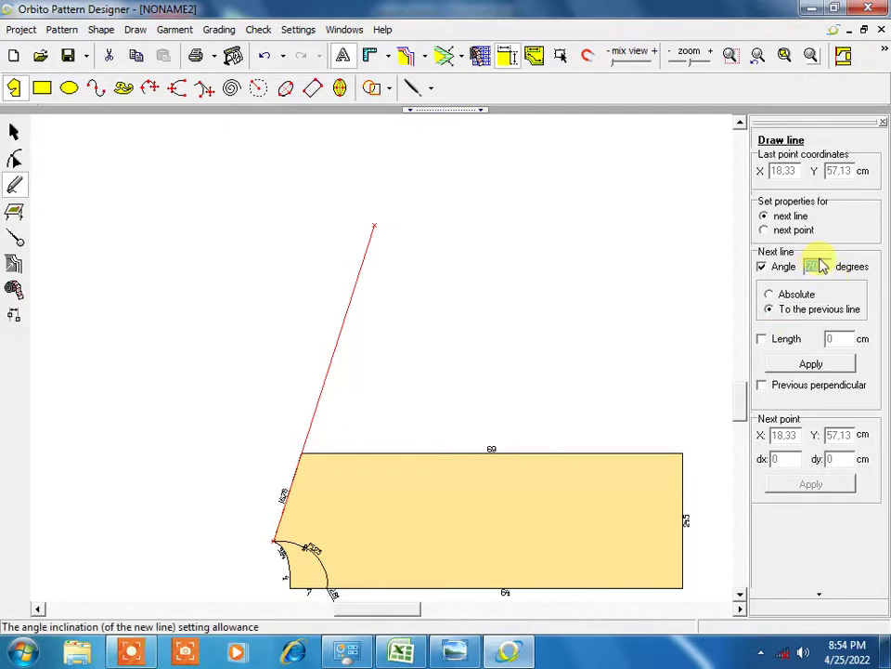
type("1")
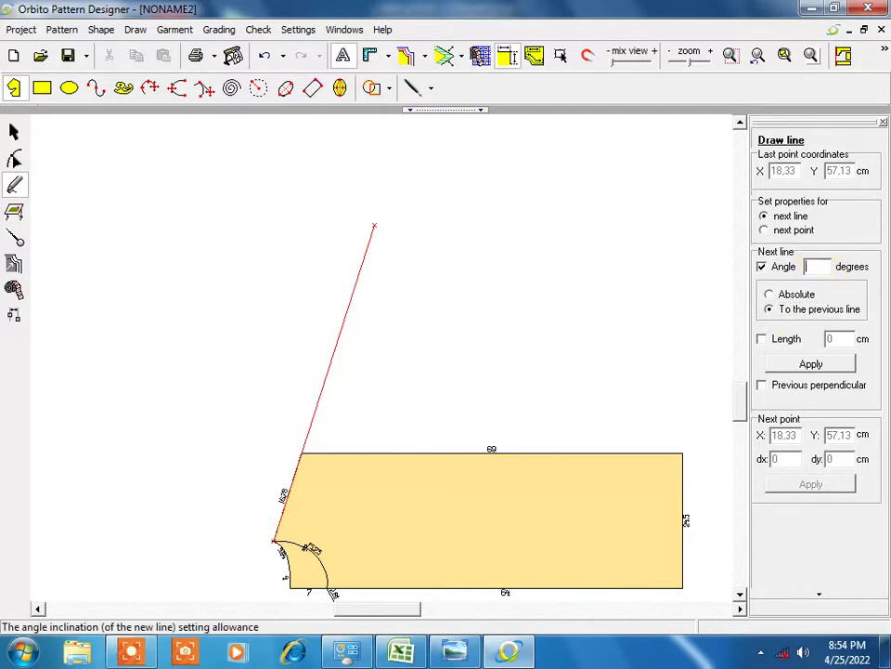
left_click(761, 339)
double_click(830, 338)
type("16")
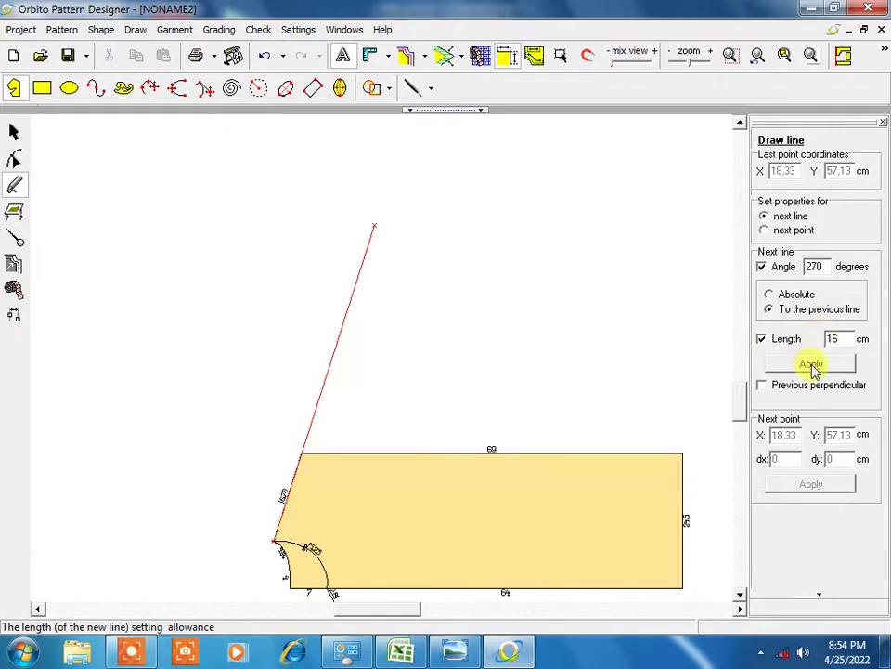
left_click(811, 363)
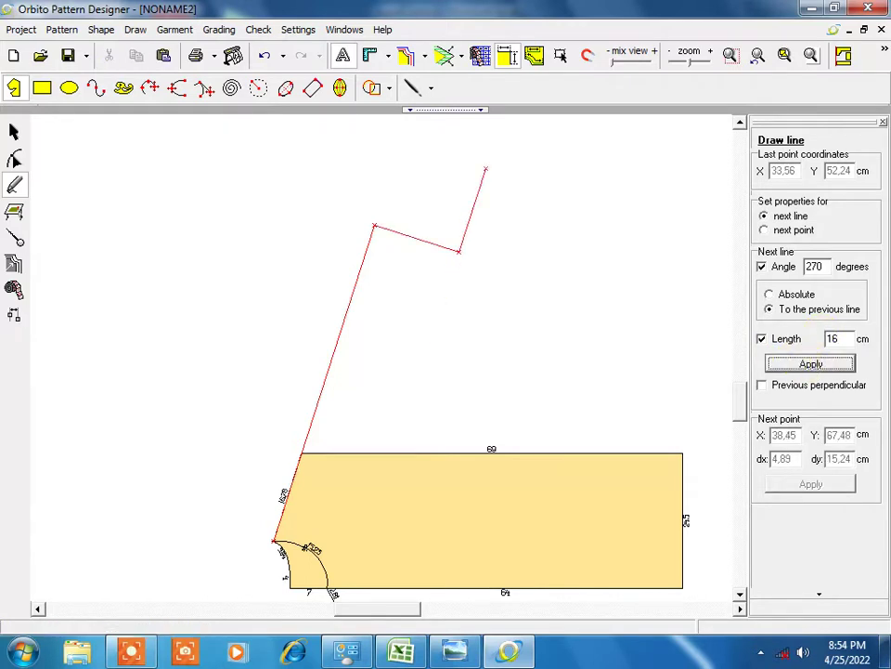
Undo the accidental piece finish and remove the extra second line segment.
left_click(464, 250)
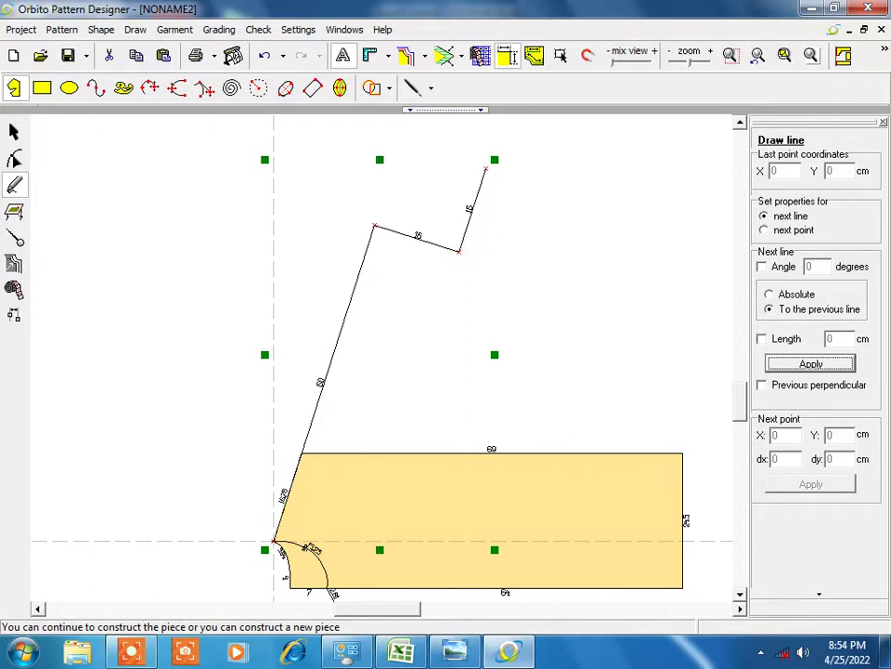
key("ctrl+z")
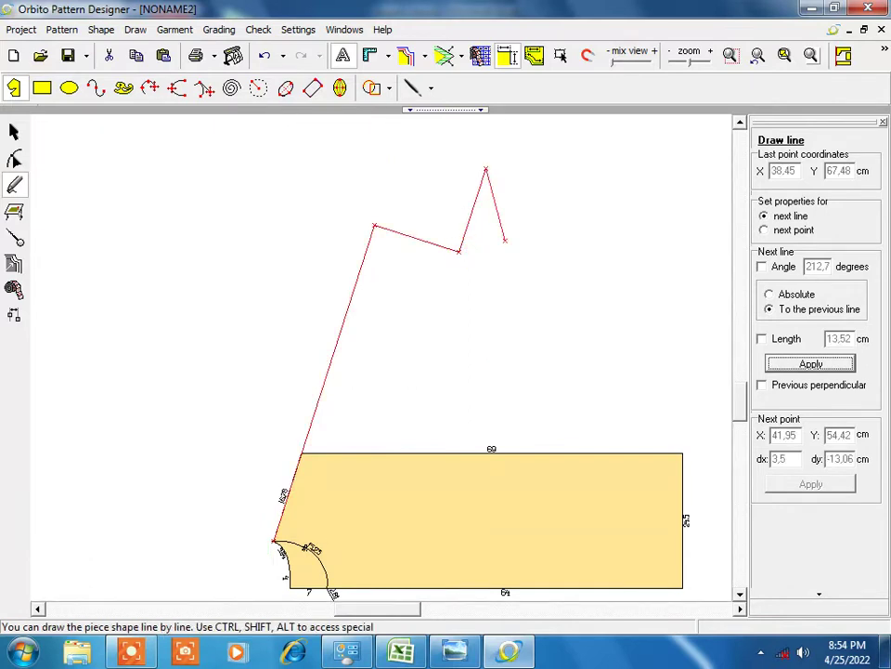
key("ctrl+z")
key("ctrl+z")
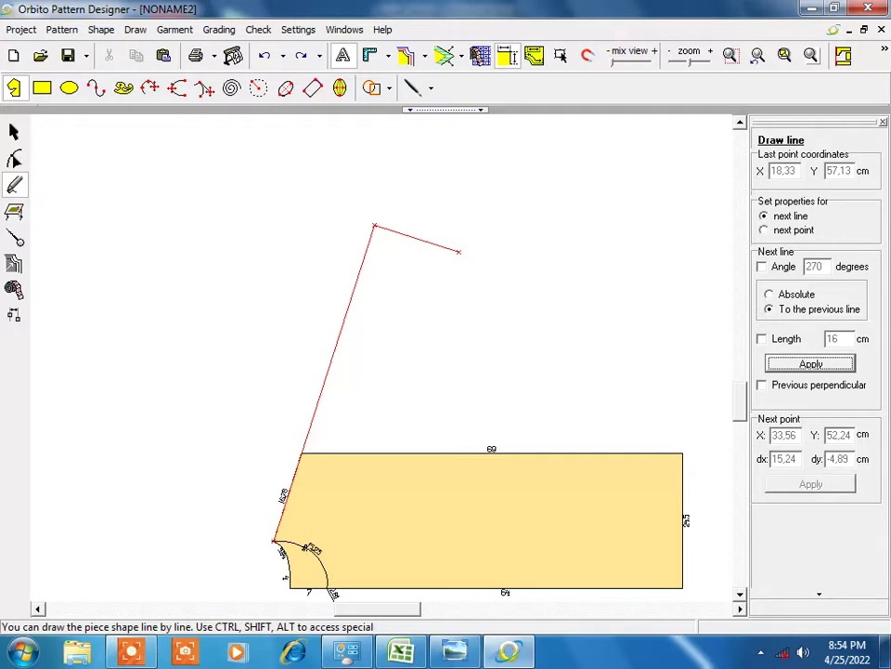
Complete the open sleeve outline, fixing the 16 cm opening line and snapping its last vertex.
left_click(458, 251)
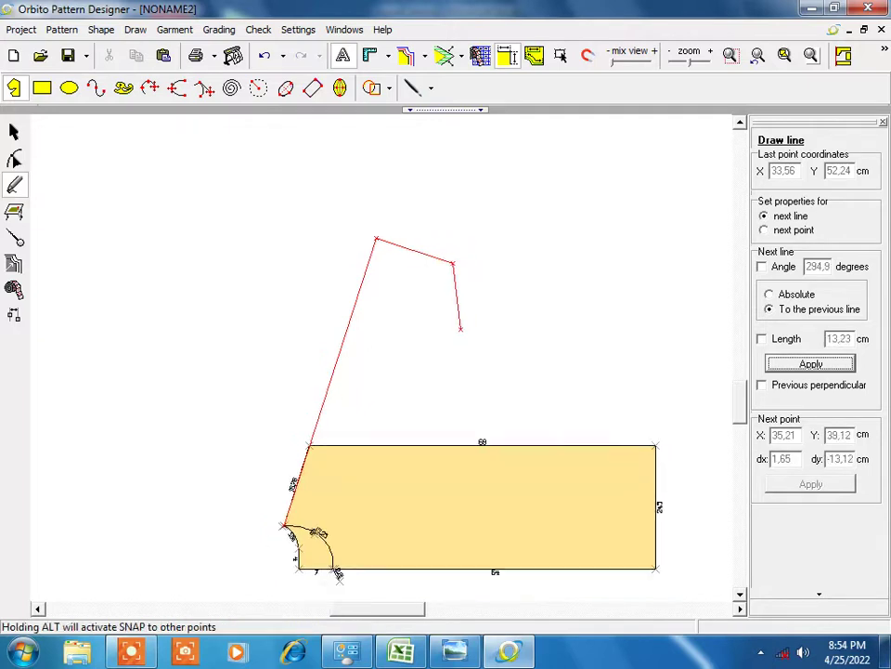
scroll(460, 328, "down", 1)
scroll(463, 360, "up", 2)
scroll(381, 357, "up", 1)
scroll(381, 360, "down", 2)
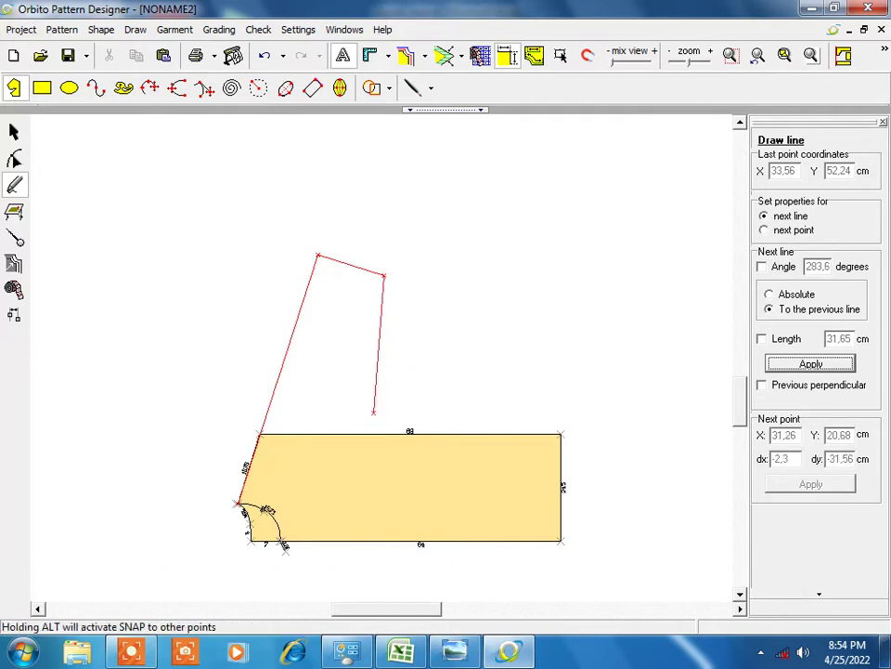
scroll(390, 374, "down", 1)
key("alt")
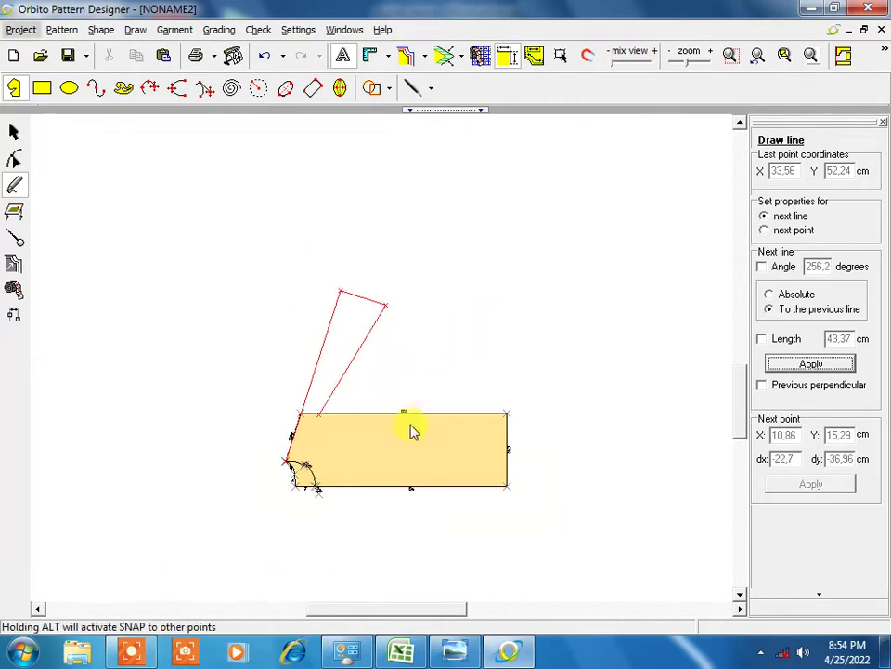
scroll(399, 372, "down", 2)
scroll(385, 362, "up", 3)
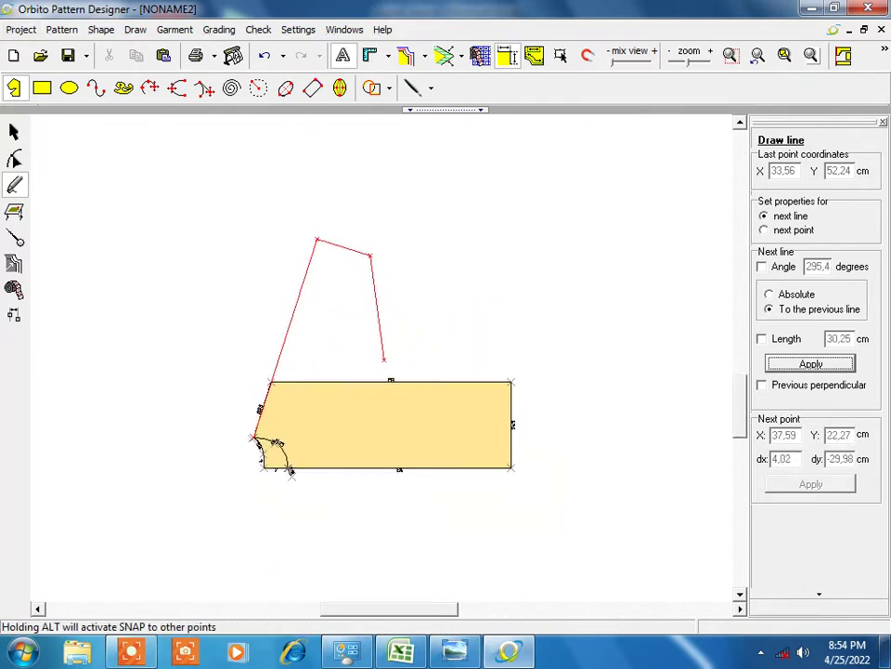
scroll(383, 359, "up", 2)
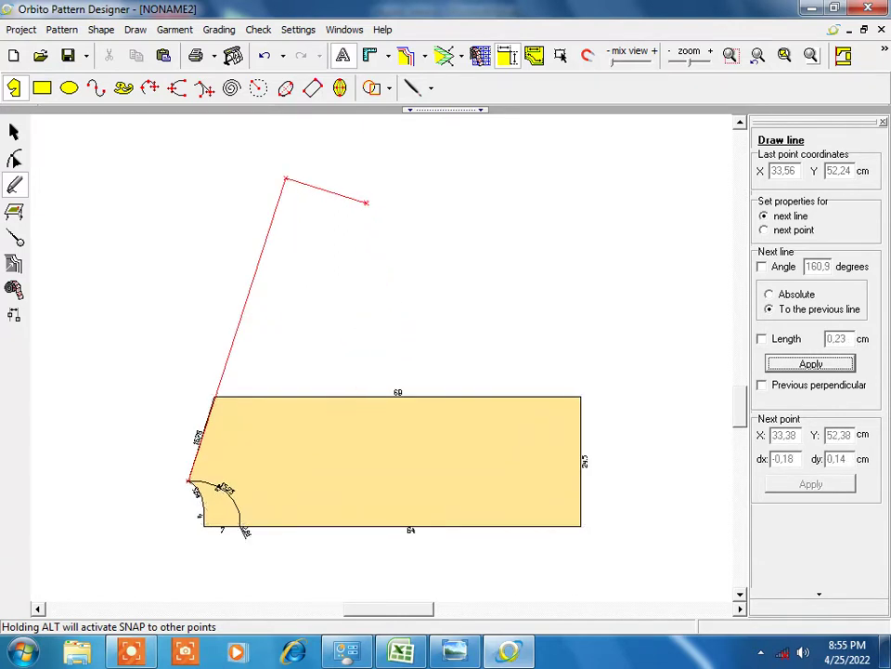
left_click(364, 200)
right_click(397, 198)
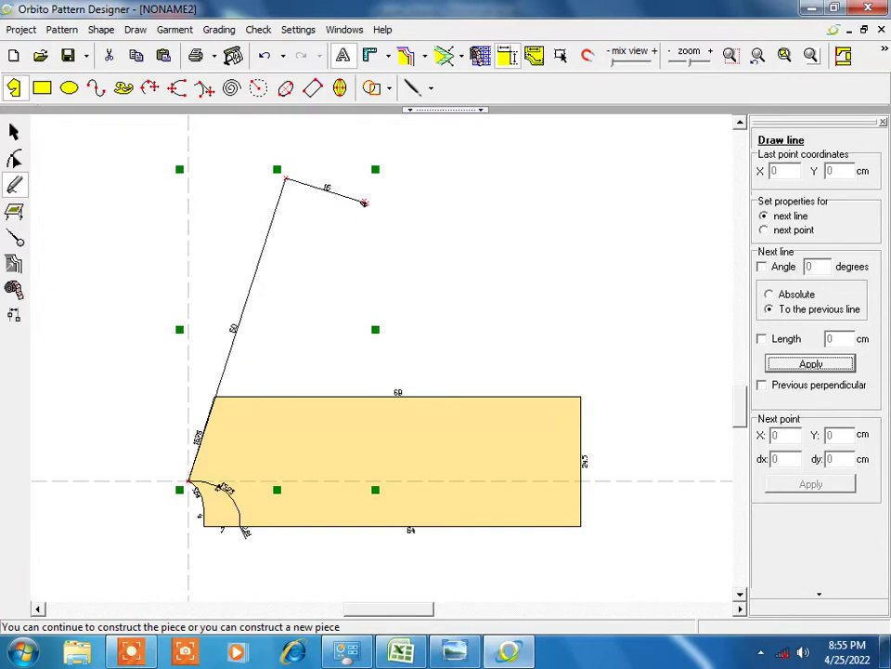
From the body's top-left corner, enter a new point at 21 cm, checked against the BICEP sheet.
left_click(14, 131)
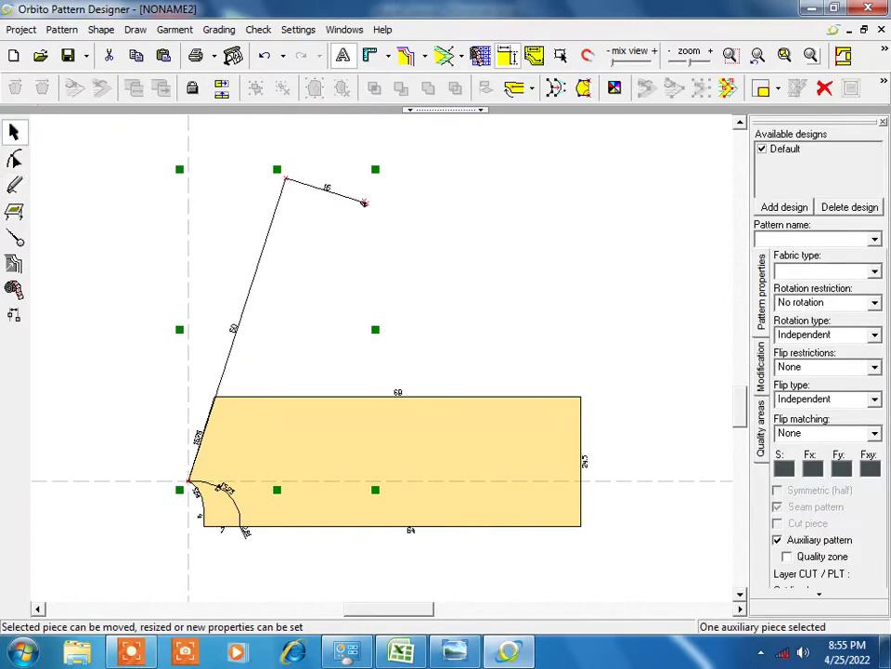
scroll(58, 475, "up", 2)
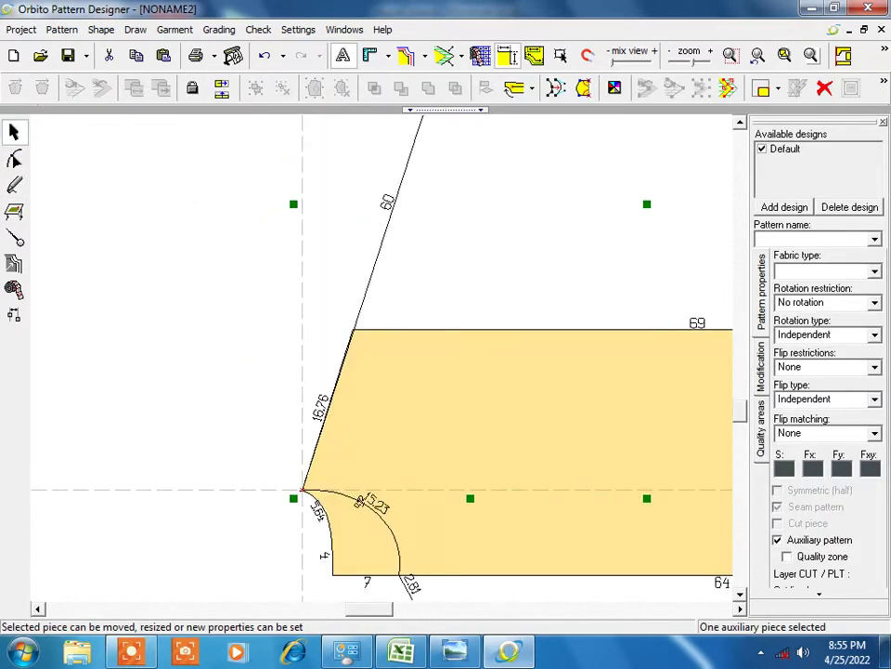
left_click(14, 159)
left_click(353, 329)
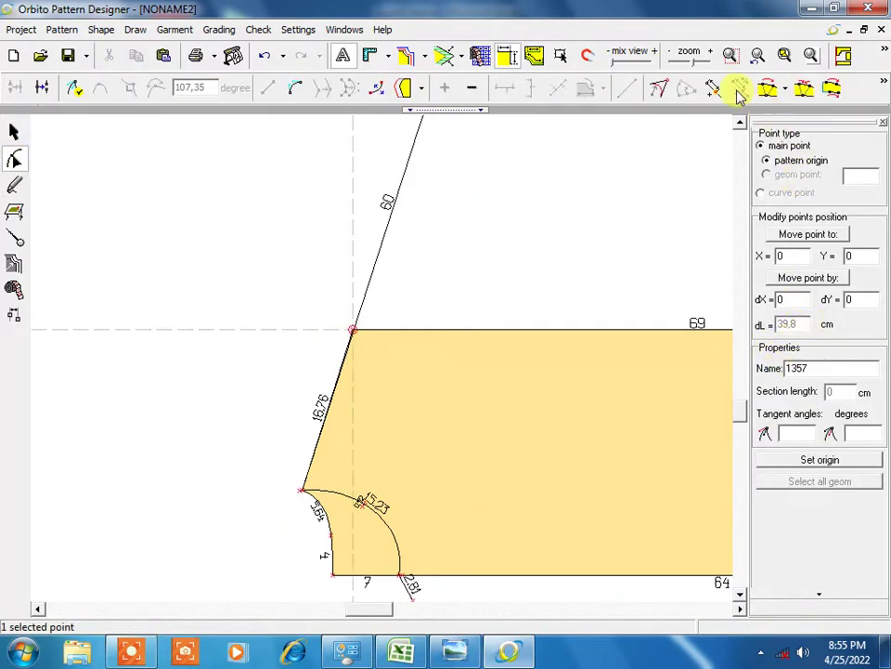
left_click(700, 88)
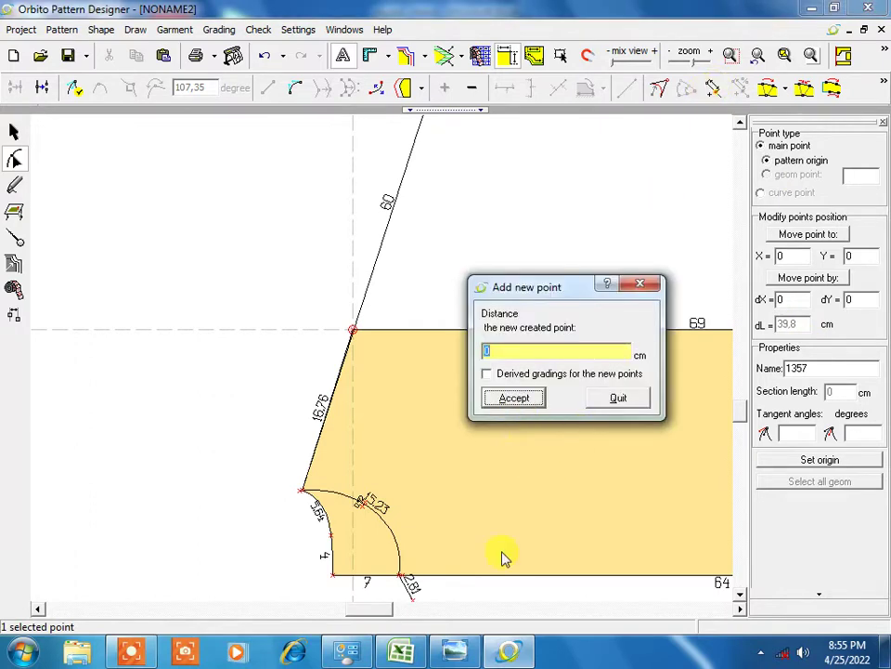
left_click(401, 653)
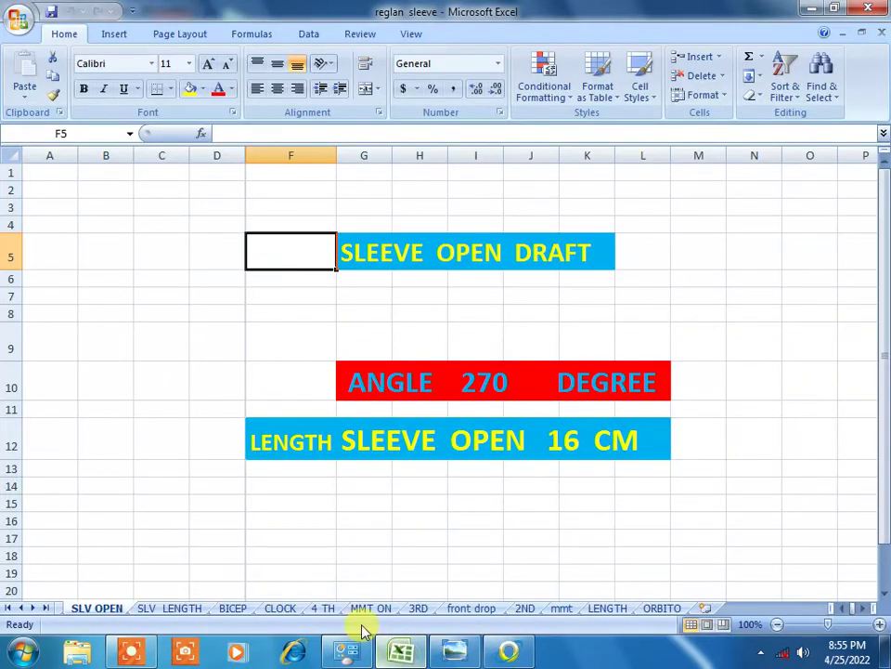
left_click(232, 608)
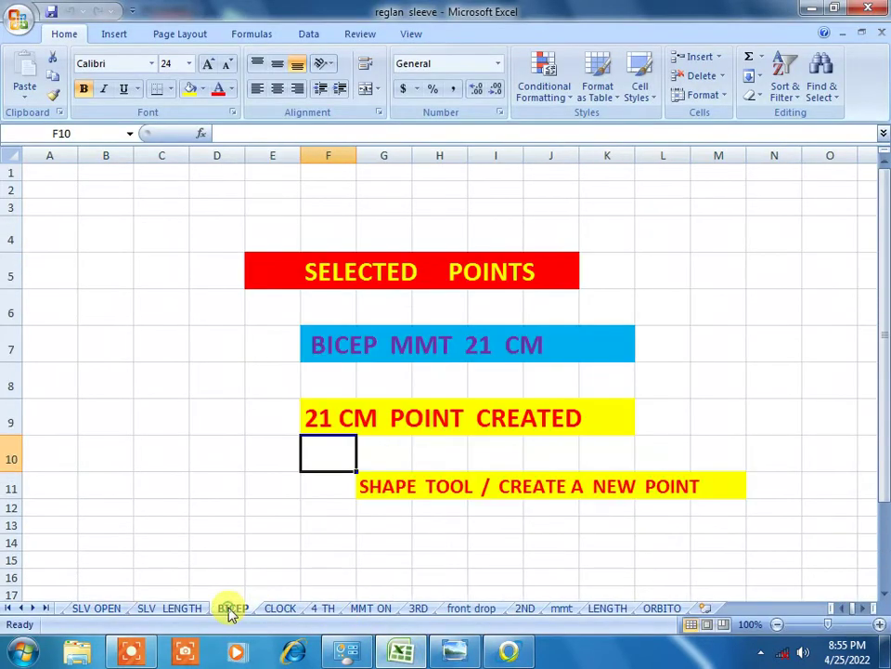
left_click(509, 651)
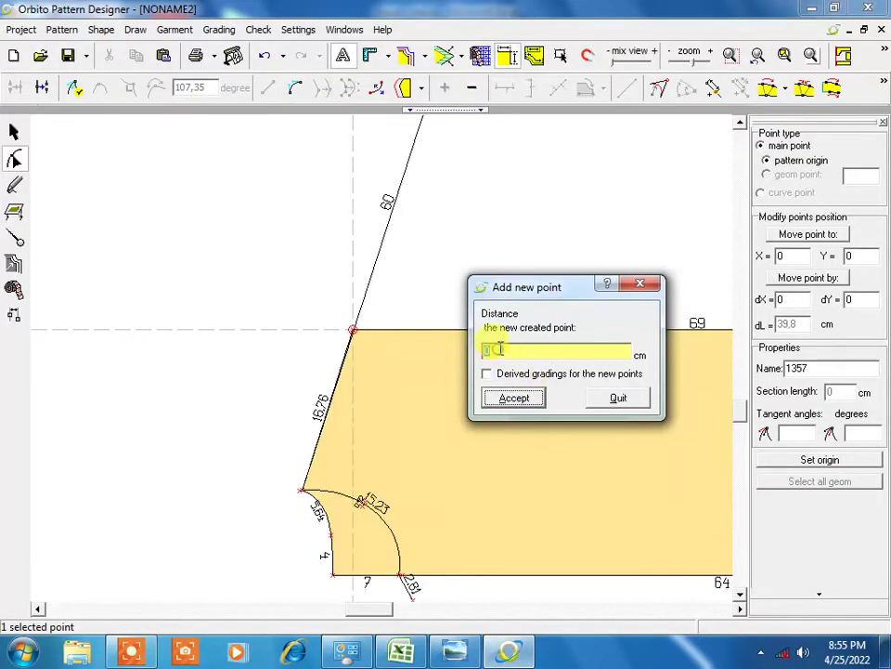
Accept the 21 cm bicep point on the body's top edge and zoom out.
left_click(511, 397)
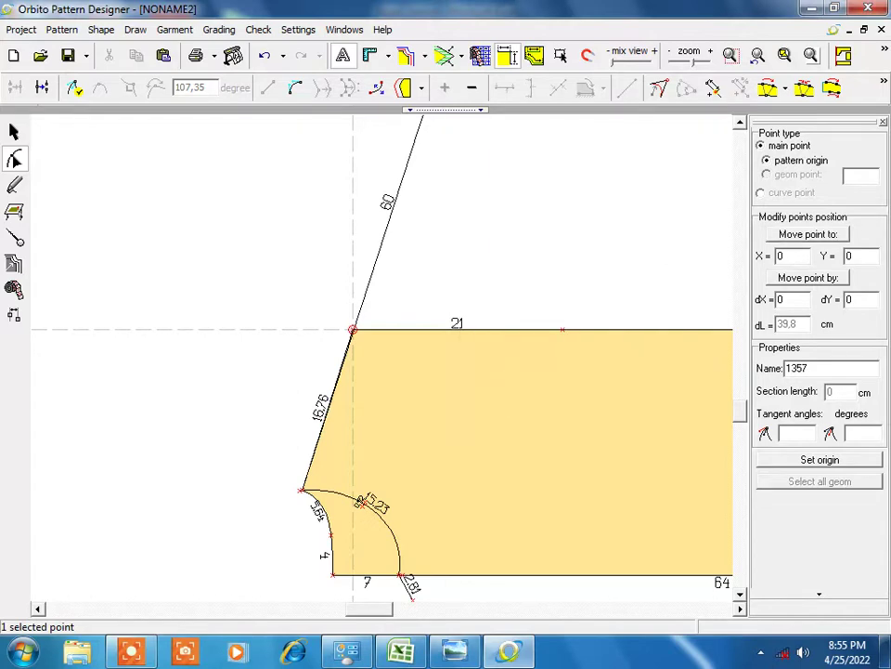
left_click(134, 654)
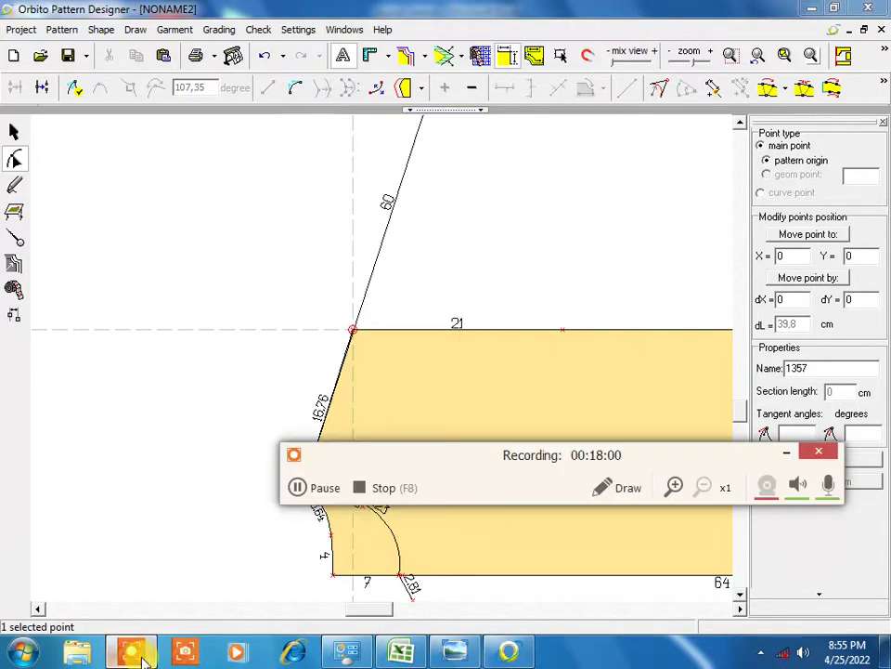
left_click(787, 453)
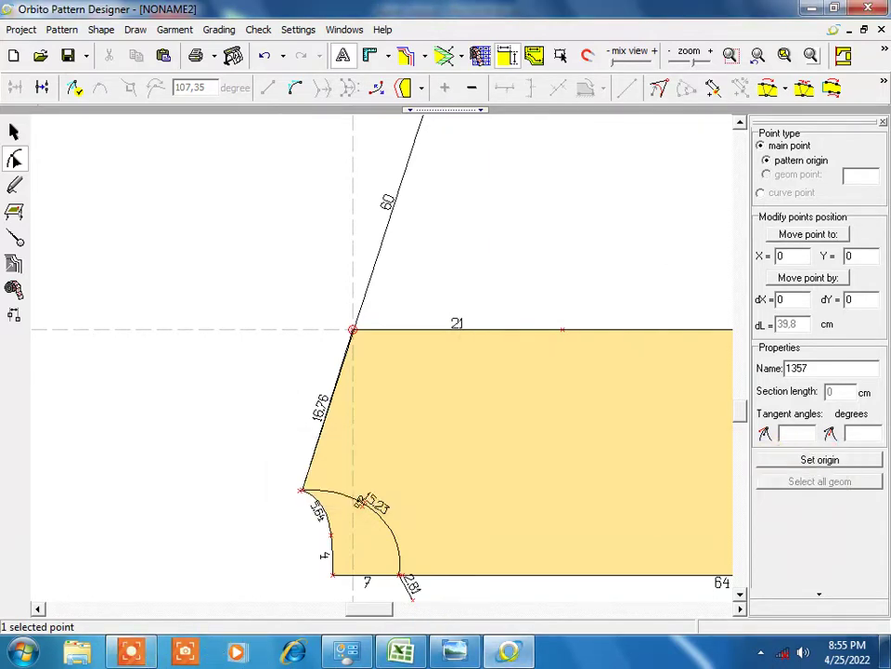
scroll(389, 371, "down", 2)
scroll(389, 371, "down", 3)
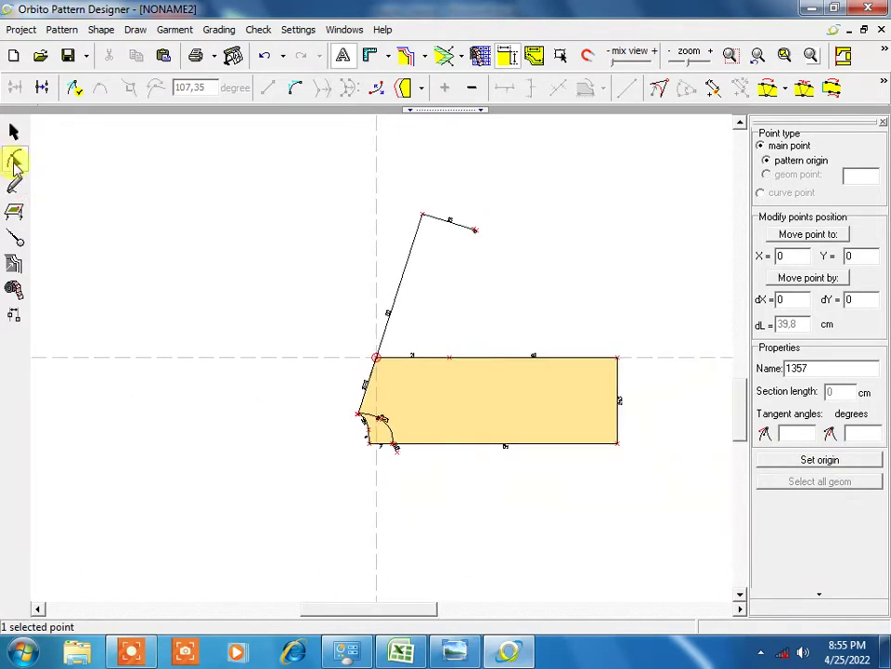
left_click(15, 185)
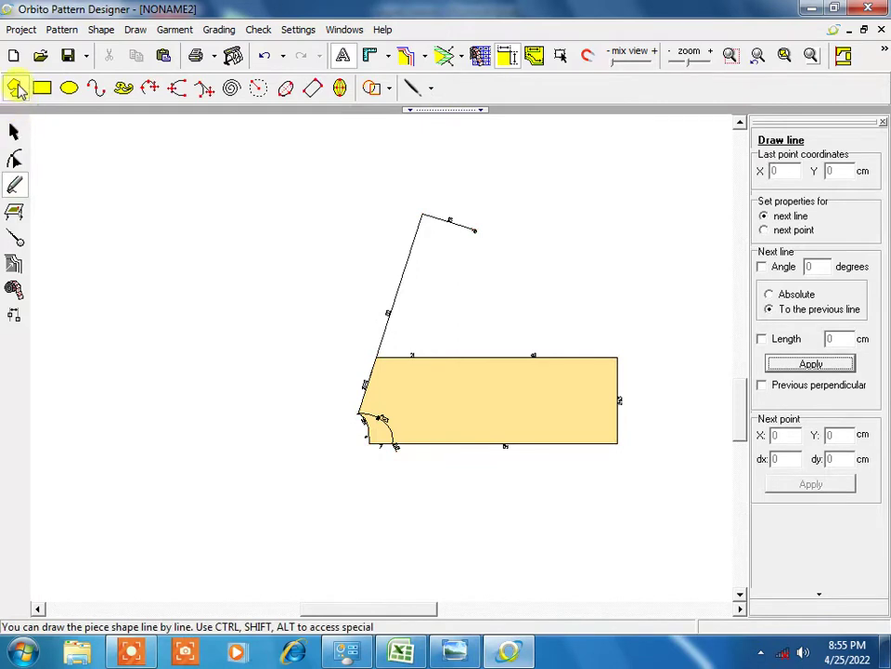
Draw a line from the sleeve's open end down to the 21 cm point.
left_click(15, 88)
left_click(474, 231)
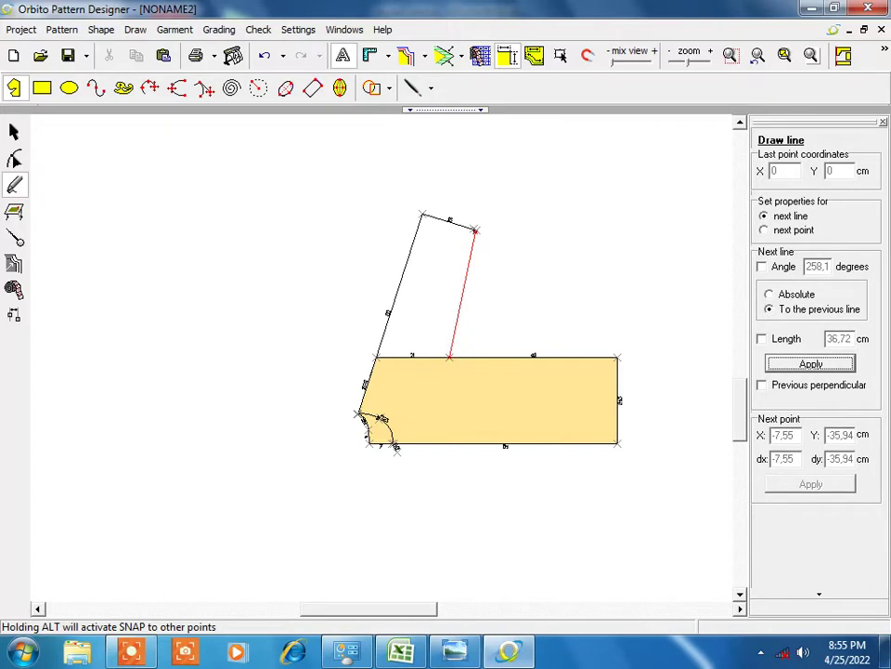
left_click(450, 356)
Continue with a 31.92 cm diagonal from the bicep point across the armhole curve.
scroll(399, 362, "down", 1)
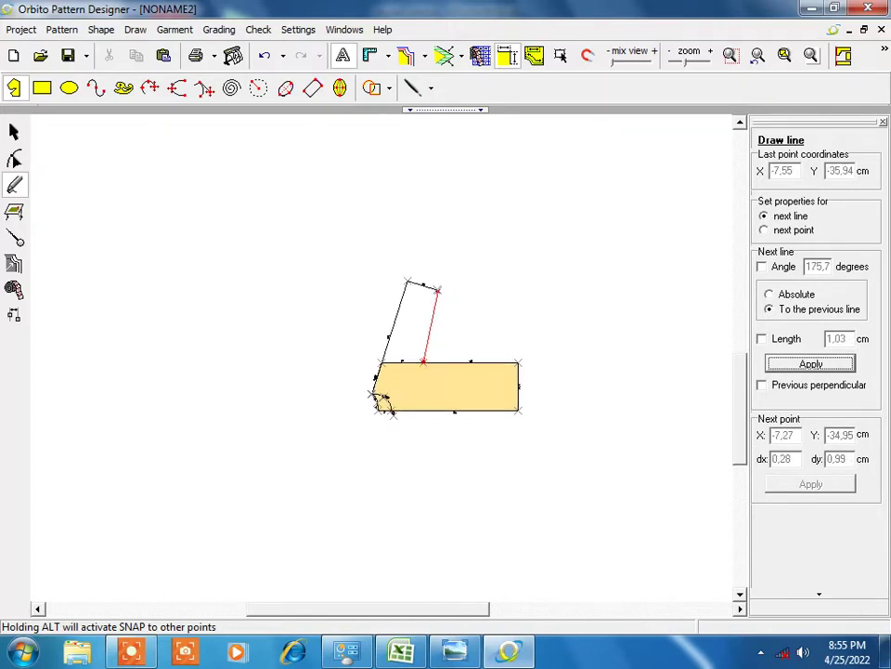
scroll(418, 357, "up", 1)
scroll(371, 353, "up", 1)
scroll(356, 392, "up", 1)
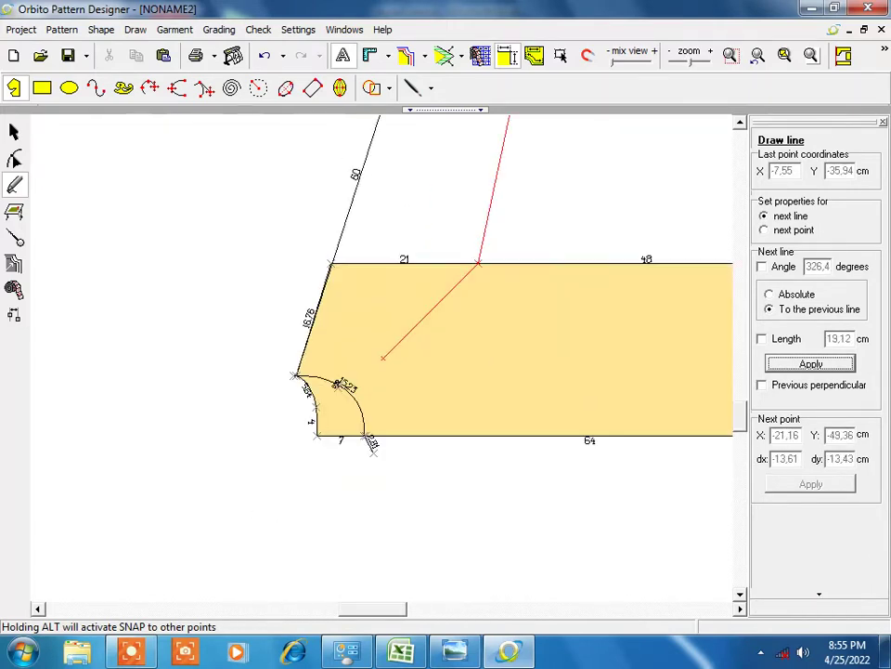
scroll(380, 360, "up", 1)
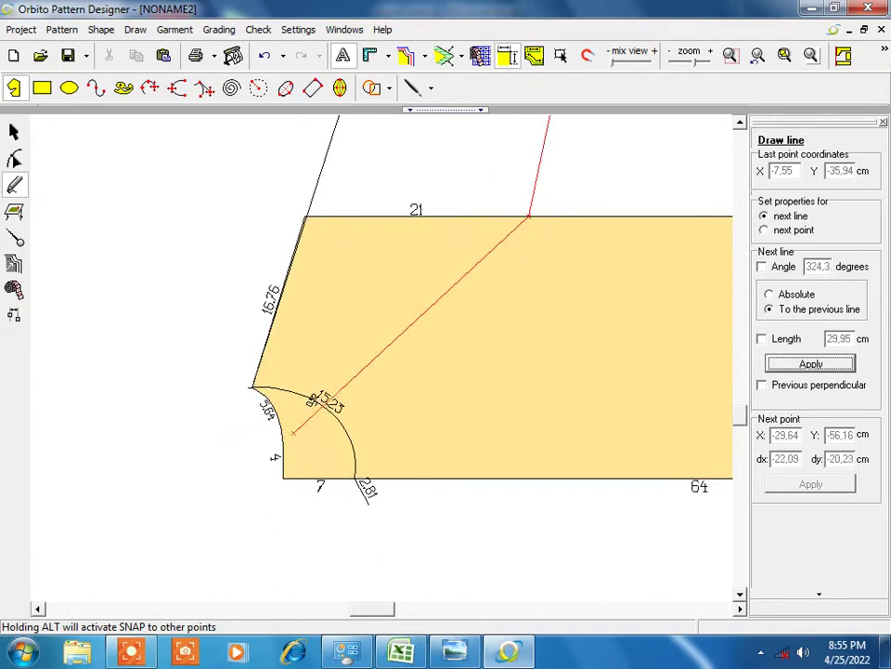
scroll(286, 400, "up", 2)
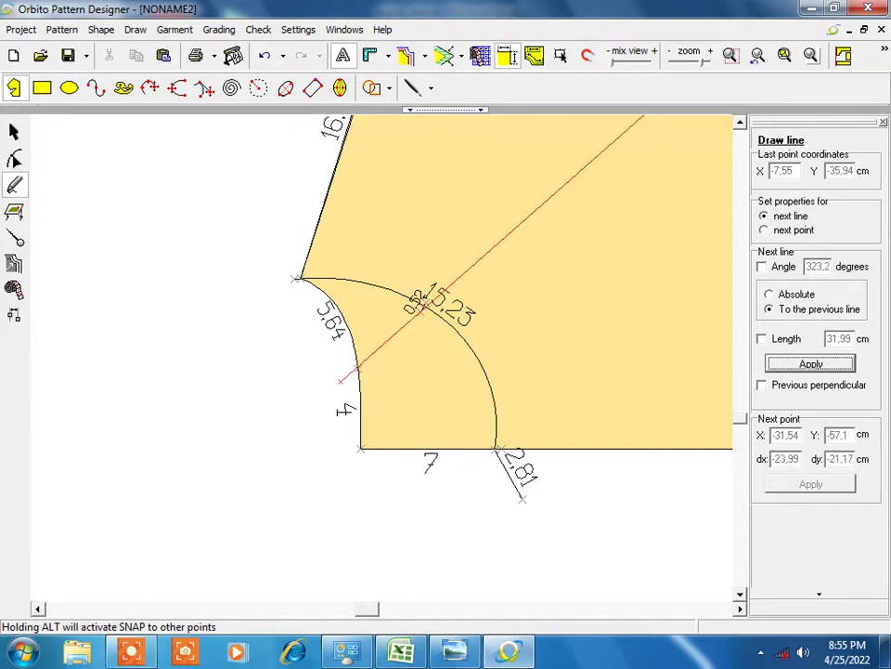
left_click(342, 382)
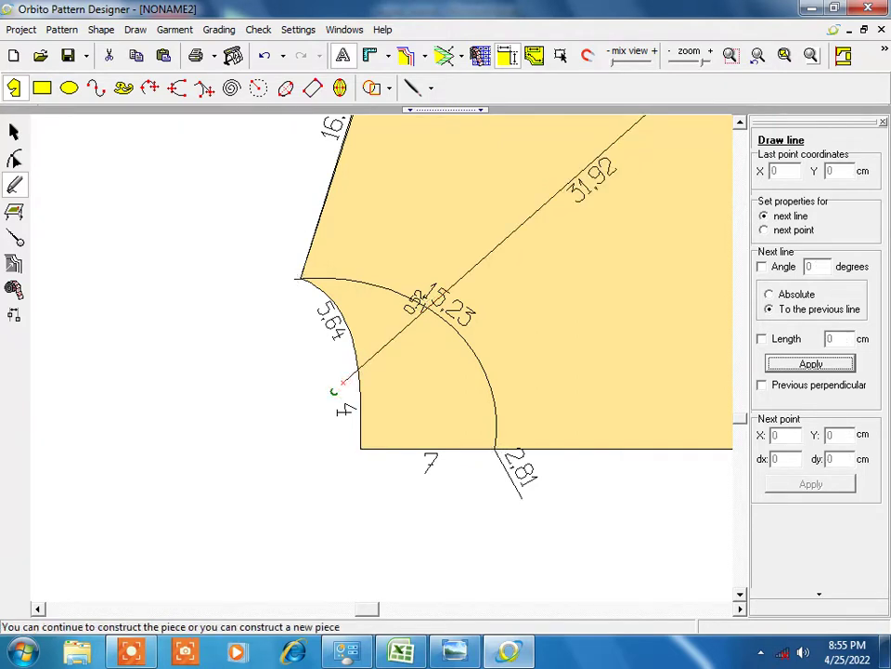
scroll(336, 390, "down", 2)
scroll(344, 392, "down", 2)
scroll(351, 396, "down", 2)
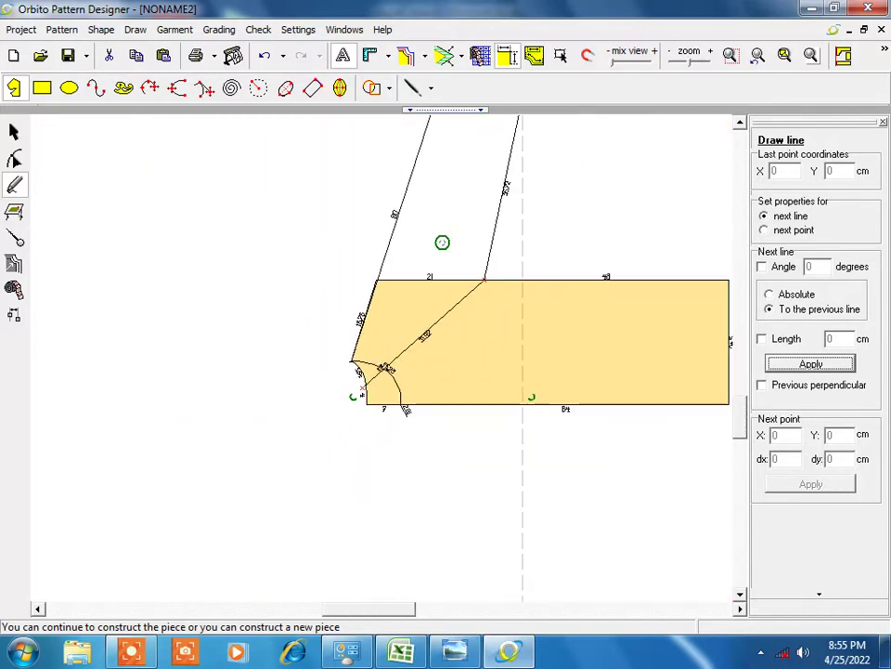
scroll(479, 292, "up", 2)
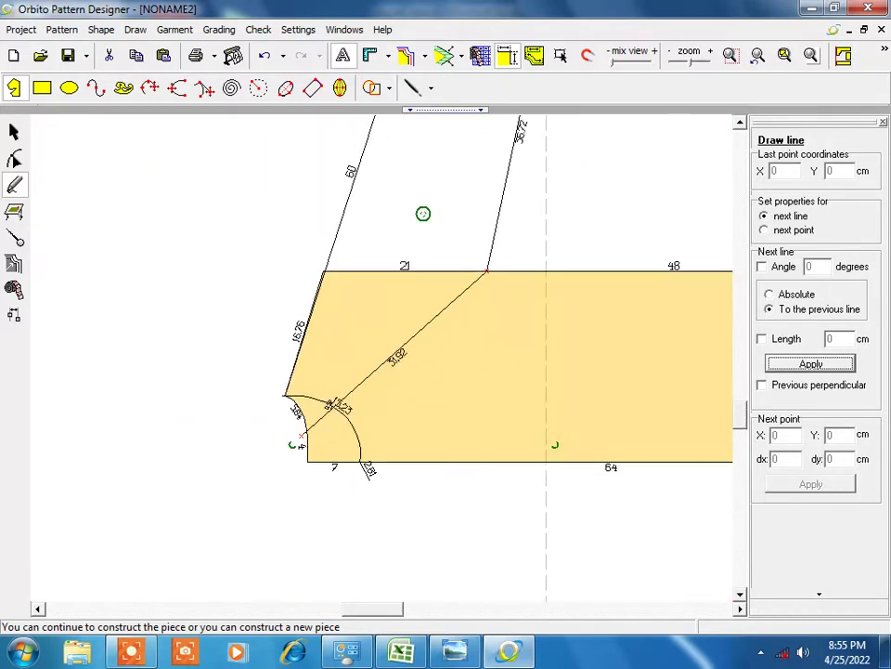
scroll(468, 159, "down", 1)
scroll(513, 168, "up", 2)
scroll(458, 197, "down", 2)
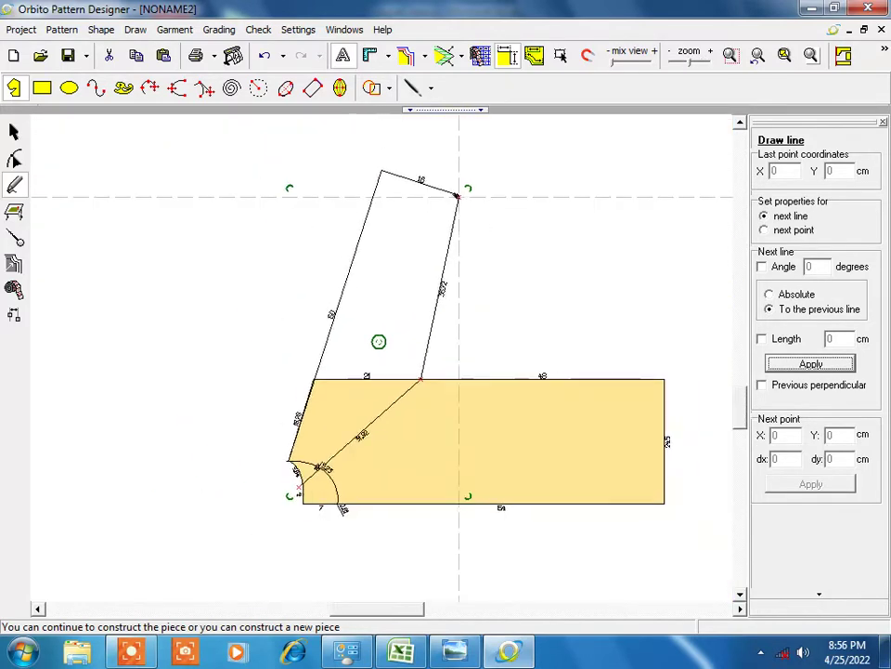
scroll(451, 212, "down", 1)
scroll(452, 213, "up", 2)
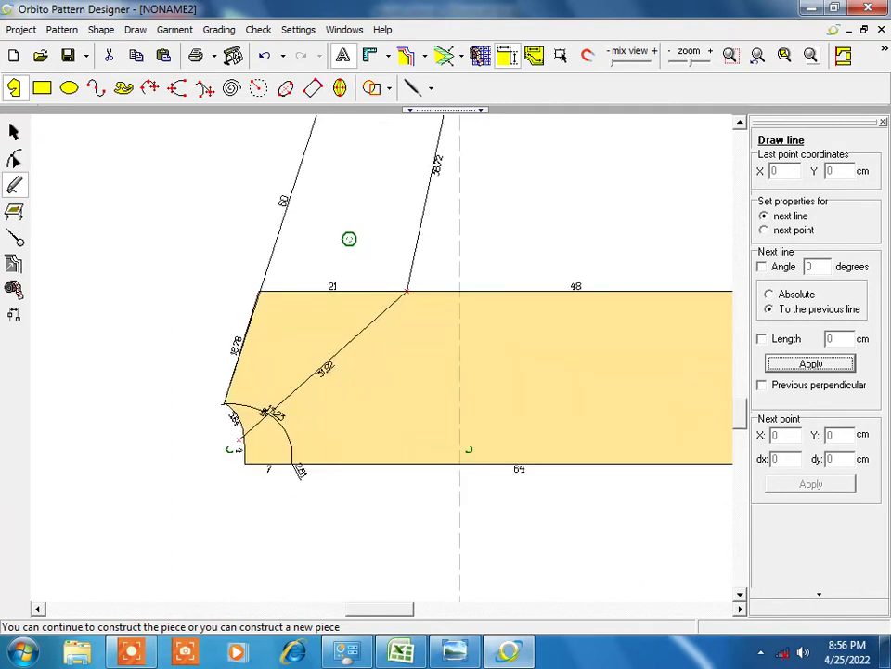
scroll(460, 213, "down", 2)
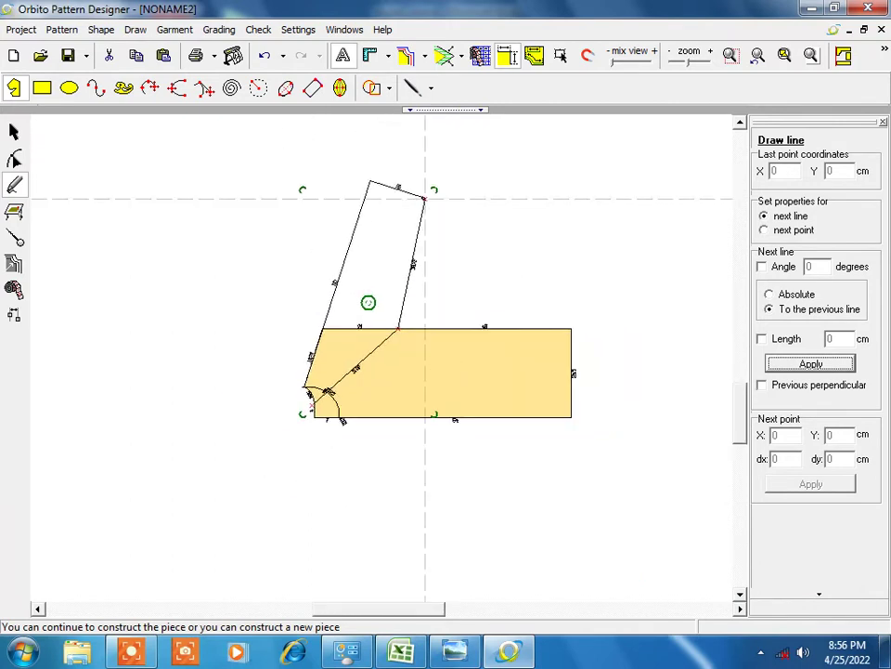
Drag the piece's sleeve-join corner up onto the traced sleeve's top vertex.
left_click(13, 131)
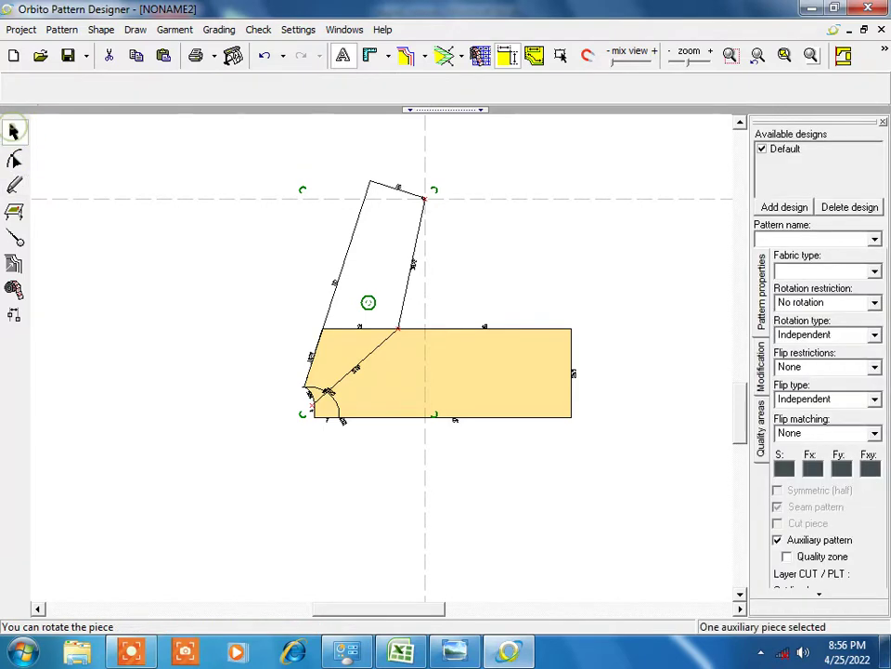
scroll(377, 344, "up", 1)
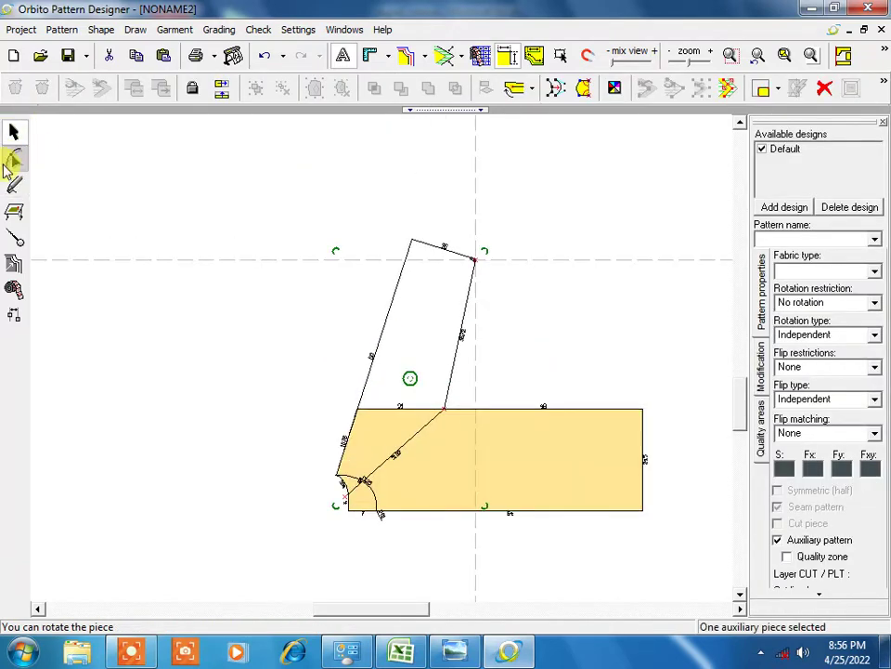
left_click(14, 161)
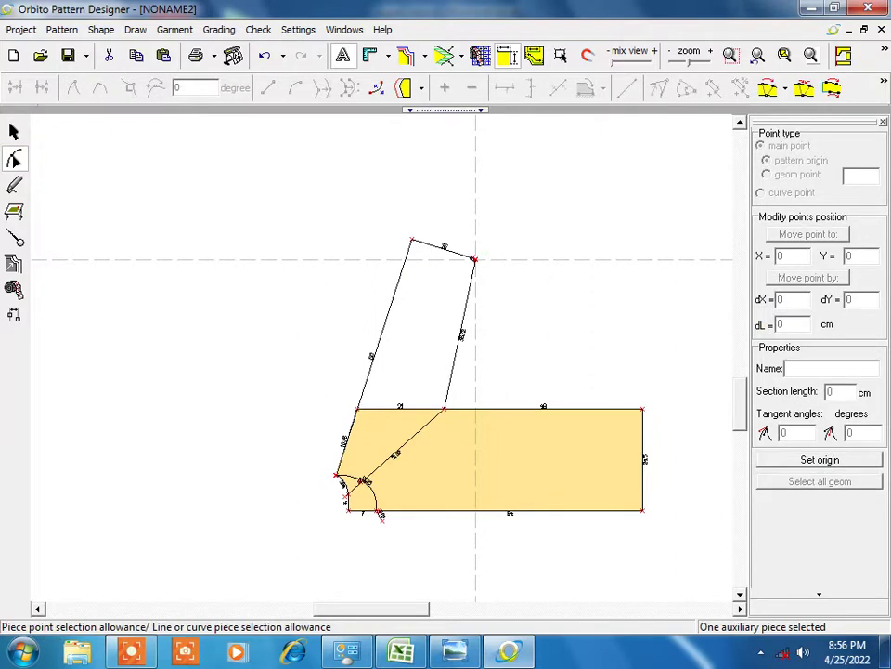
left_click(360, 408)
mouse_move(360, 408)
left_mouse_down()
mouse_move(378, 374)
mouse_move(413, 240)
left_mouse_up()
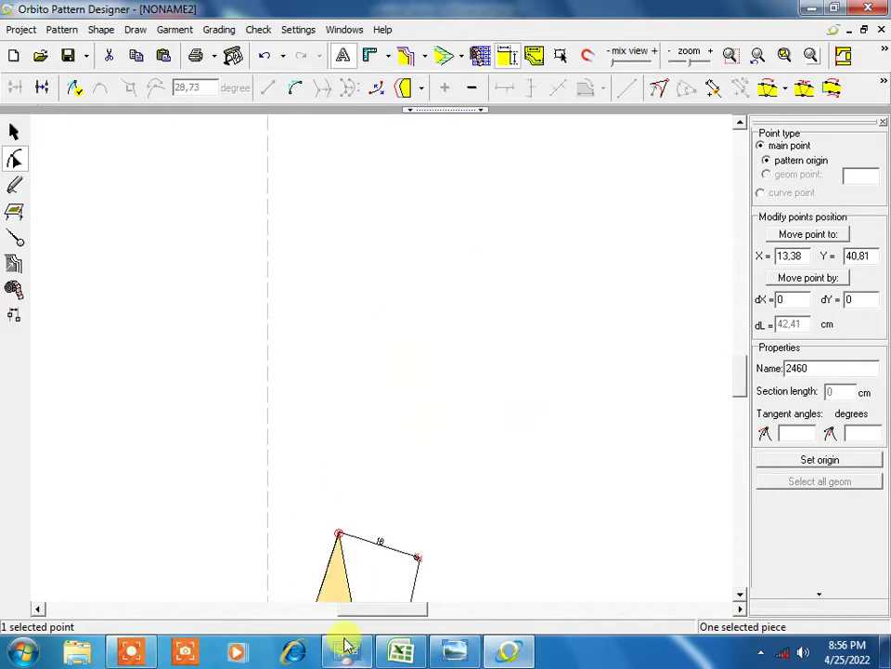
scroll(390, 418, "up", 2)
scroll(390, 418, "up", 1)
scroll(390, 418, "up", 1)
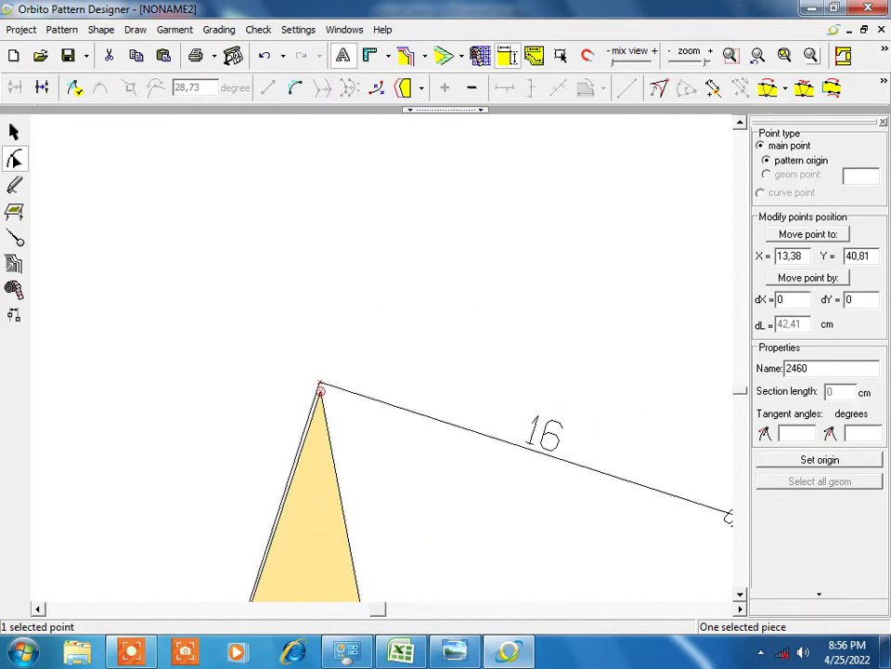
left_click_drag(320, 388, 321, 381)
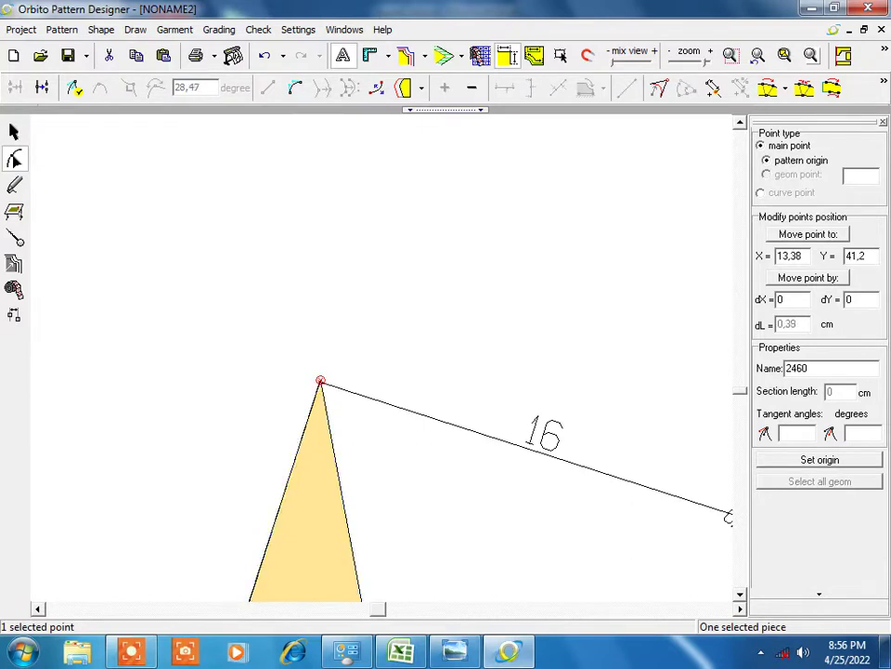
scroll(556, 302, "down", 2)
scroll(555, 306, "down", 2)
scroll(555, 311, "down", 1)
scroll(555, 321, "up", 1)
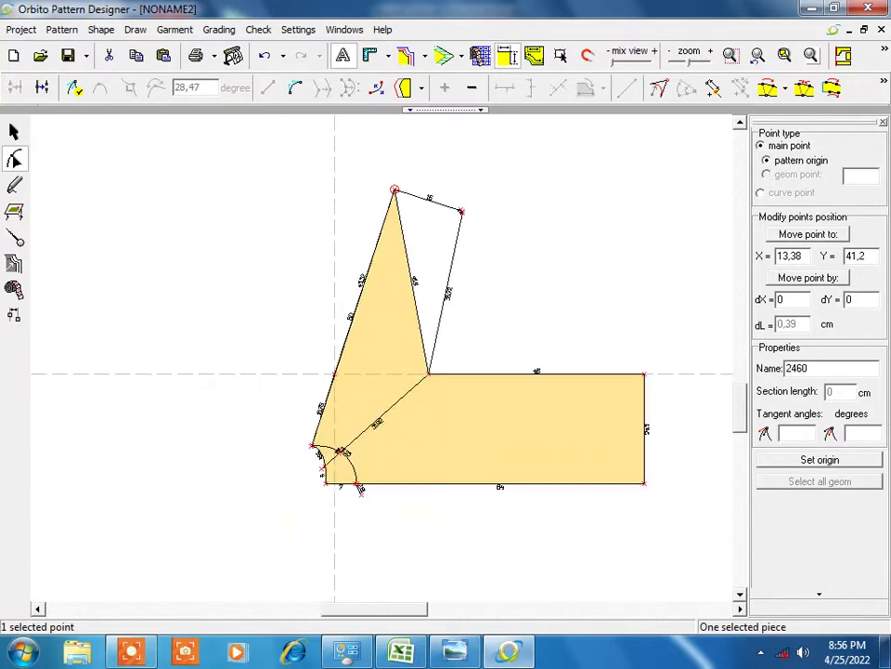
scroll(309, 292, "up", 1)
Add a point on the piece's right edge and pull it toward the sleeve's upper-right corner.
left_click(440, 214)
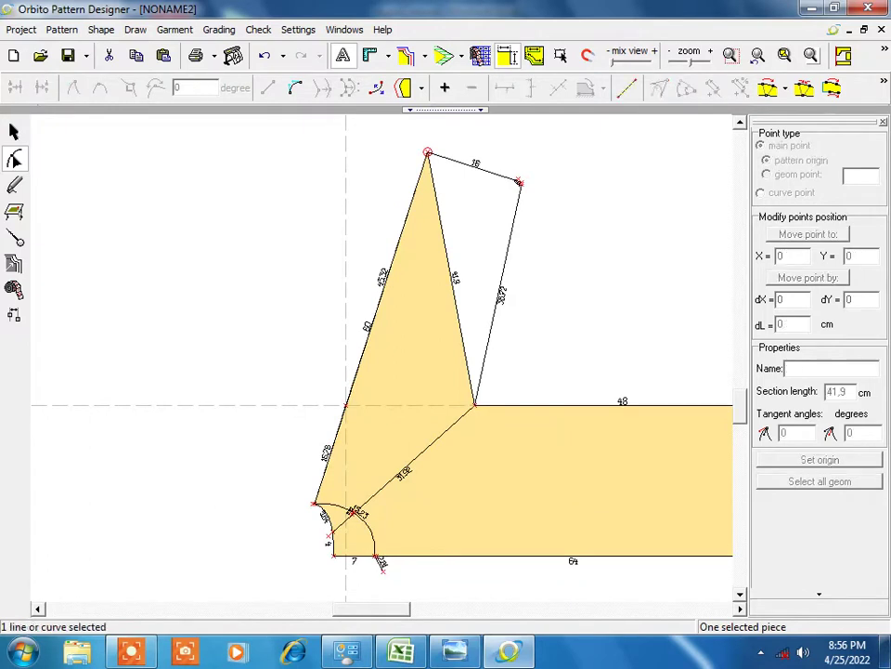
left_click_drag(442, 214, 519, 182)
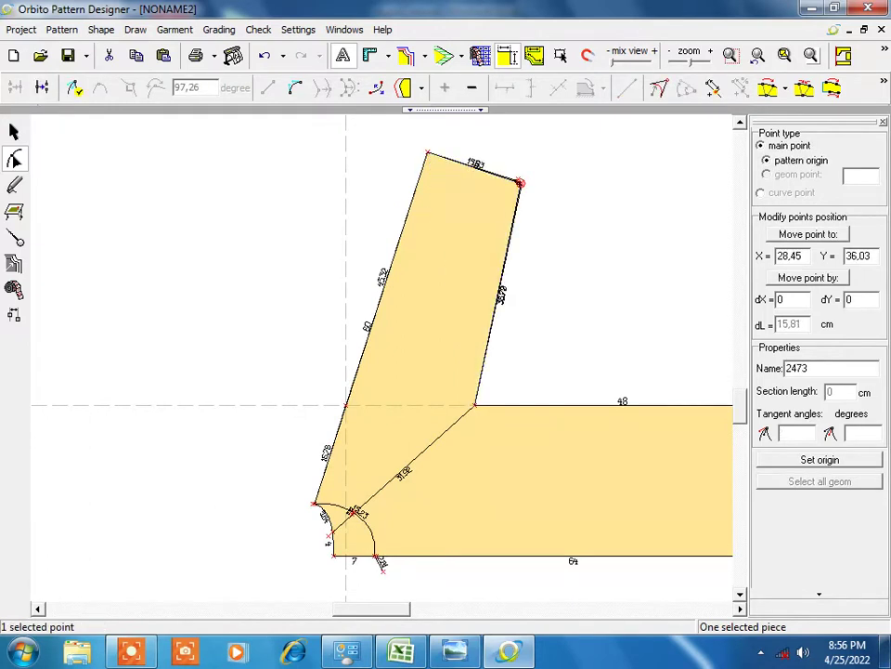
mouse_move(520, 183)
middle_mouse_down()
mouse_move(292, 512)
mouse_move(445, 342)
middle_mouse_up()
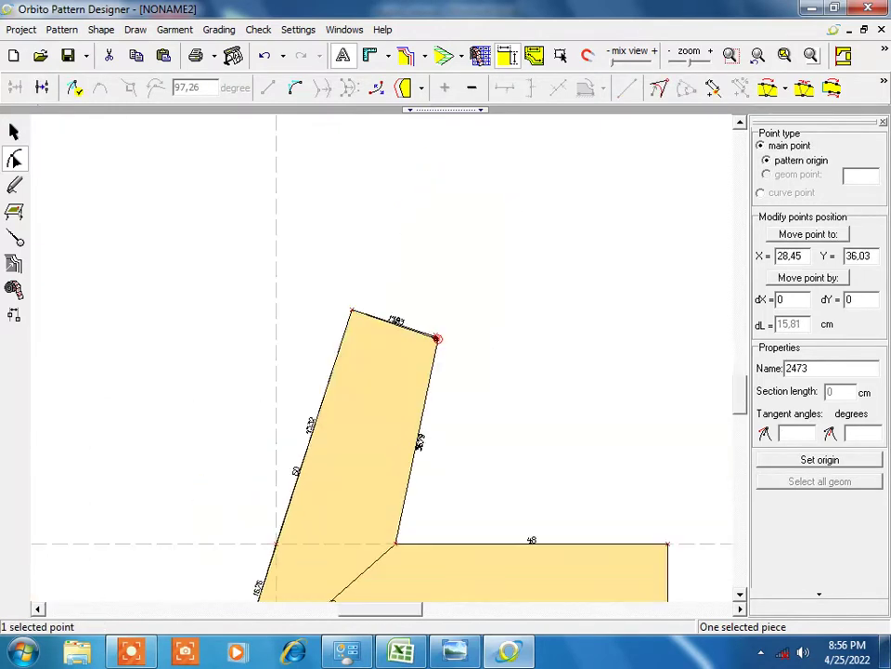
scroll(420, 319, "up", 1)
scroll(388, 352, "up", 2)
mouse_move(389, 352)
middle_mouse_down()
mouse_move(292, 355)
mouse_move(338, 358)
middle_mouse_up()
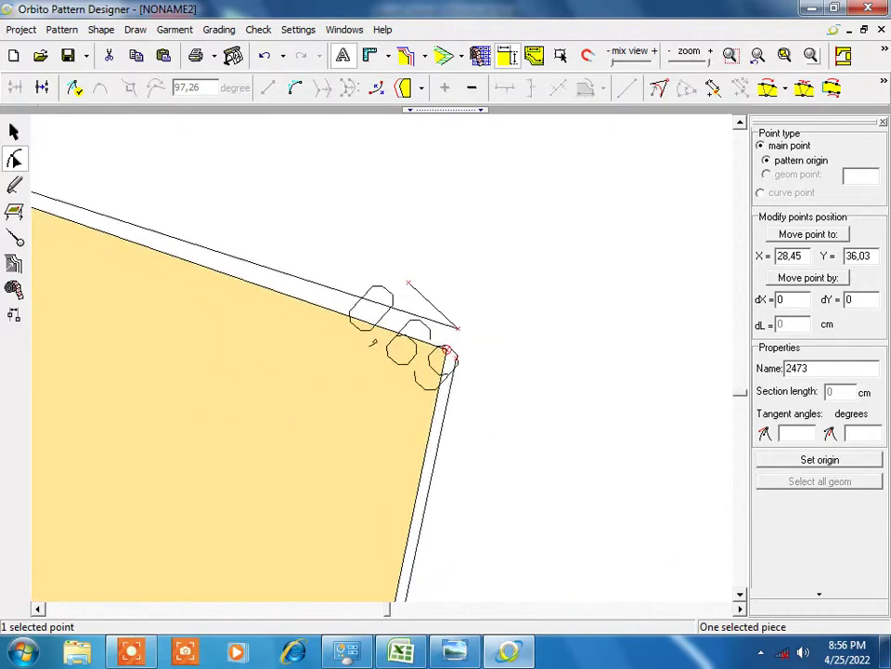
left_click_drag(457, 328, 454, 353)
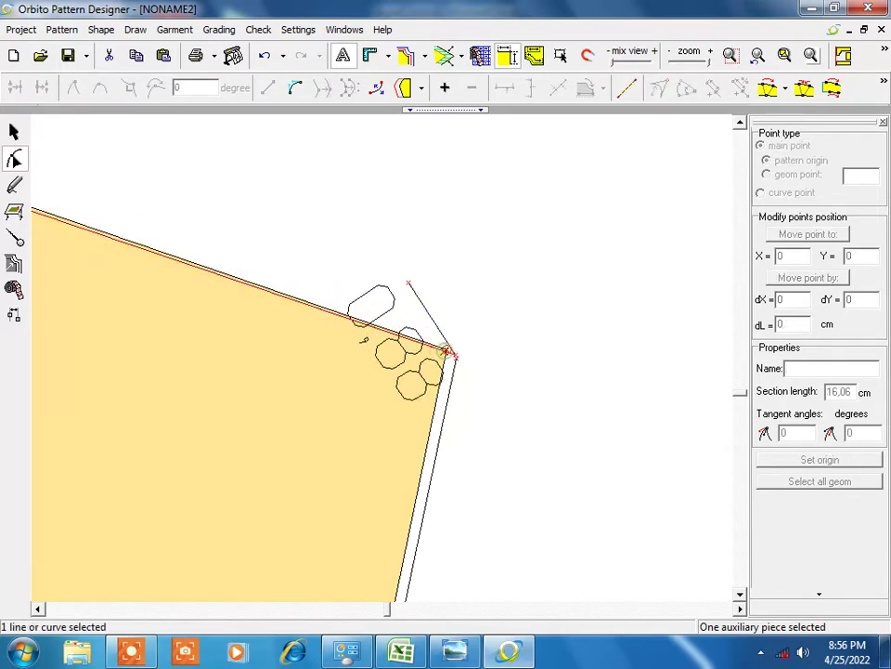
Snap the piece's upper-right corner onto the traced outline's corner, making the opening edge 16.05 cm.
key("Escape")
left_click(362, 337)
left_click(448, 352)
scroll(447, 362, "up", 1)
scroll(448, 362, "up", 1)
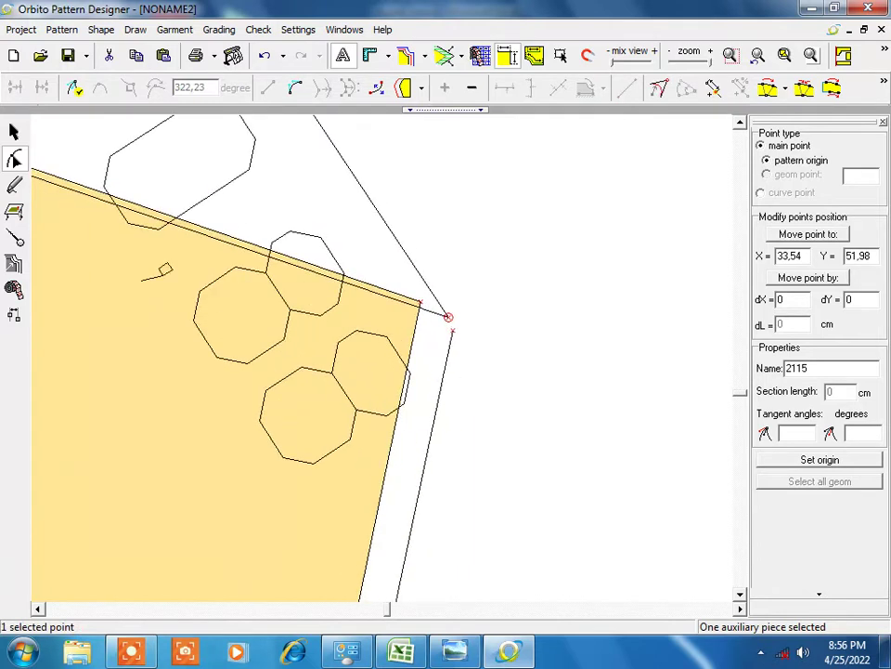
left_click_drag(421, 301, 446, 317)
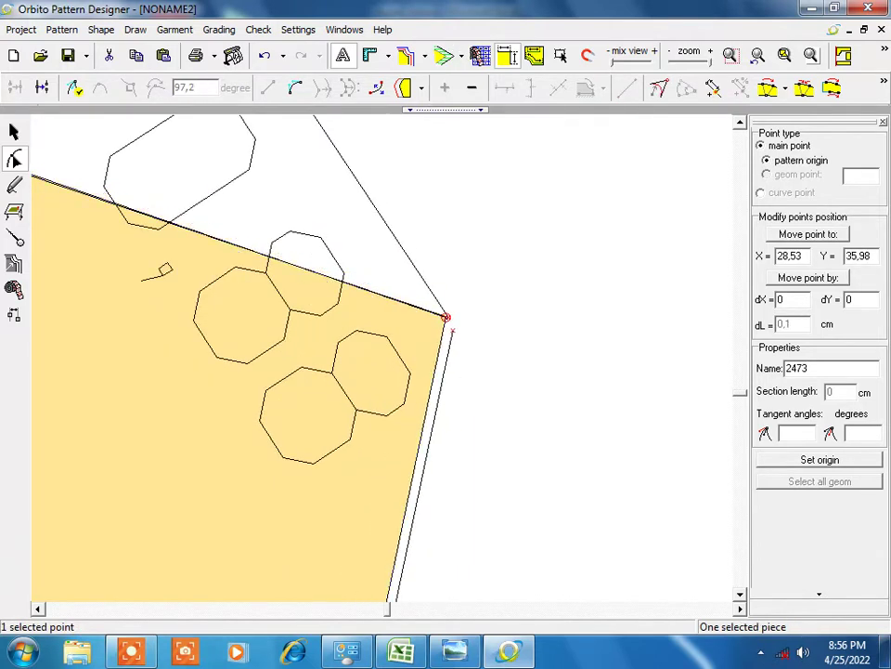
left_click(447, 317)
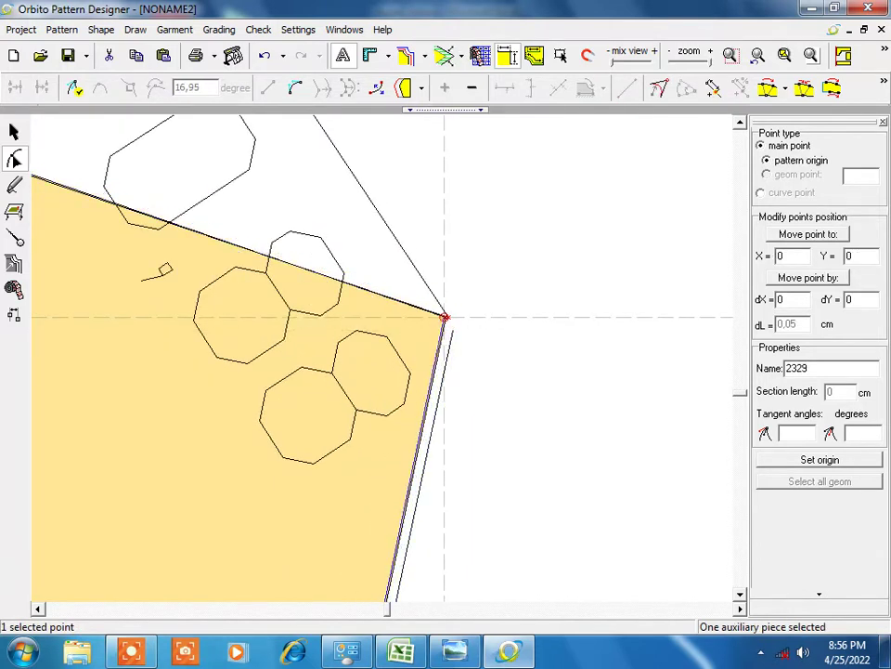
scroll(447, 316, "up", 3)
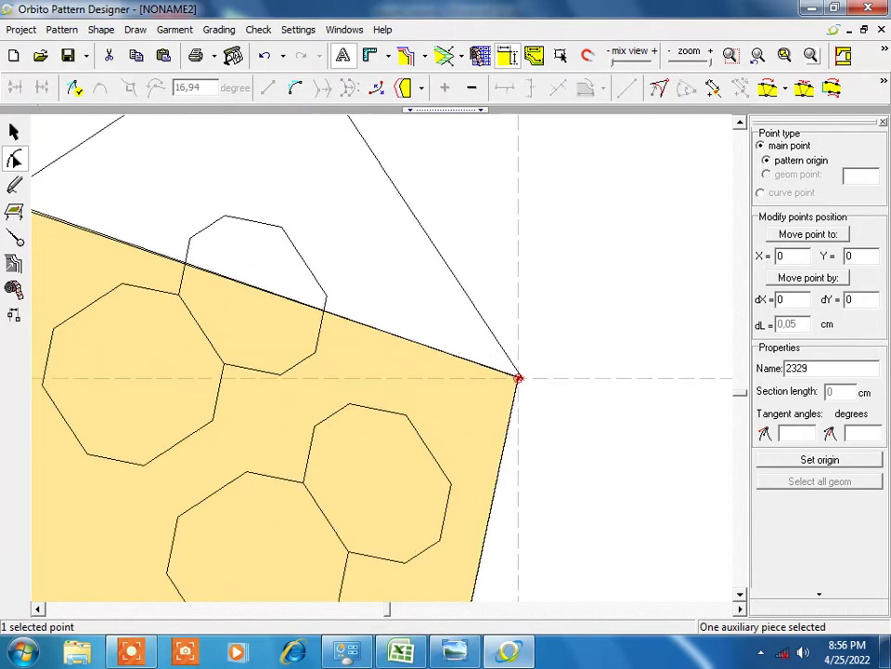
scroll(441, 421, "down", 1)
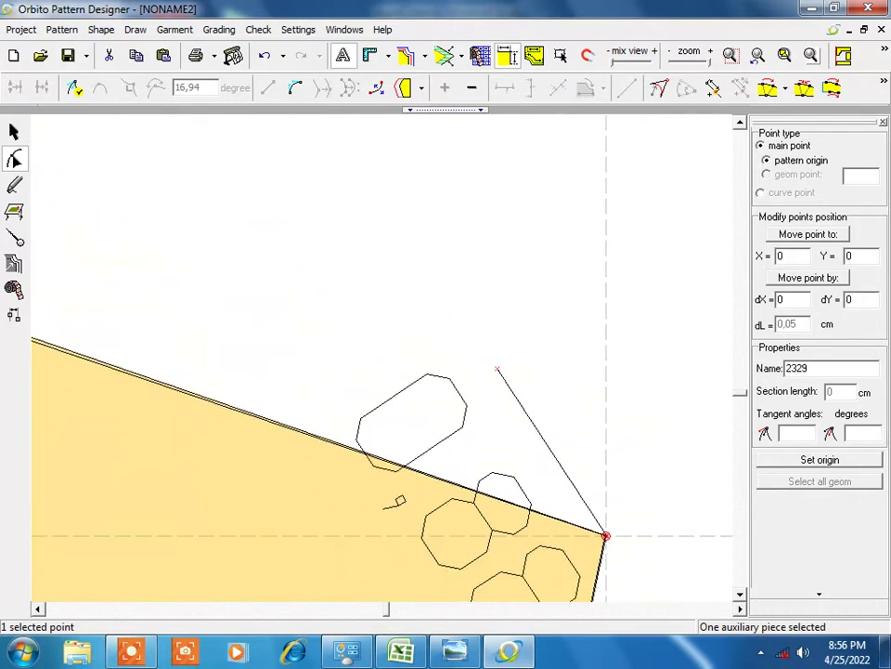
scroll(441, 421, "down", 1)
scroll(441, 421, "down", 1)
scroll(441, 421, "down", 1)
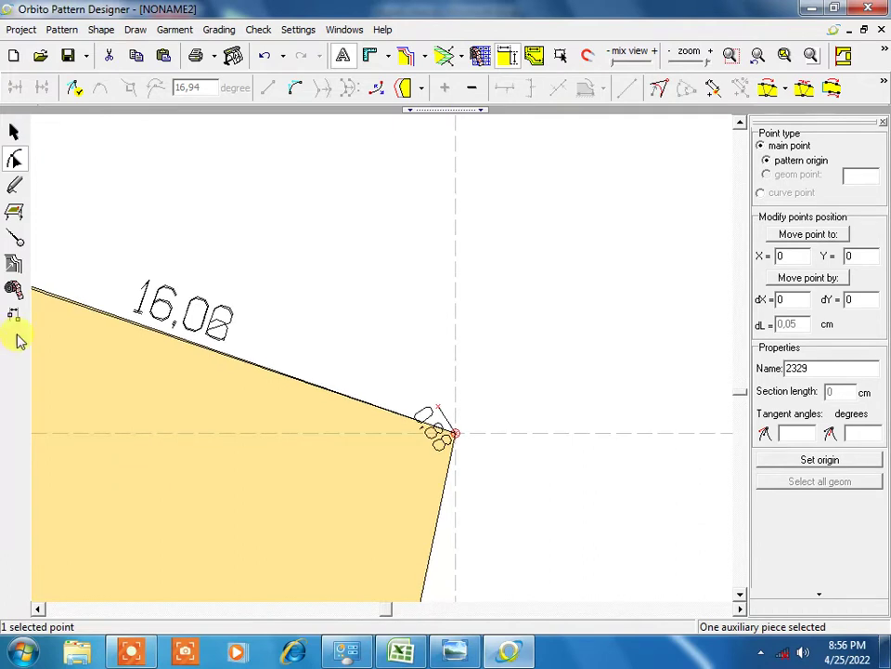
scroll(382, 362, "down", 2)
scroll(382, 362, "down", 1)
scroll(154, 349, "up", 3)
scroll(418, 372, "up", 2)
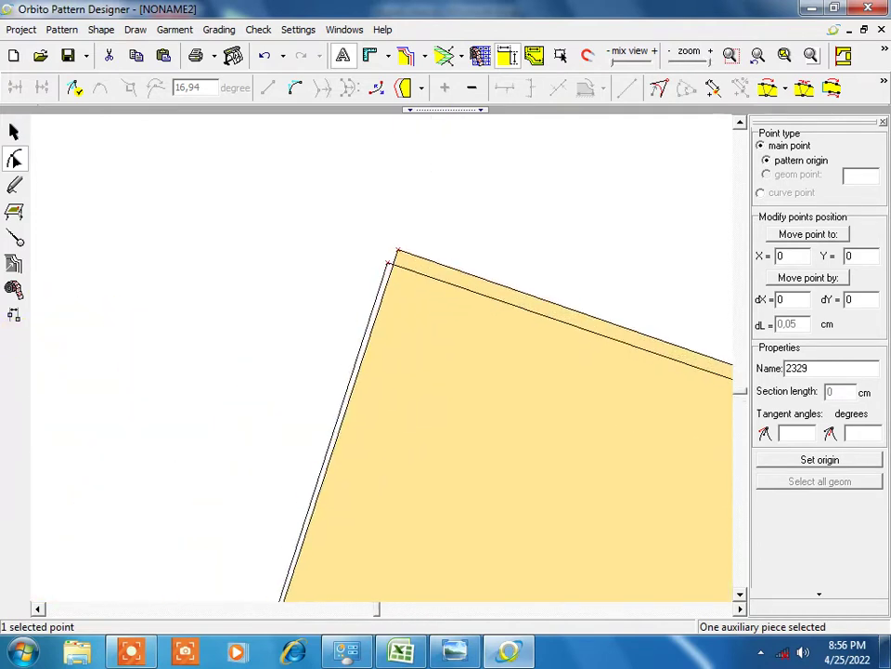
Check the sleeve's top-left corner, now at X 13.33, Y 41.12.
left_click(389, 265)
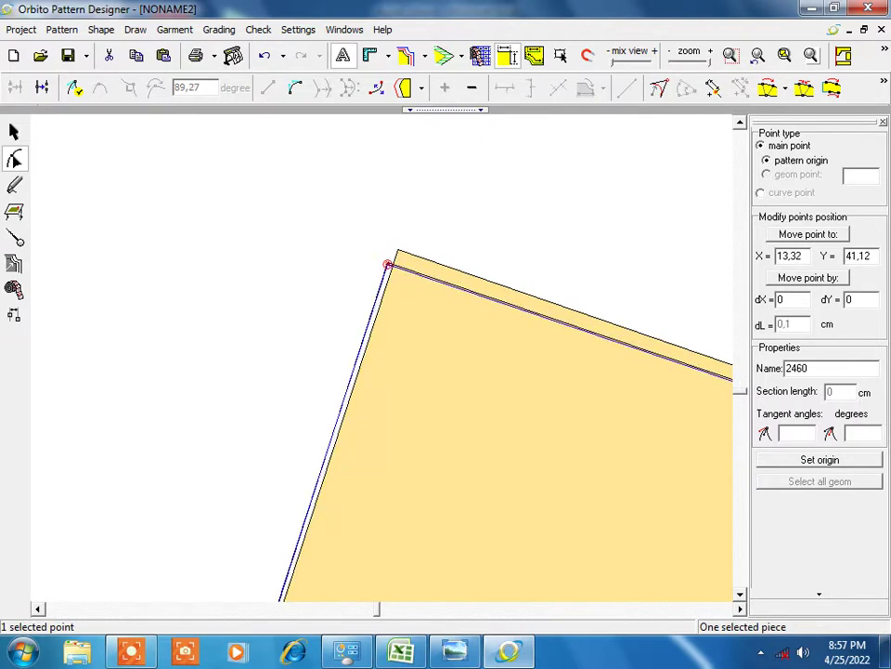
scroll(423, 501, "down", 3)
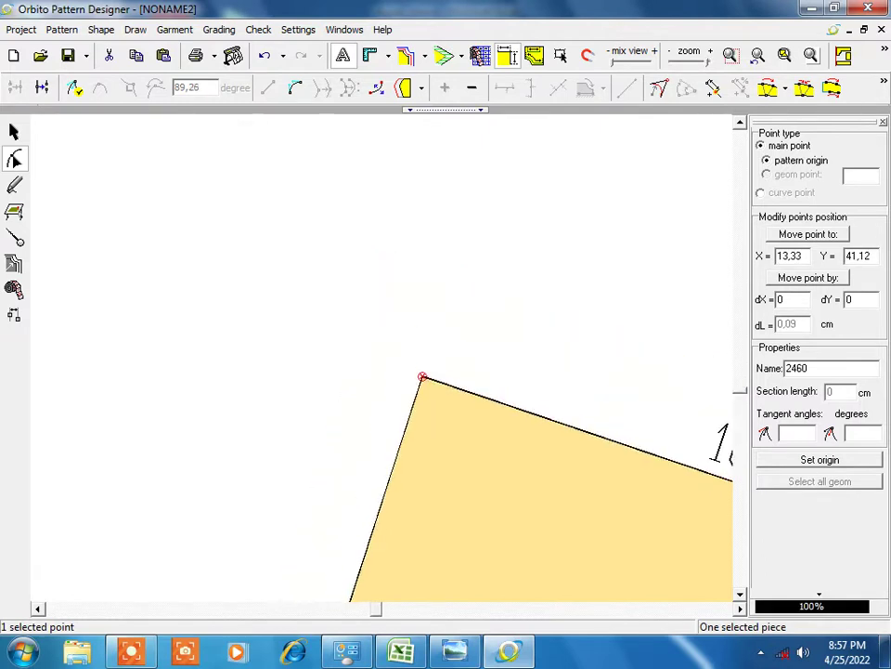
scroll(423, 502, "down", 2)
scroll(423, 502, "up", 1)
scroll(422, 501, "up", 1)
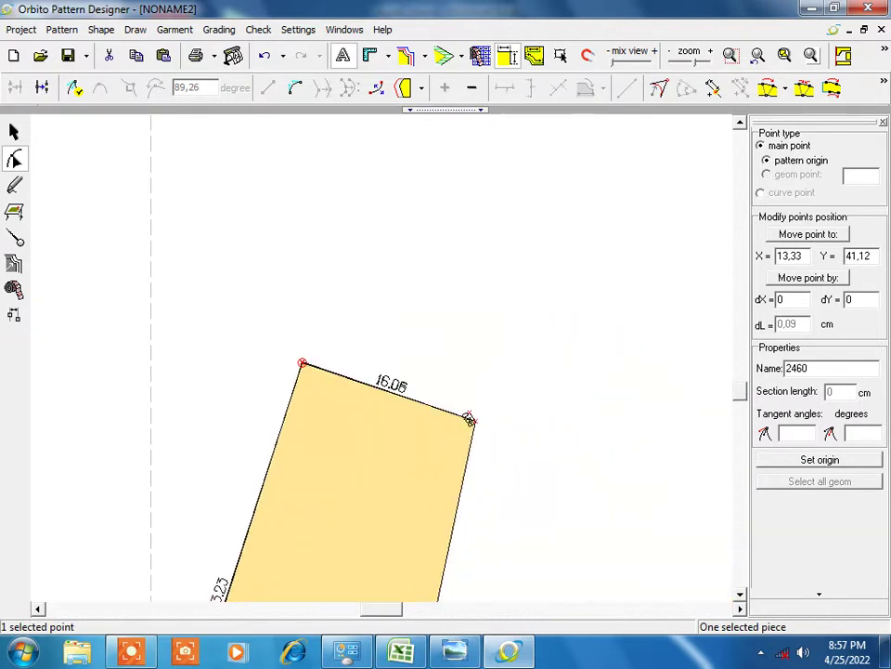
scroll(405, 420, "up", 2)
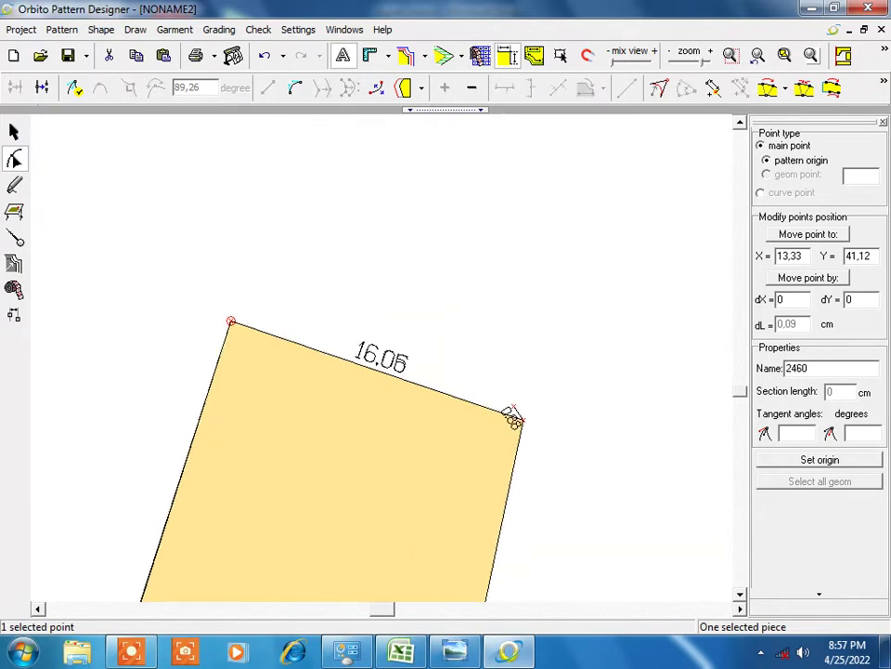
scroll(232, 446, "down", 2)
scroll(232, 446, "down", 1)
scroll(344, 478, "up", 1)
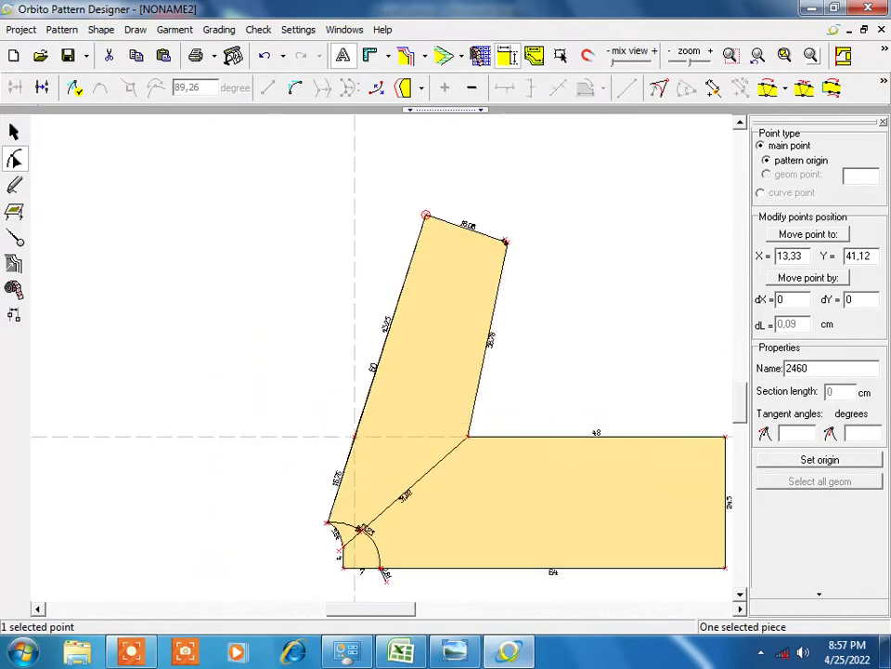
scroll(358, 433, "up", 2)
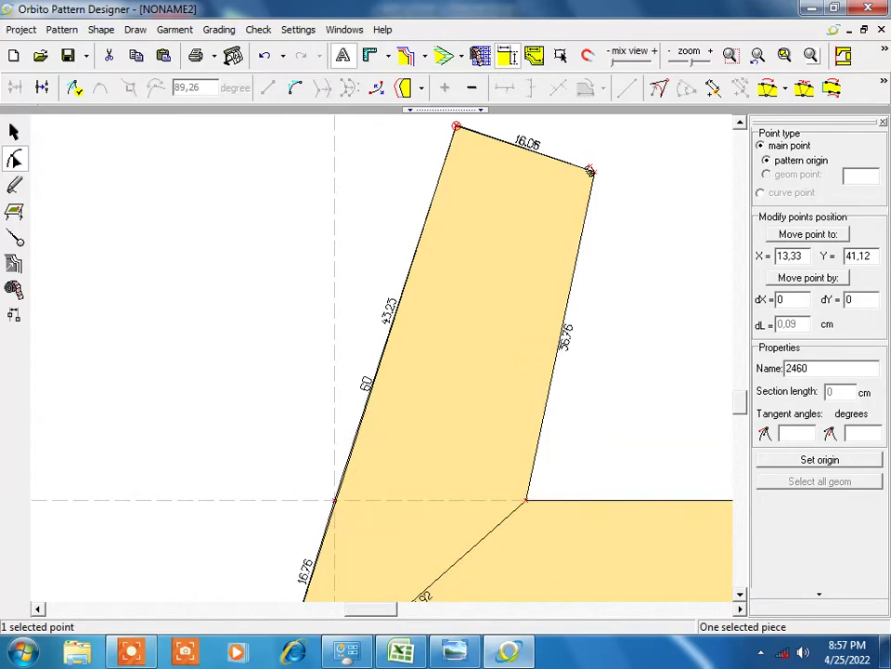
scroll(422, 283, "down", 2)
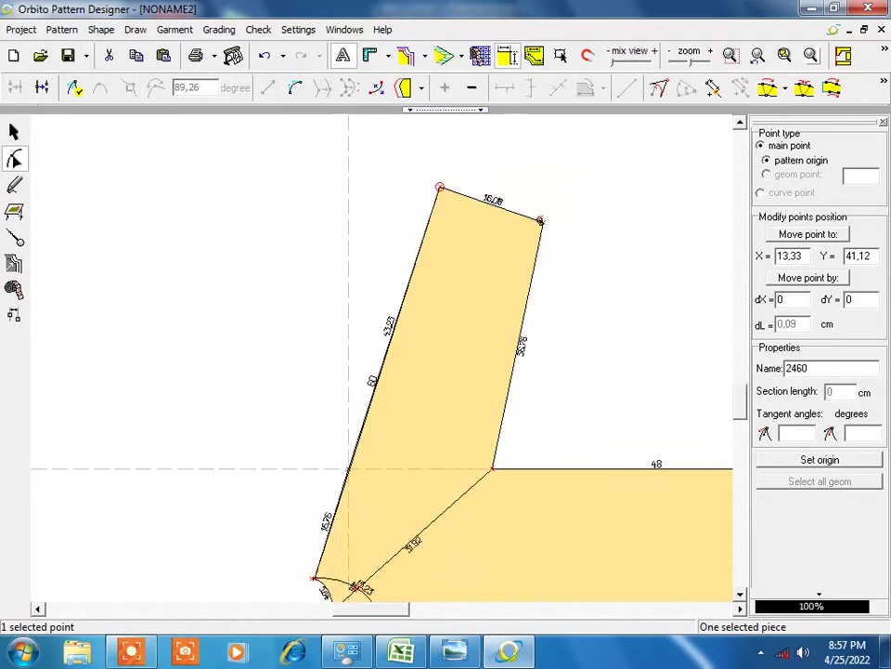
scroll(385, 357, "up", 1)
scroll(385, 357, "up", 1)
scroll(356, 342, "up", 1)
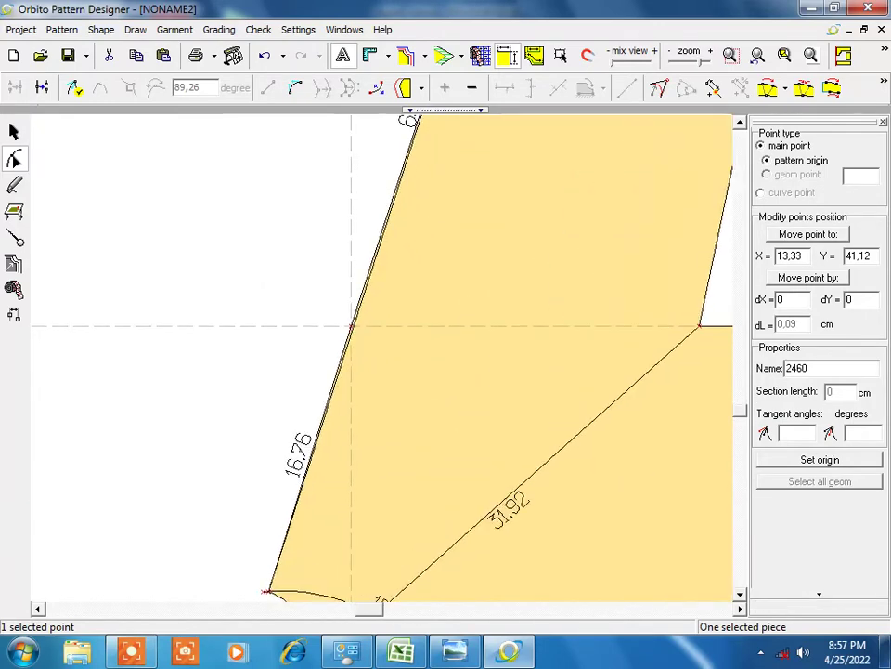
scroll(338, 325, "up", 1)
scroll(332, 325, "up", 1)
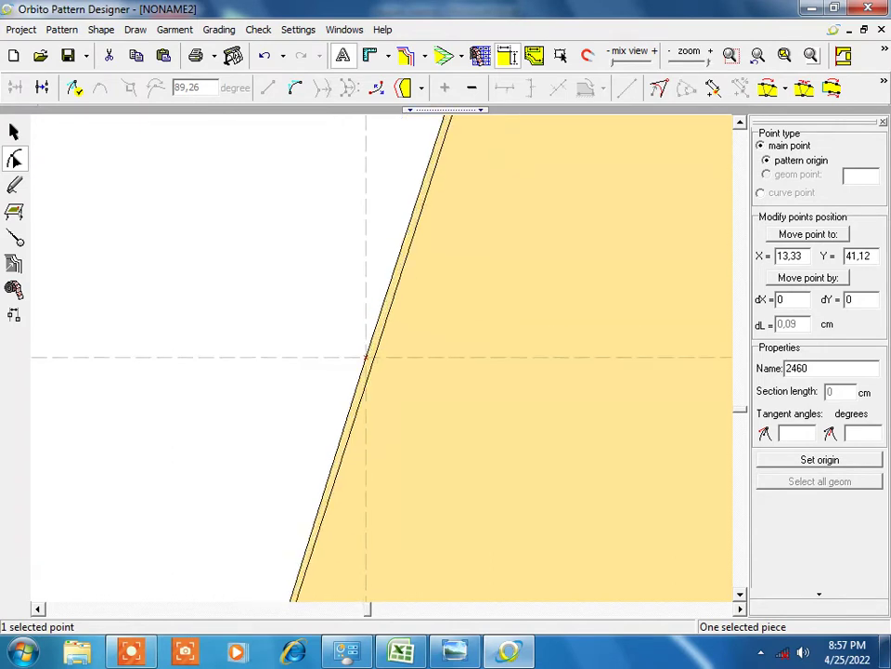
left_click(366, 356)
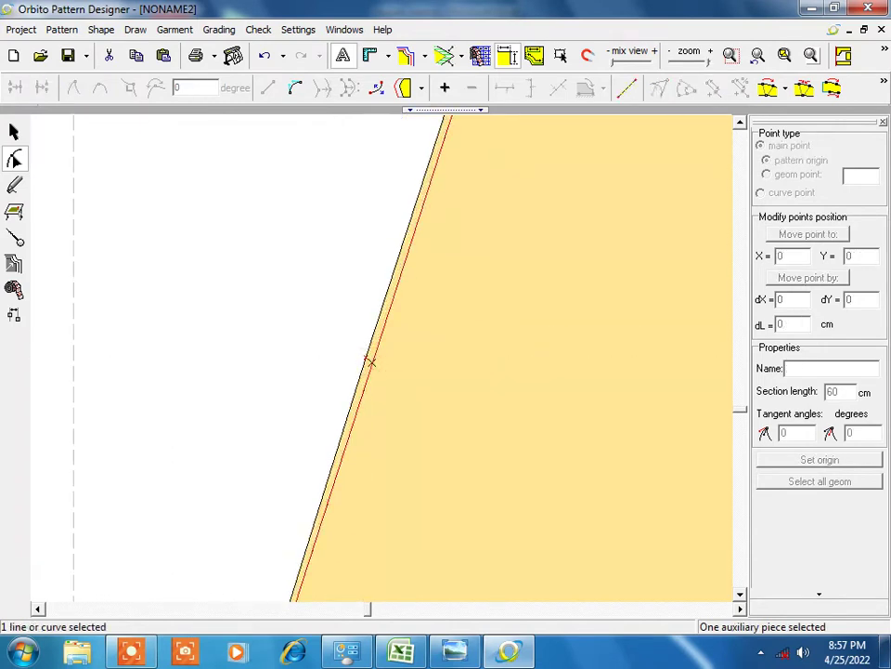
left_click(363, 358)
left_click(365, 359)
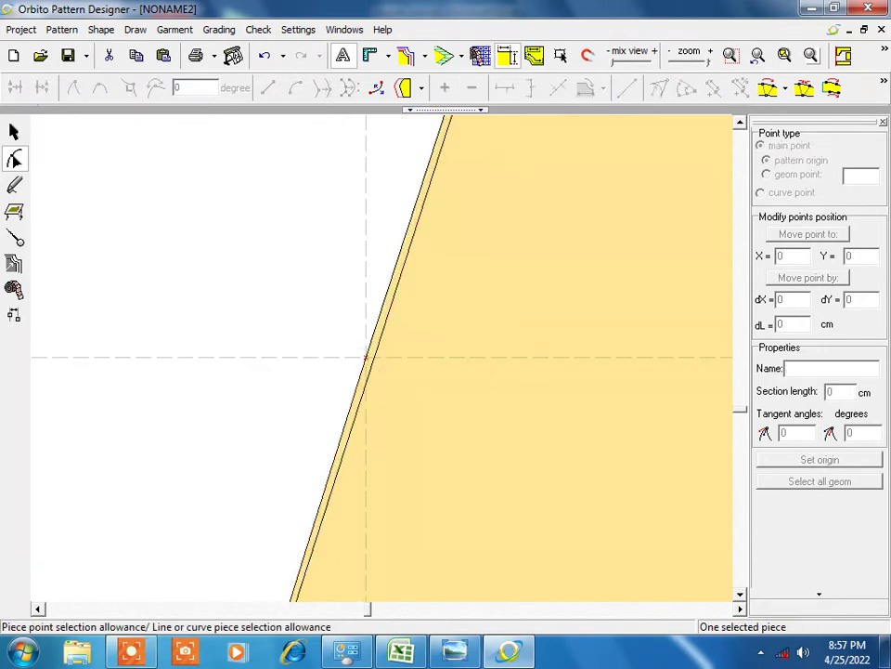
left_click(367, 357)
left_click_drag(370, 356, 374, 357)
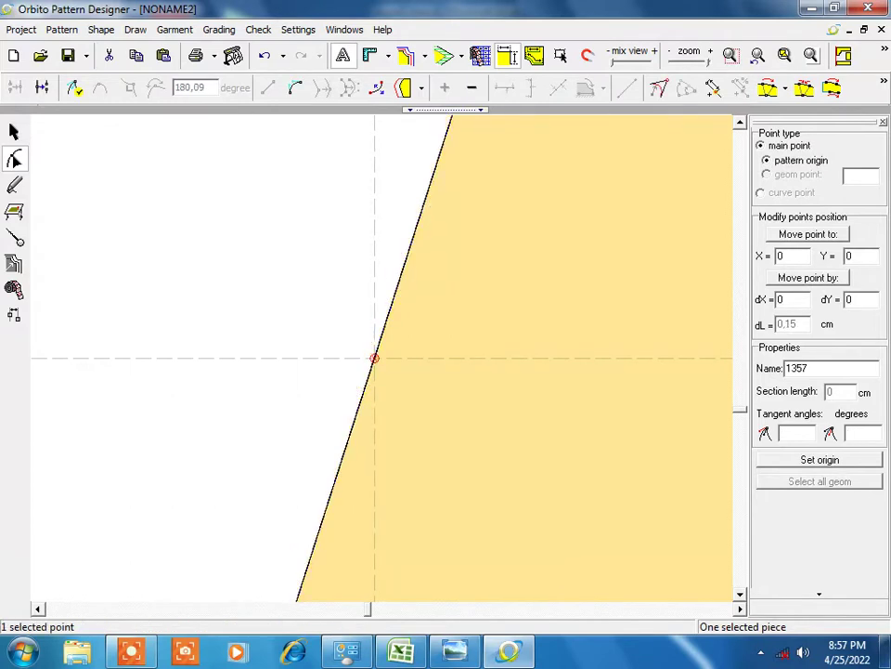
scroll(399, 377, "down", 1)
scroll(399, 377, "down", 2)
scroll(399, 376, "down", 2)
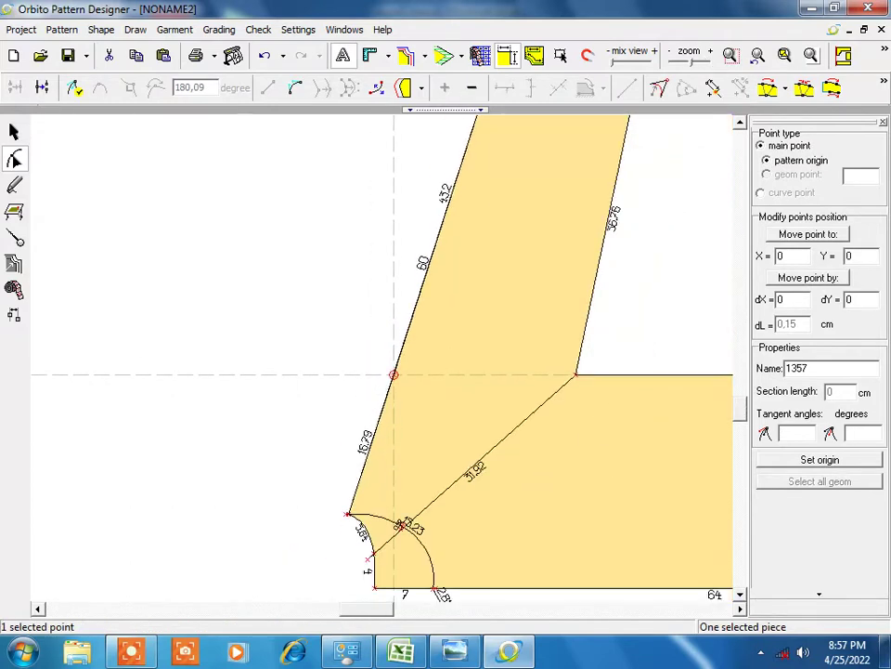
scroll(506, 471, "up", 2)
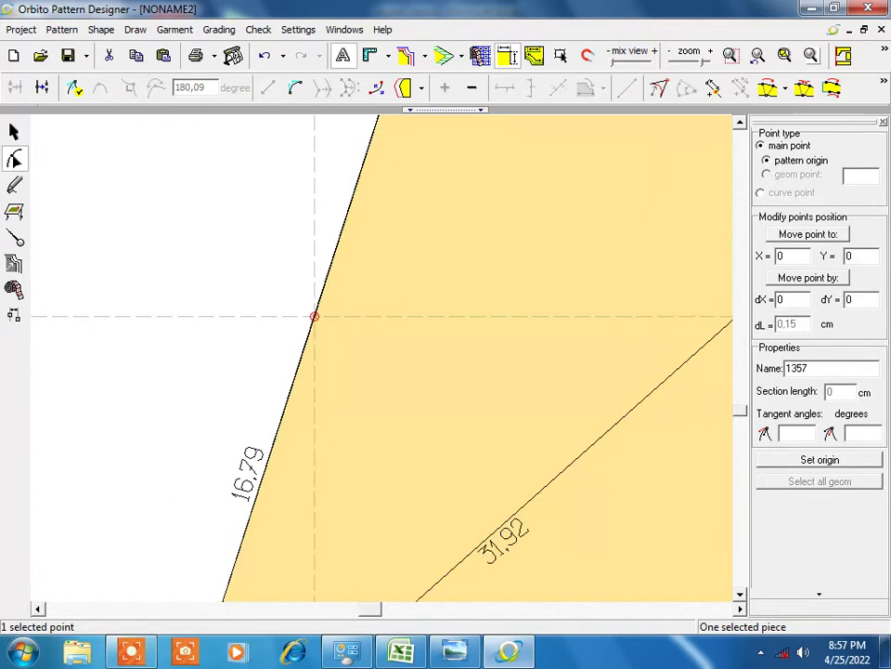
scroll(394, 378, "down", 1)
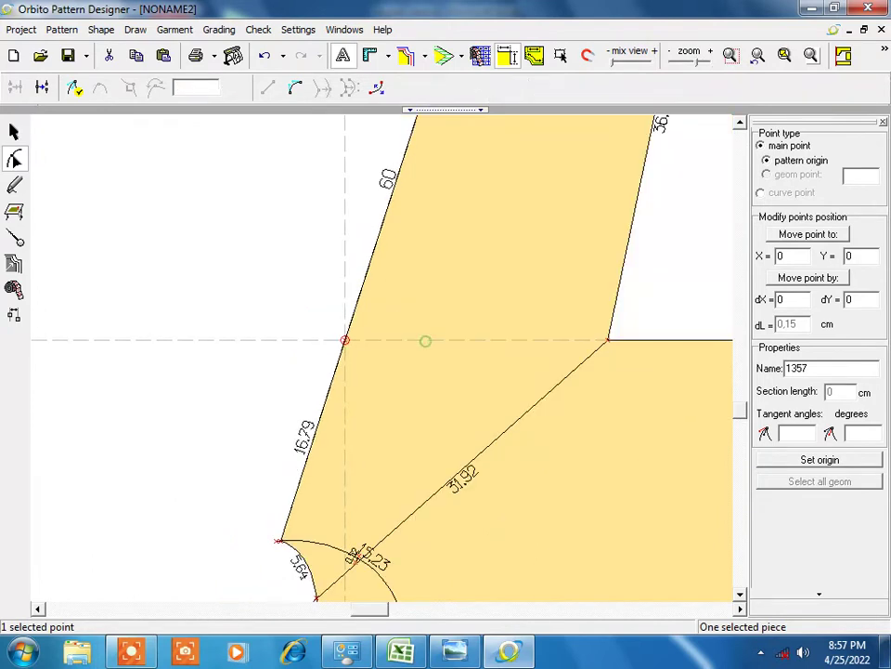
key("Left")
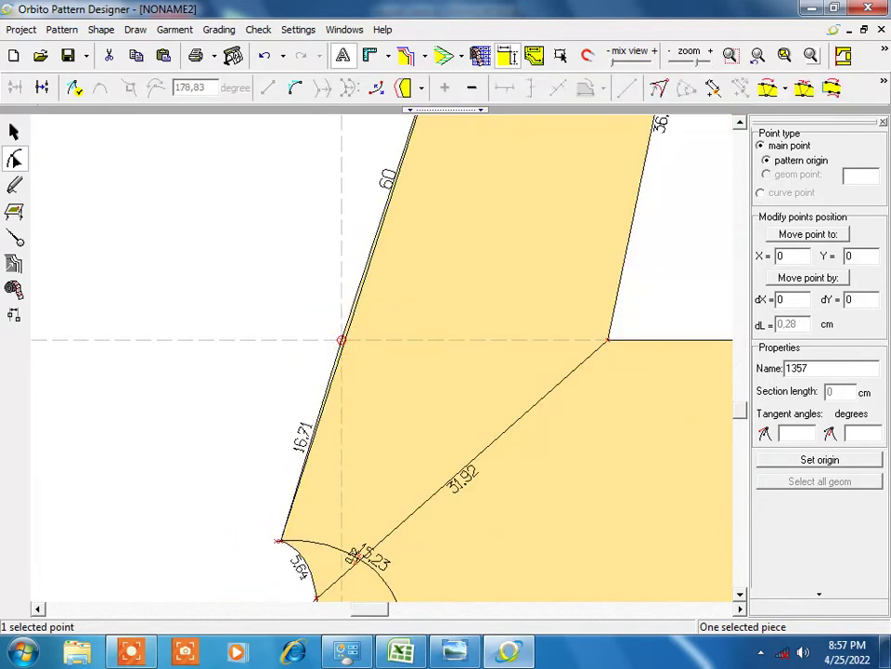
key("ctrl+z")
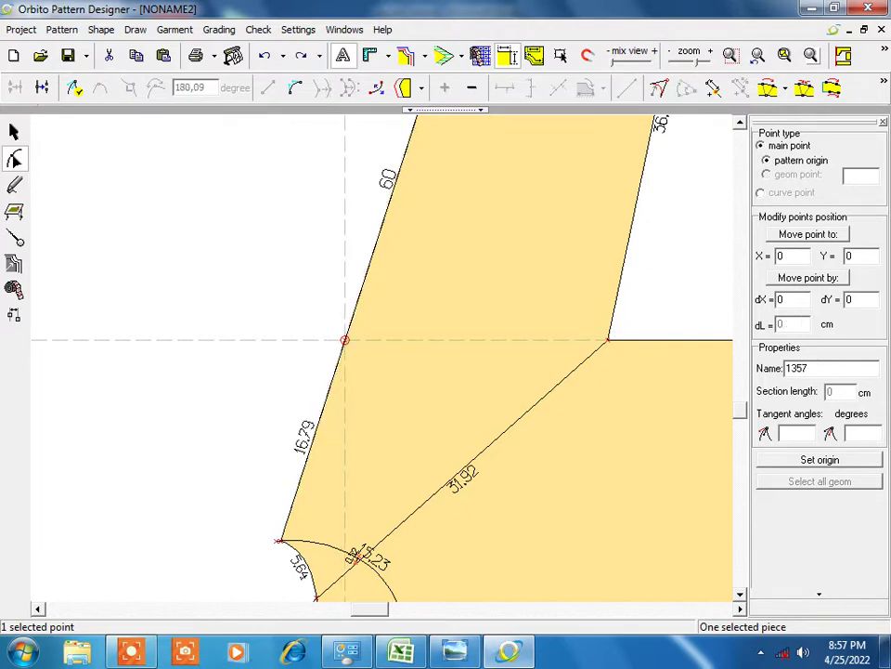
scroll(387, 371, "up", 1)
scroll(388, 372, "down", 2)
scroll(387, 372, "down", 1)
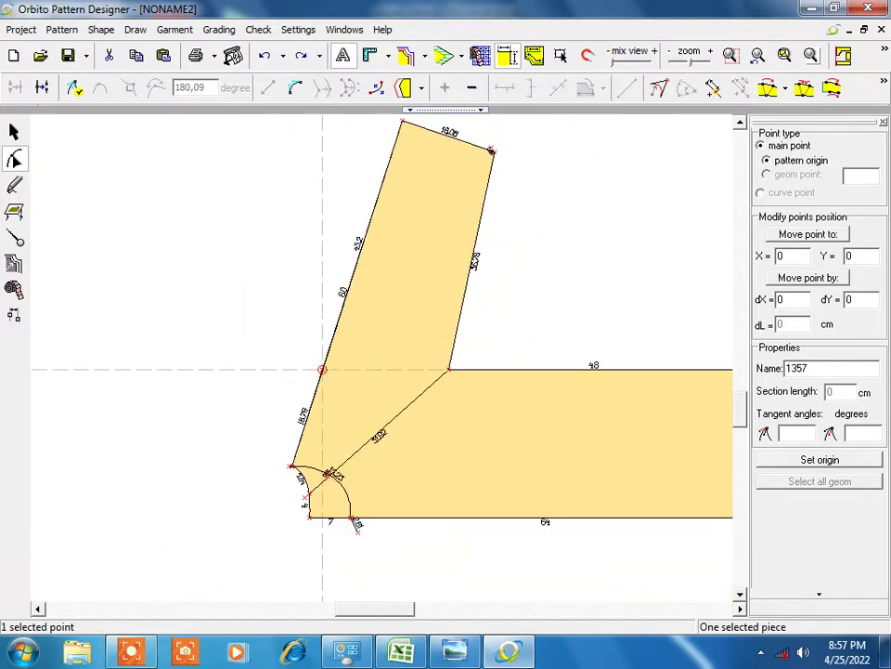
scroll(297, 412, "up", 2)
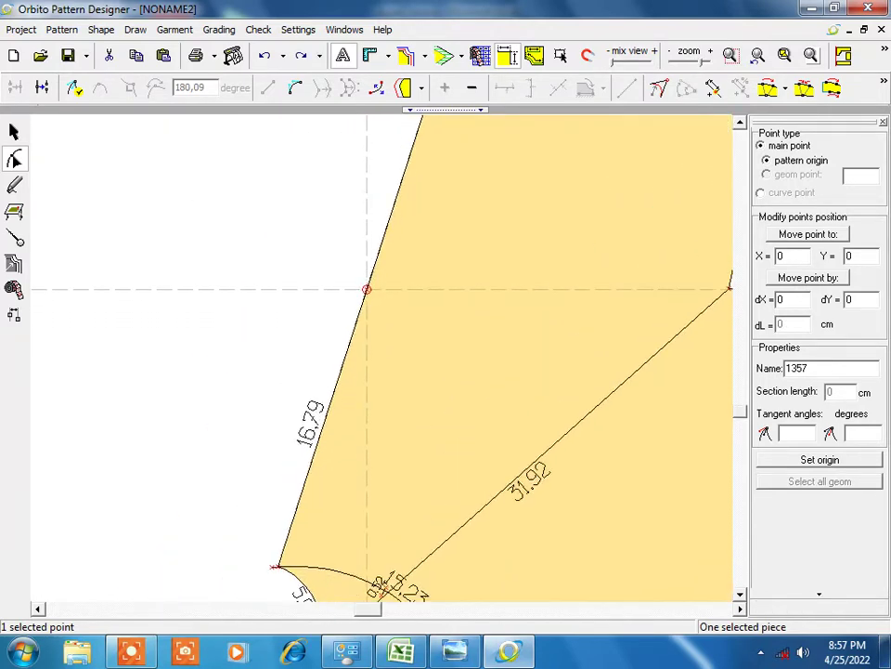
Make the left-edge point at the guide a curve point.
left_click(761, 192)
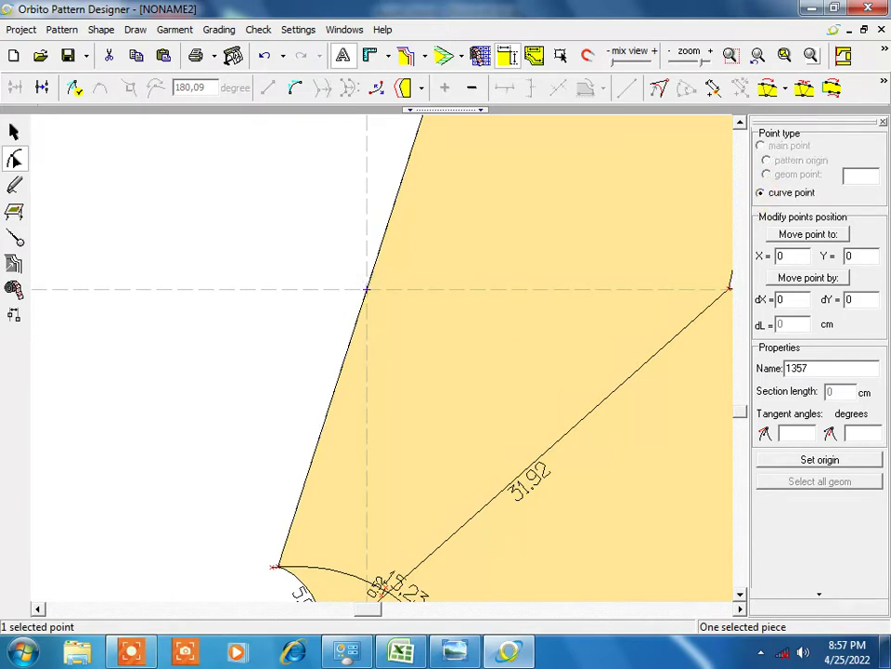
scroll(384, 371, "down", 1)
scroll(385, 371, "down", 1)
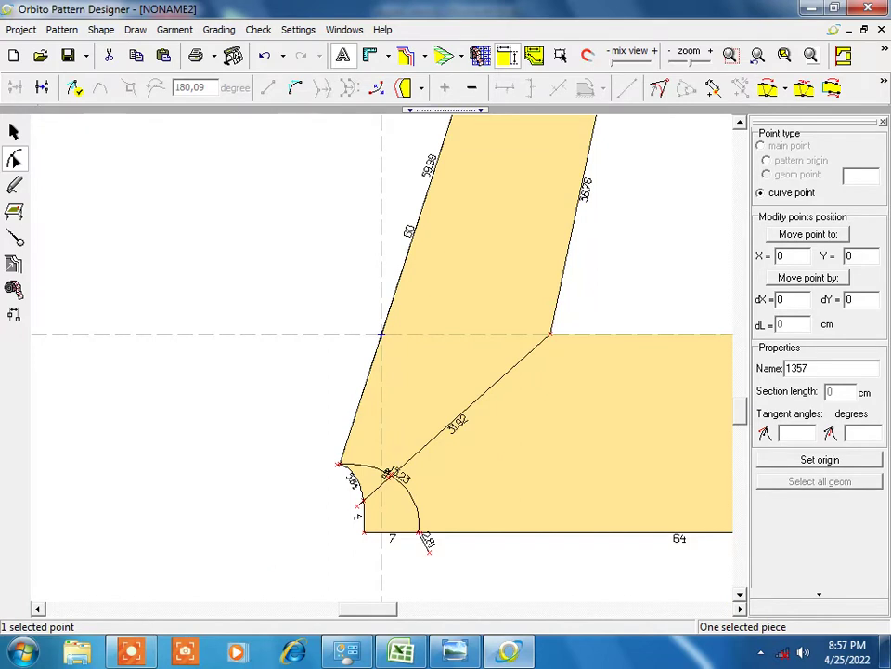
scroll(381, 335, "up", 1)
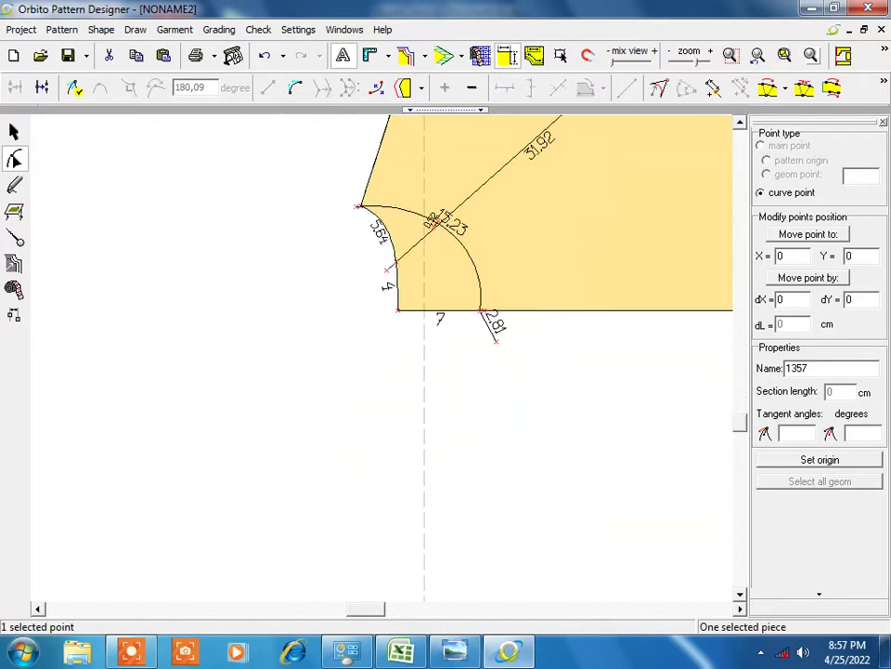
scroll(504, 302, "up", 1)
scroll(504, 303, "up", 1)
scroll(504, 303, "up", 1)
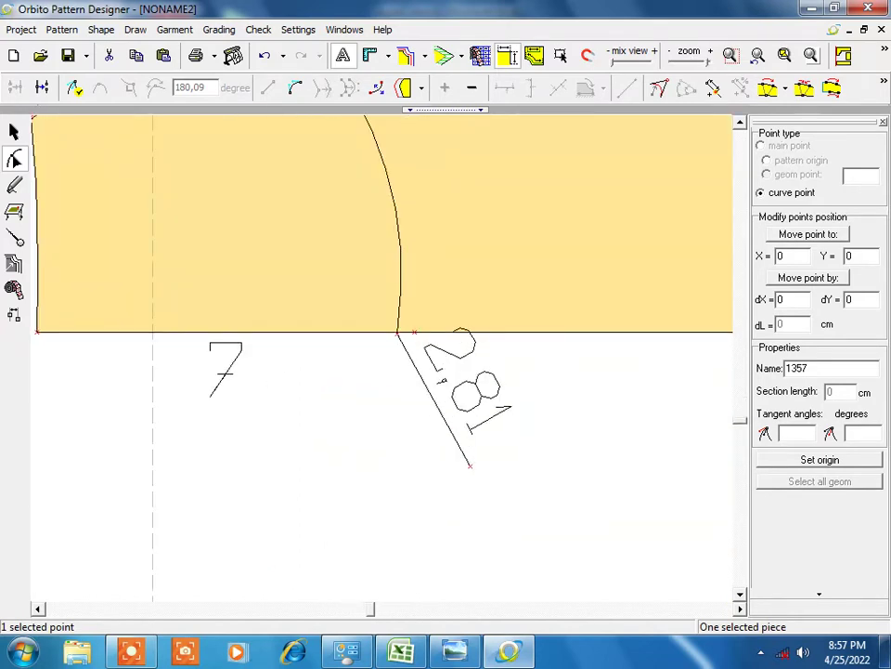
key("Escape")
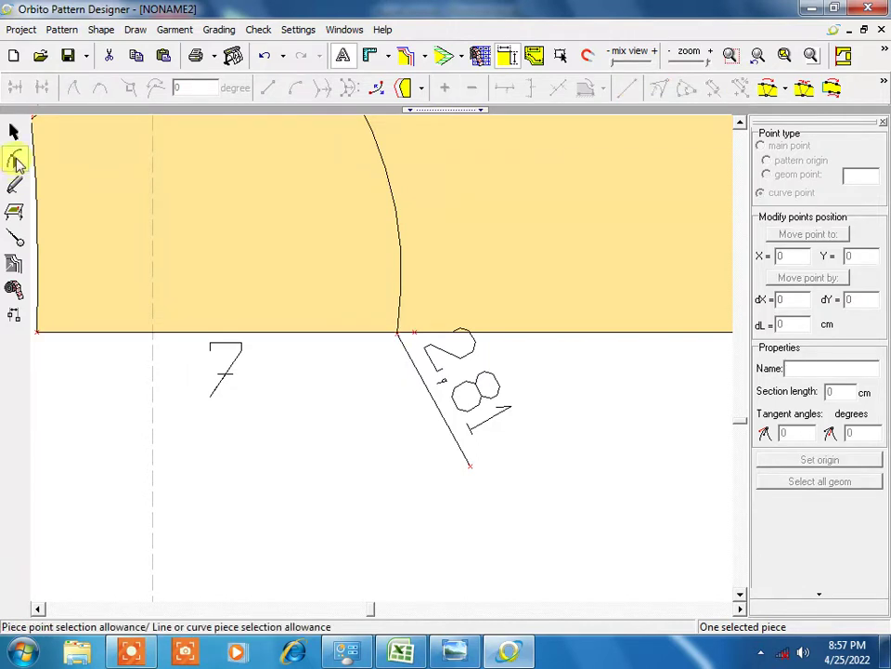
Slide the bottom-edge point left onto the arc at X 4.53, Y -24.49, giving 6.68 cm.
left_click(16, 162)
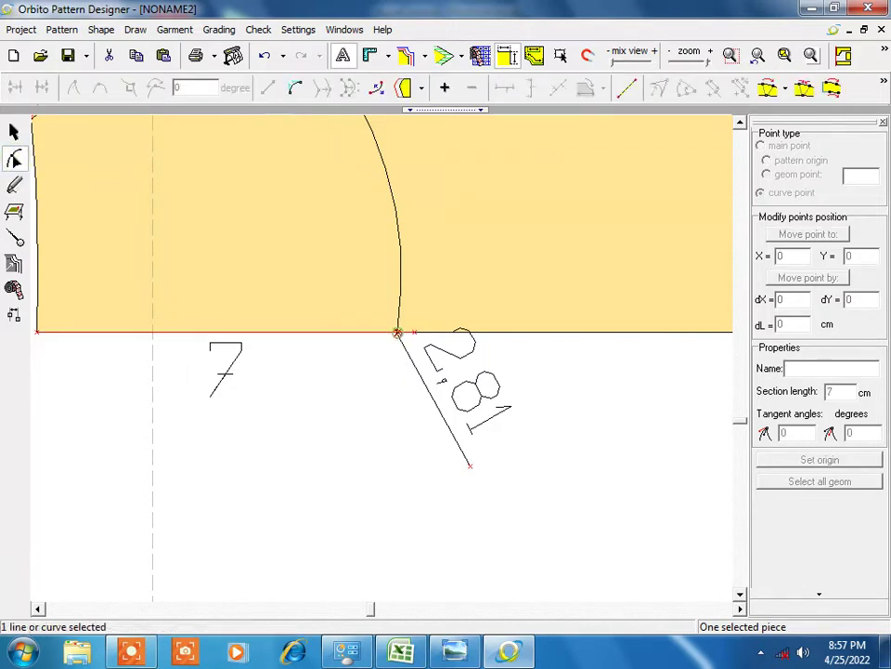
left_click(415, 331)
left_click_drag(414, 331, 397, 331)
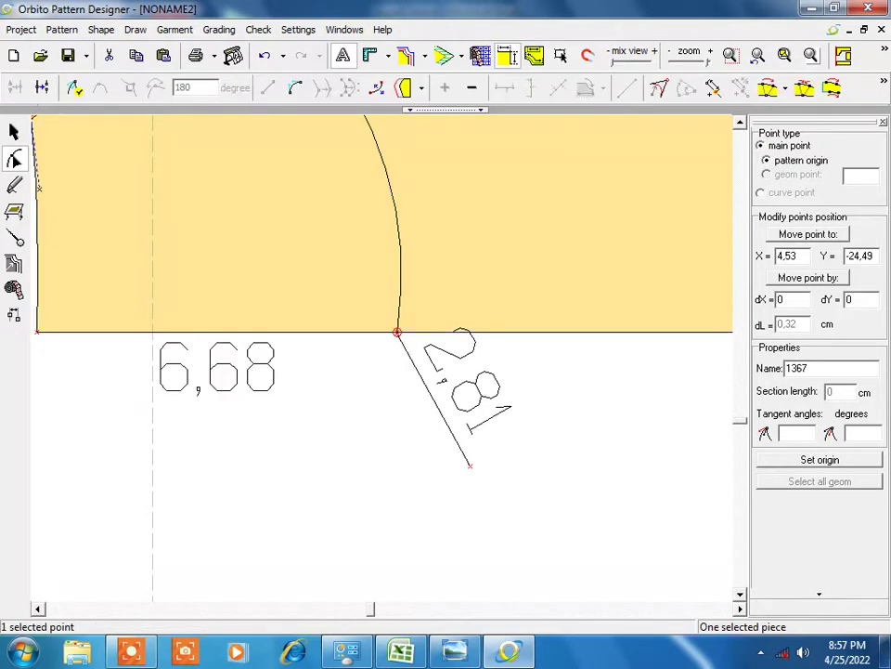
scroll(231, 231, "up", 2)
scroll(407, 393, "down", 4)
scroll(392, 374, "down", 1)
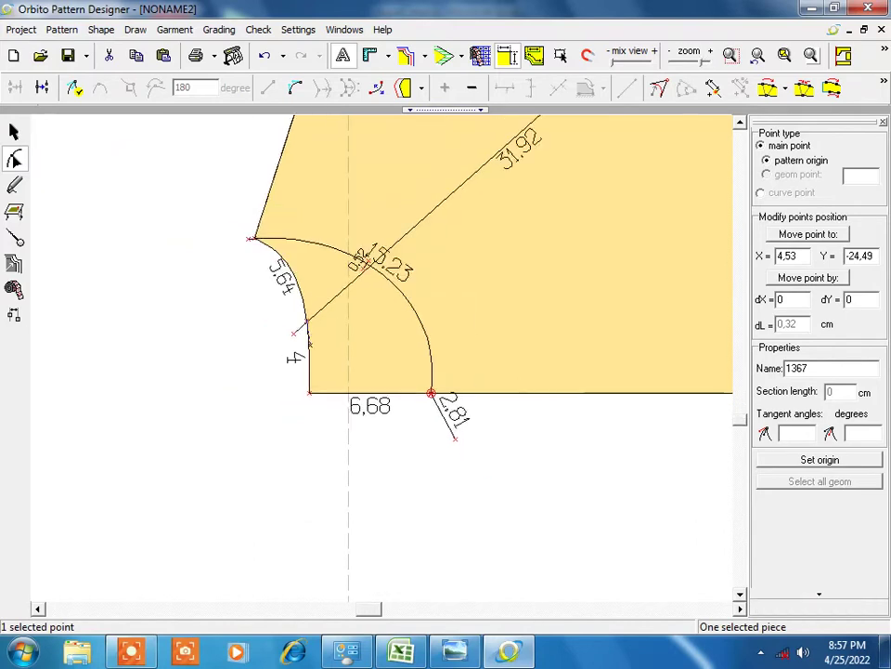
scroll(392, 374, "down", 1)
scroll(392, 374, "down", 1)
scroll(392, 374, "down", 1)
scroll(392, 374, "down", 1)
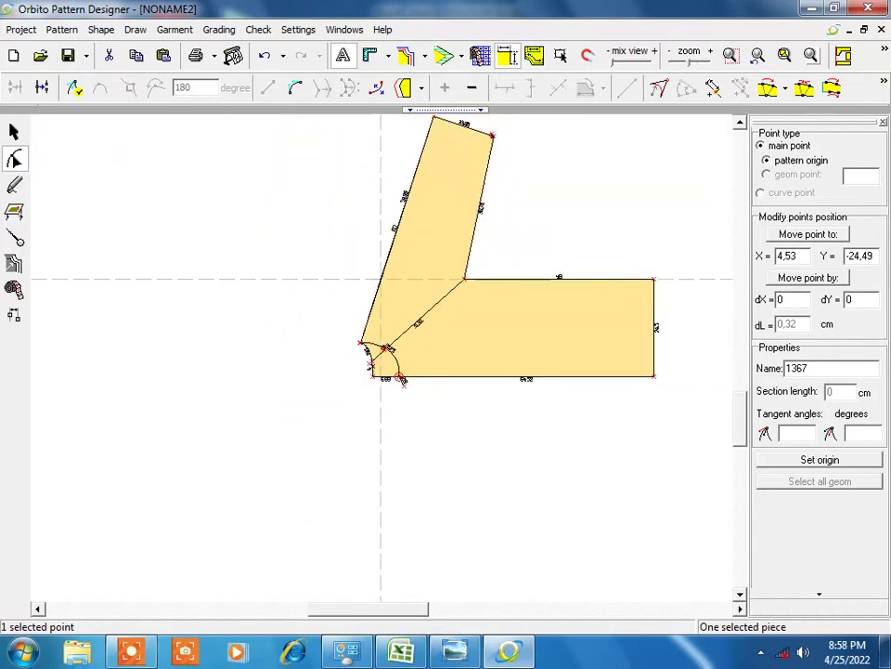
scroll(392, 374, "up", 1)
scroll(392, 375, "up", 1)
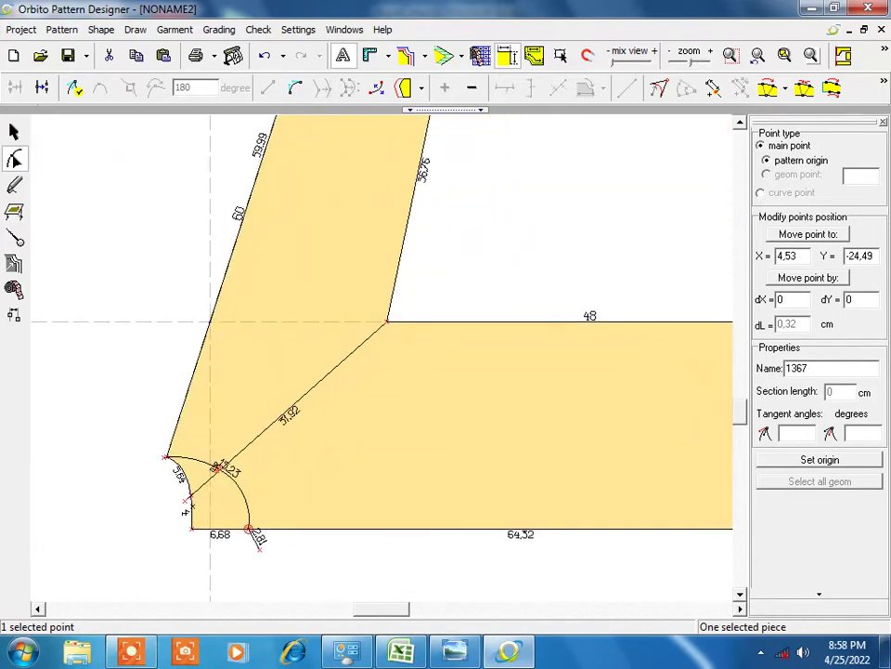
scroll(392, 374, "up", 1)
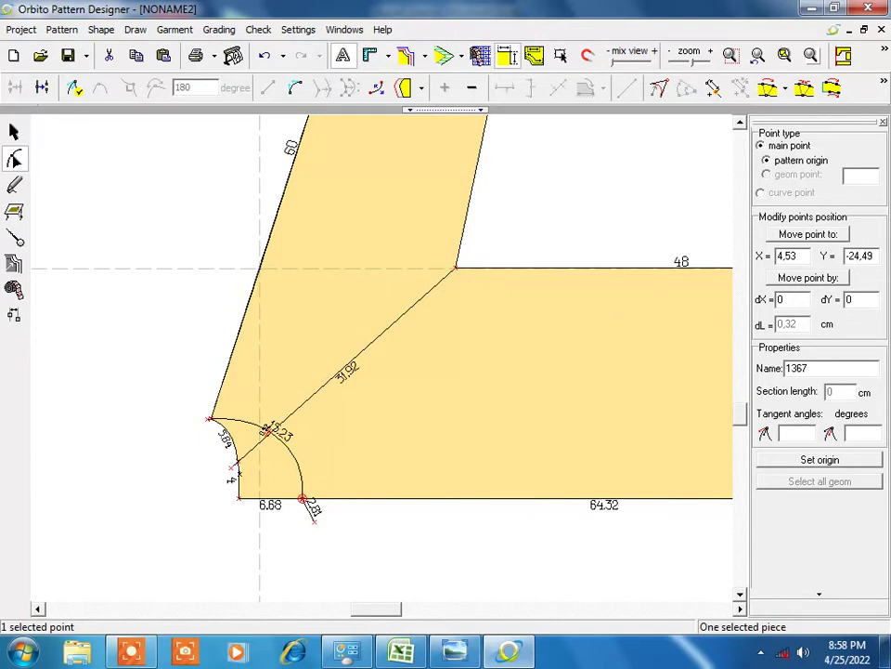
scroll(392, 374, "down", 1)
scroll(391, 375, "up", 1)
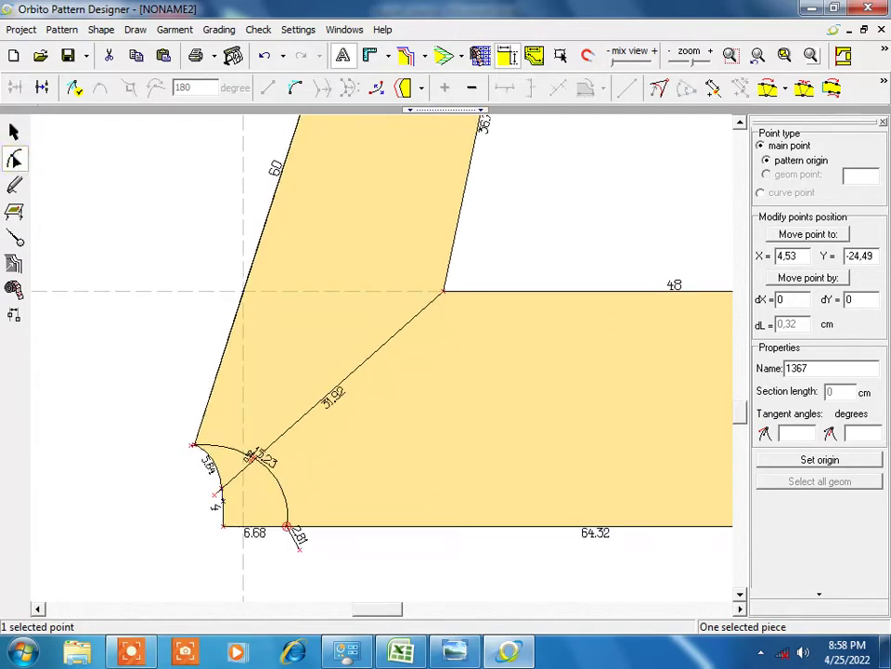
Bend the straight 31.92 cm diagonal into a curve with a steeper top.
left_click(390, 336)
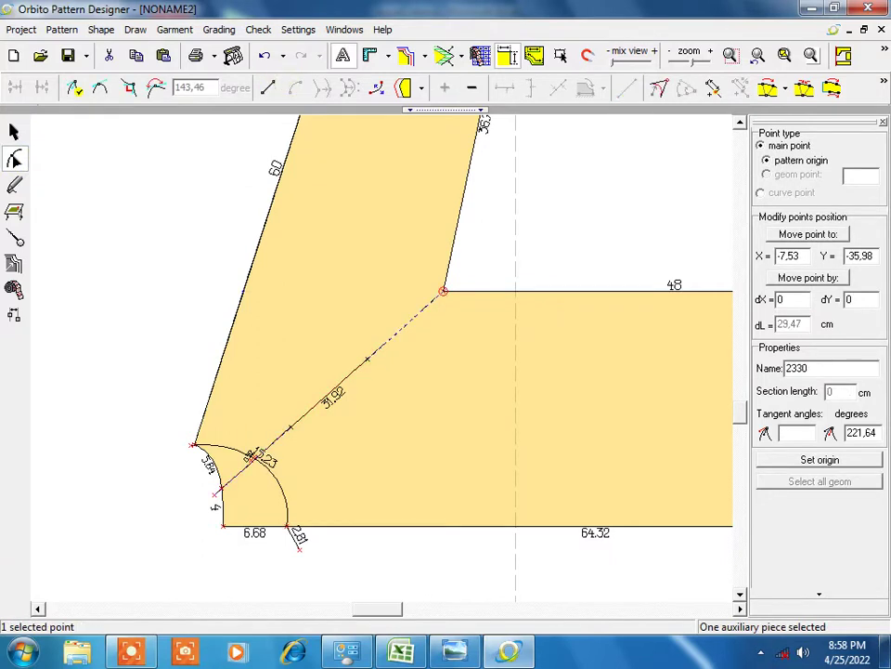
mouse_move(368, 359)
left_mouse_down()
mouse_move(446, 366)
mouse_move(448, 359)
left_mouse_up()
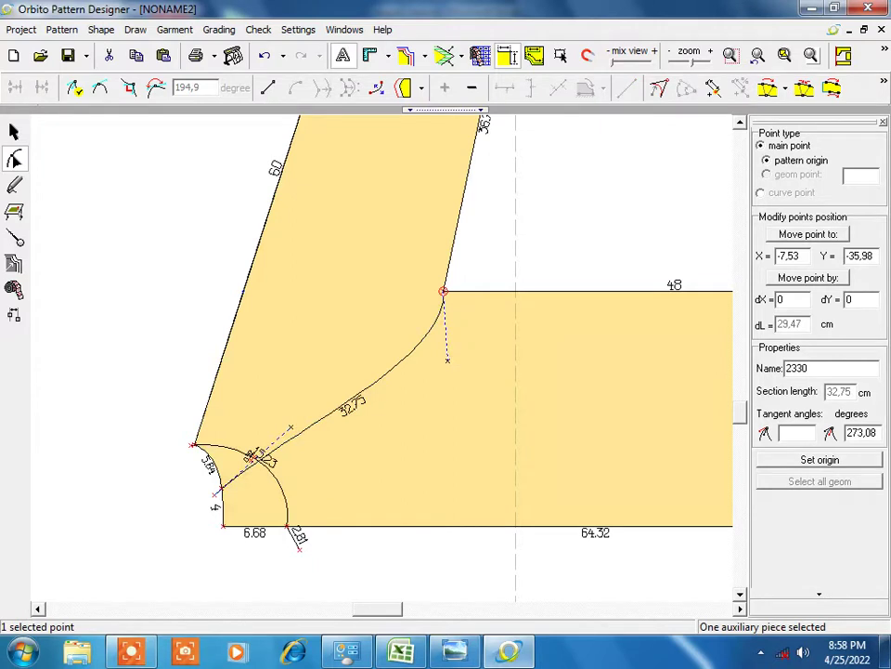
left_click(390, 375)
scroll(195, 520, "up", 2)
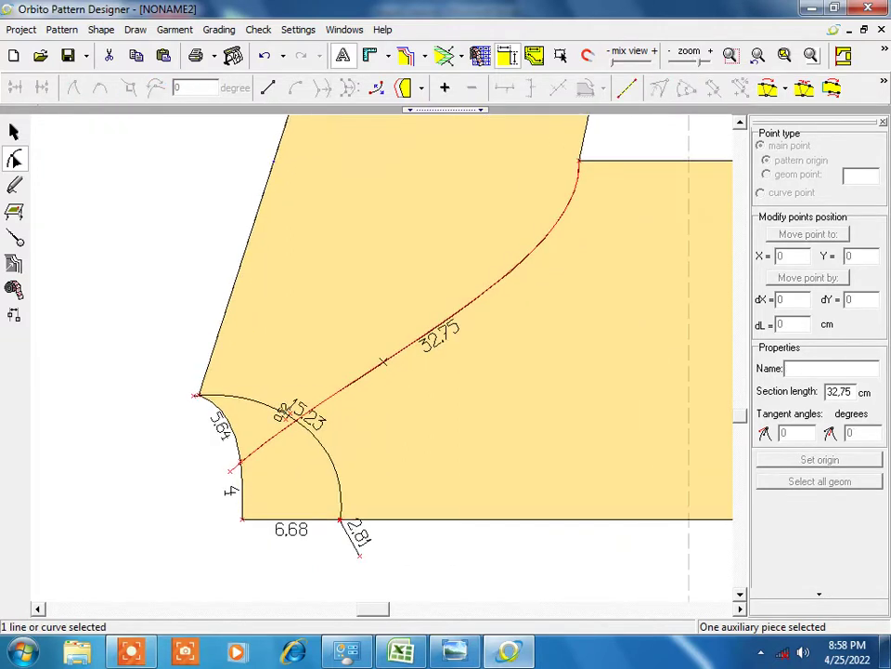
left_click_drag(578, 181, 577, 260)
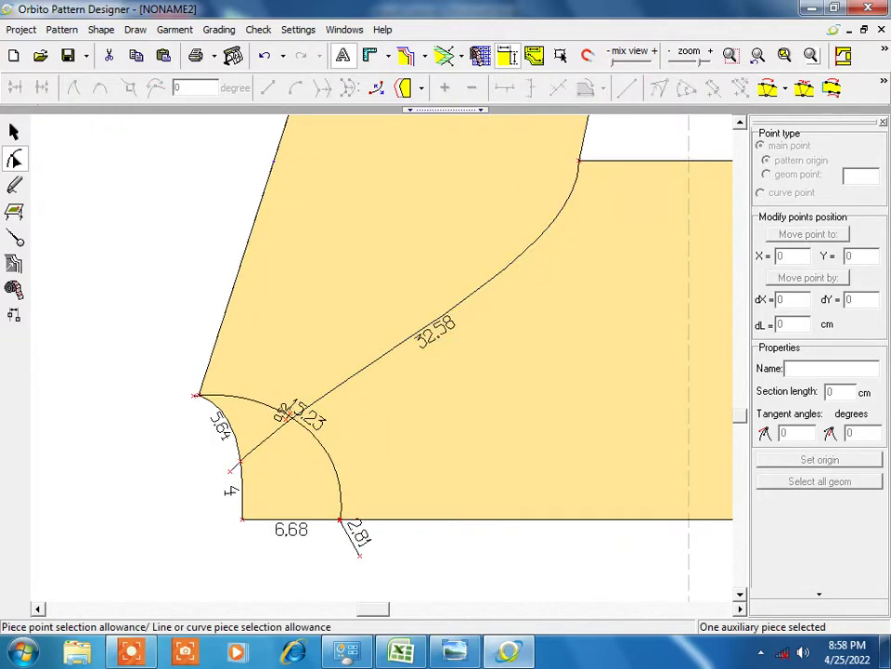
Insert a midpoint on the curve and smooth its tangents, splitting it into 22.89 and 10.17 cm.
left_click(500, 271)
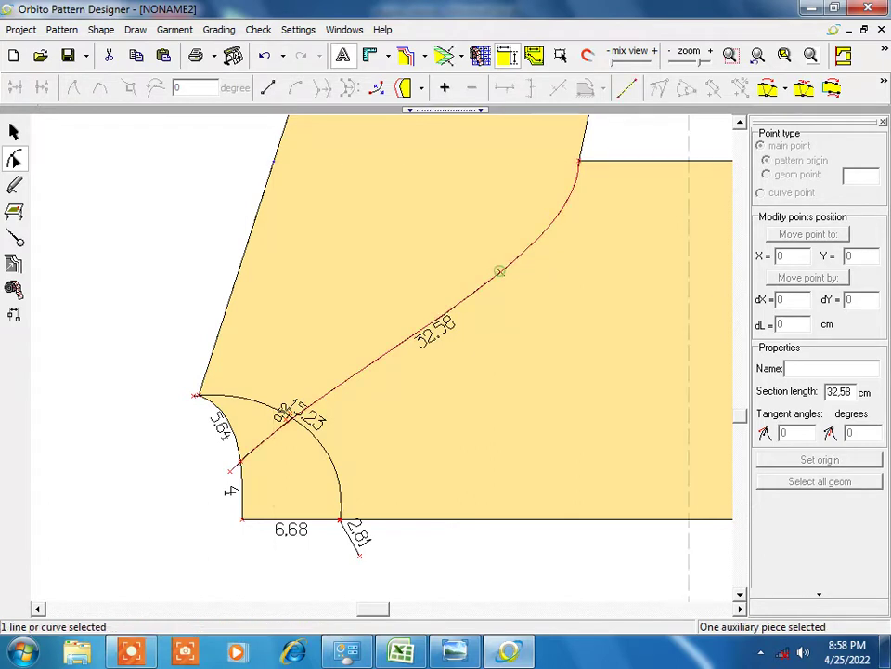
left_click(500, 273)
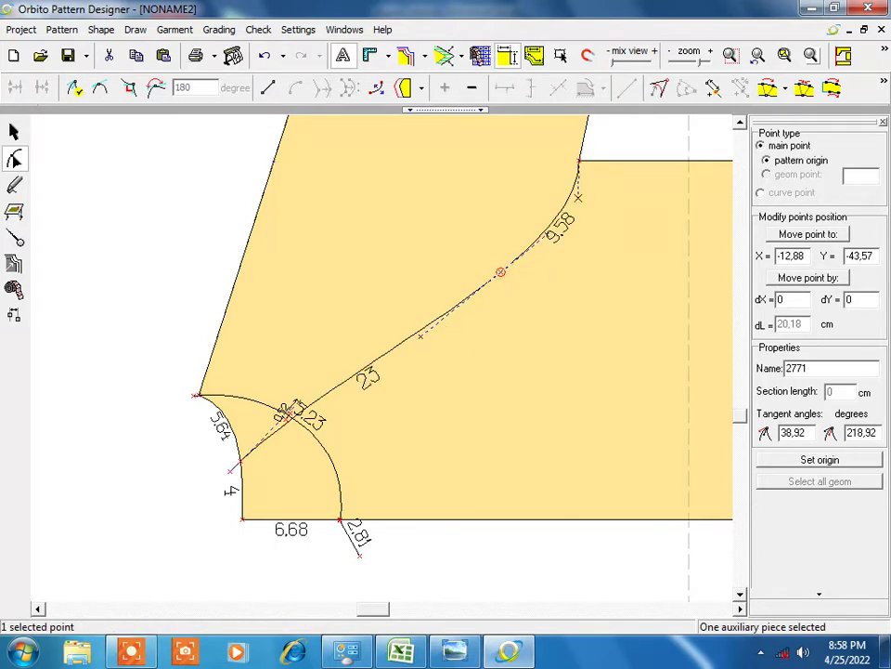
left_click(579, 161)
left_click_drag(589, 210, 585, 222)
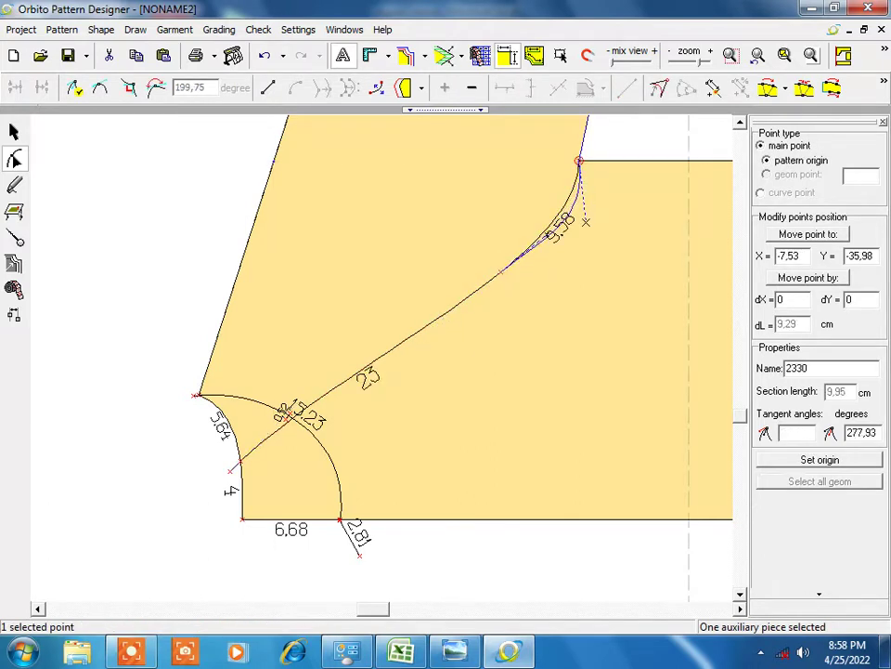
left_click(501, 272)
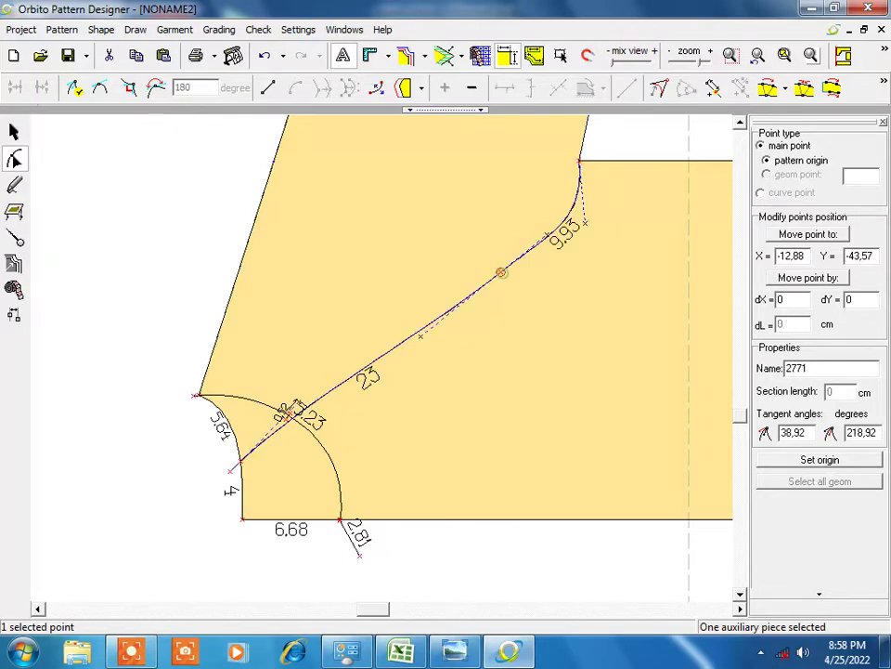
left_click_drag(501, 272, 502, 277)
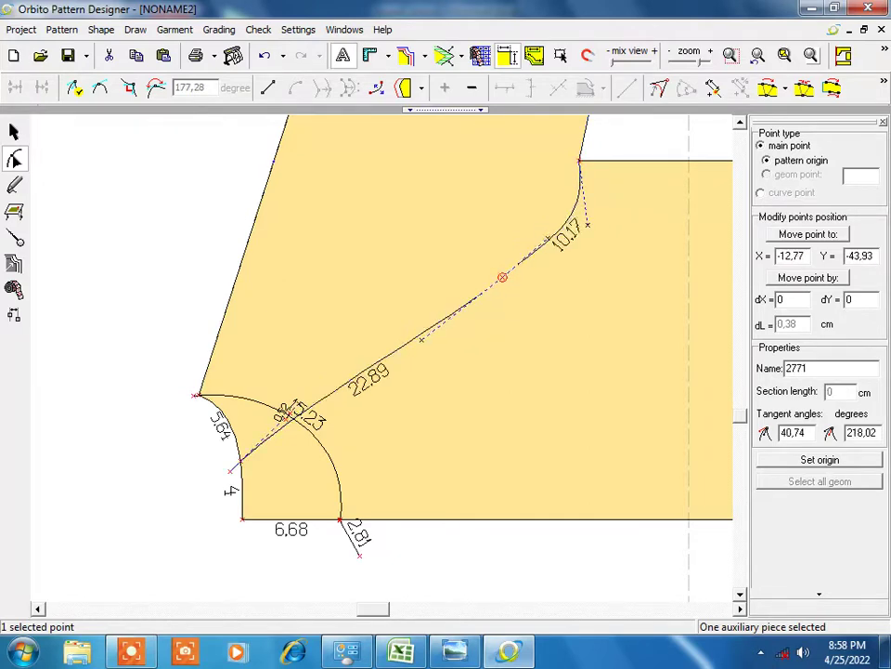
Select the arc and the point where it crosses the curve at the lower corner.
scroll(242, 481, "up", 1)
scroll(372, 335, "up", 1)
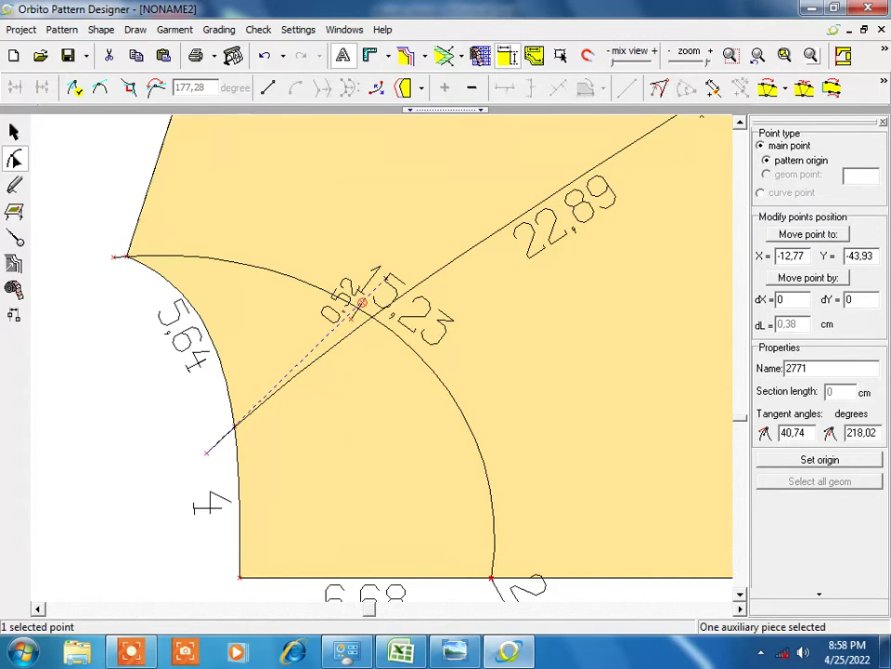
left_click(358, 306)
left_click(360, 303)
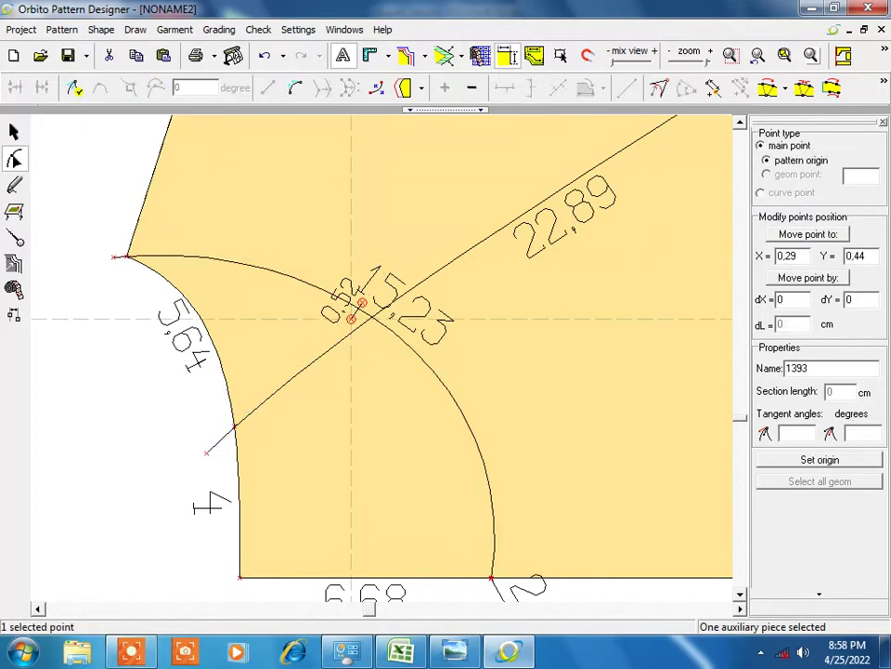
Clear the auxiliary-piece selection and pick the 15.23 cm armhole curve for point editing.
left_click(472, 89)
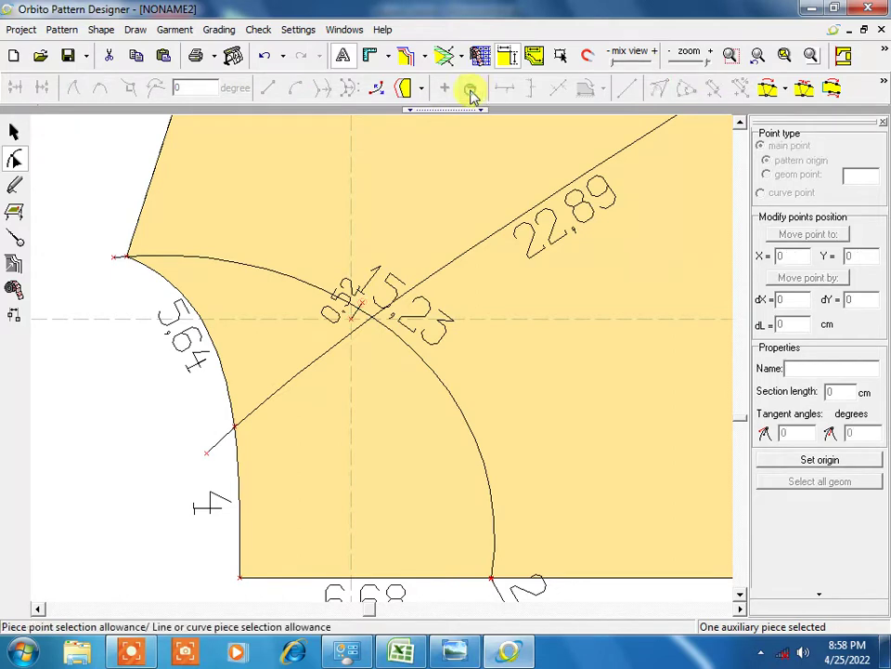
left_click(14, 132)
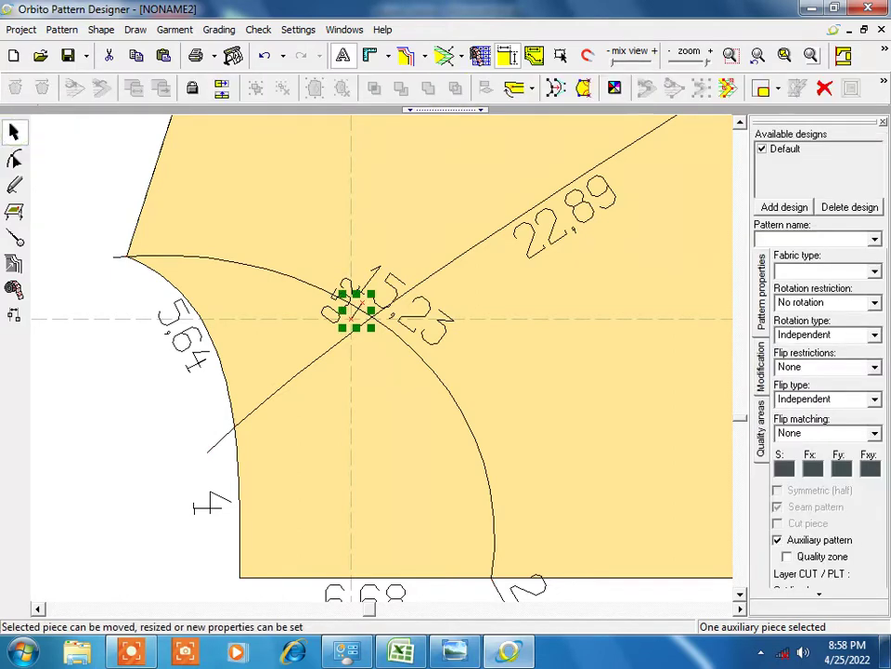
key("Escape")
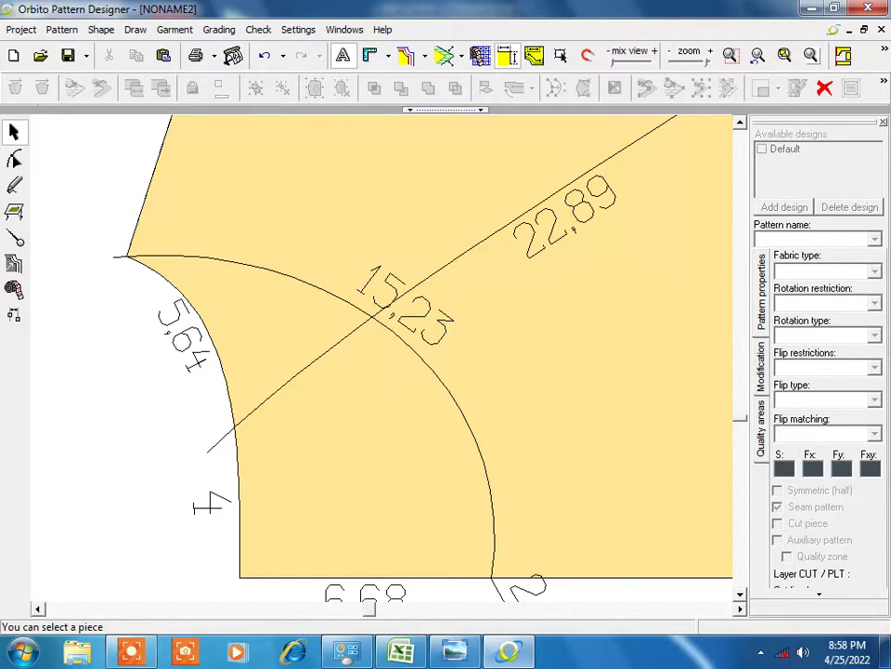
left_click(14, 160)
left_click(370, 314)
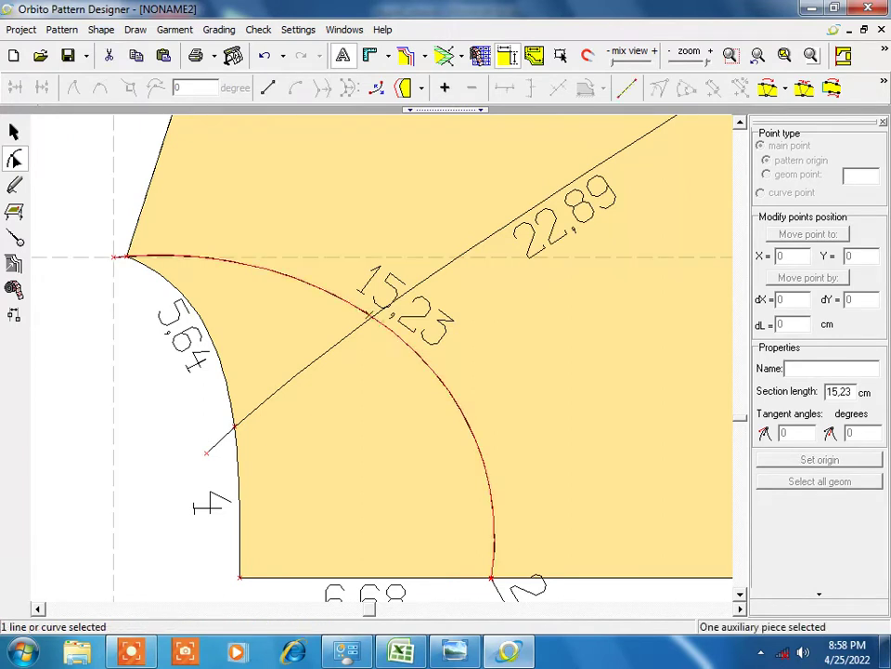
Insert a point where the 22,89 diagonal crosses the 15,23 curve, then select the lower junction.
left_click(371, 317)
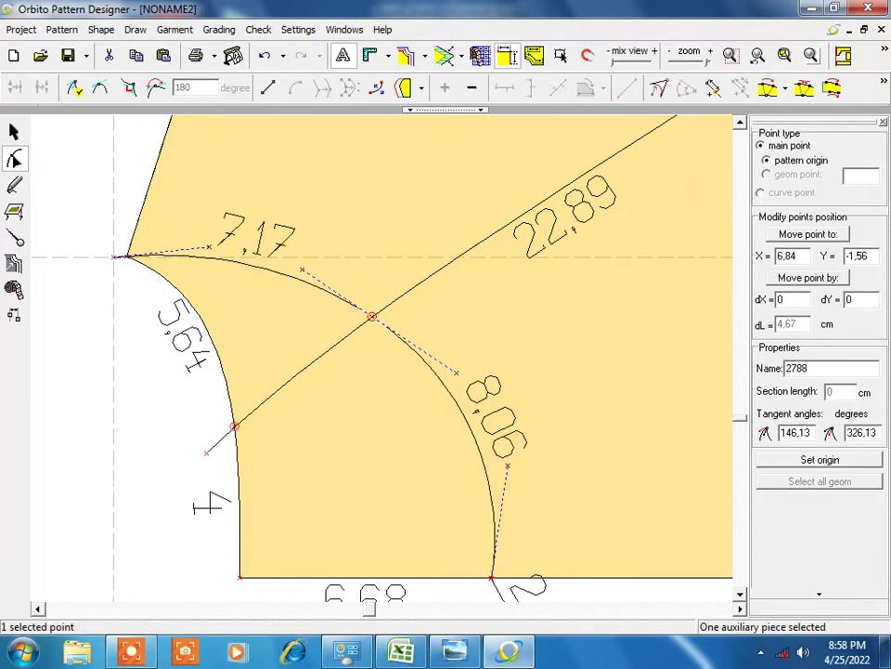
left_click(234, 426)
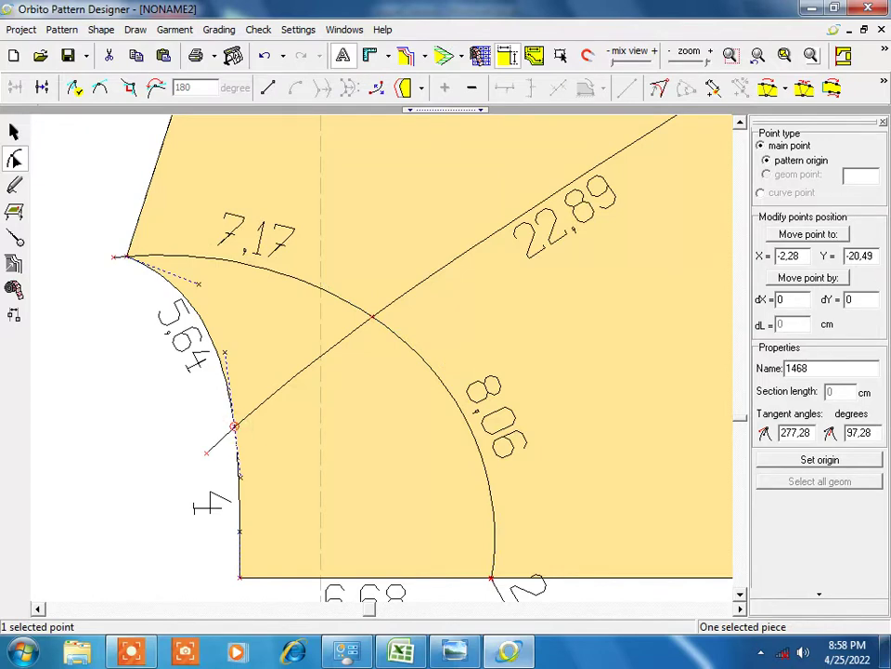
scroll(384, 345, "down", 1)
scroll(383, 345, "down", 1)
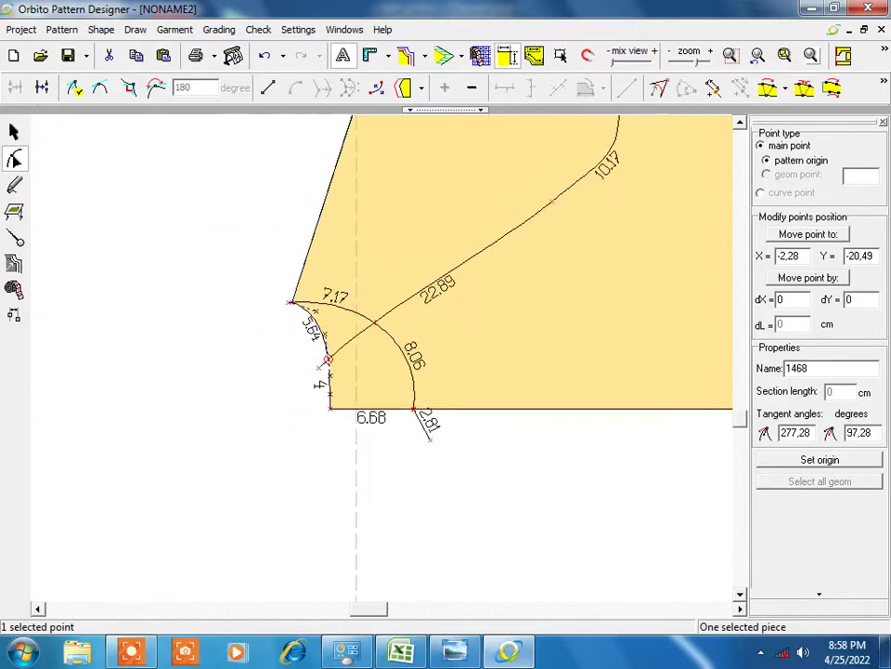
scroll(383, 344, "down", 2)
scroll(389, 370, "down", 1)
scroll(389, 370, "down", 1)
scroll(389, 369, "down", 1)
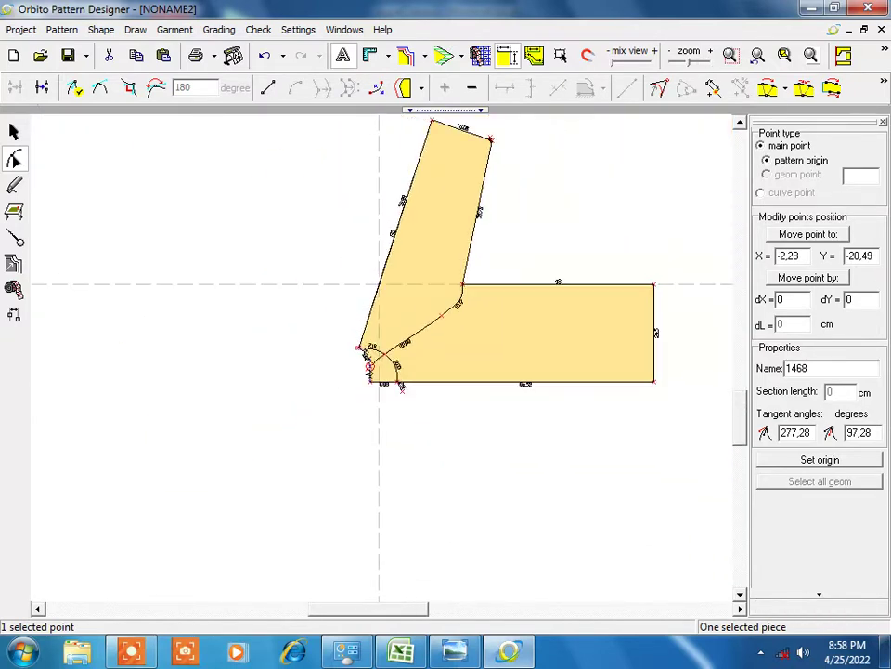
scroll(571, 258, "up", 1)
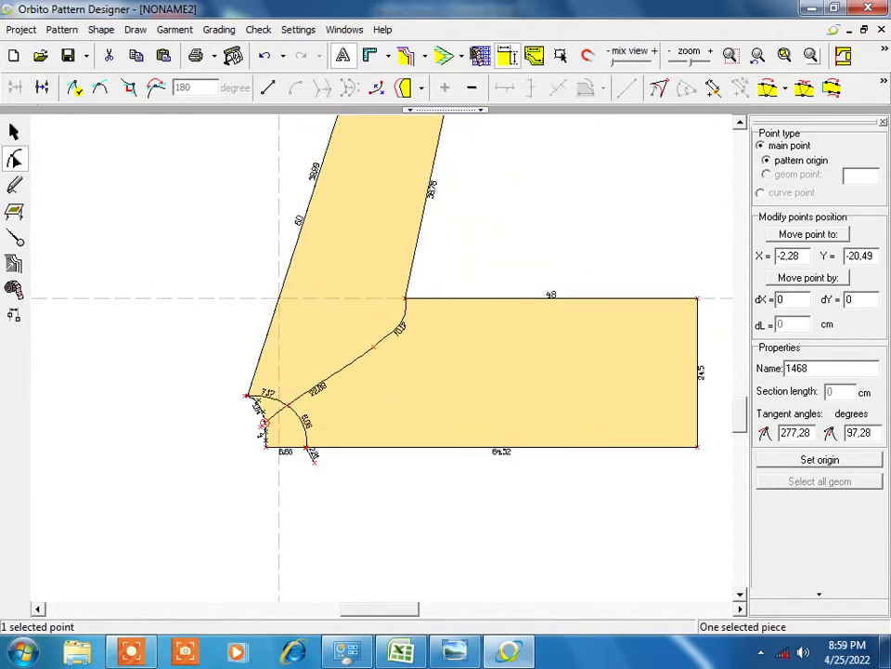
scroll(427, 336, "up", 1)
scroll(427, 336, "down", 1)
scroll(427, 336, "down", 1)
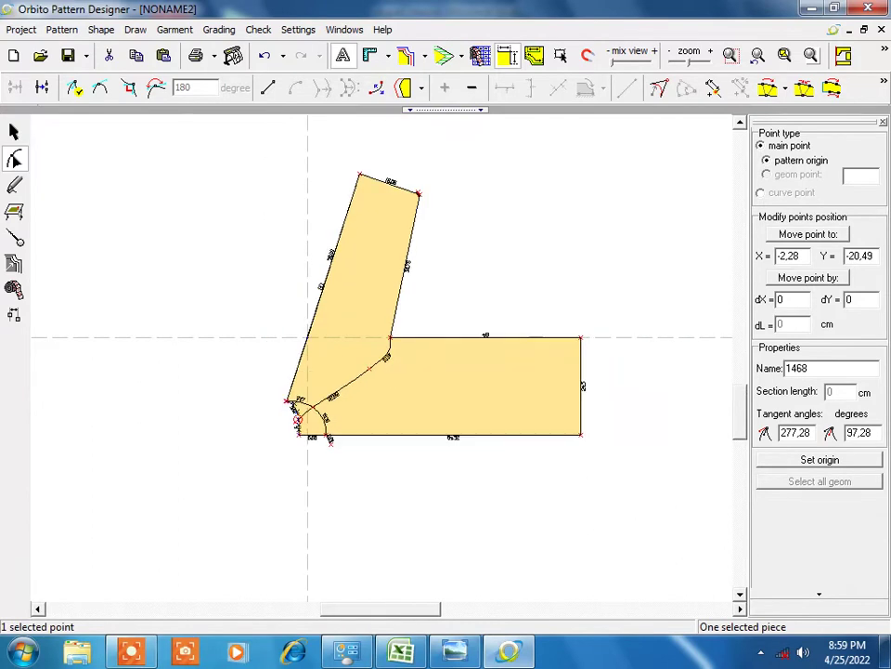
scroll(428, 336, "up", 1)
Draw a straight 33,46 line from the point on the 5,64 curve to the sleeve-body inner corner.
left_click(14, 185)
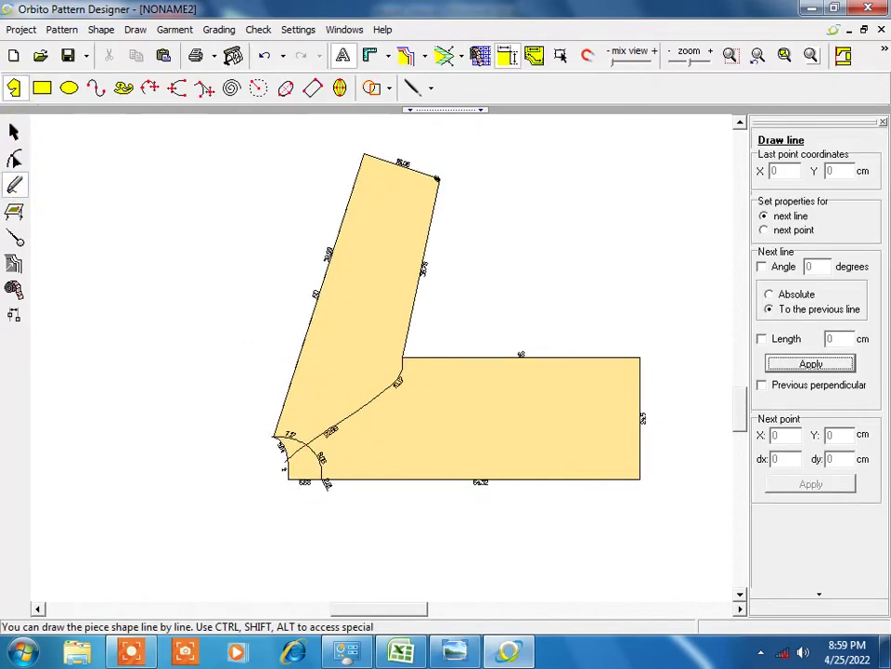
scroll(223, 502, "up", 1)
scroll(223, 501, "up", 1)
scroll(223, 501, "up", 1)
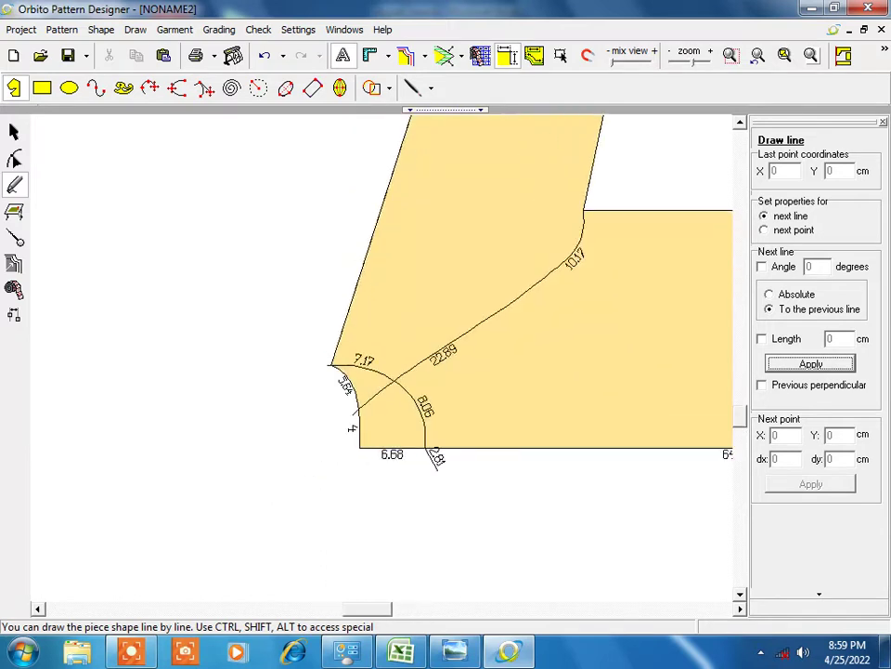
scroll(287, 583, "up", 2)
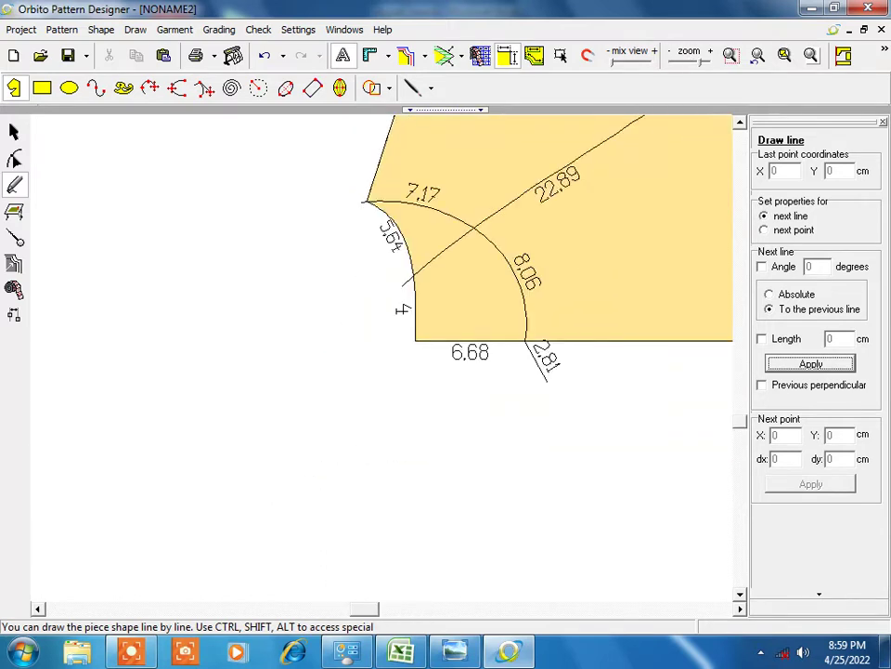
left_click(406, 279)
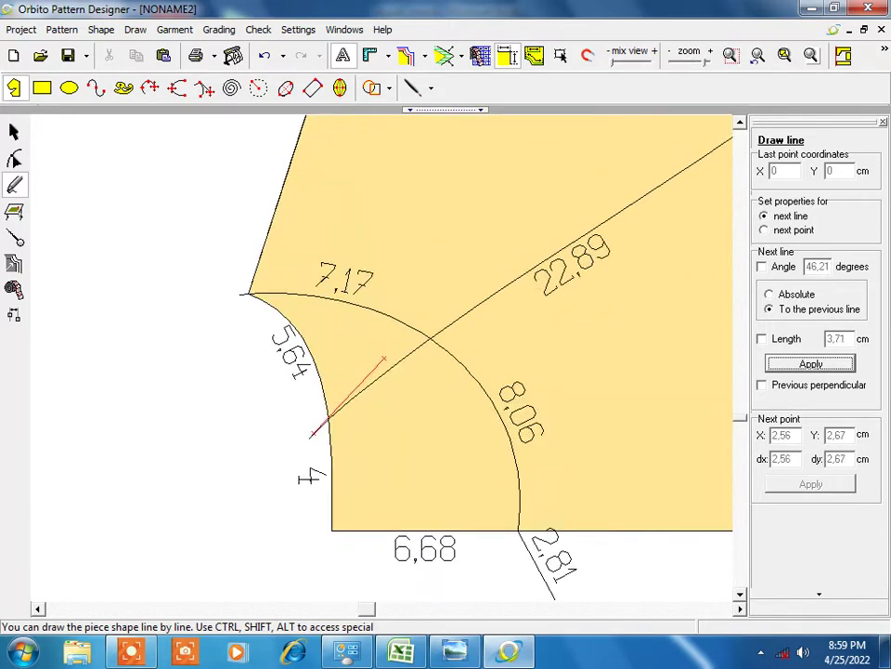
scroll(432, 299, "up", 2)
scroll(449, 292, "up", 1)
scroll(448, 292, "down", 2)
scroll(451, 295, "down", 2)
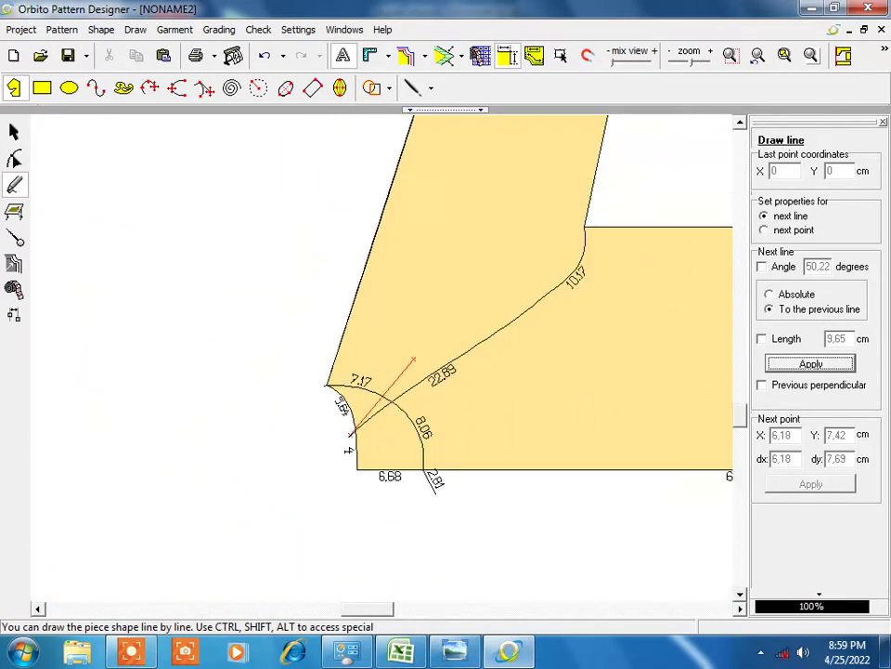
scroll(462, 314, "down", 1)
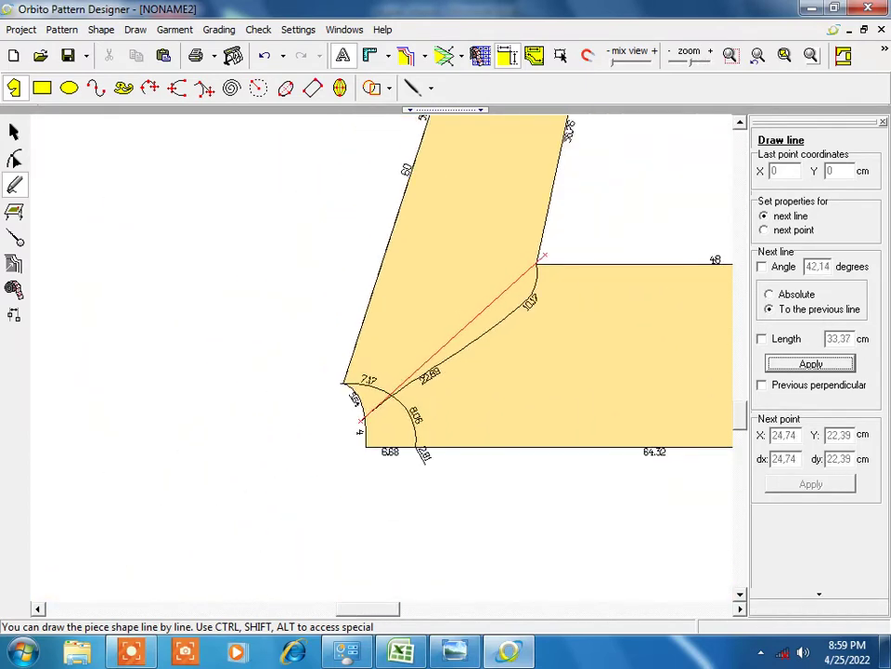
left_click(545, 255)
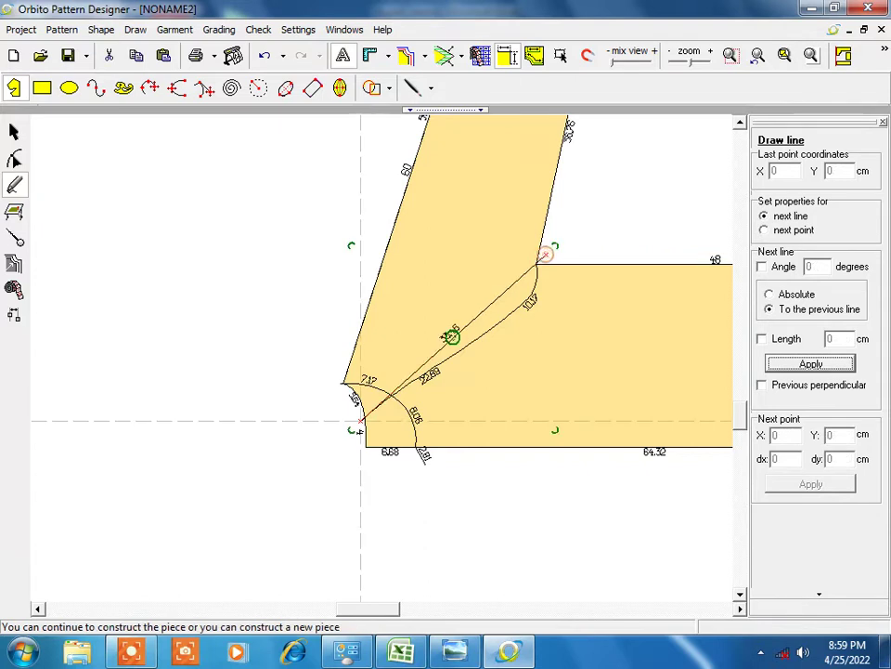
scroll(361, 421, "down", 1)
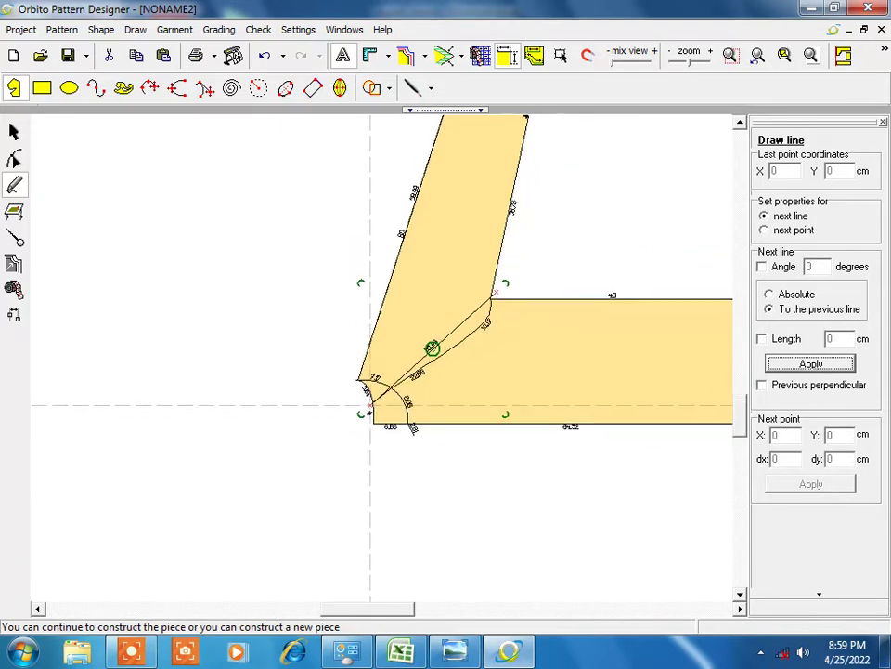
scroll(427, 356, "up", 1)
scroll(427, 356, "up", 1)
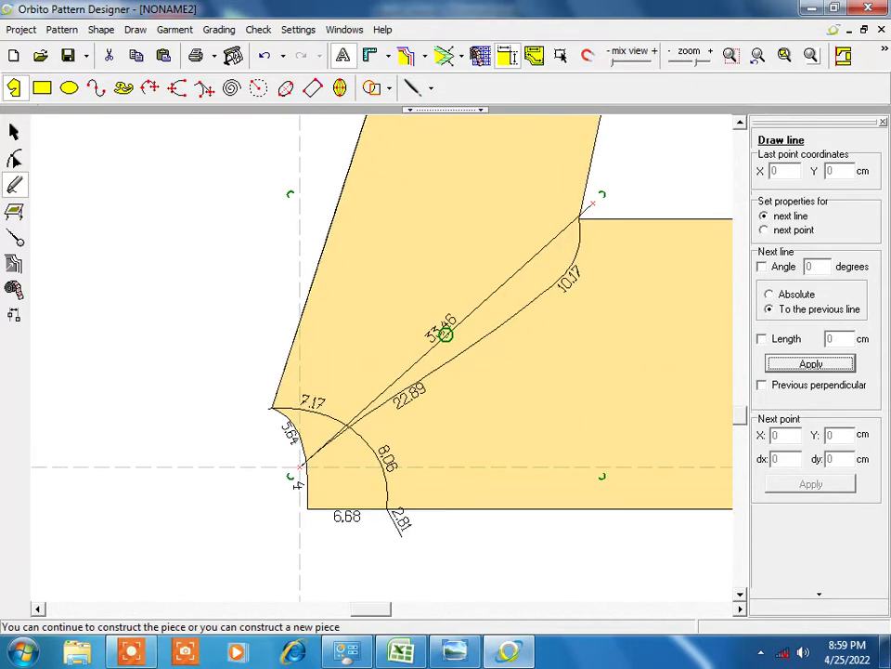
Convert the curved 22,89 section of the body-and-sleeve piece into a straight 22,86 line.
left_click(14, 131)
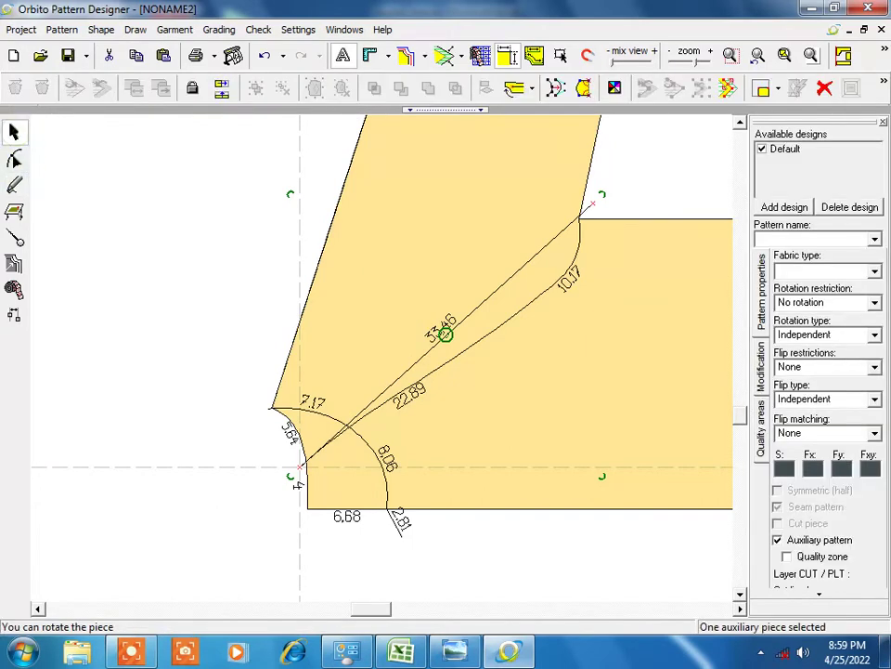
left_click(315, 283)
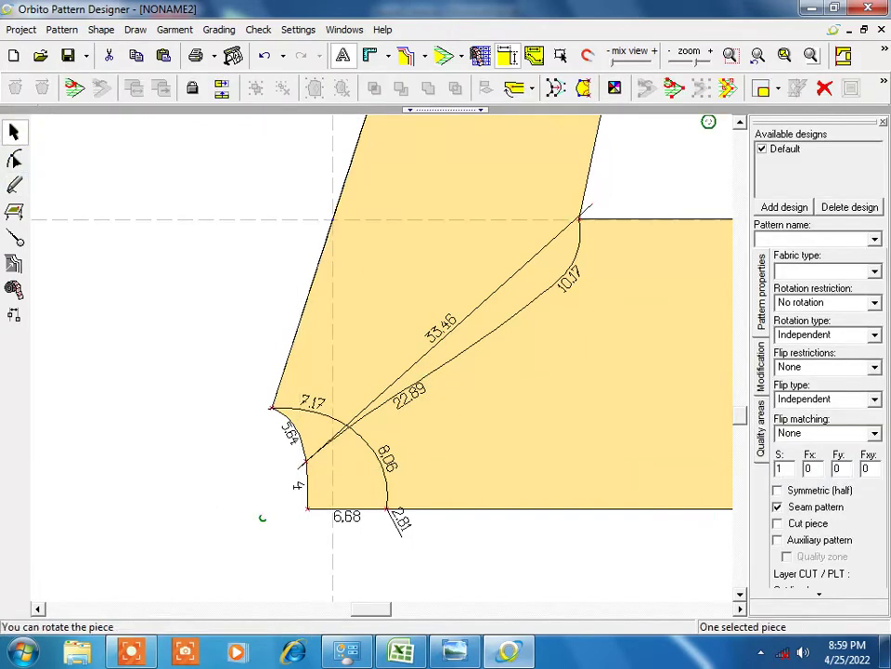
left_click(15, 160)
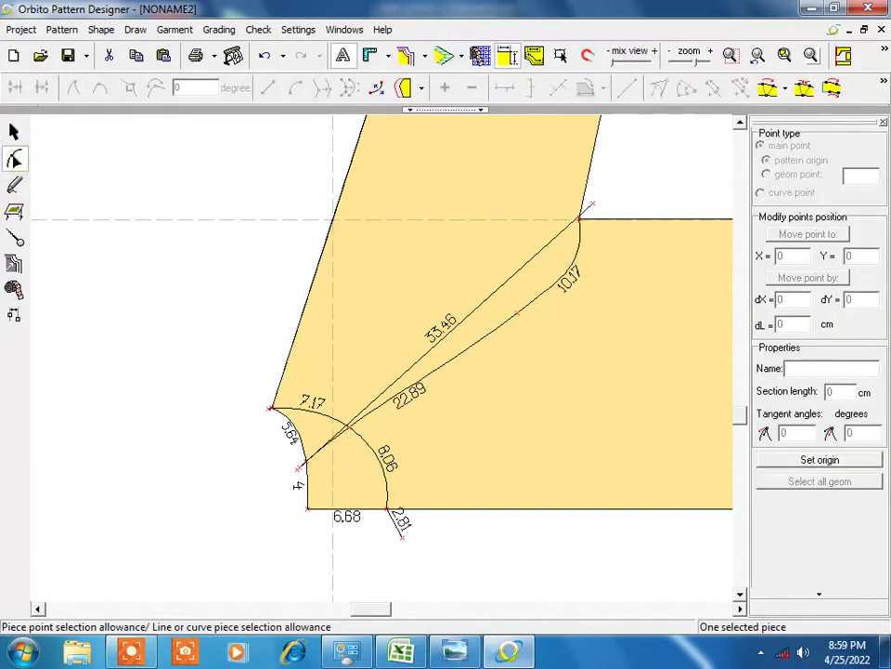
left_click(478, 342)
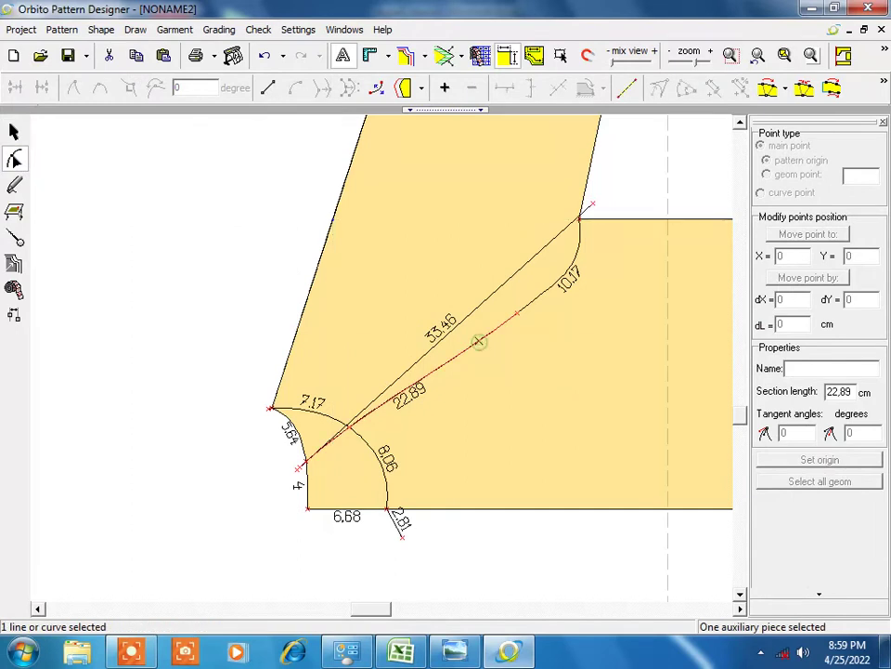
left_click(268, 88)
left_click(437, 369)
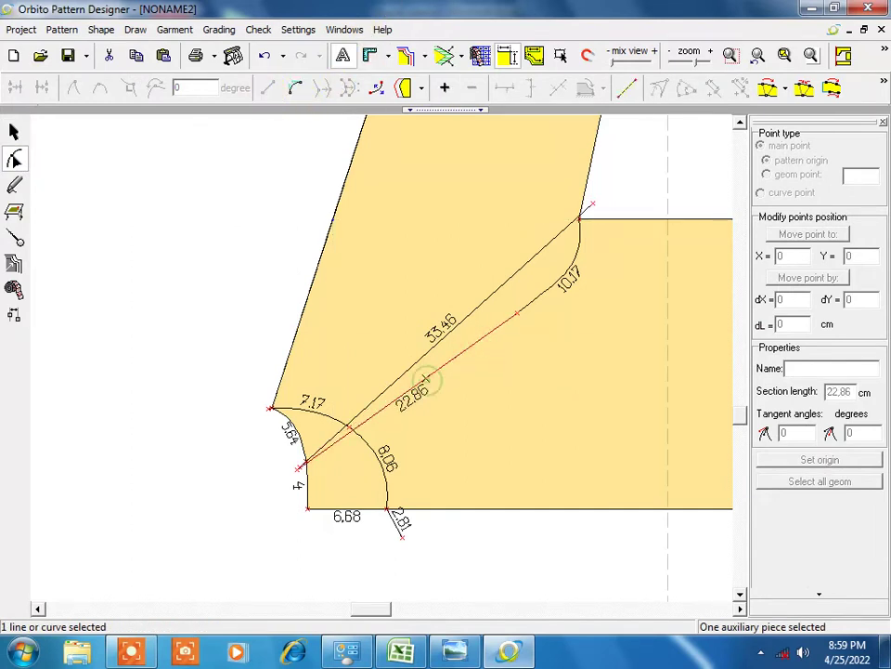
Smooth the curve at the joint between the straight line and the 10,17 curve by adjusting its point and tangents.
left_click(296, 87)
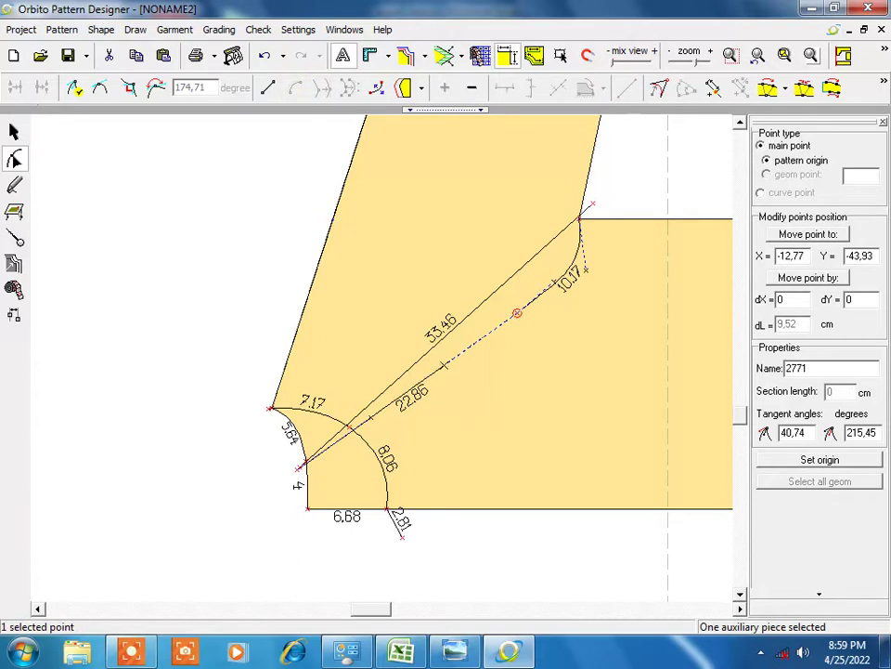
left_click_drag(444, 364, 426, 344)
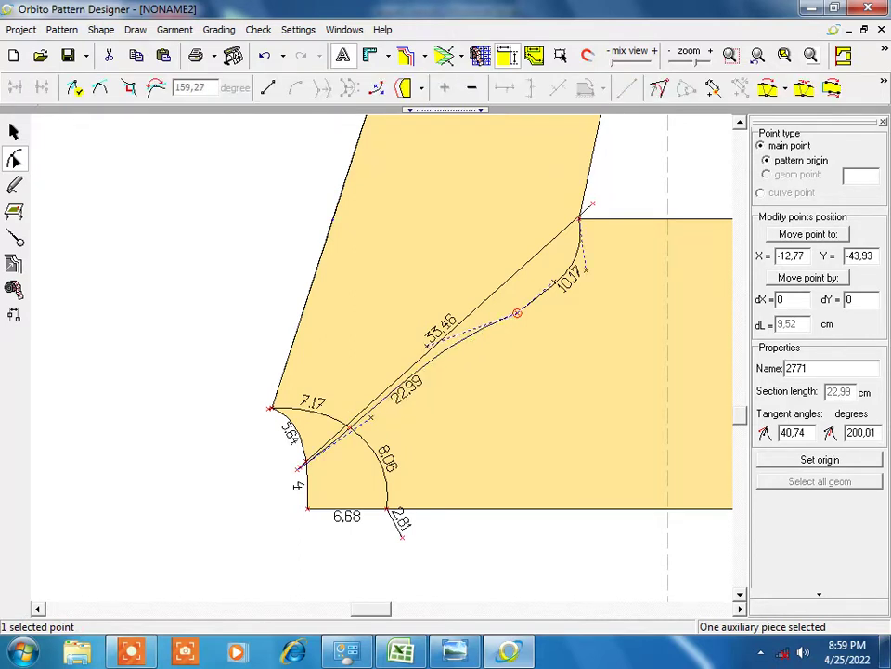
key("ctrl+z")
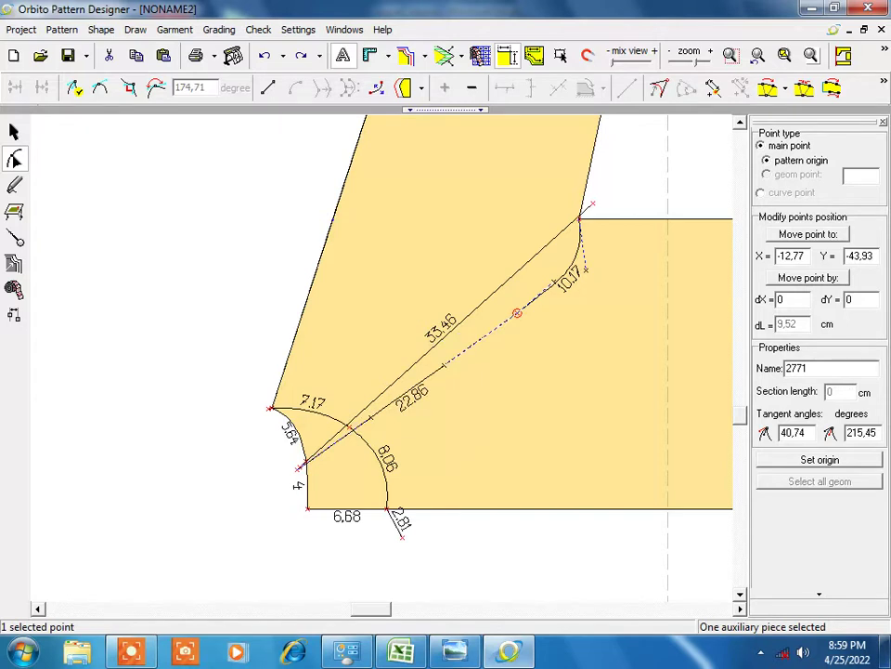
mouse_move(517, 314)
left_mouse_down()
mouse_move(501, 300)
mouse_move(462, 352)
left_mouse_up()
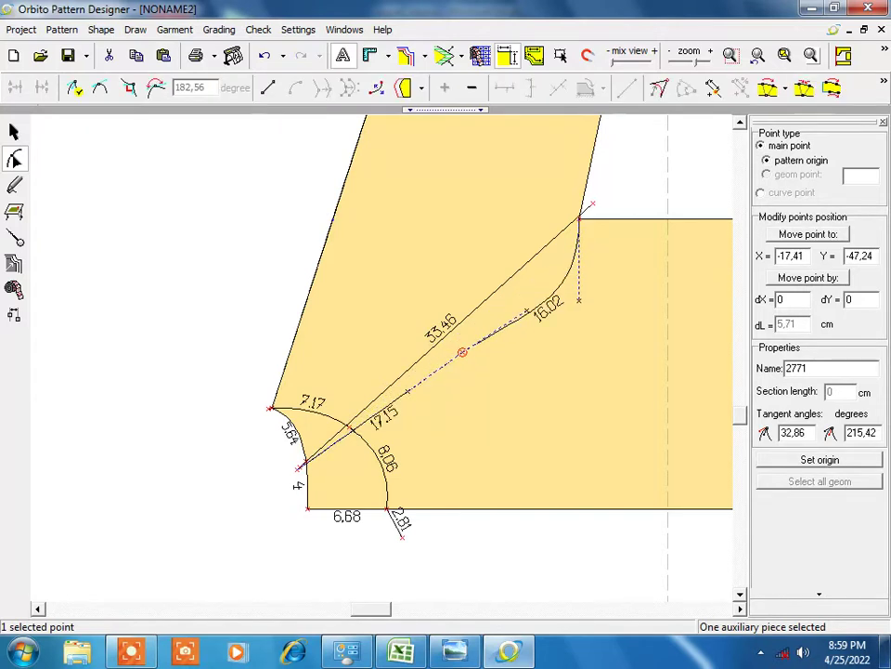
left_click_drag(408, 388, 405, 379)
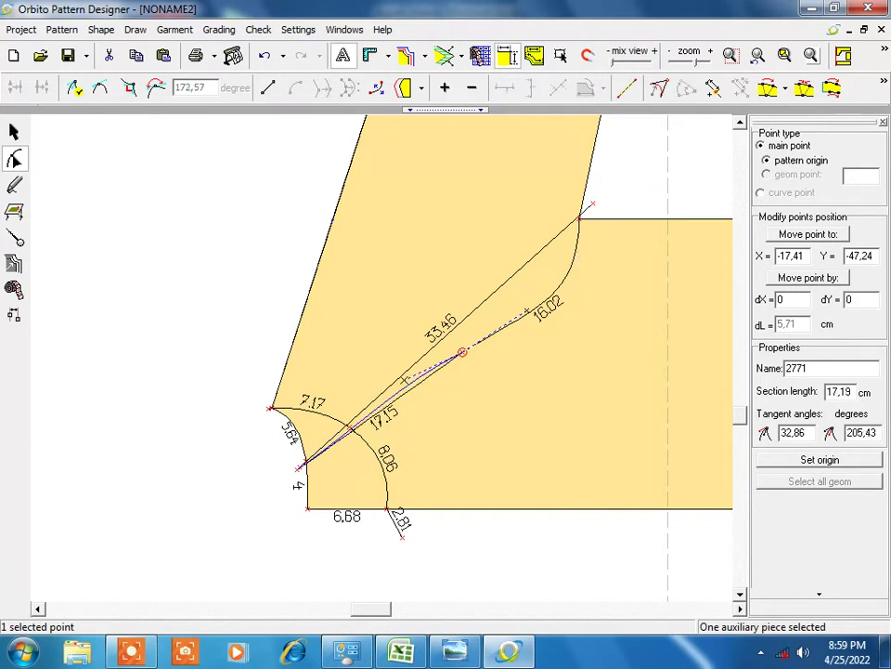
left_click_drag(580, 232, 579, 300)
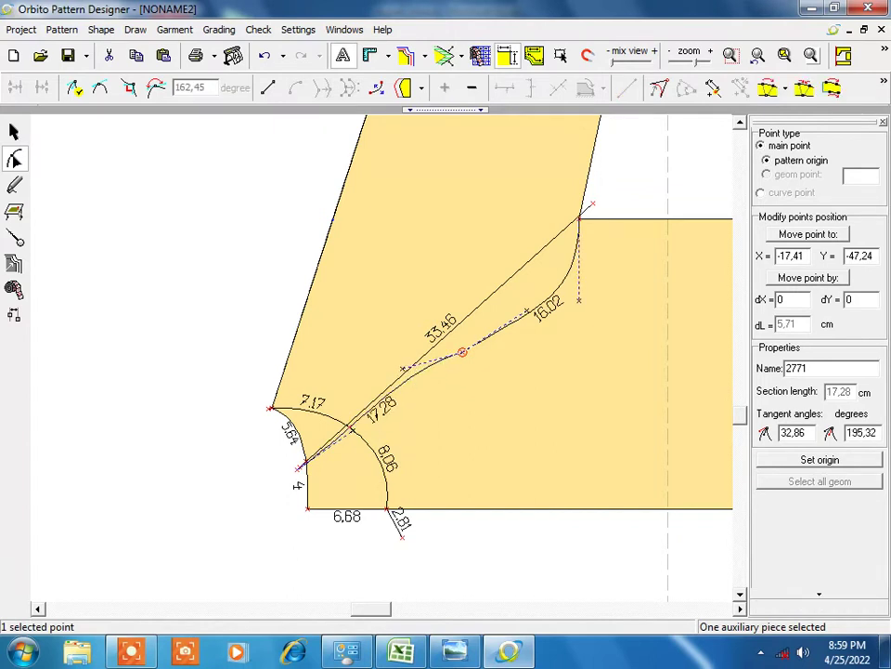
left_click_drag(462, 352, 462, 343)
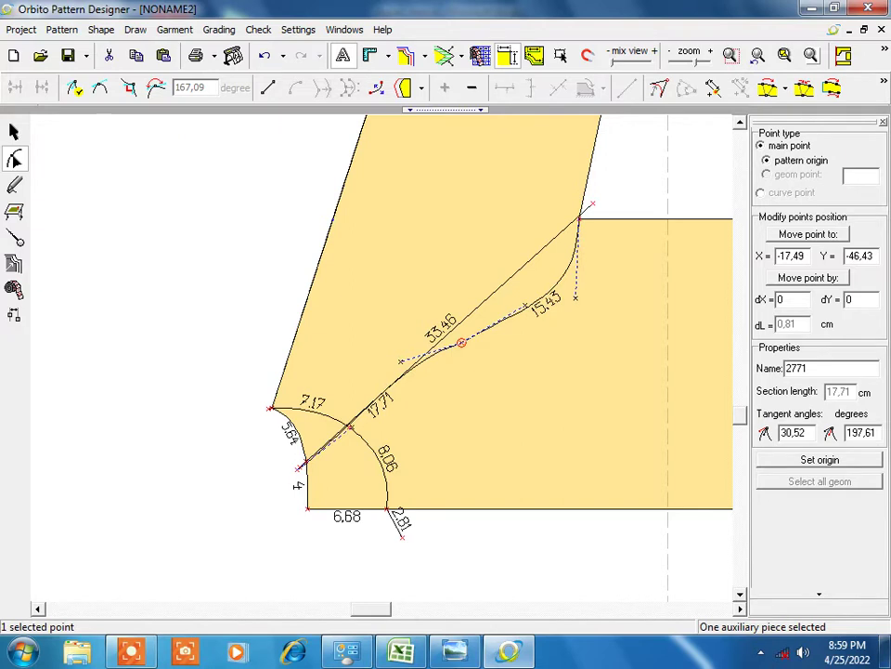
left_click_drag(461, 342, 465, 334)
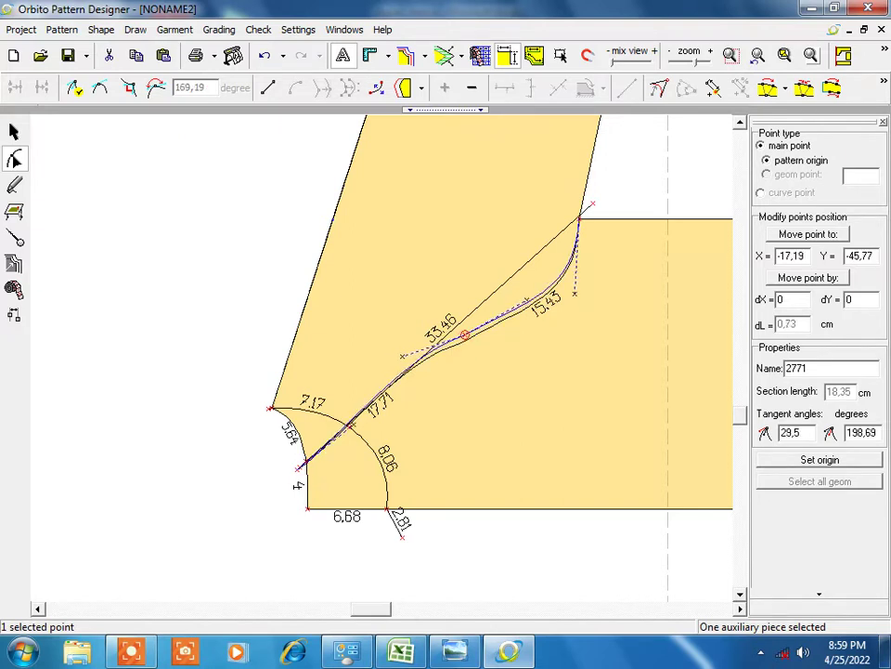
Box-select the entire joined raglan body-and-sleeve piece group.
scroll(398, 372, "down", 2)
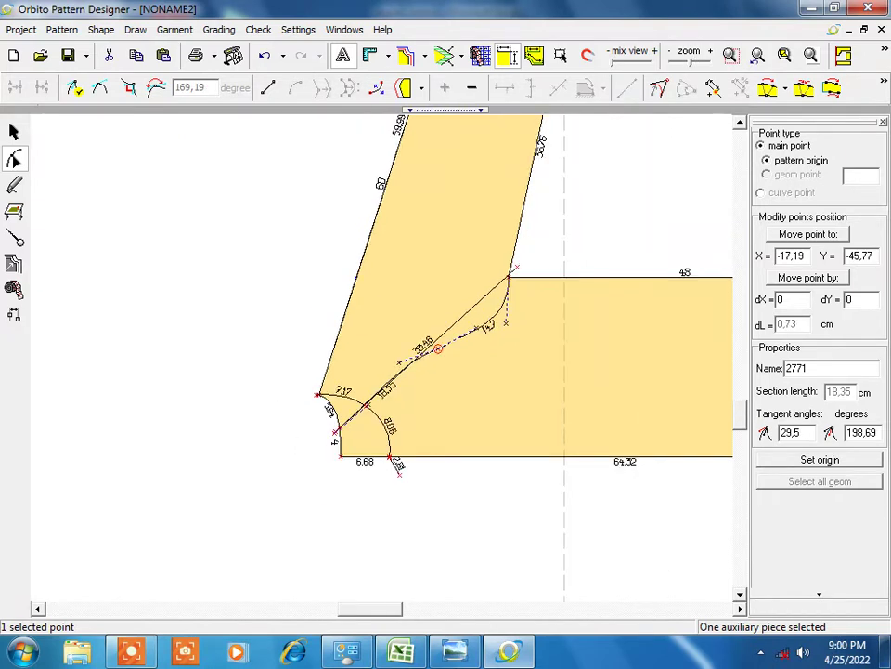
scroll(391, 367, "down", 1)
scroll(391, 367, "down", 2)
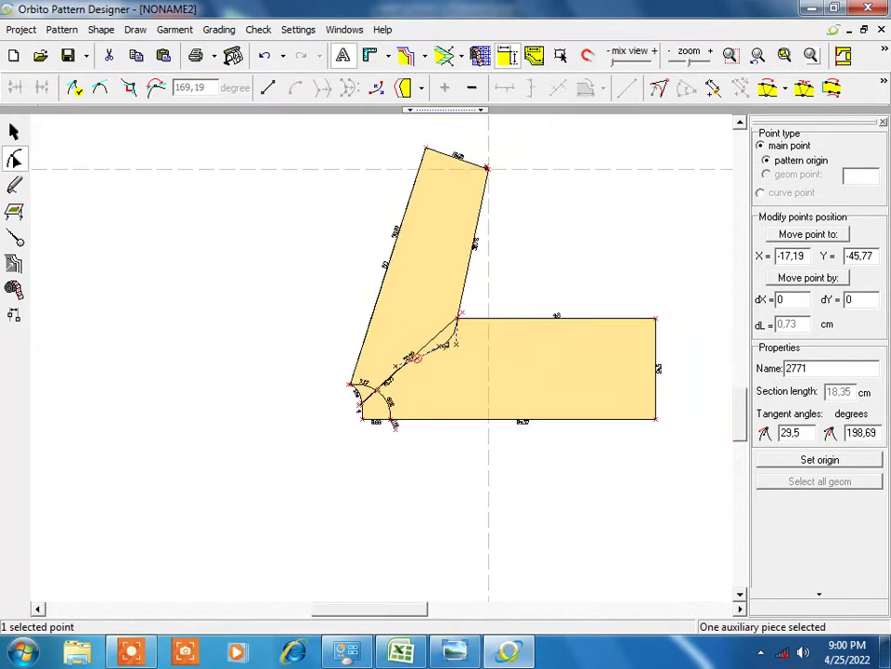
scroll(391, 367, "down", 1)
scroll(520, 282, "up", 2)
scroll(392, 355, "down", 1)
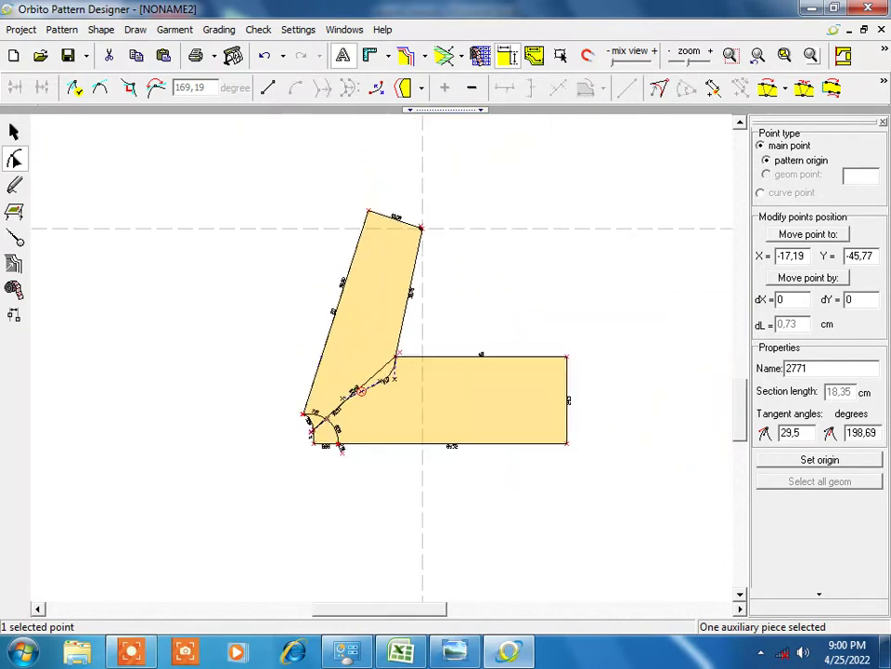
left_click(14, 132)
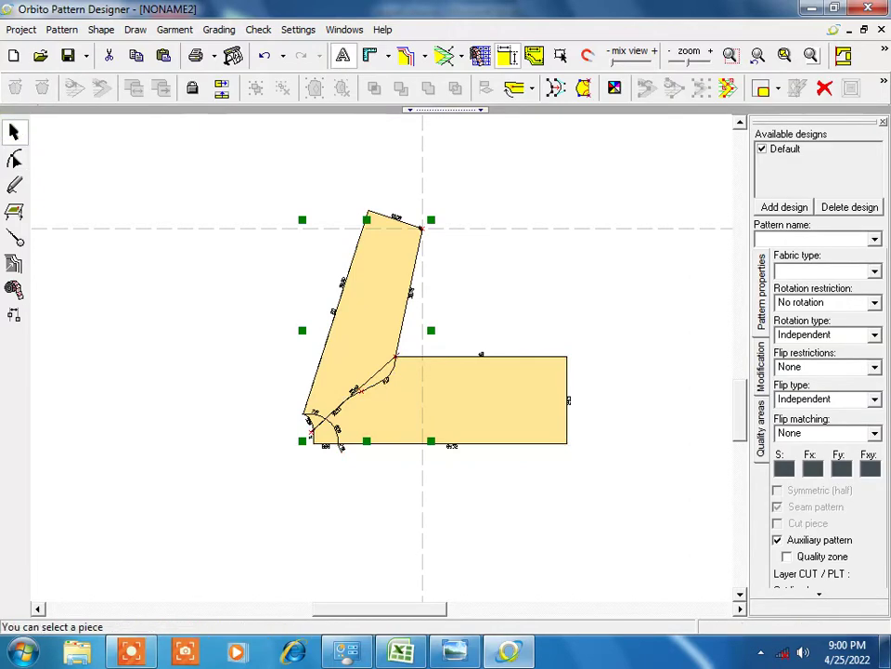
left_click(460, 380)
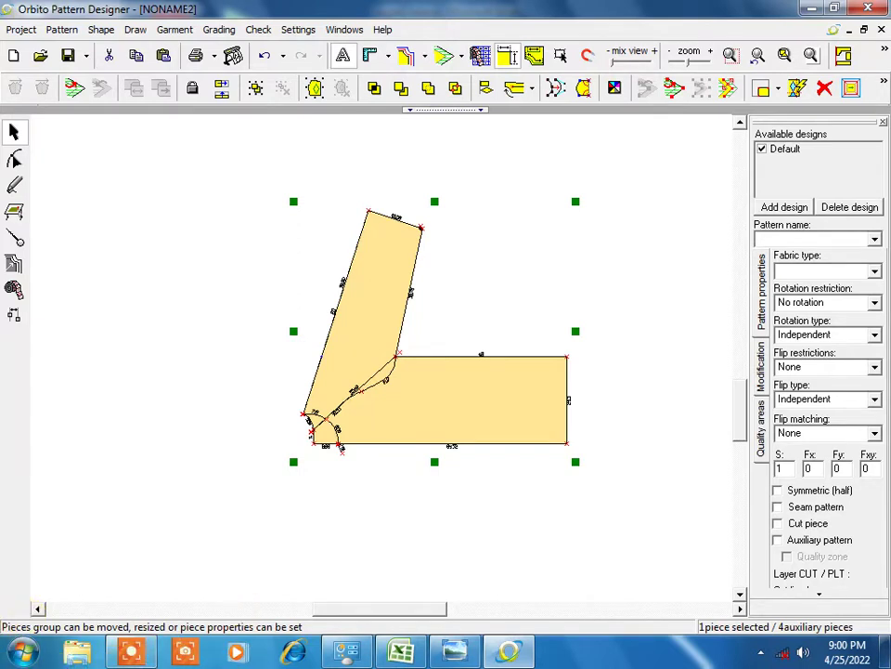
left_click(130, 650)
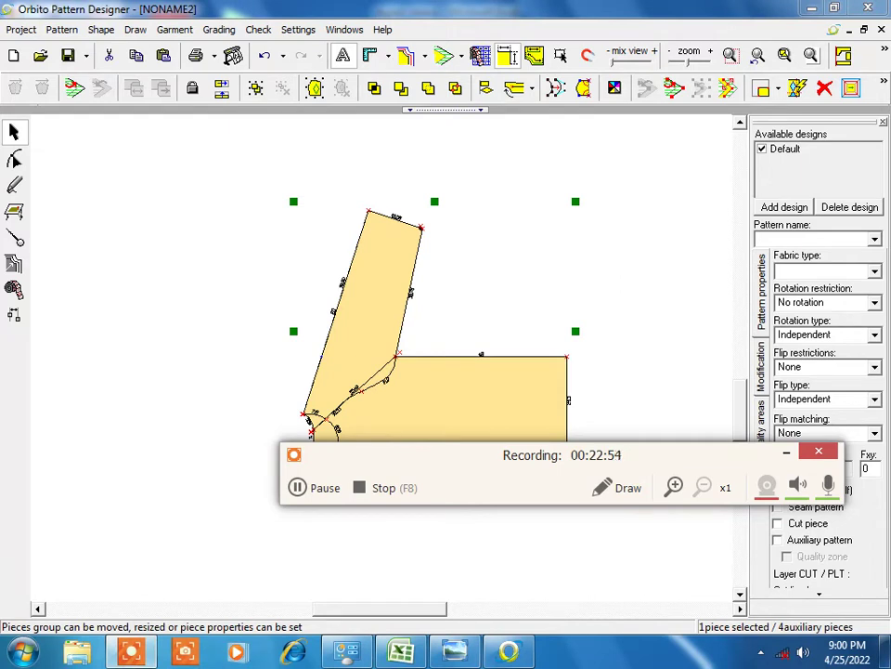
left_click(327, 489)
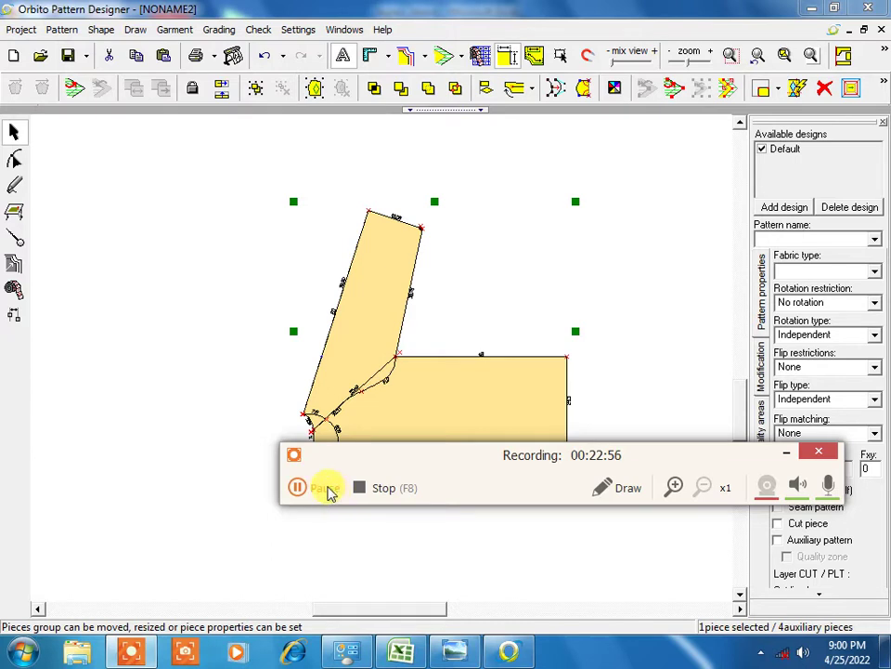
left_click(746, 524)
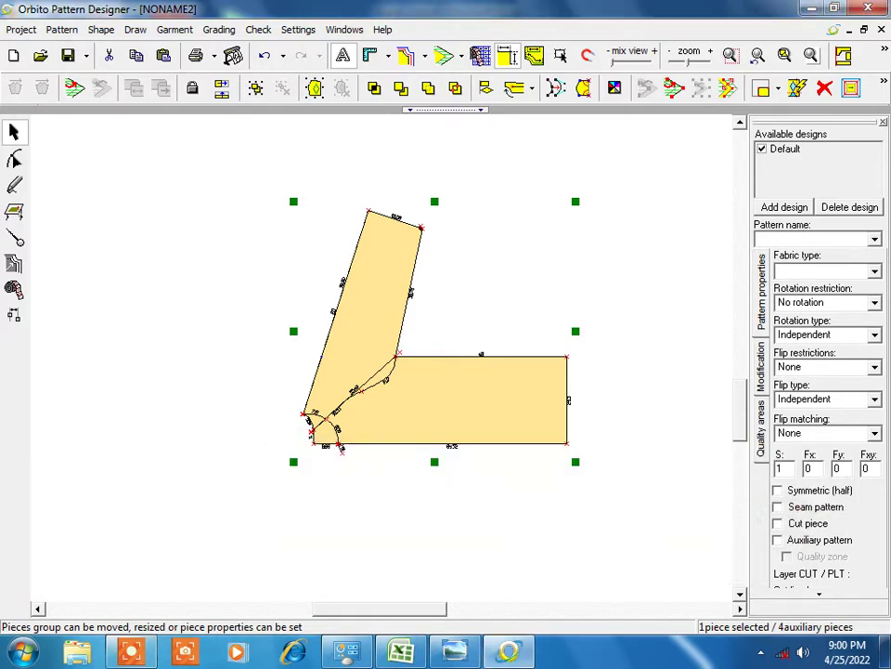
left_click_drag(176, 173, 685, 517)
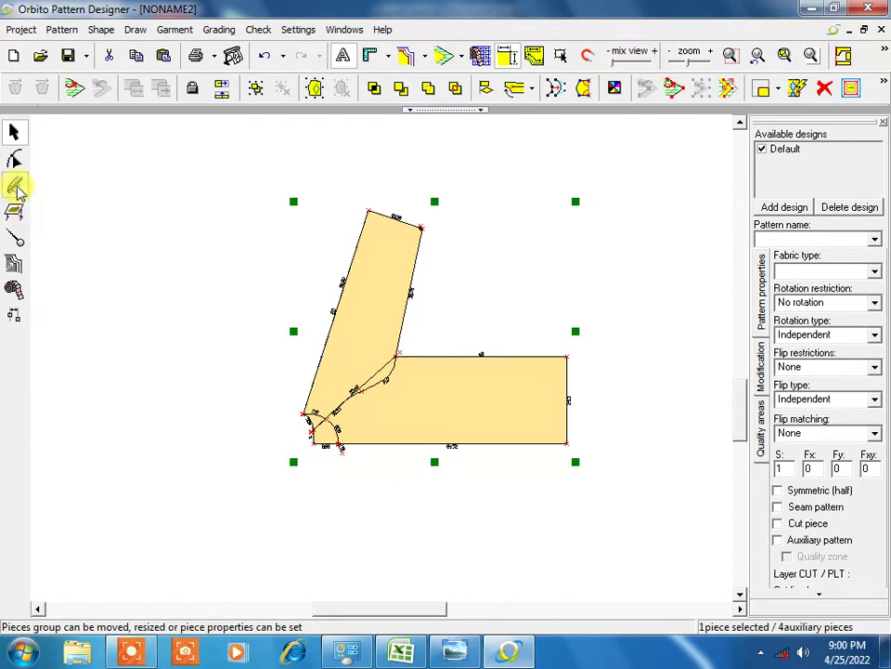
Run a Trace + on the underarm arc and body rectangle and apply it.
left_click(17, 187)
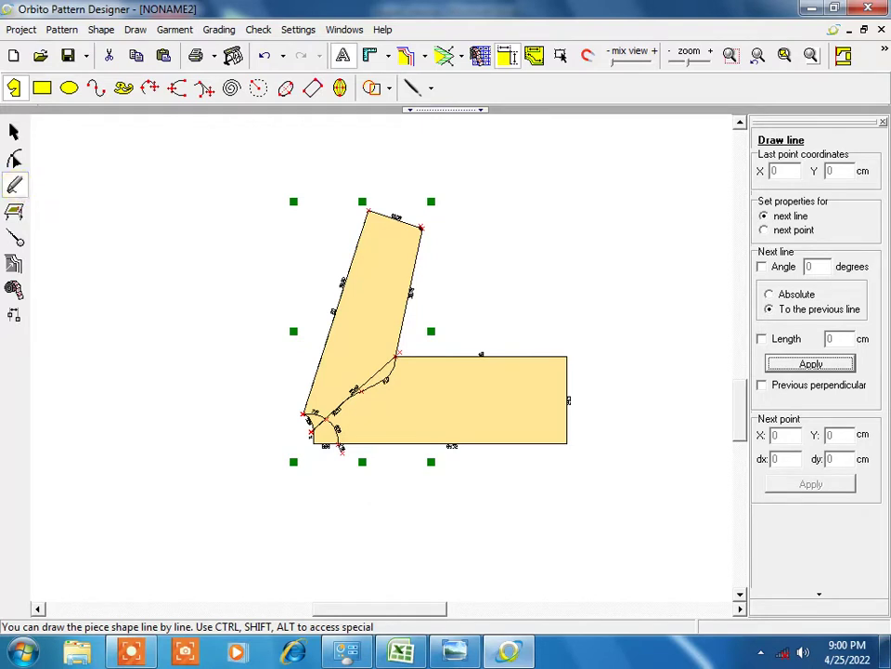
left_click(390, 90)
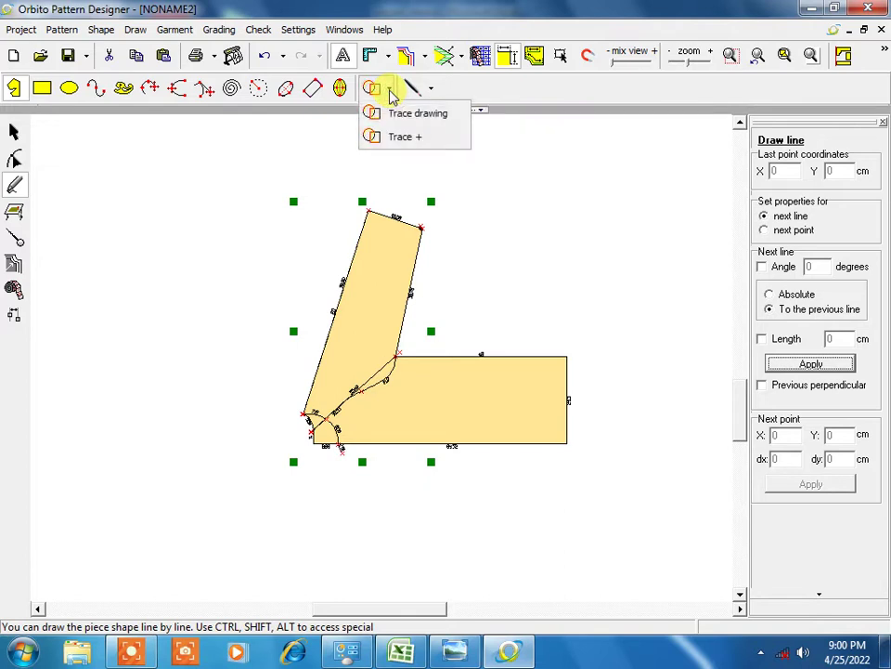
left_click(409, 139)
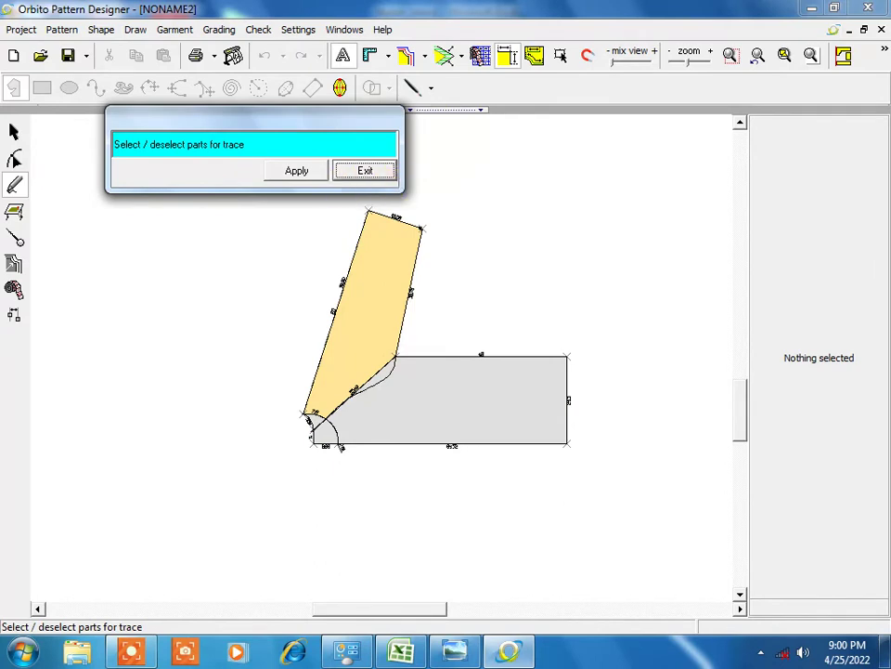
left_click(325, 431)
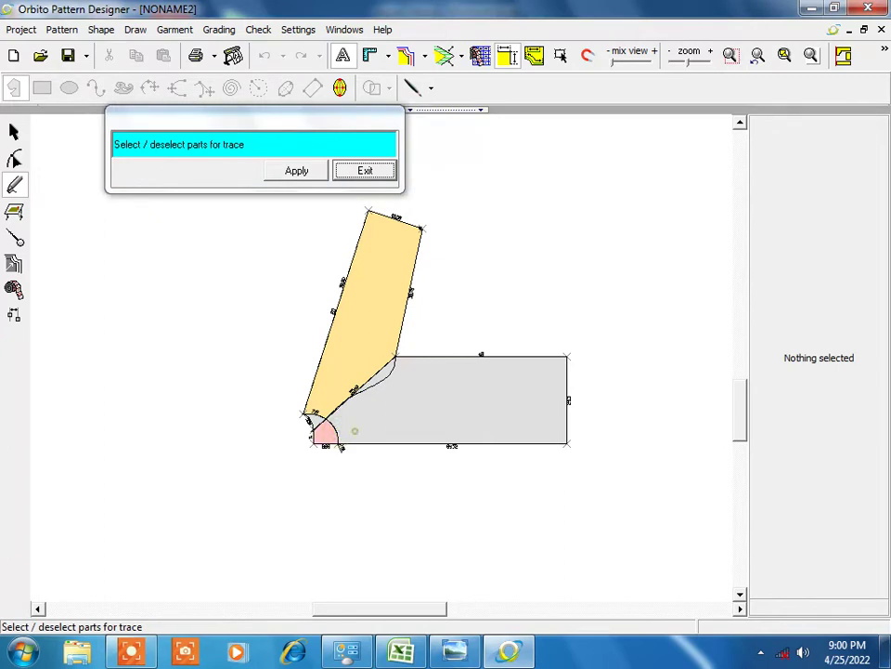
left_click(355, 430)
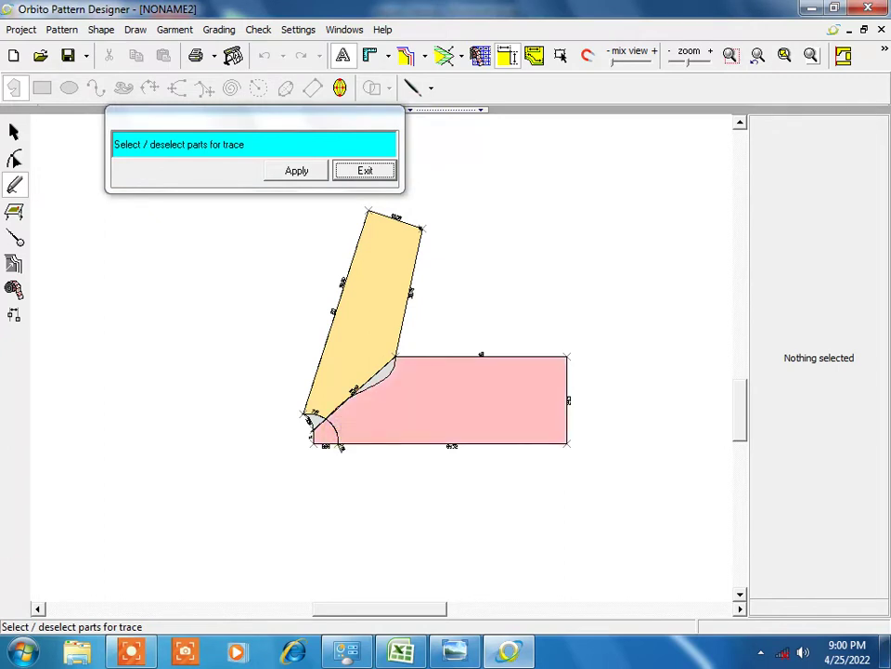
left_click(301, 173)
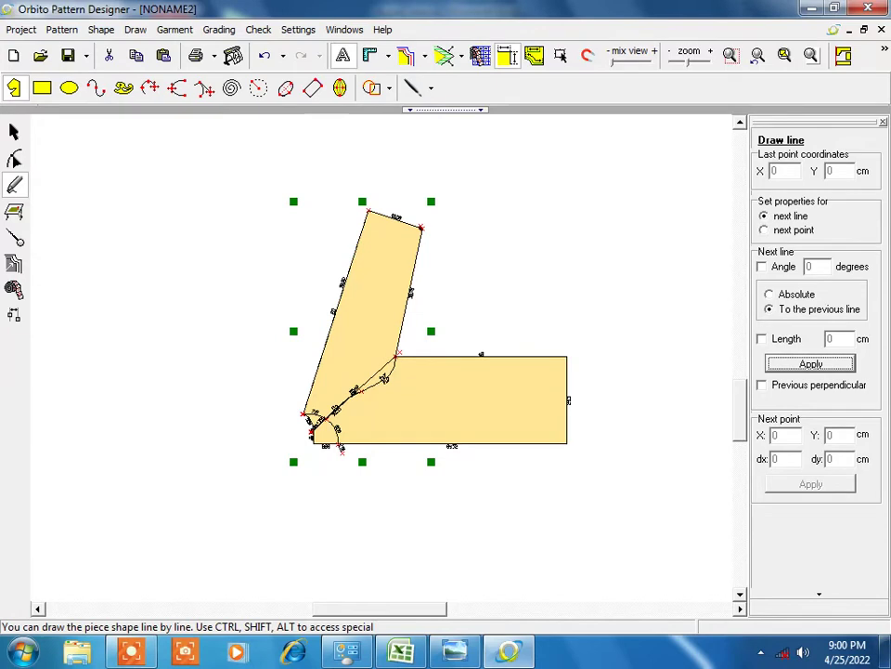
Repeat Trace + on the body rectangle until the invalid piece selection warning appears.
left_click(389, 88)
left_click(406, 135)
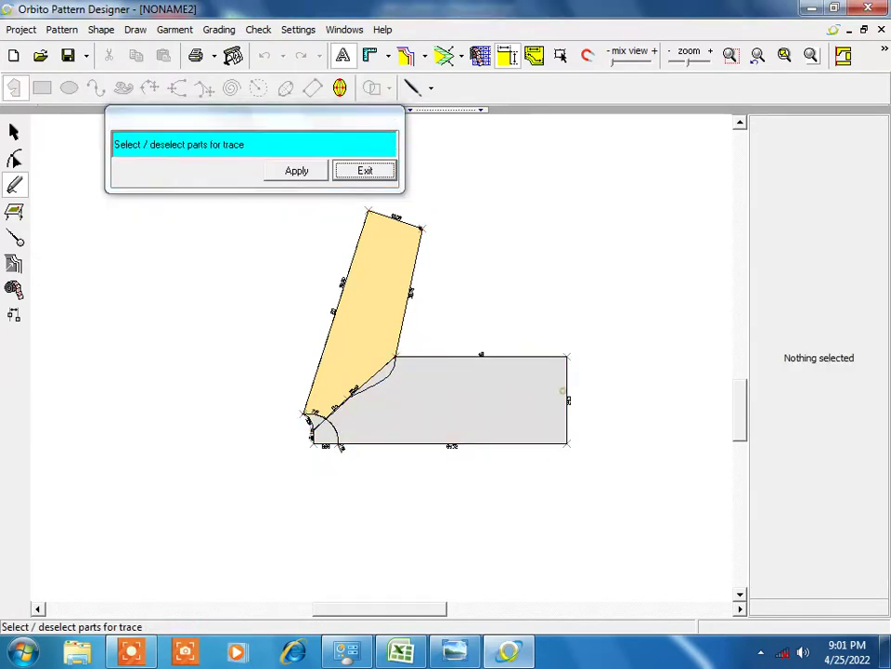
left_click(478, 399)
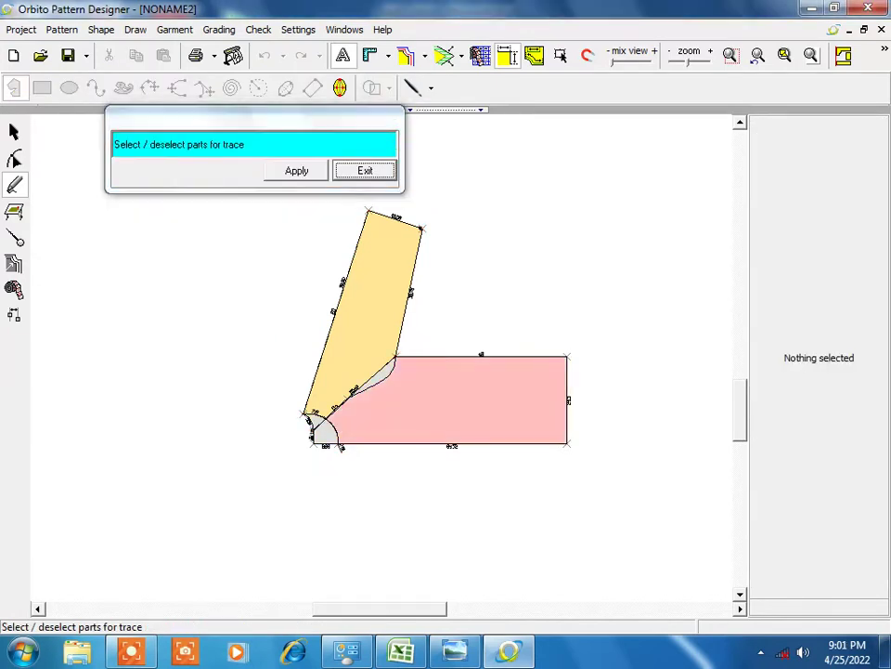
left_click(297, 171)
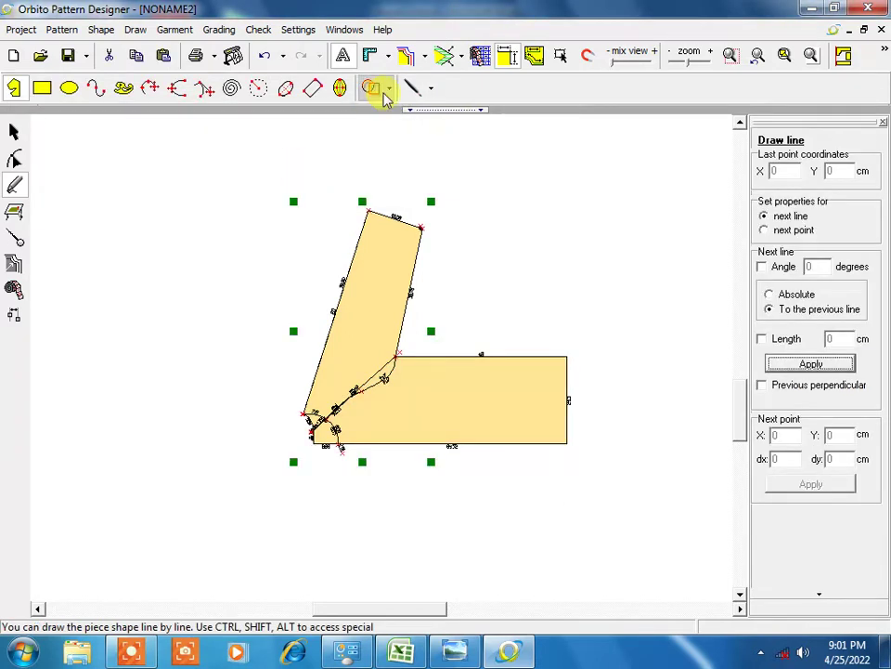
left_click(389, 89)
left_click(398, 137)
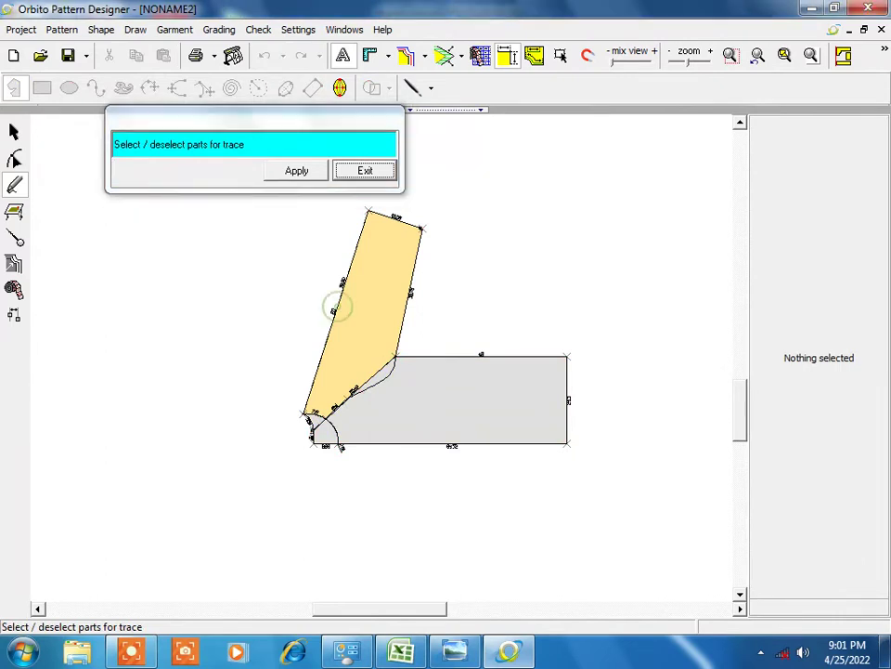
left_click(335, 305)
left_click(510, 383)
left_click(411, 296)
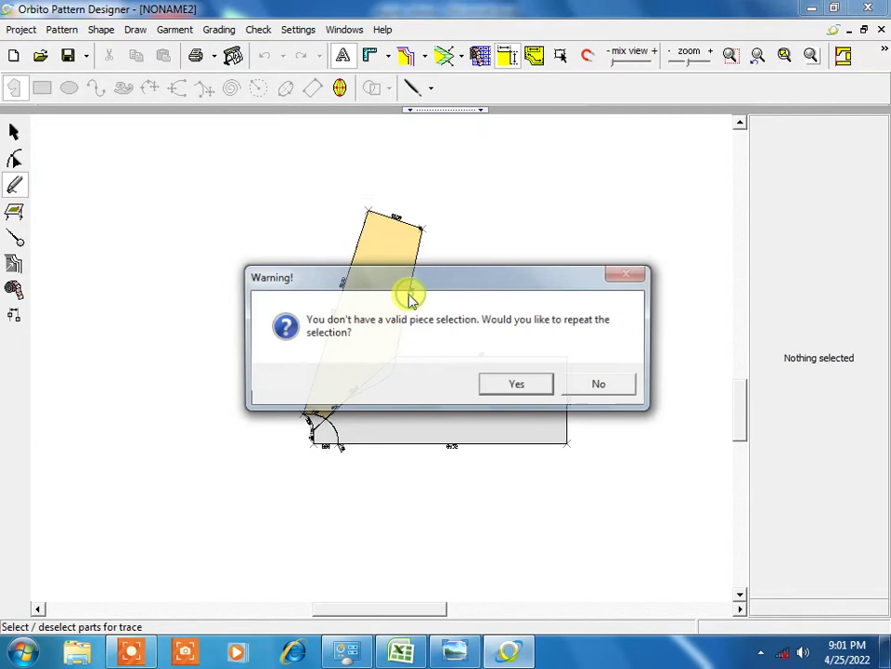
Answer Yes to the warning and retry marking the underarm corner region for tracing.
left_click(513, 387)
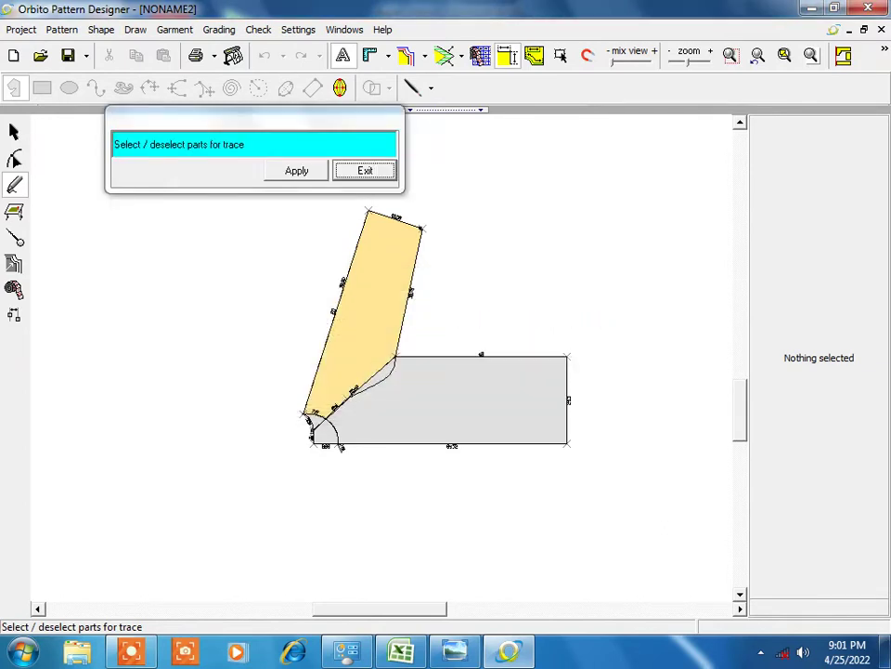
scroll(256, 416, "up", 1)
scroll(256, 416, "up", 1)
scroll(255, 416, "up", 1)
scroll(255, 416, "up", 1)
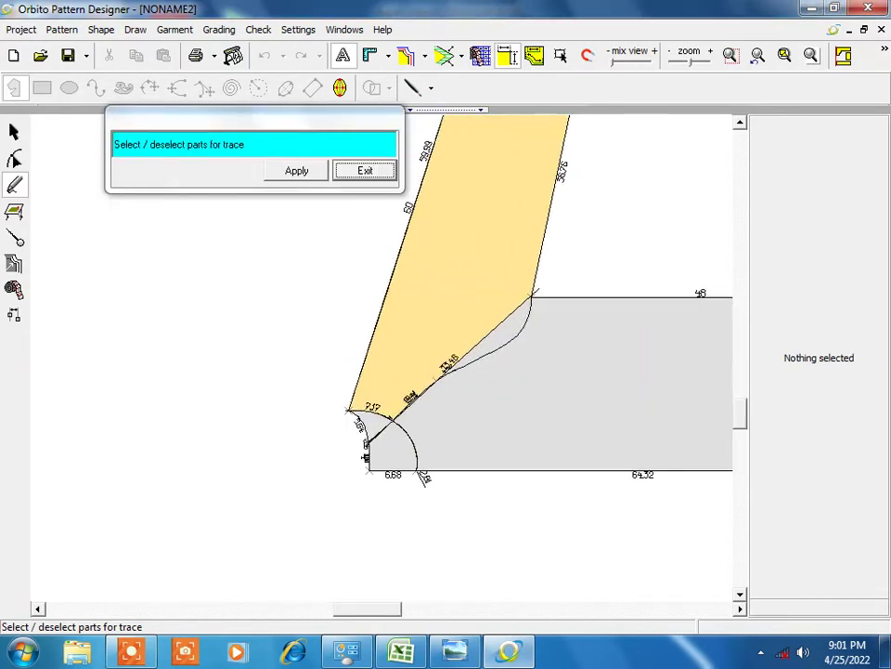
left_click(374, 424)
left_click(371, 345)
left_click(517, 383)
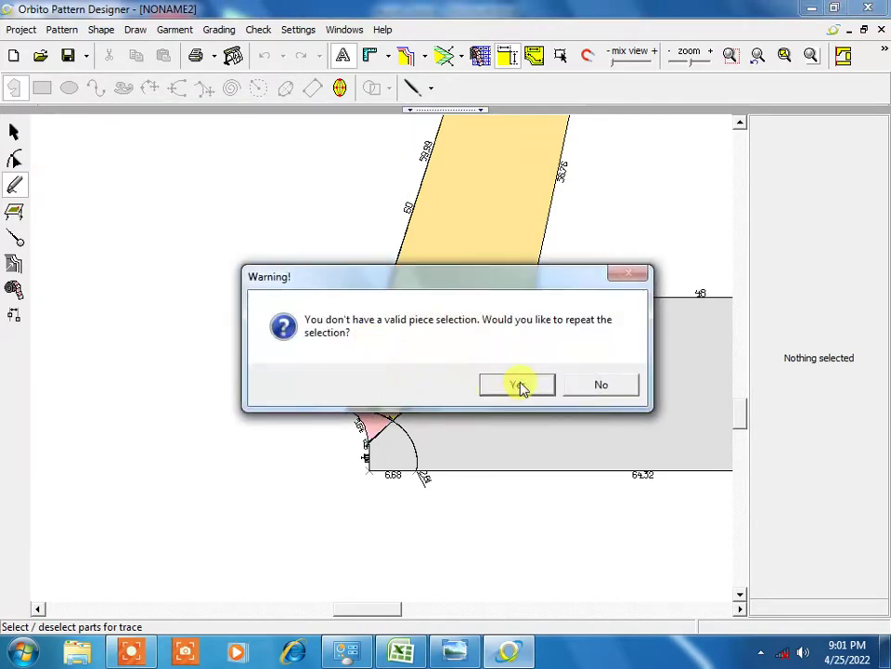
left_click(407, 228)
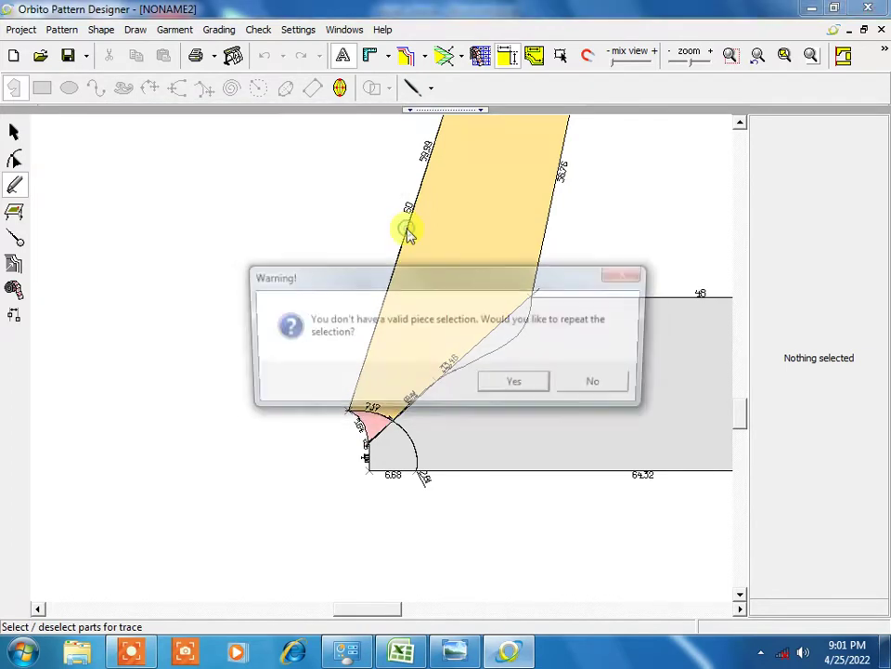
left_click(517, 382)
Exit the trace part selection without creating a piece and return to the Select arrow tool.
left_click(134, 653)
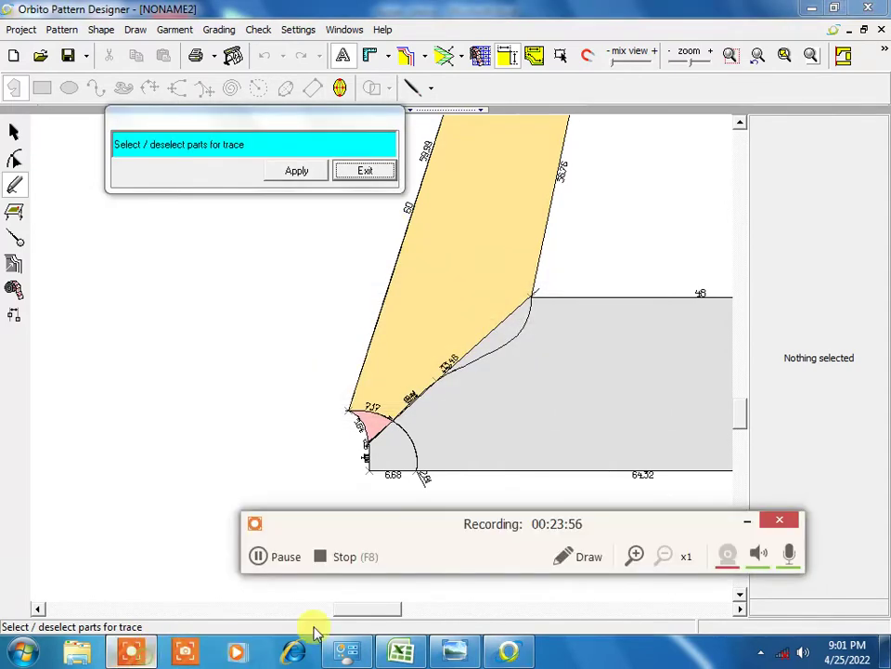
left_click(284, 563)
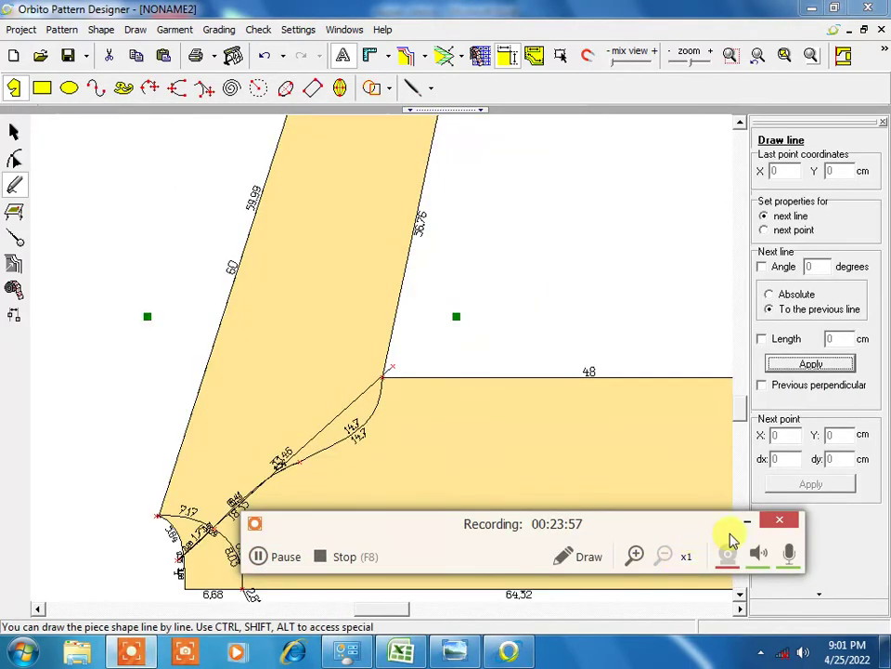
left_click(748, 523)
scroll(464, 520, "up", 1)
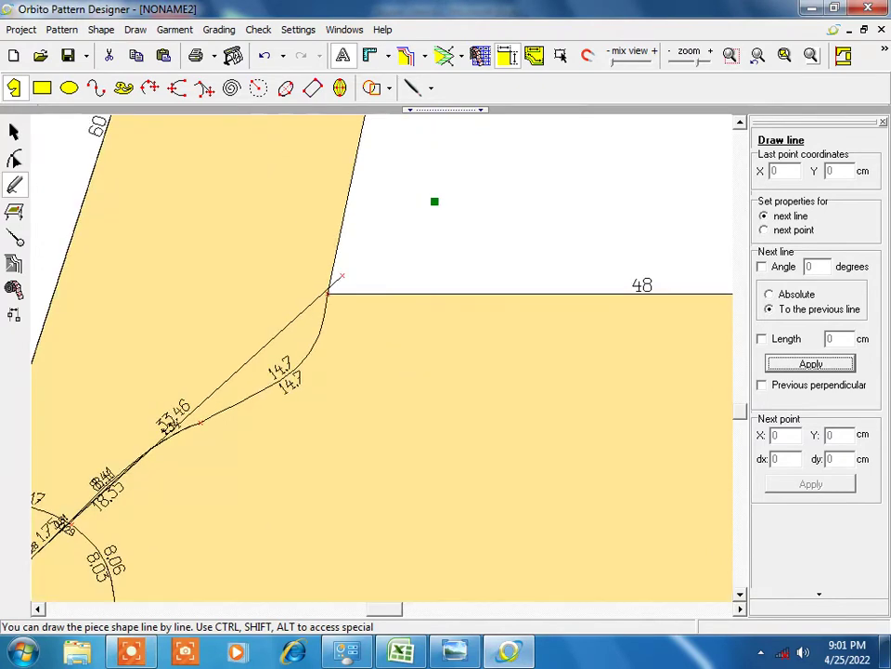
scroll(464, 520, "up", 1)
scroll(464, 520, "down", 2)
scroll(464, 520, "down", 1)
scroll(370, 320, "up", 2)
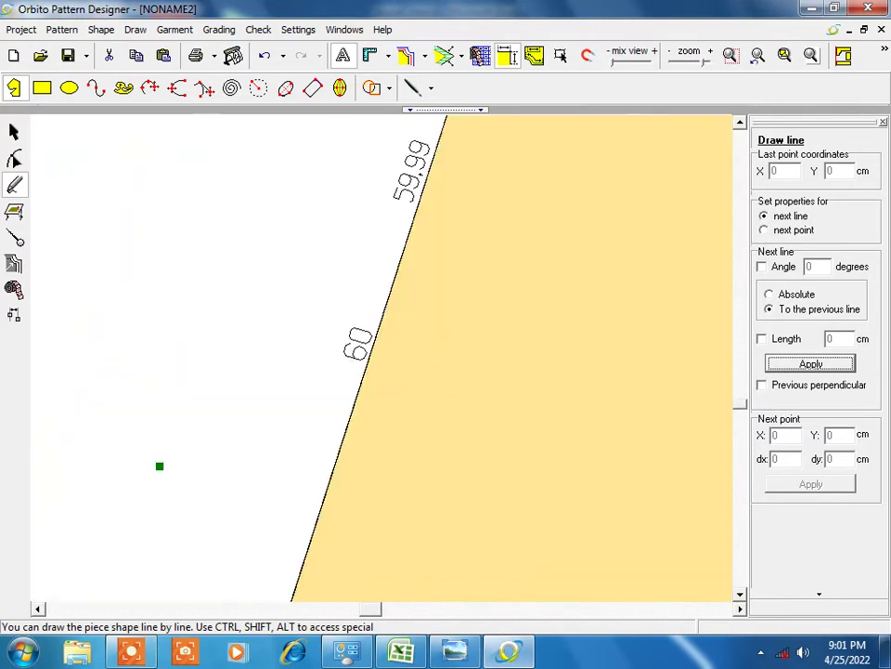
scroll(446, 415, "down", 1)
scroll(445, 415, "up", 2)
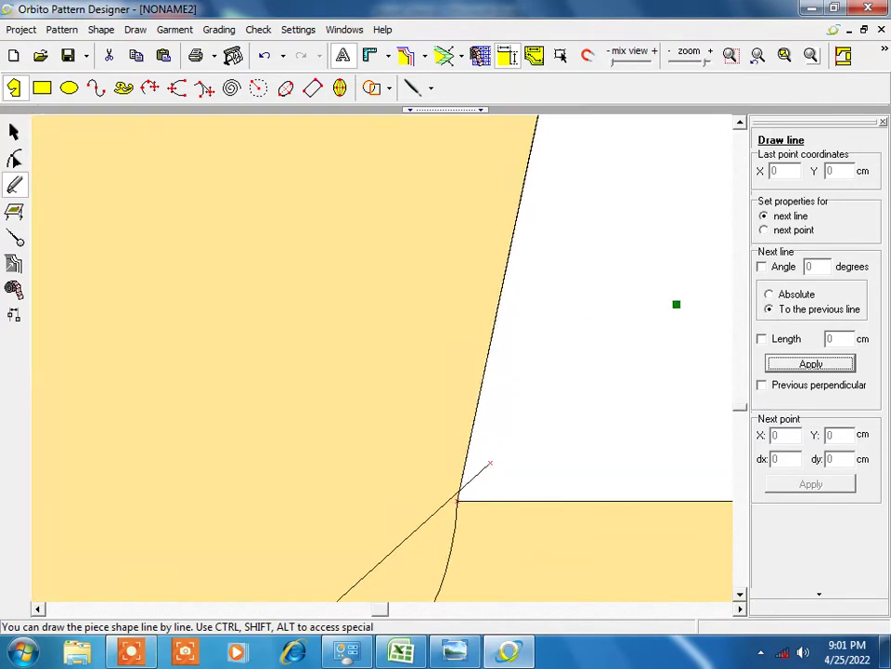
left_click(14, 132)
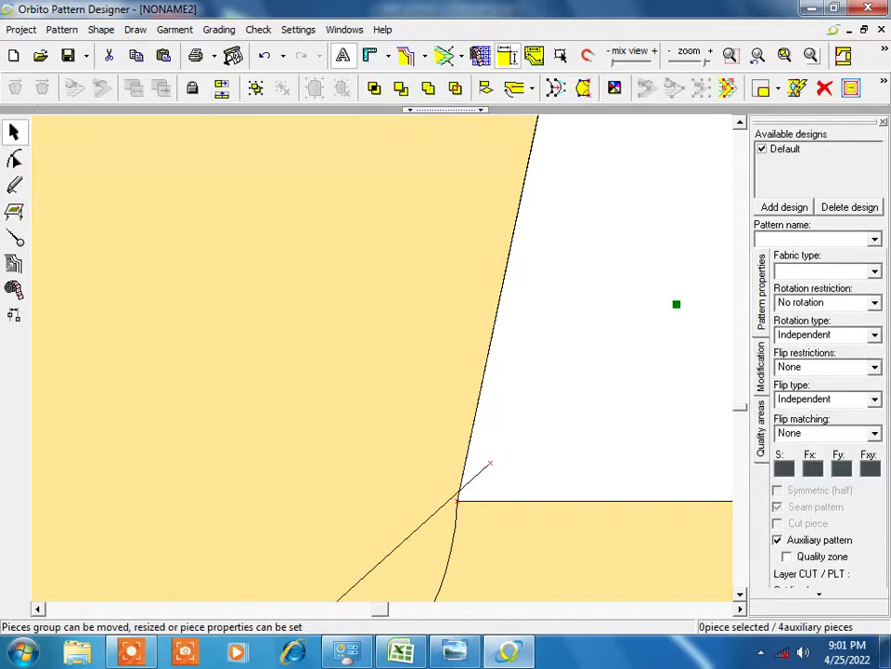
left_click_drag(489, 463, 489, 462)
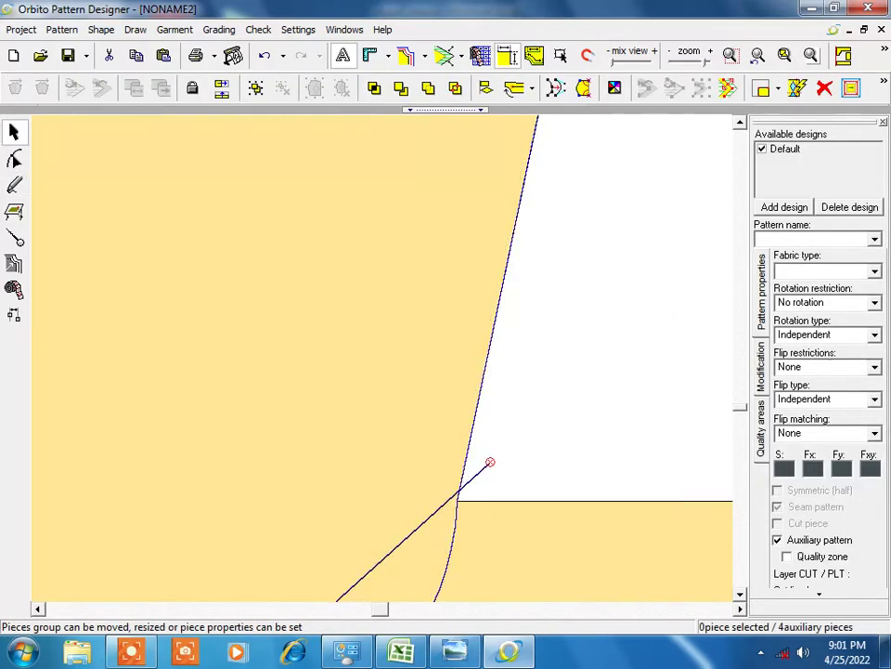
left_click(14, 159)
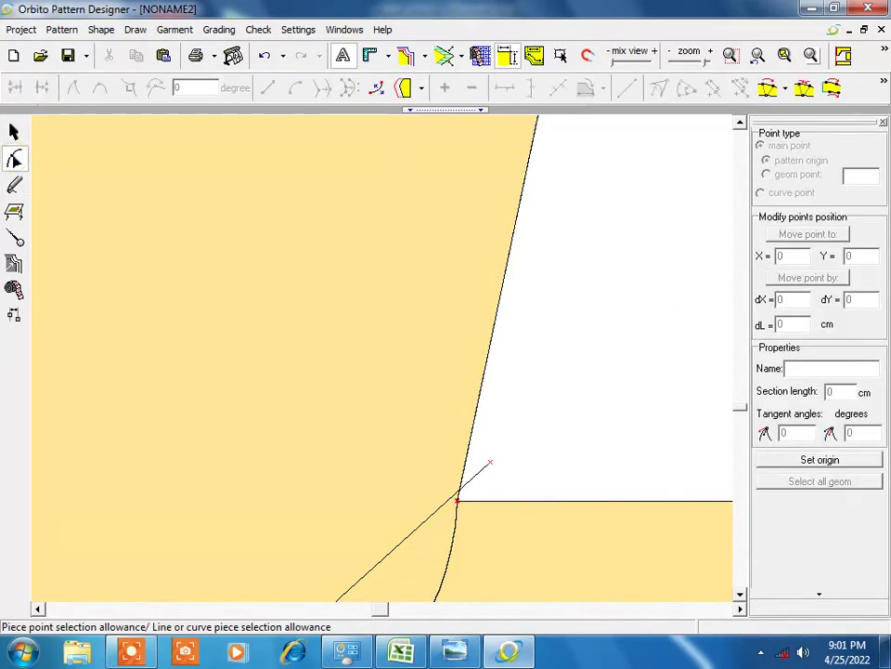
left_click_drag(490, 463, 499, 465)
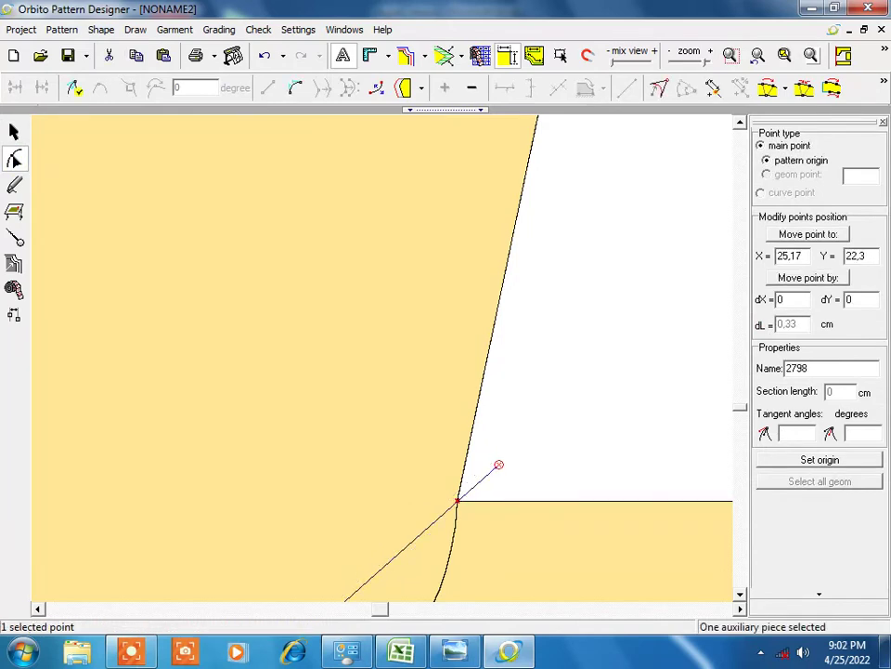
scroll(306, 232, "down", 2)
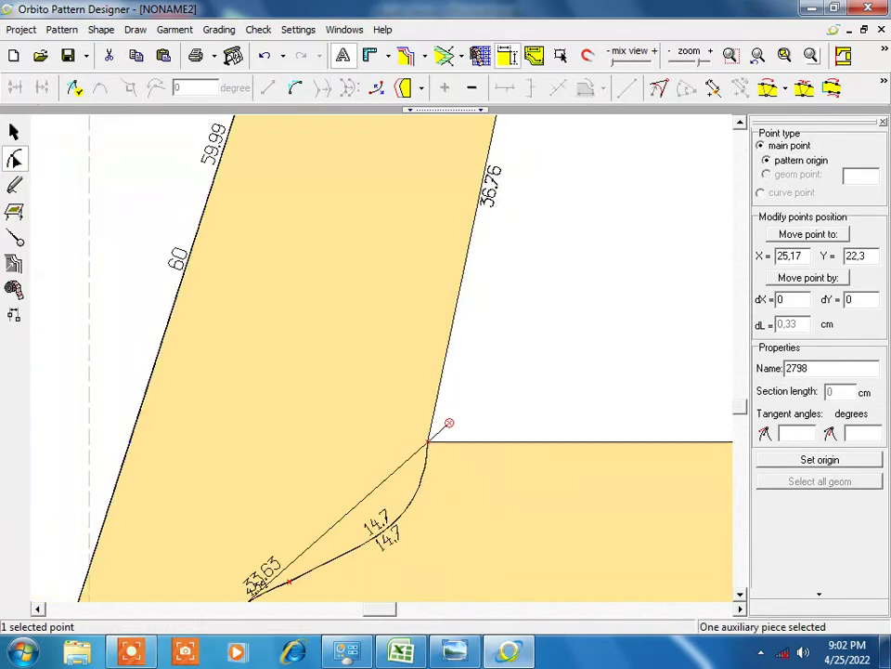
scroll(306, 232, "down", 2)
scroll(306, 232, "up", 3)
scroll(304, 258, "up", 2)
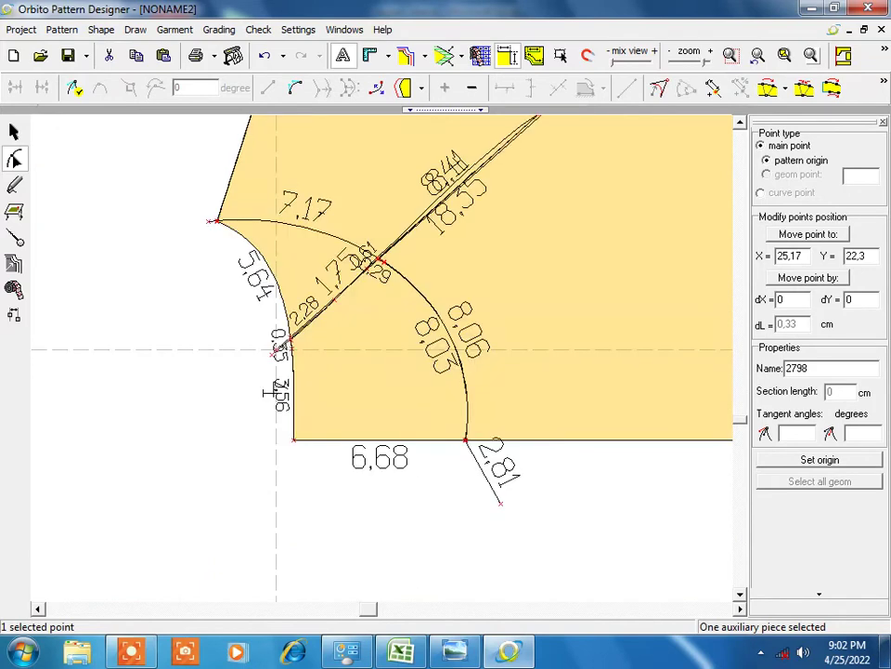
scroll(267, 394, "up", 1)
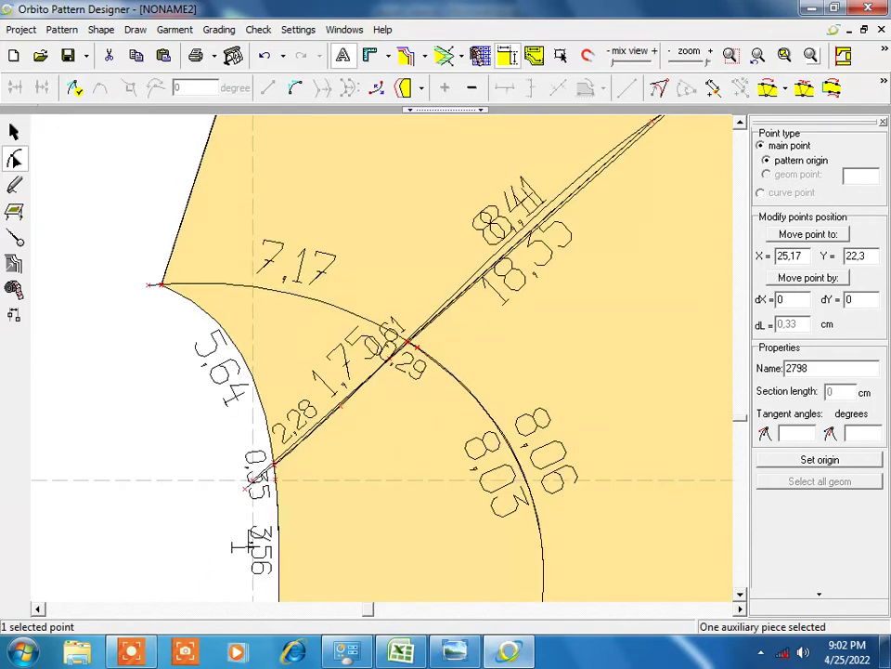
scroll(234, 547, "down", 1)
scroll(234, 547, "down", 1)
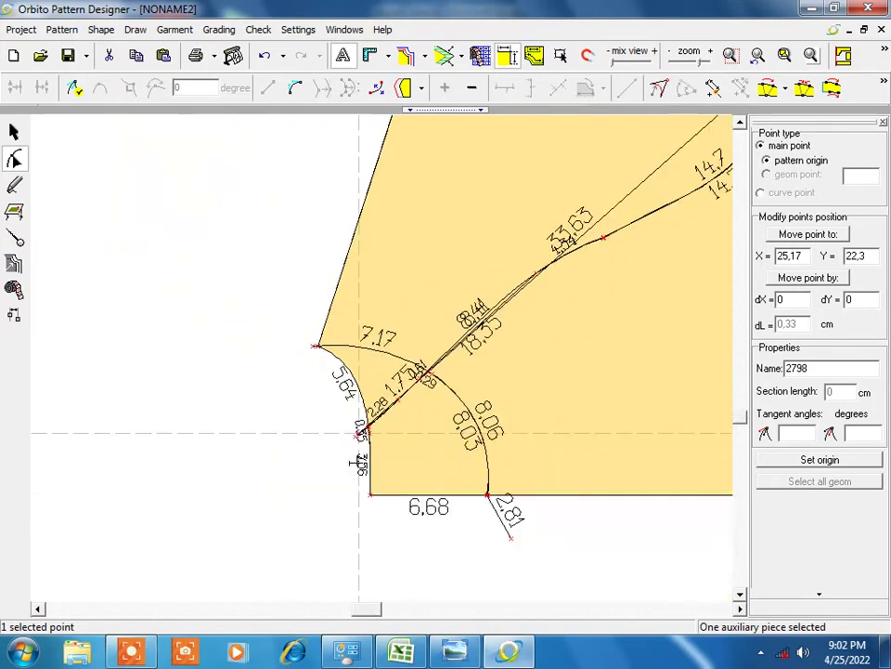
scroll(234, 547, "down", 1)
scroll(234, 546, "down", 1)
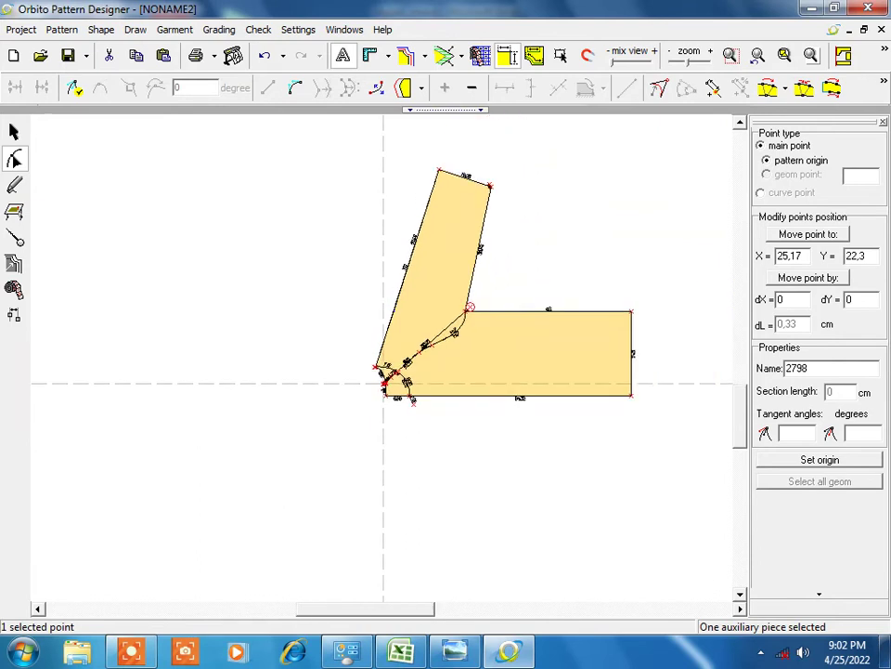
scroll(455, 381, "up", 1)
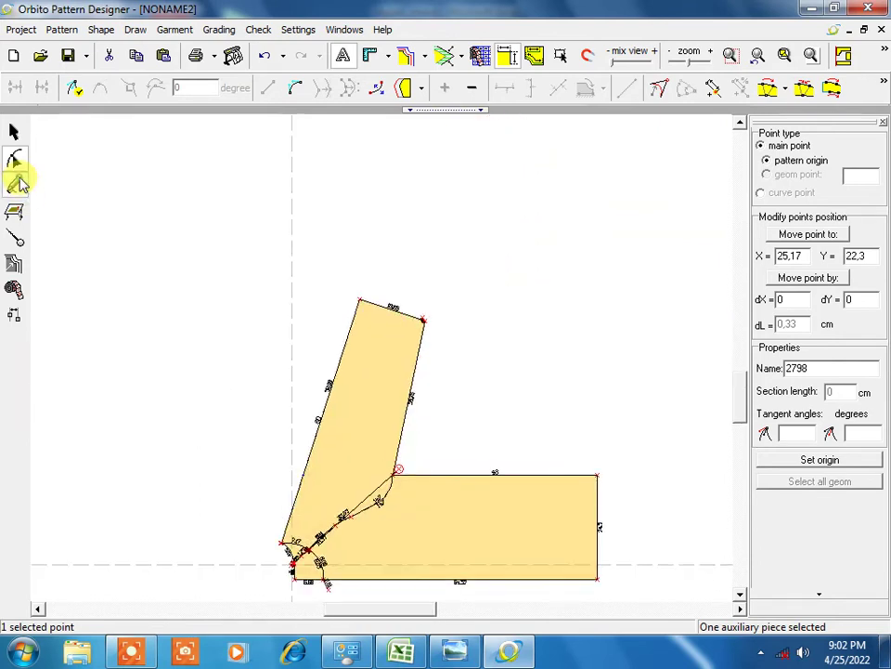
Trace the neckline curve and slanted sleeve section and apply the trace.
left_click(14, 185)
left_click(391, 90)
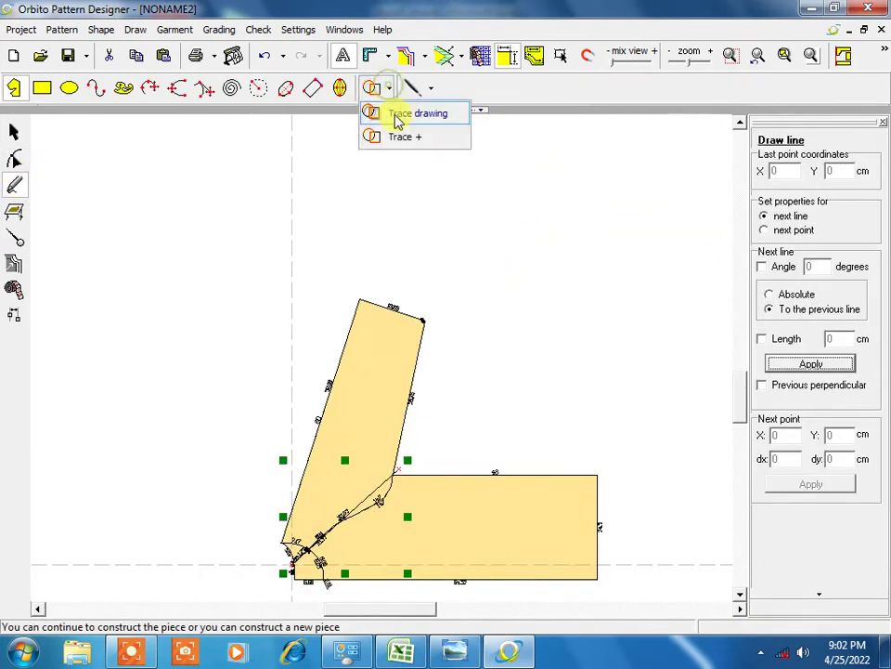
left_click(395, 114)
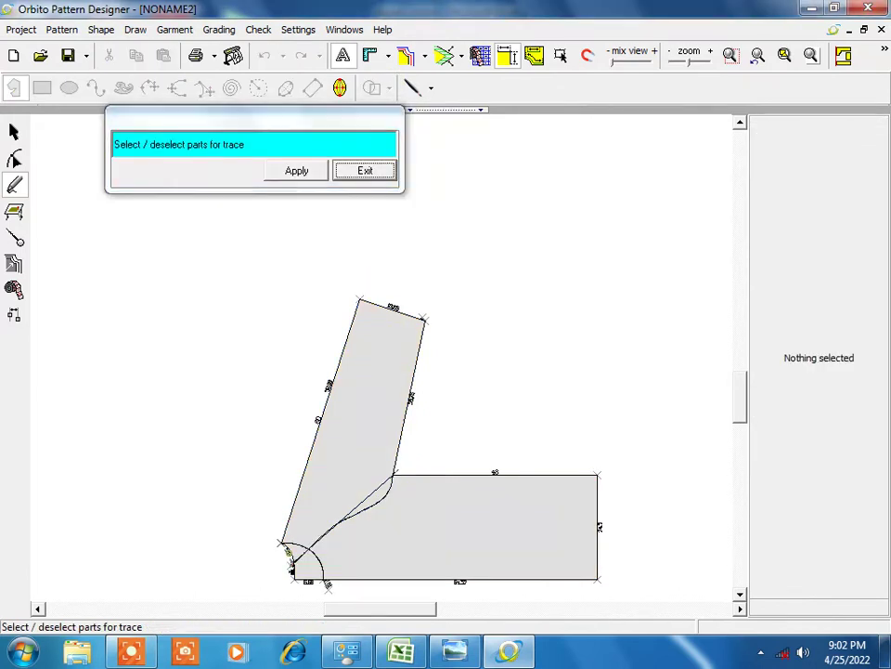
left_click(292, 553)
left_click(300, 487)
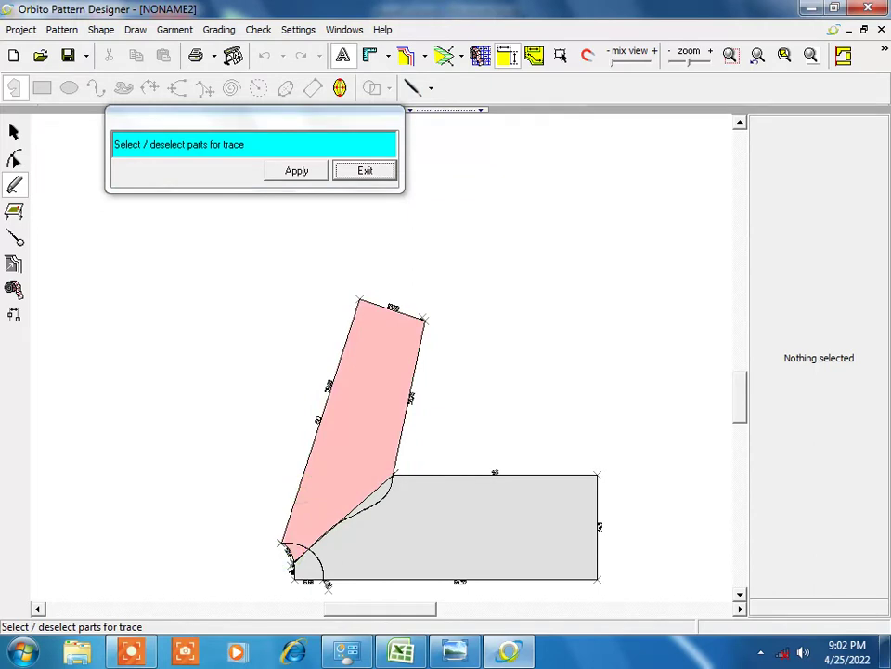
left_click(306, 175)
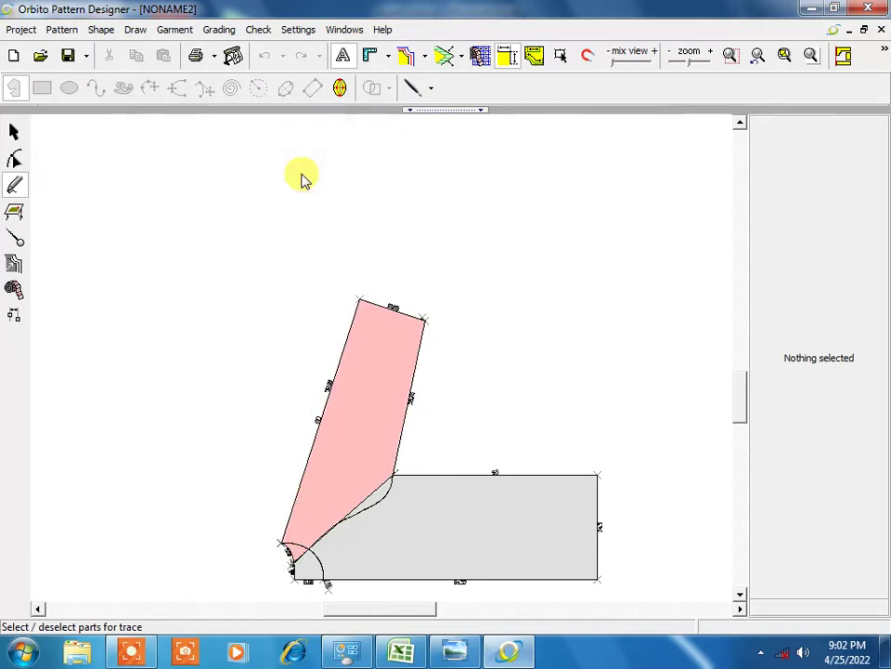
Apply a Trace + of the slanted sleeve section alone and return to the arrow tool.
left_click(391, 88)
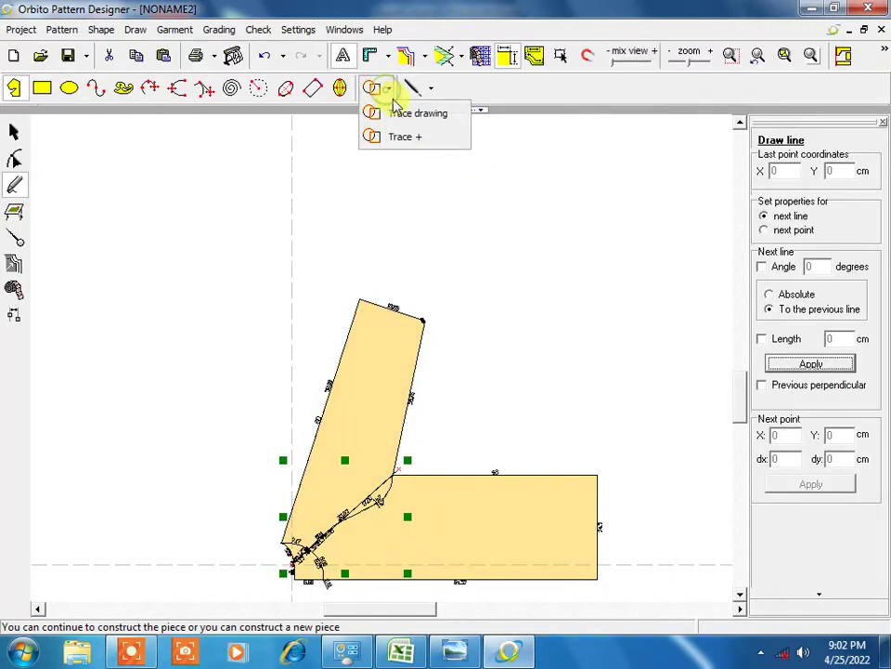
left_click(407, 139)
left_click(401, 309)
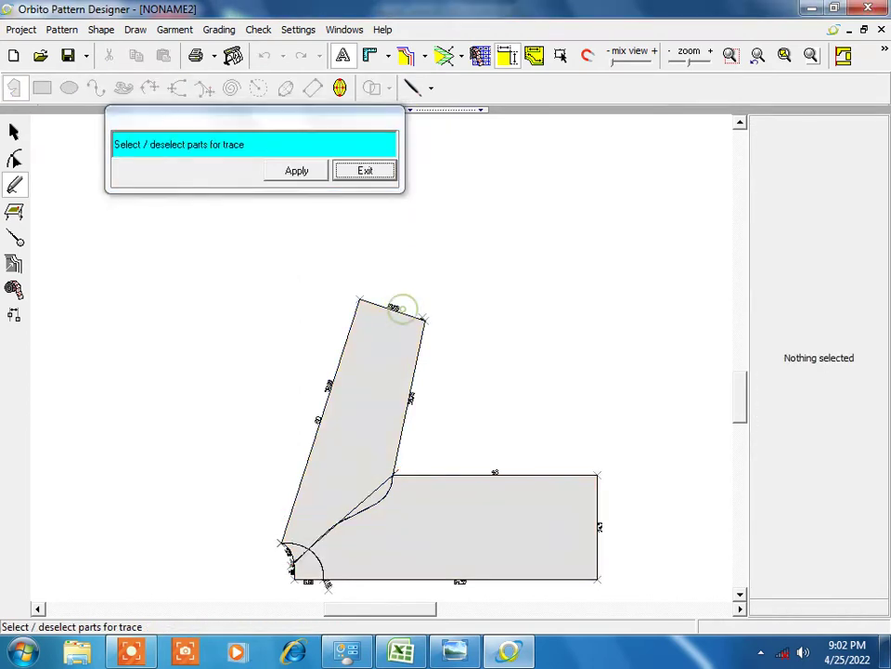
left_click(514, 384)
left_click(403, 417)
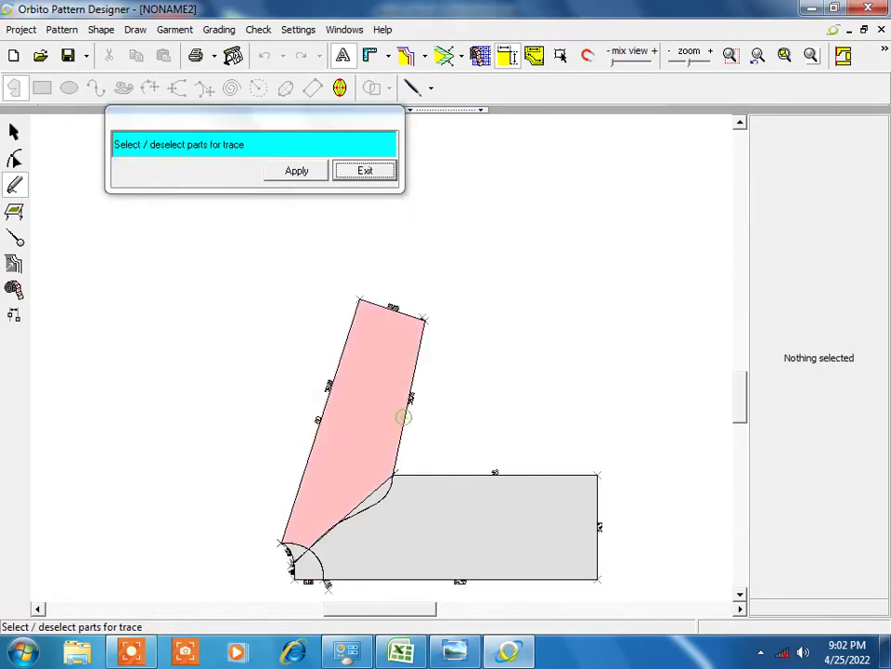
left_click(295, 171)
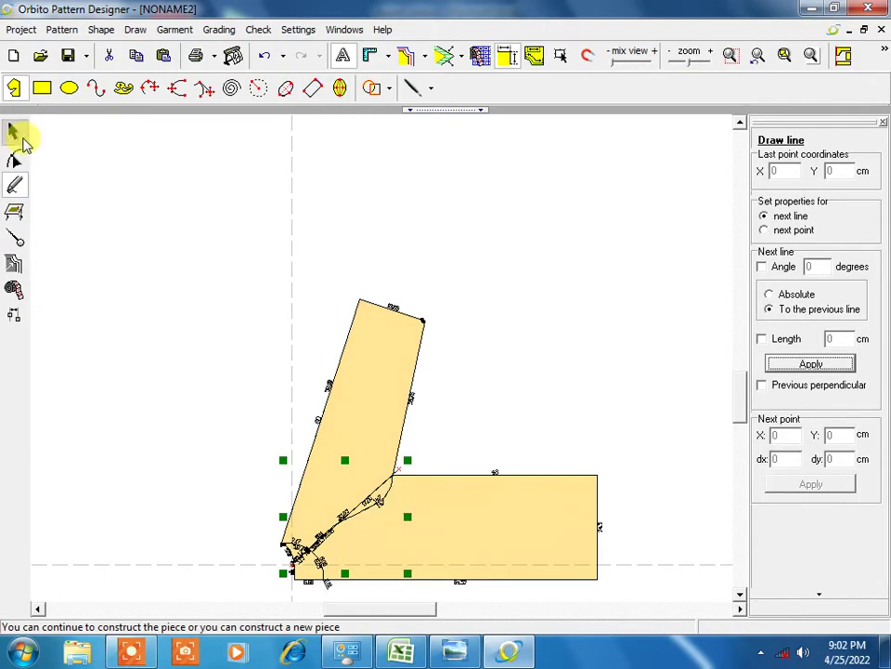
left_click(14, 133)
Paste the traced rectangle and tilted sleeve pieces and position the copies beside the L piece.
scroll(372, 371, "down", 3)
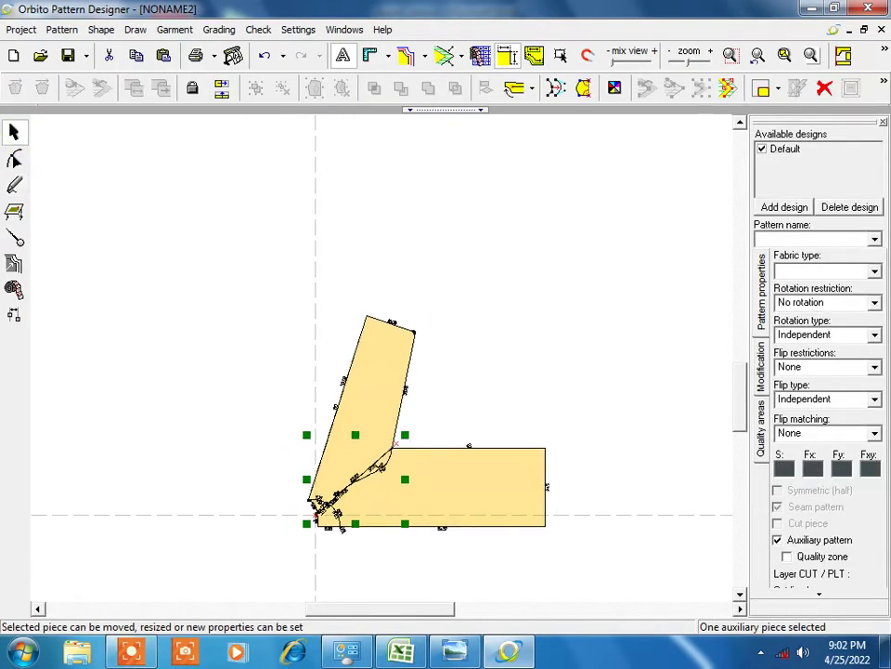
scroll(381, 378, "down", 2)
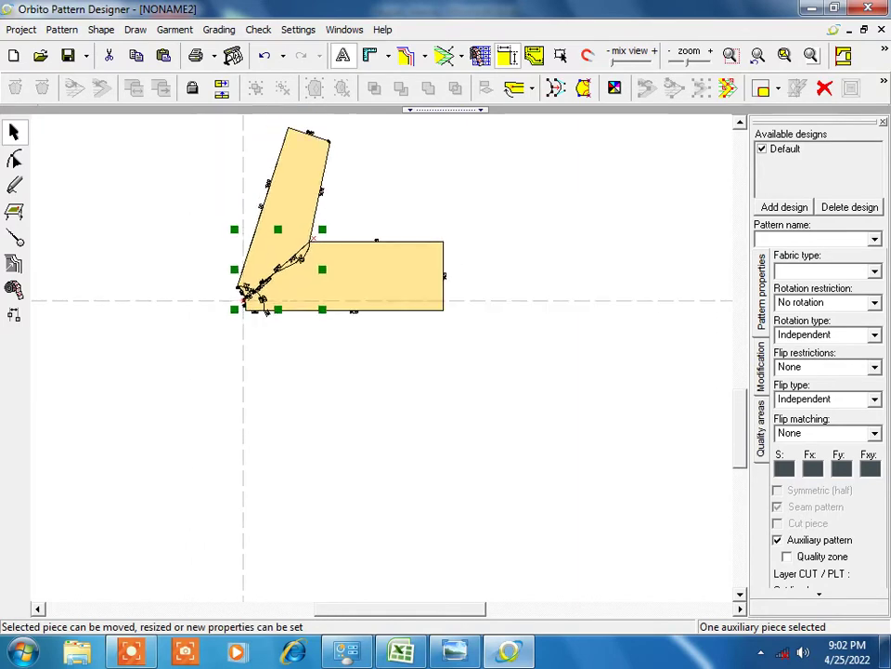
scroll(395, 576, "up", 1)
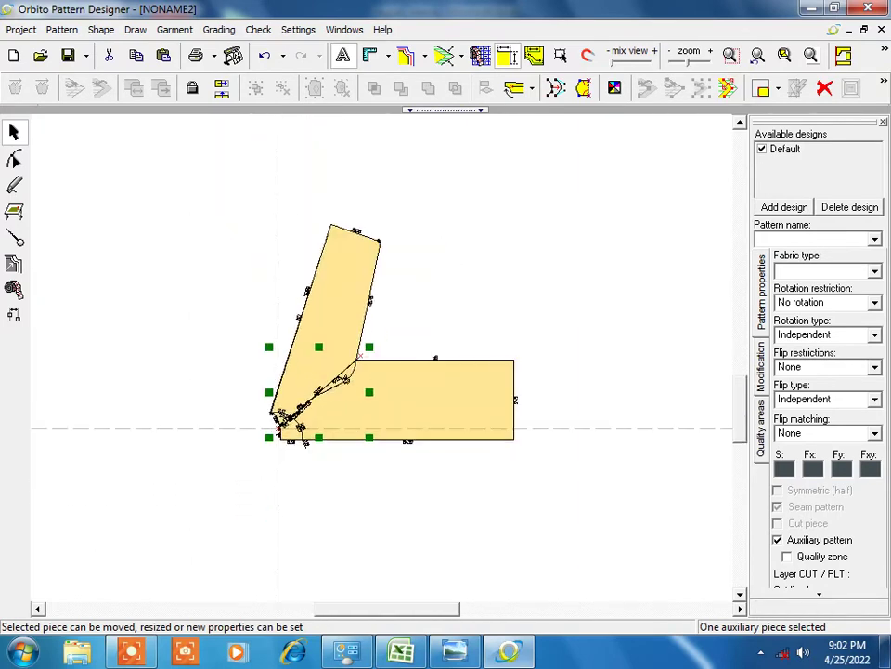
key("ctrl+v")
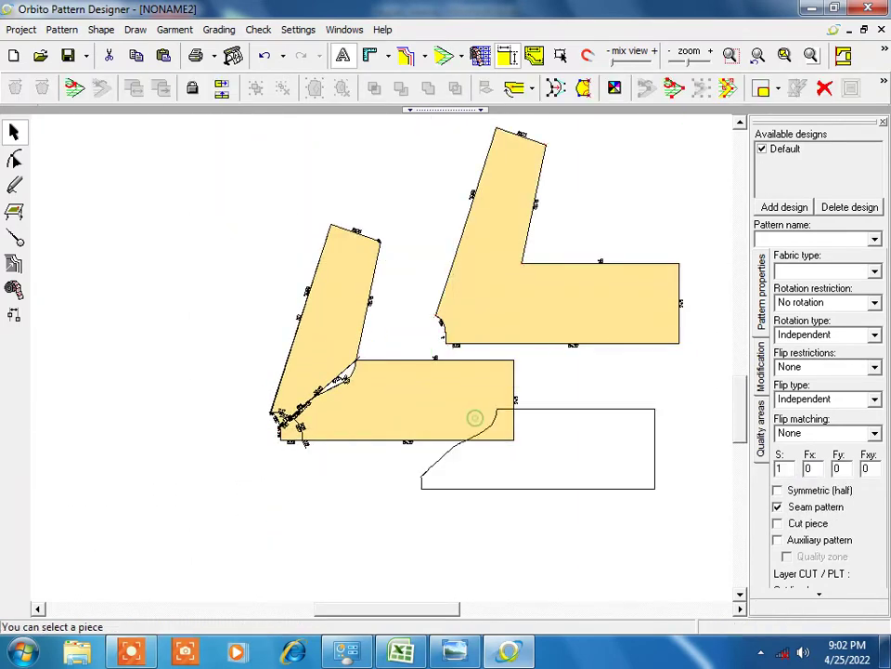
left_click_drag(474, 417, 503, 442)
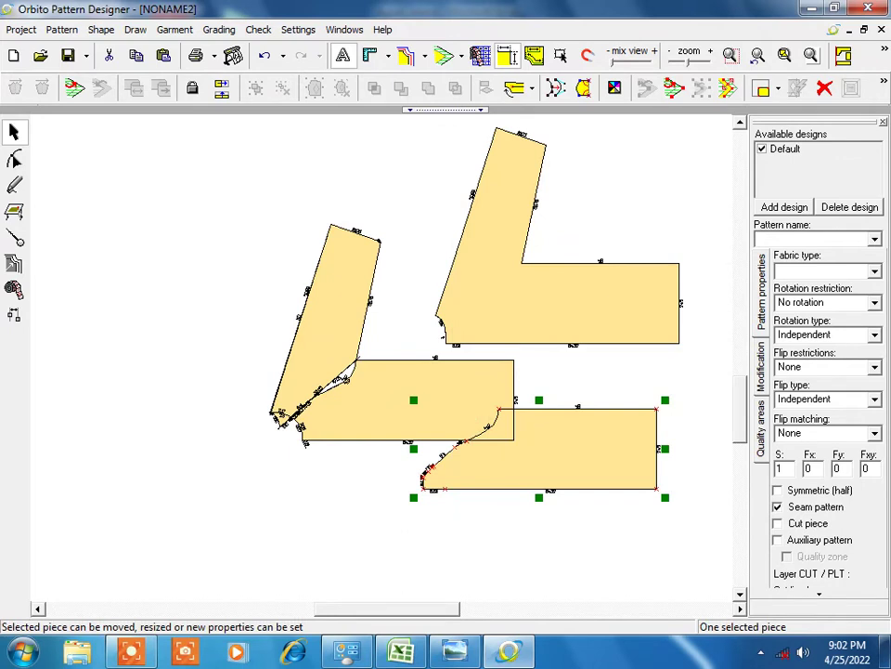
left_click_drag(435, 383, 330, 511)
key("ctrl+v")
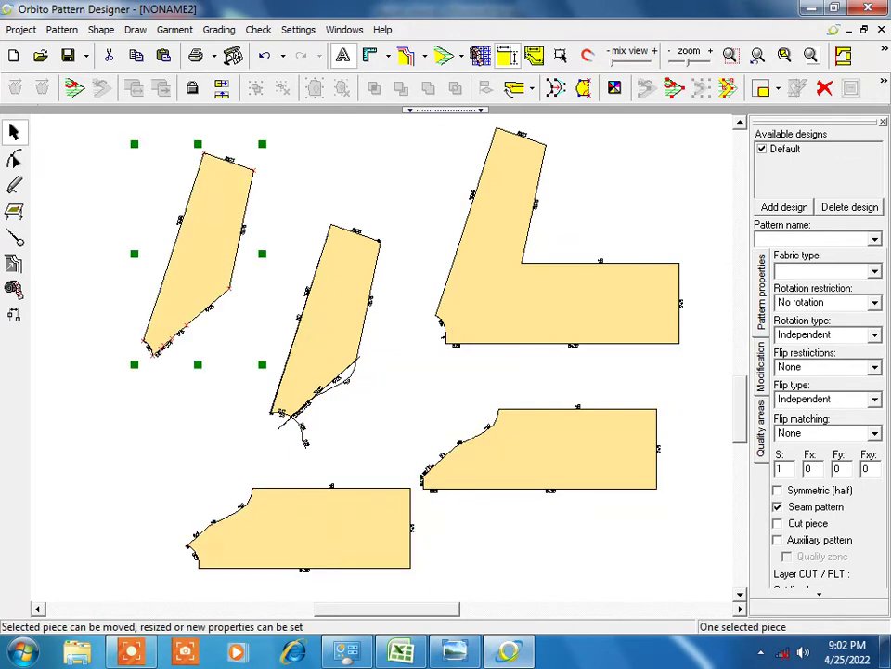
left_click_drag(334, 306, 343, 281)
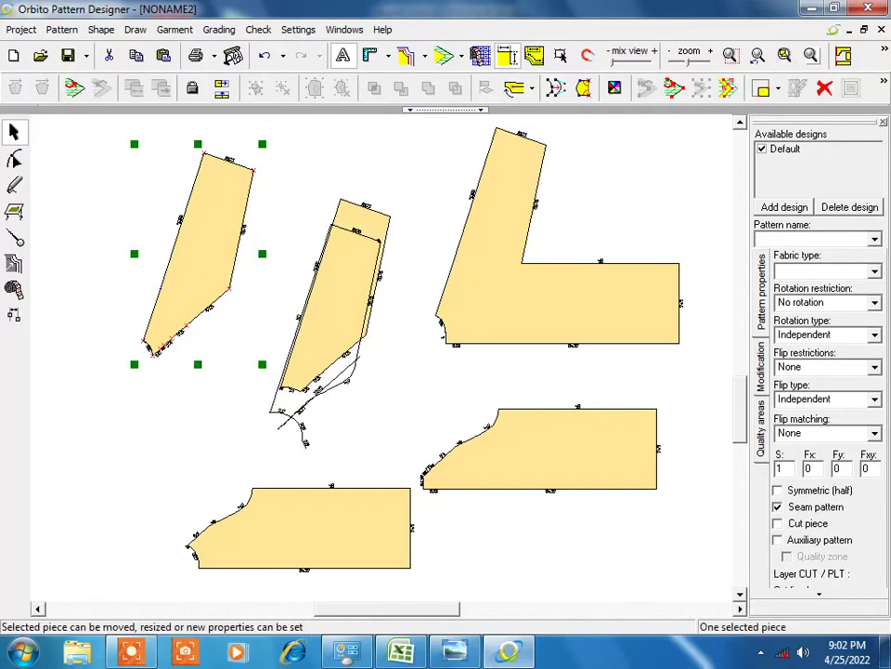
left_click_drag(324, 343, 393, 435)
left_click_drag(314, 348, 648, 577)
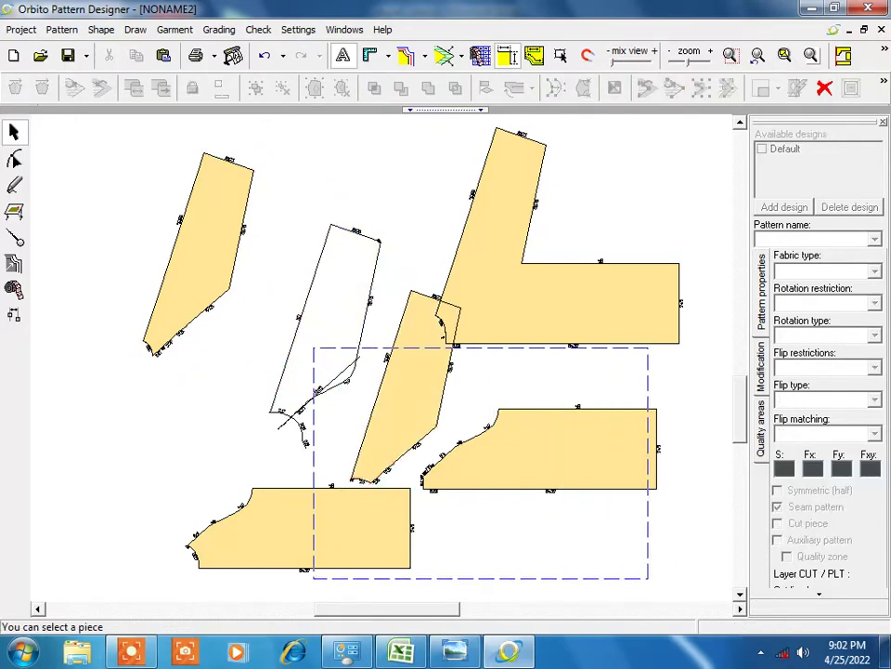
left_click_drag(609, 547, 330, 338)
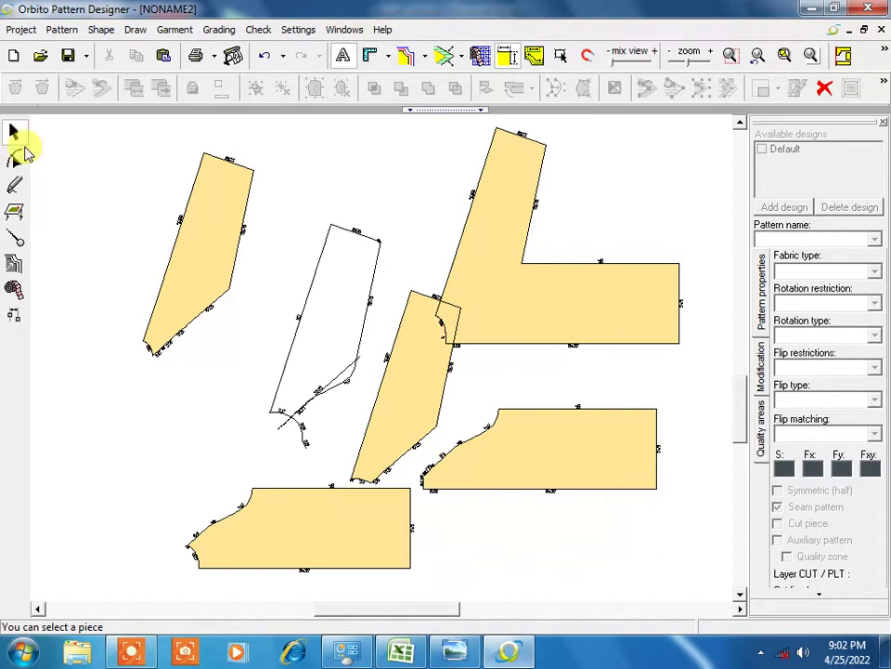
Spread the pieces out: rectangle and tilted pieces lower right, L-shaped piece to the top left.
left_click(14, 133)
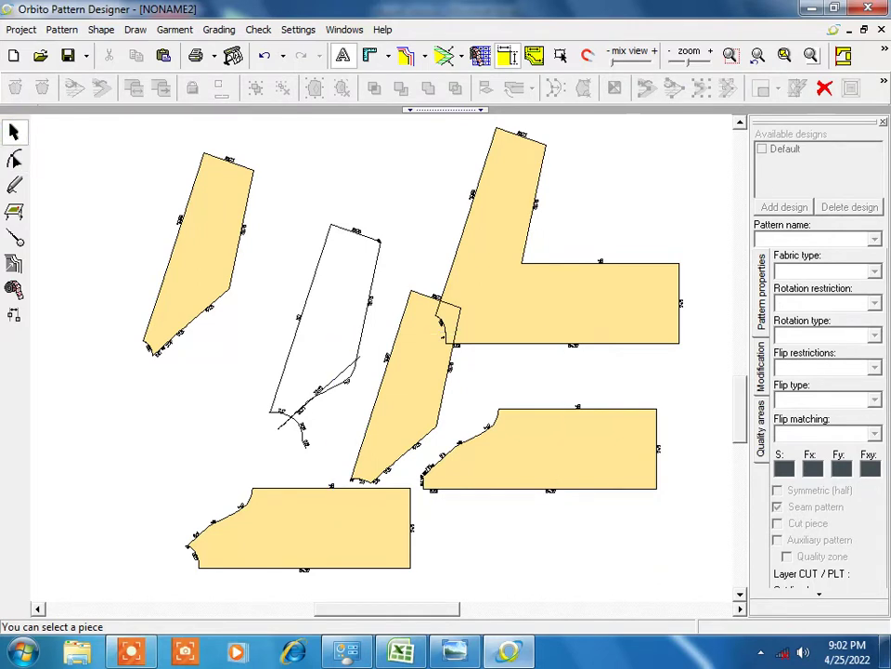
left_click(16, 132)
left_click(17, 136)
left_click(16, 159)
left_click(14, 133)
left_click_drag(569, 475, 653, 585)
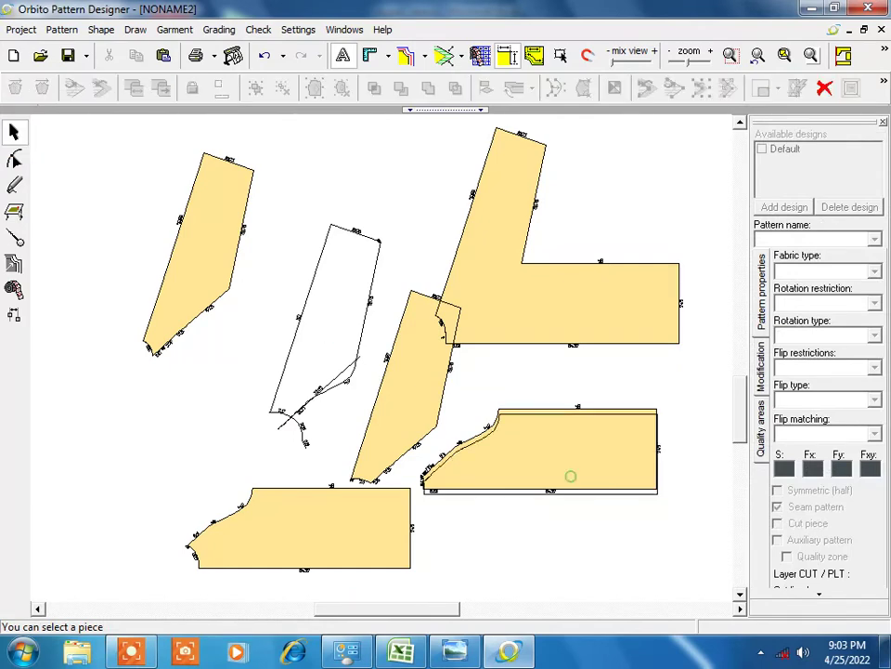
left_click_drag(416, 406, 647, 450)
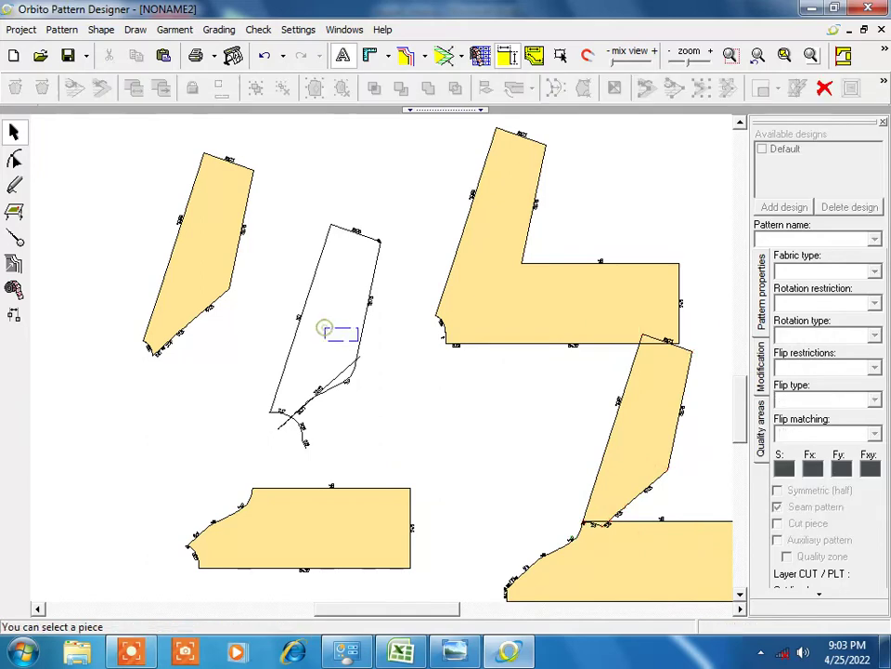
left_click_drag(199, 251, 474, 427)
left_click(473, 427)
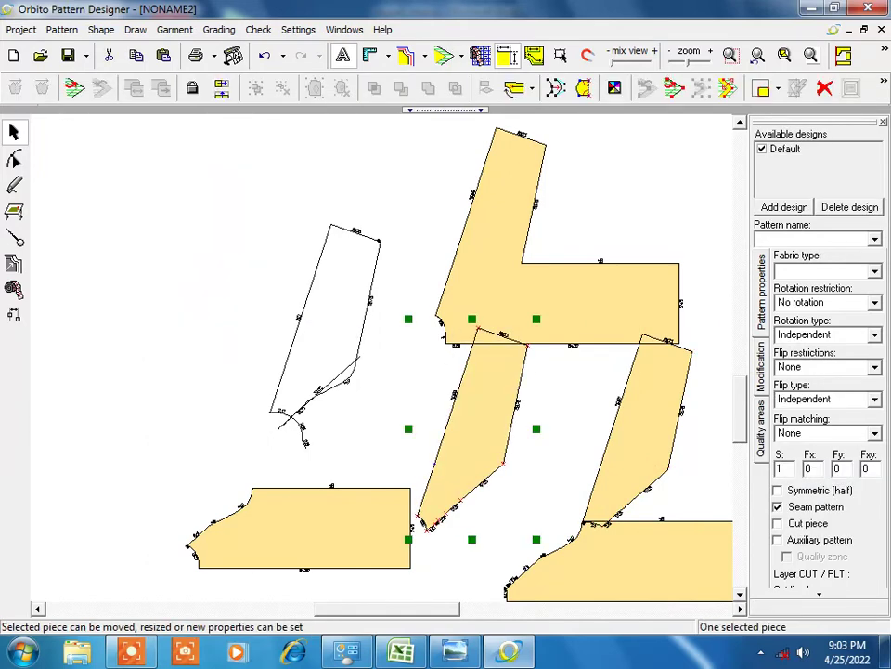
left_click_drag(576, 297, 174, 288)
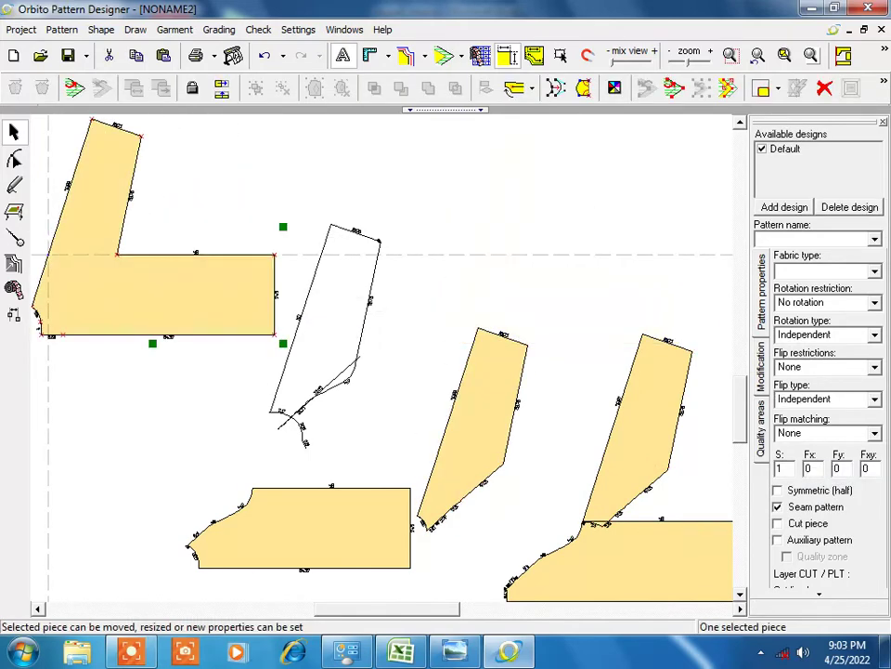
key("Escape")
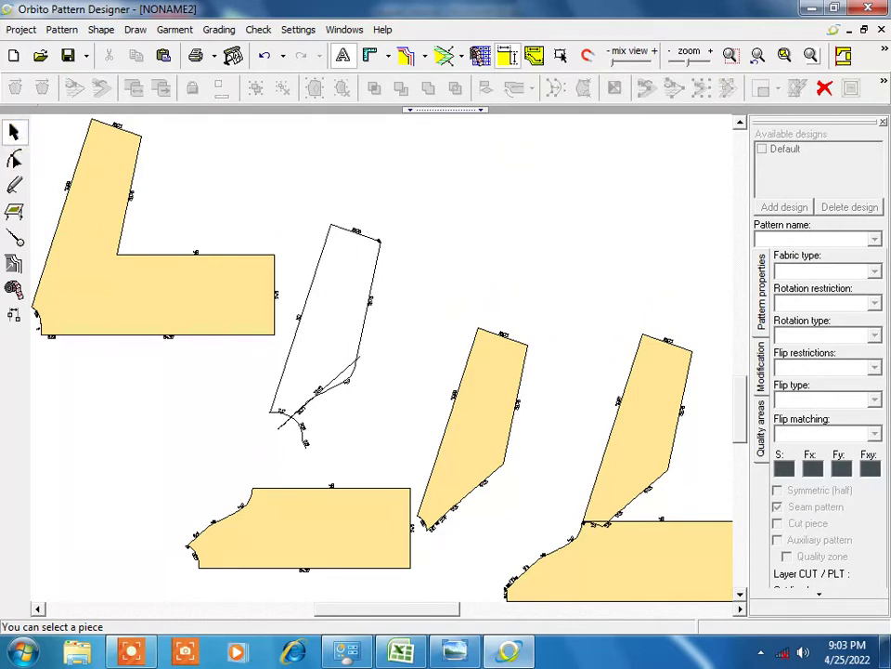
Place the traced outline bottom-left and nudge the bottom-centre piece slightly right.
left_click_drag(275, 206, 408, 428)
left_click_drag(334, 332, 244, 277)
left_click_drag(292, 214, 398, 434)
left_click_drag(474, 422, 596, 271)
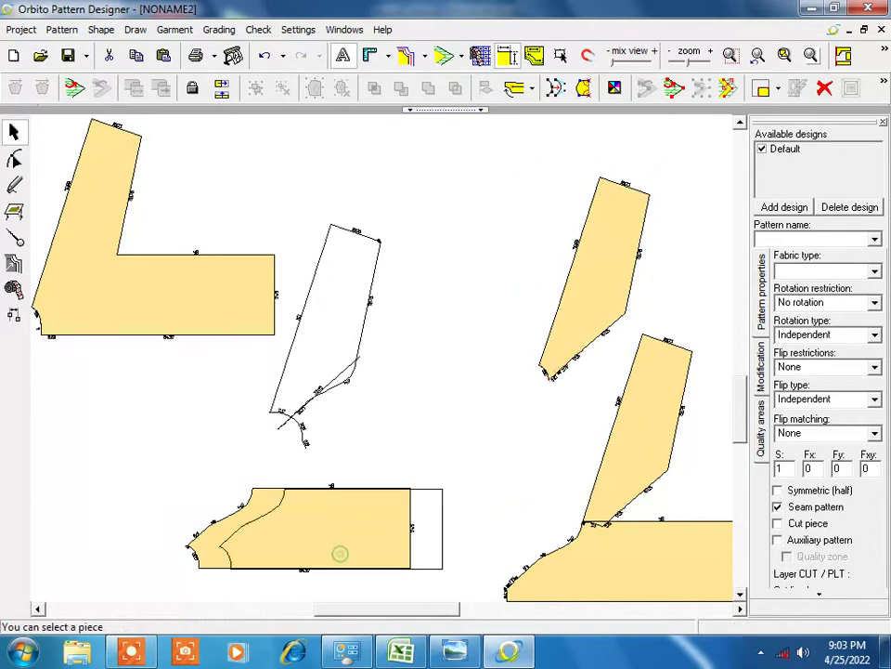
mouse_move(307, 534)
left_mouse_down()
mouse_move(376, 550)
mouse_move(307, 502)
left_mouse_up()
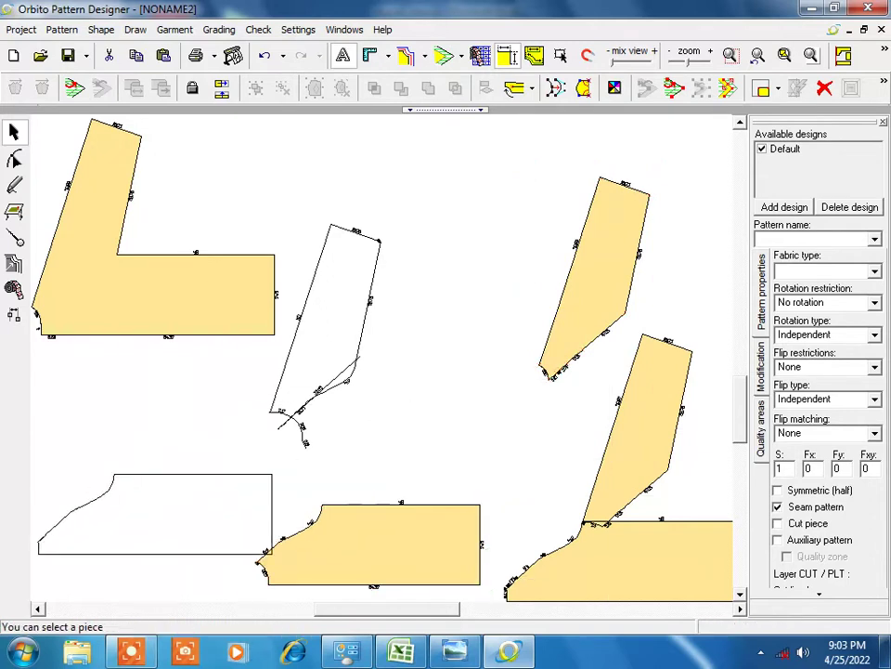
left_click_drag(306, 446, 165, 515)
left_click_drag(345, 580, 383, 573)
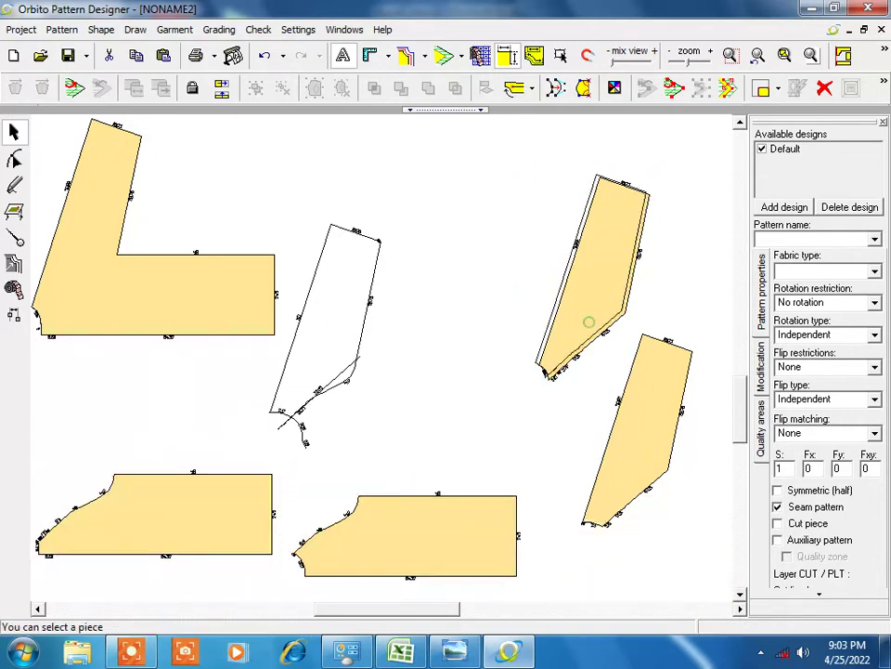
Move the right piece aside and rotate the first tall piece to lie horizontally.
left_click_drag(589, 318, 561, 411)
left_click_drag(660, 440, 492, 331)
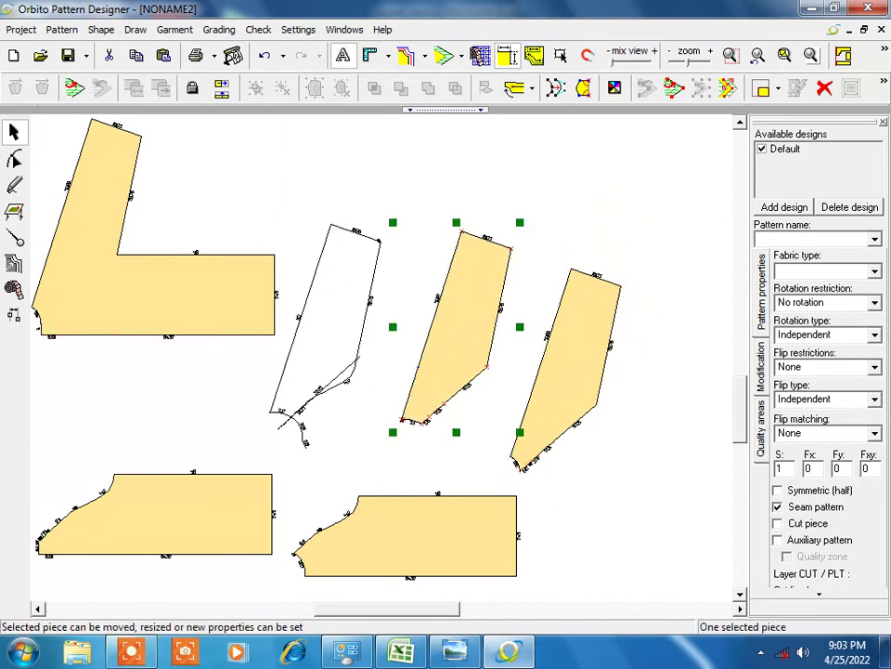
left_click(587, 344)
left_click(593, 330)
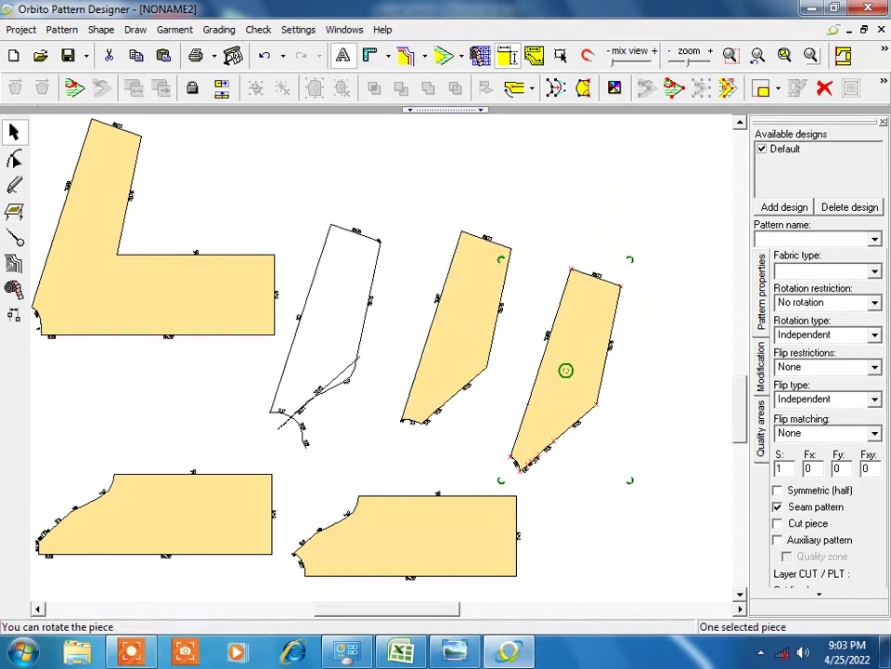
left_click_drag(629, 260, 676, 433)
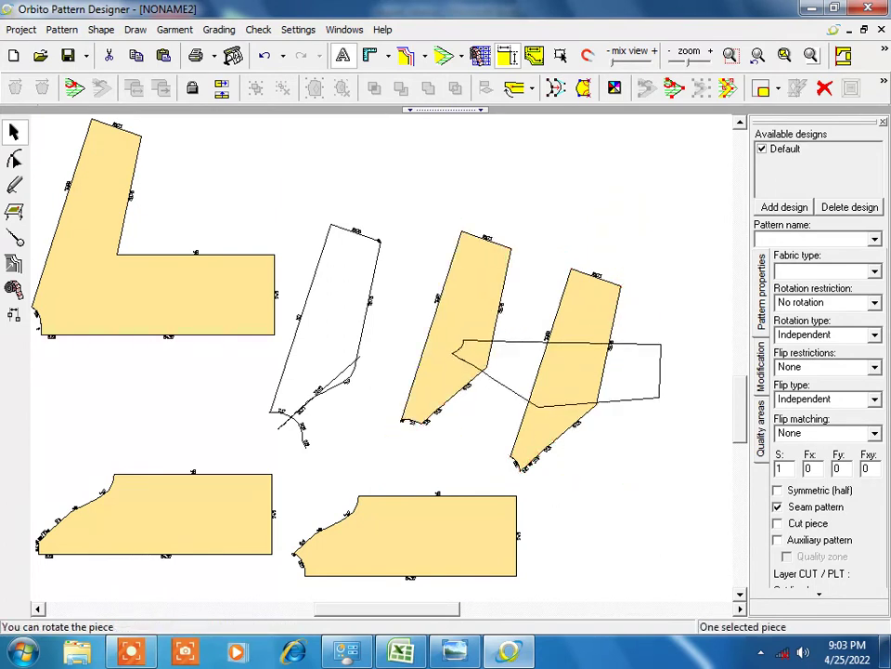
Rotate the second tall piece horizontal and place it above the first one.
left_click_drag(472, 298, 587, 213)
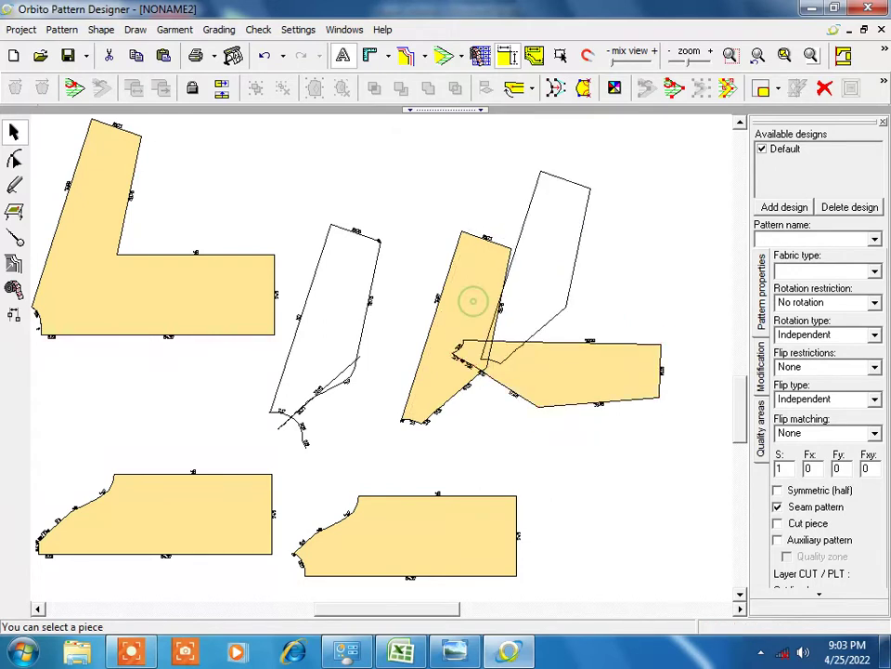
left_click(571, 206)
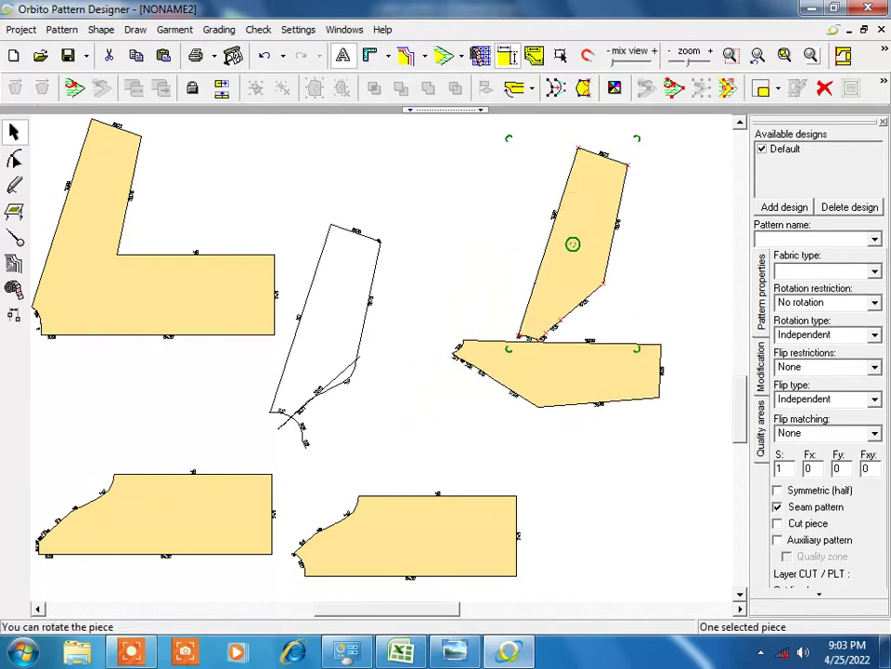
left_click_drag(637, 138, 691, 268)
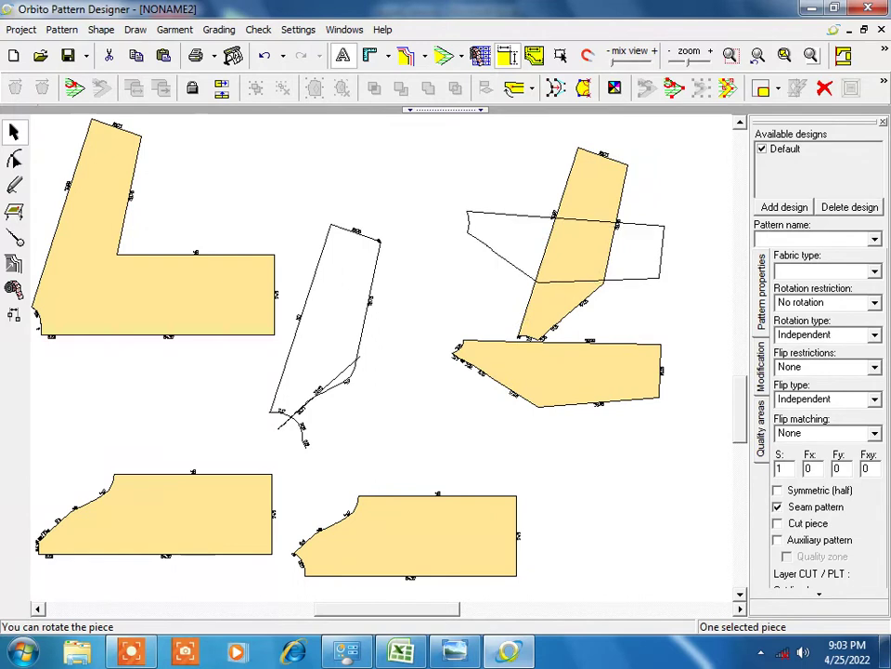
left_click_drag(591, 384, 590, 368)
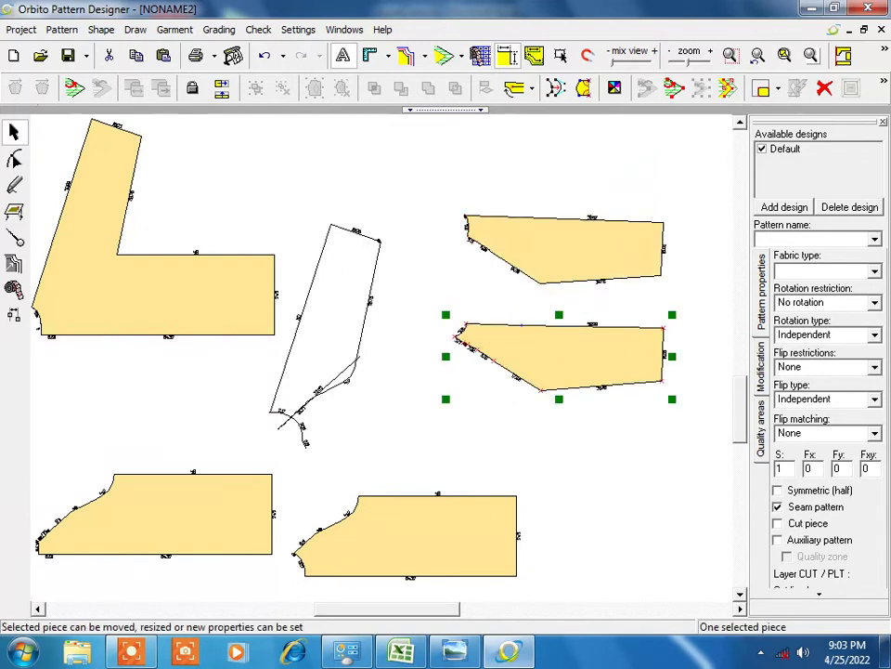
Mirror the upper piece with Horizontal flip and turn it 180° to match the lower piece.
left_click(614, 245)
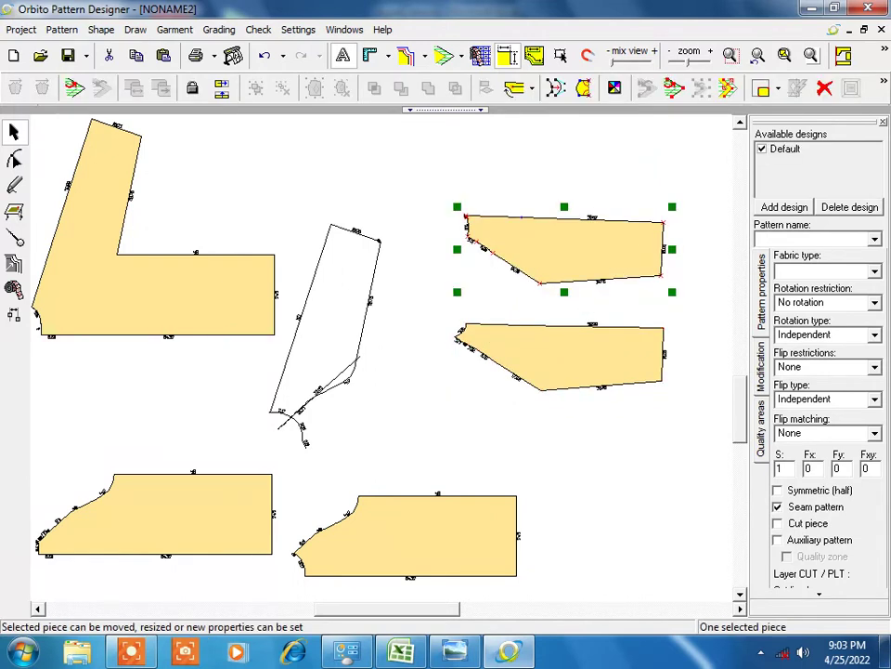
left_click(222, 88)
left_click(546, 246)
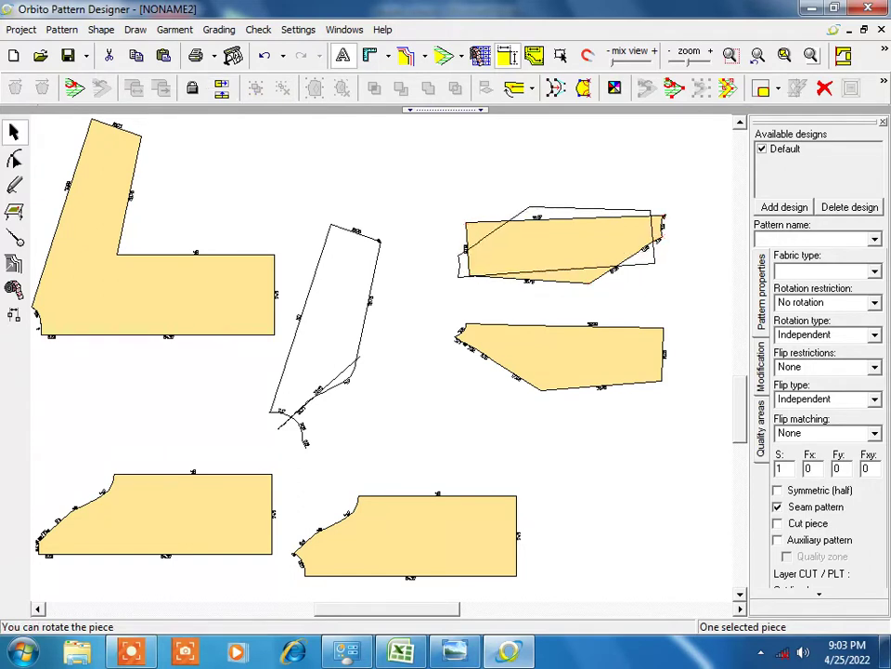
left_click_drag(673, 206, 445, 284)
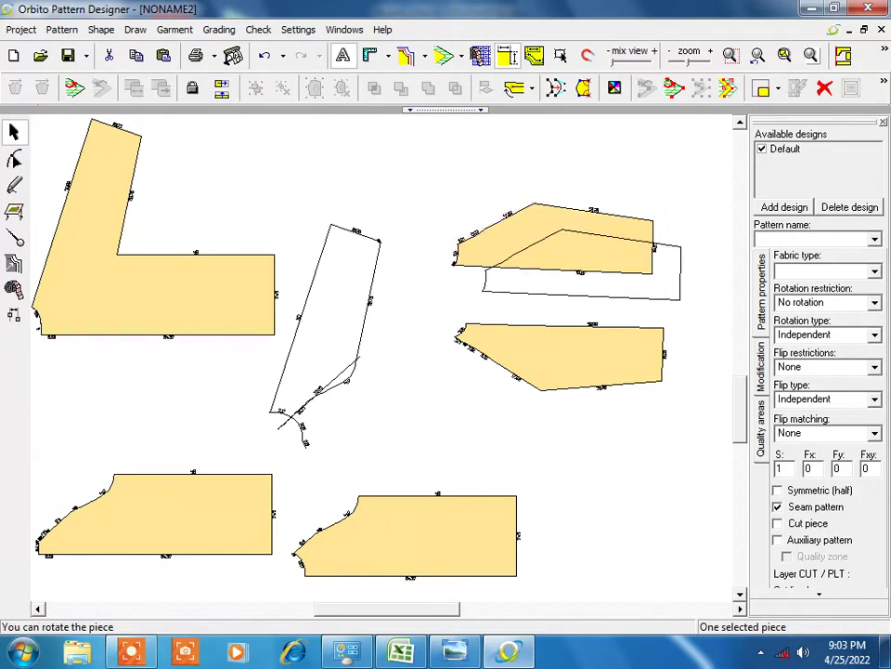
left_click_drag(579, 251, 603, 277)
left_click(641, 268)
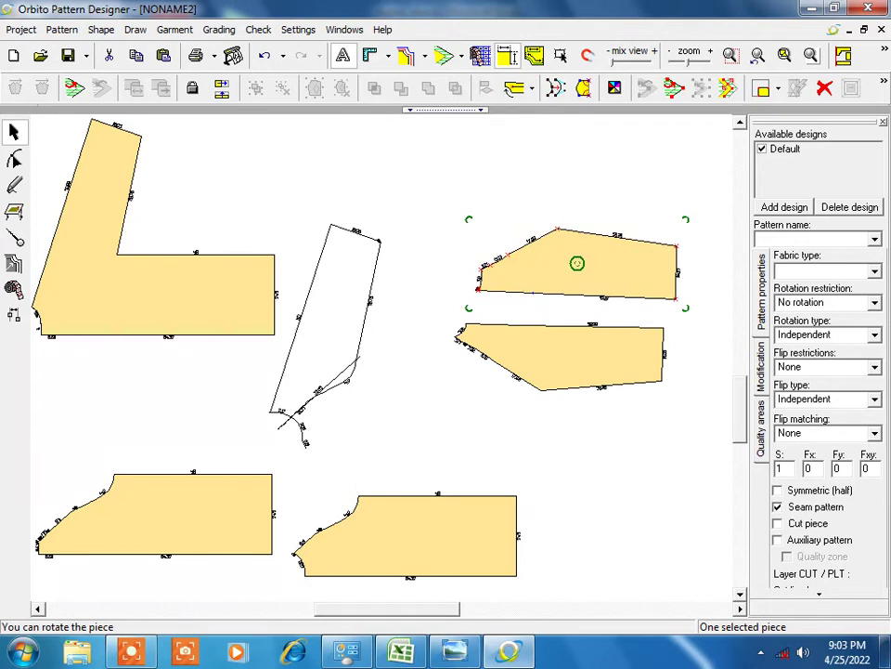
left_click_drag(685, 220, 687, 227)
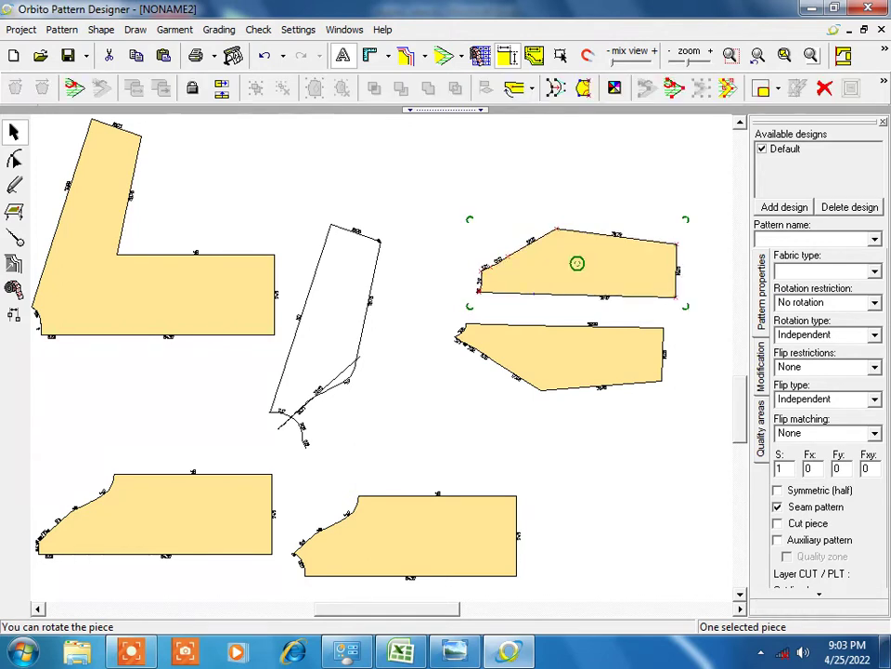
Bring the lower piece up so its straight edge meets the upper piece's.
left_click_drag(576, 354, 595, 325)
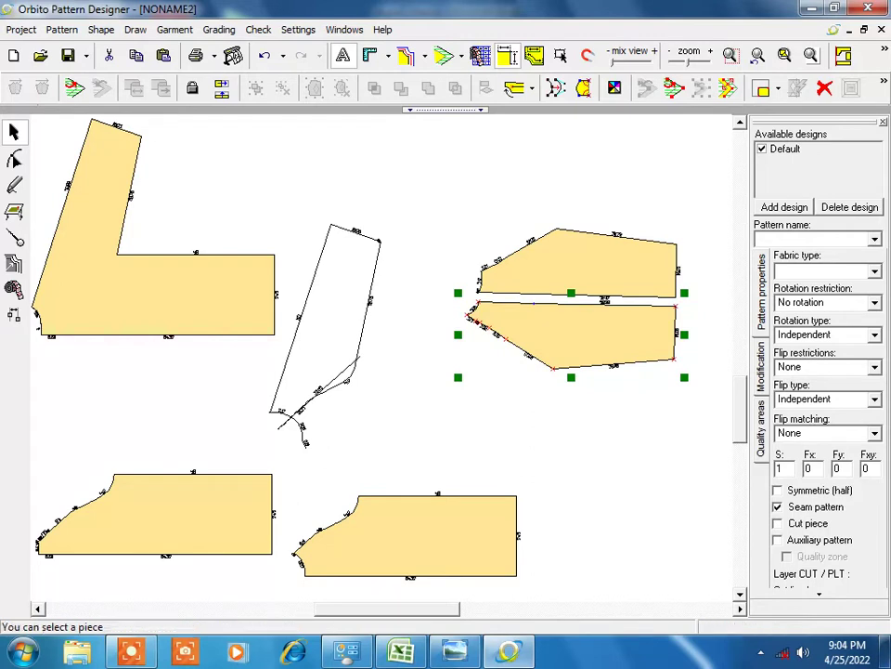
left_click(474, 295)
left_click(12, 134)
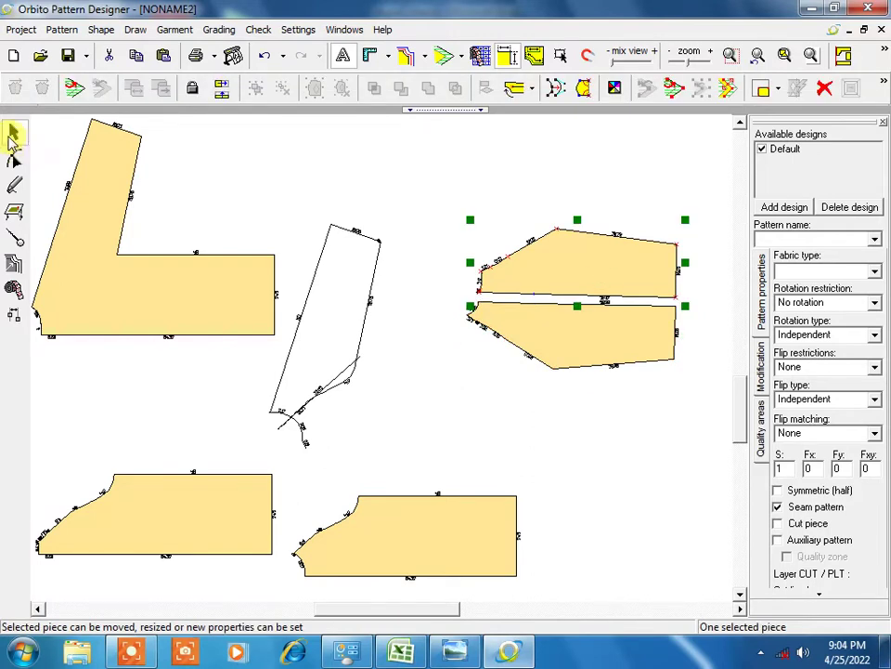
left_click(549, 343)
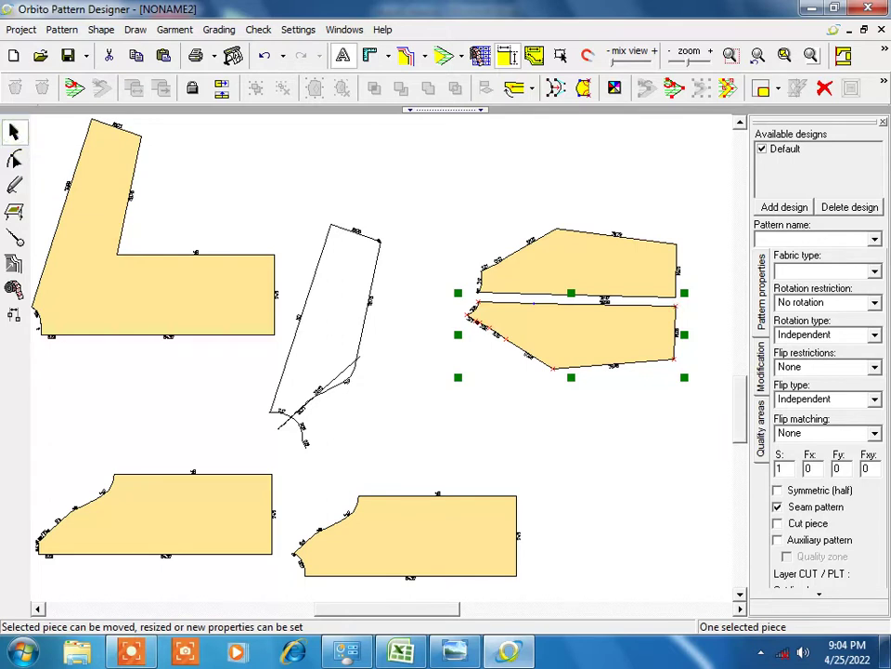
Tilt the lower half slightly so it lines up with the upper half.
key("alt")
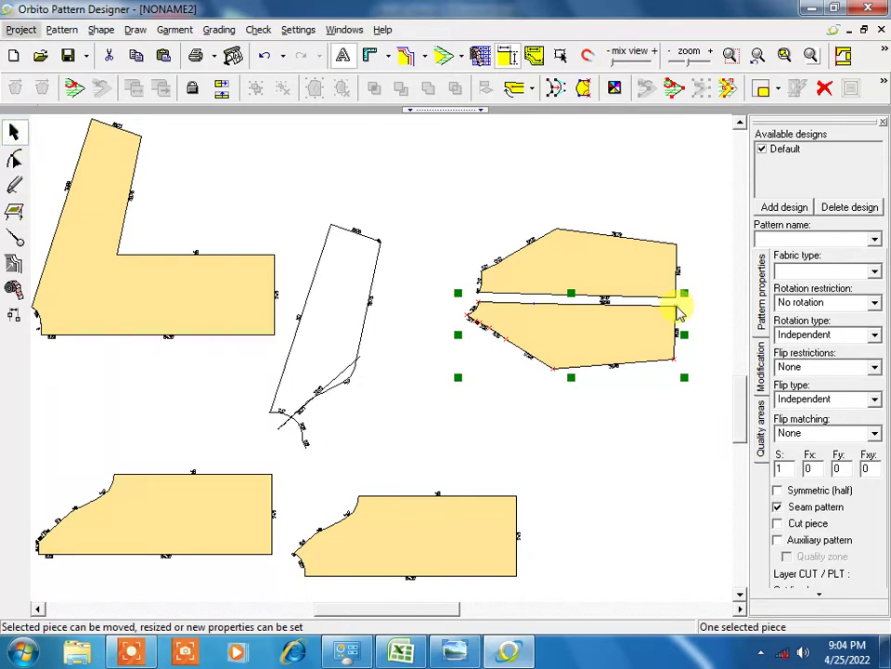
left_click(678, 314)
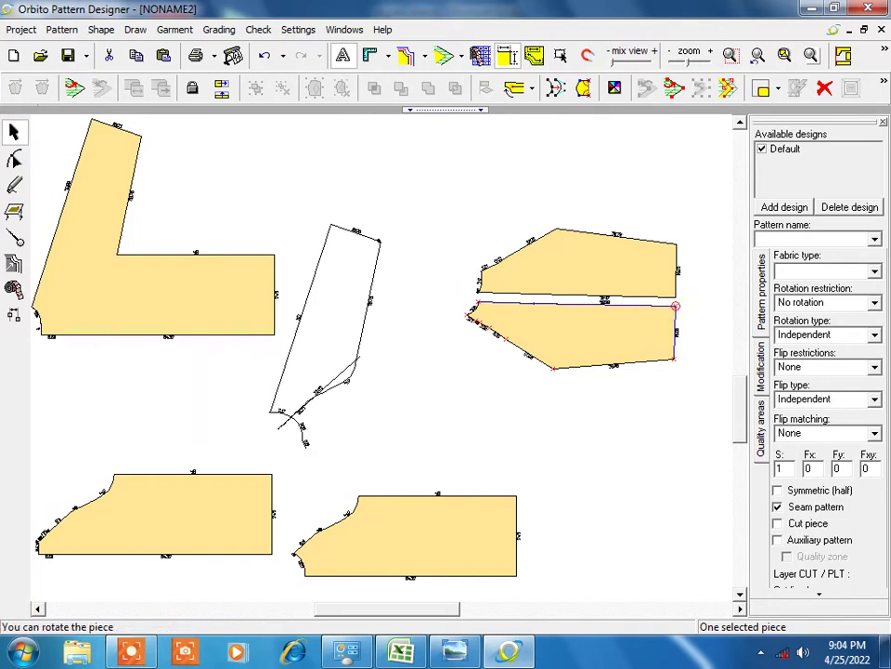
mouse_move(675, 306)
left_mouse_down()
mouse_move(677, 322)
mouse_move(675, 297)
left_mouse_up()
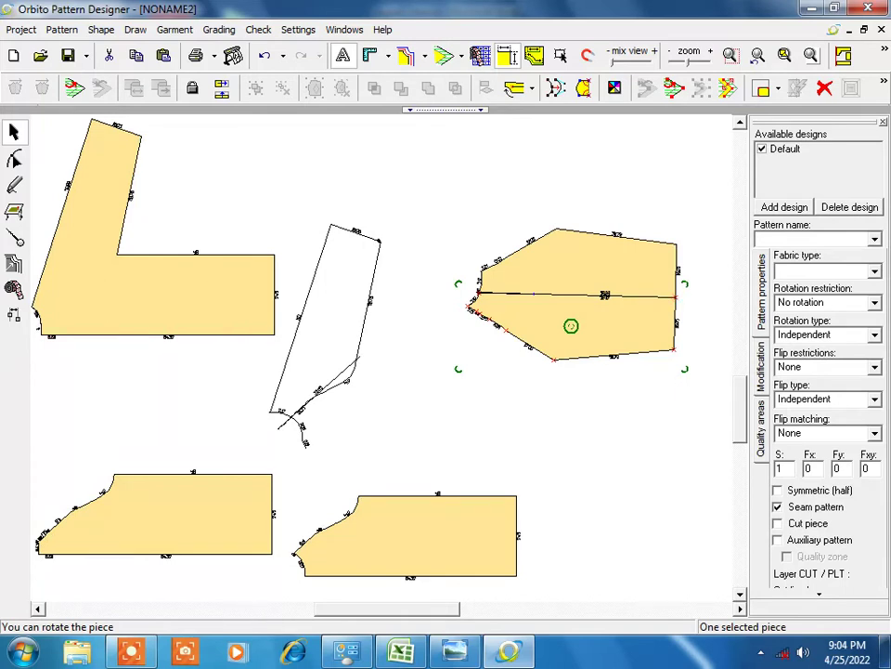
Box-select both halves and join them into one sleeve piece, then shift the bottom-middle piece right.
left_click_drag(429, 219, 724, 392)
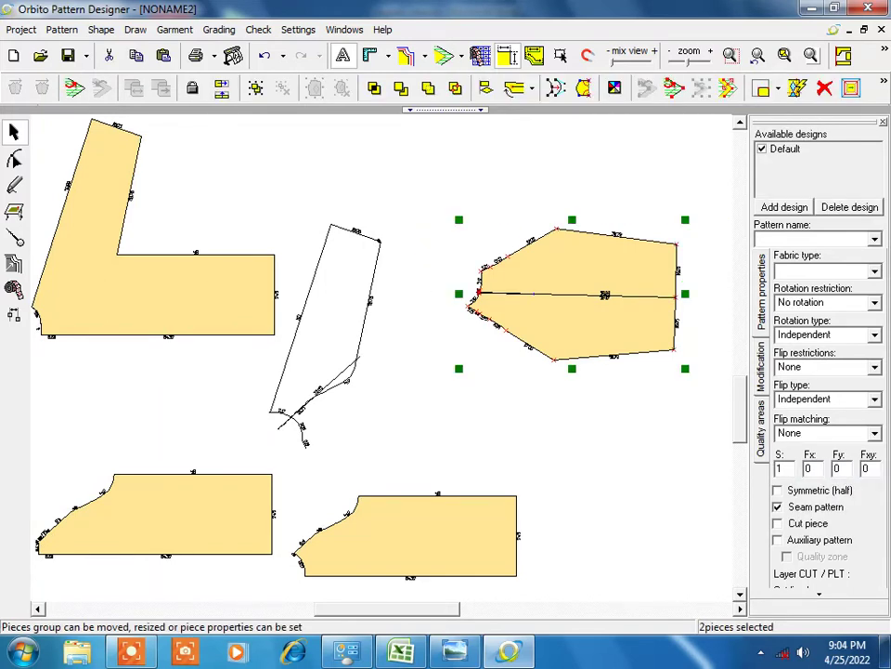
left_click(680, 377)
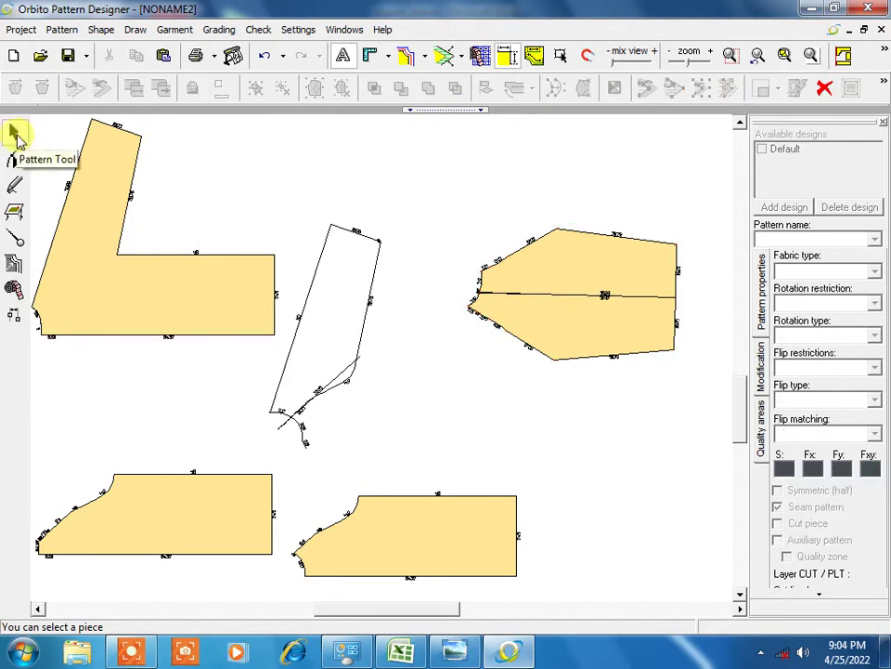
left_click(16, 134)
left_click_drag(404, 172, 694, 365)
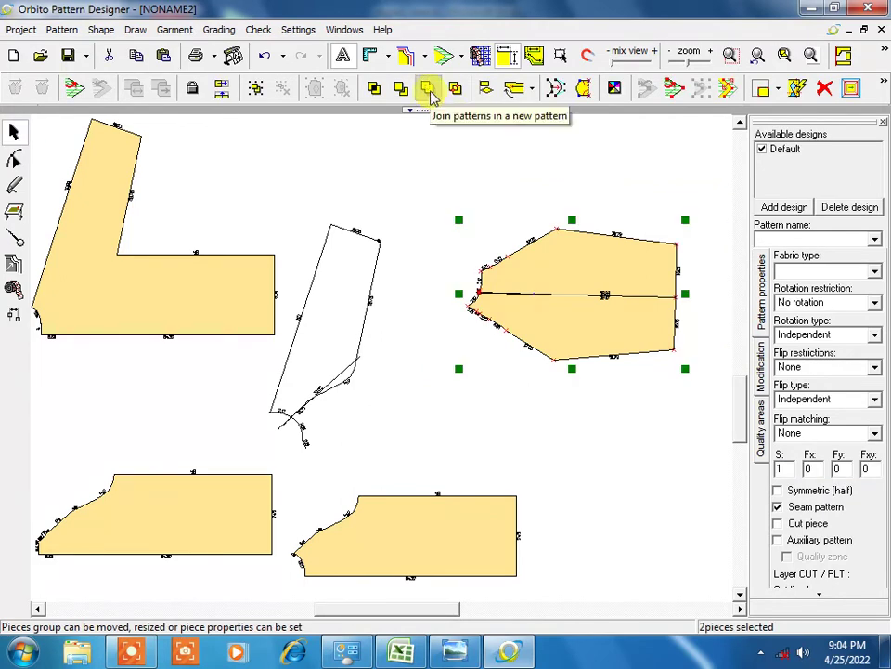
left_click(428, 91)
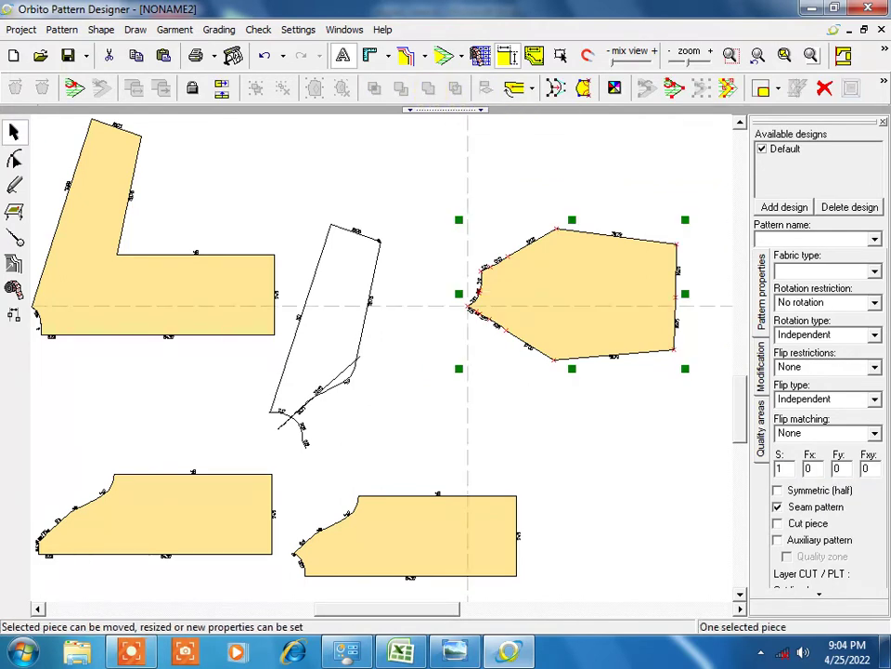
mouse_move(409, 536)
left_mouse_down()
mouse_move(587, 520)
mouse_move(341, 517)
mouse_move(586, 434)
left_mouse_up()
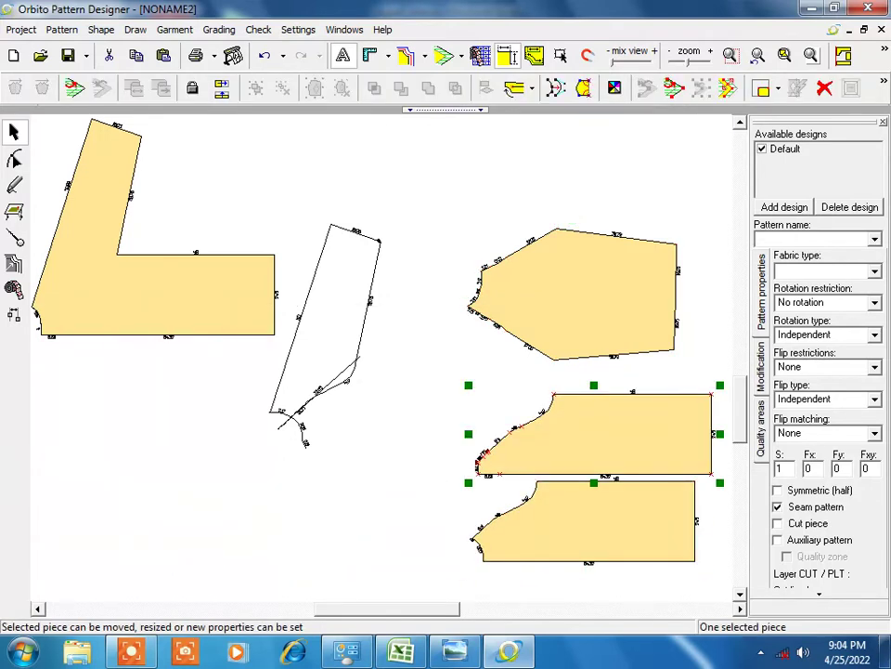
Move the pentagon and middle piece up and right, with the bottom piece roughly beneath.
scroll(385, 358, "right", 5)
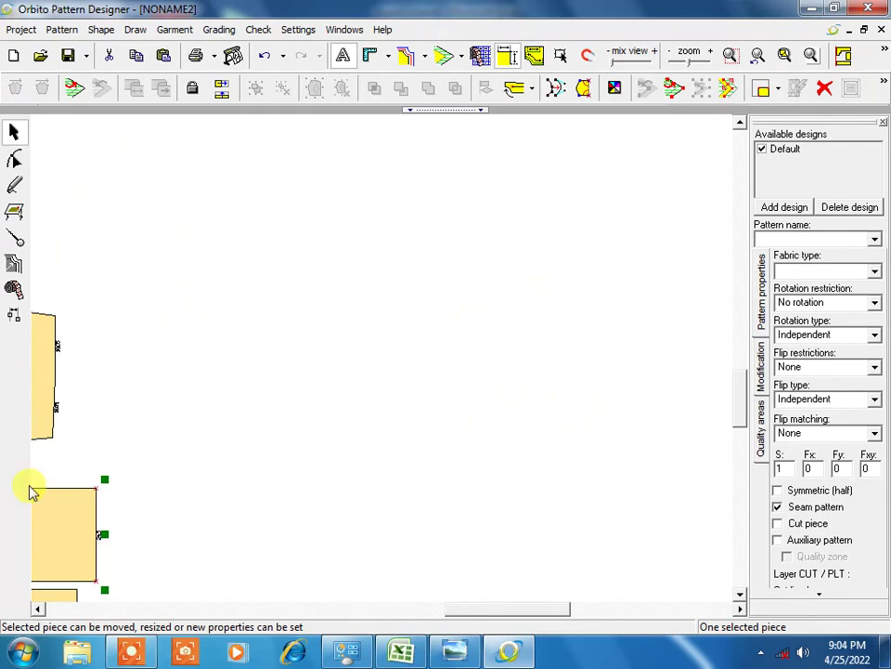
scroll(31, 492, "left", 2)
scroll(31, 492, "left", 3)
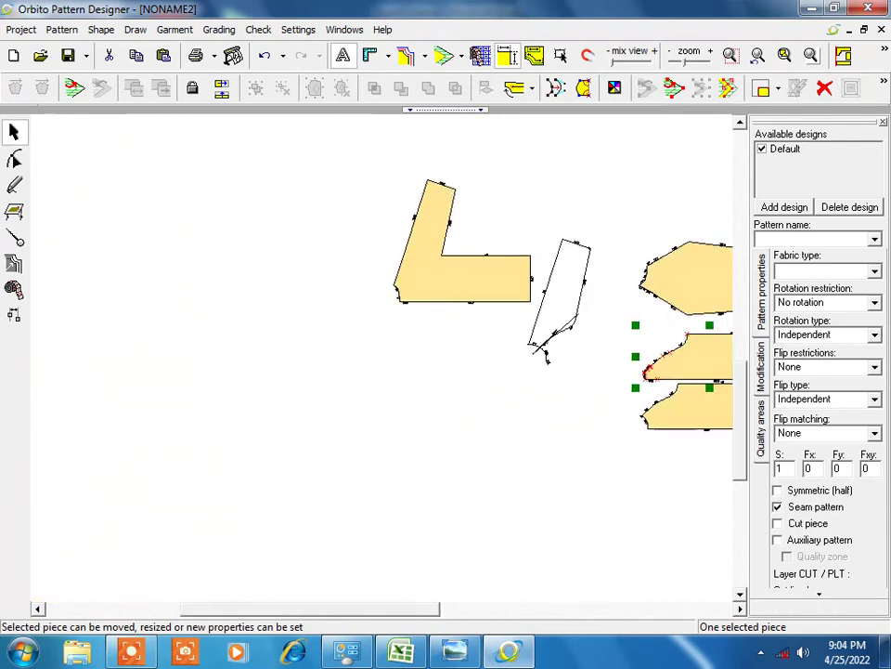
scroll(386, 371, "right", 5)
scroll(383, 372, "up", 1)
scroll(384, 371, "up", 2)
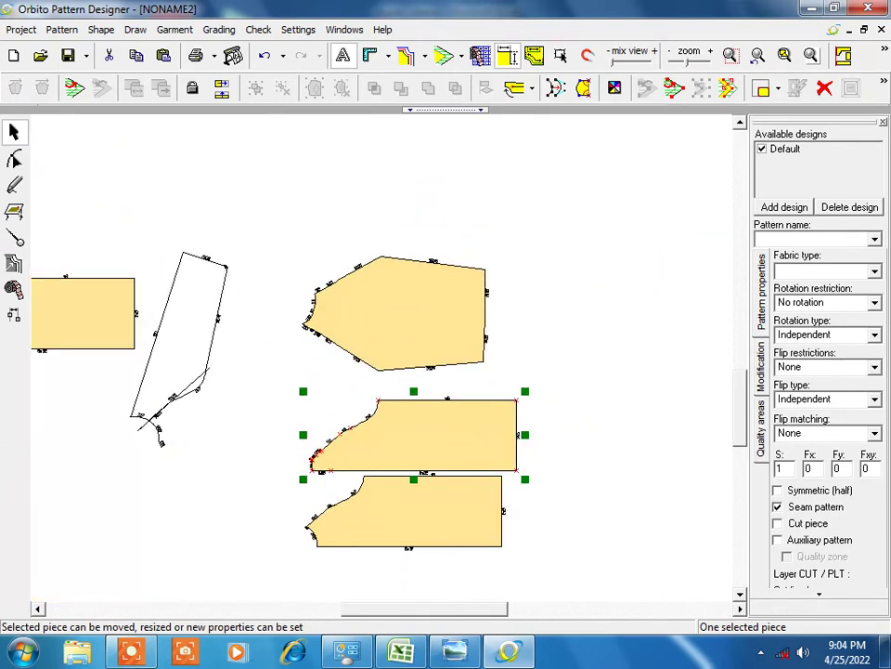
left_click_drag(392, 320, 503, 269)
left_click_drag(420, 424, 532, 385)
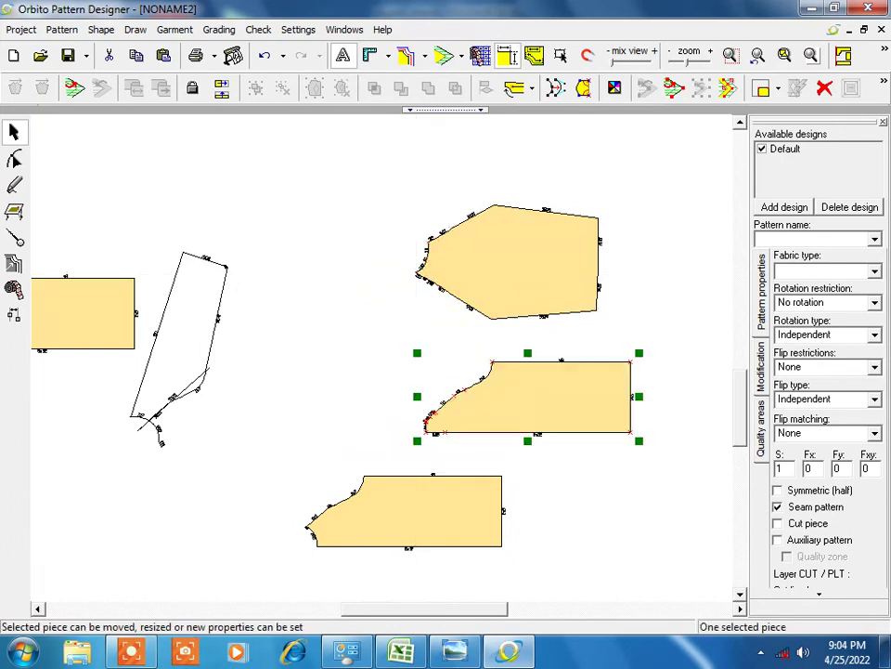
left_click_drag(496, 282, 519, 279)
left_click_drag(349, 519, 470, 519)
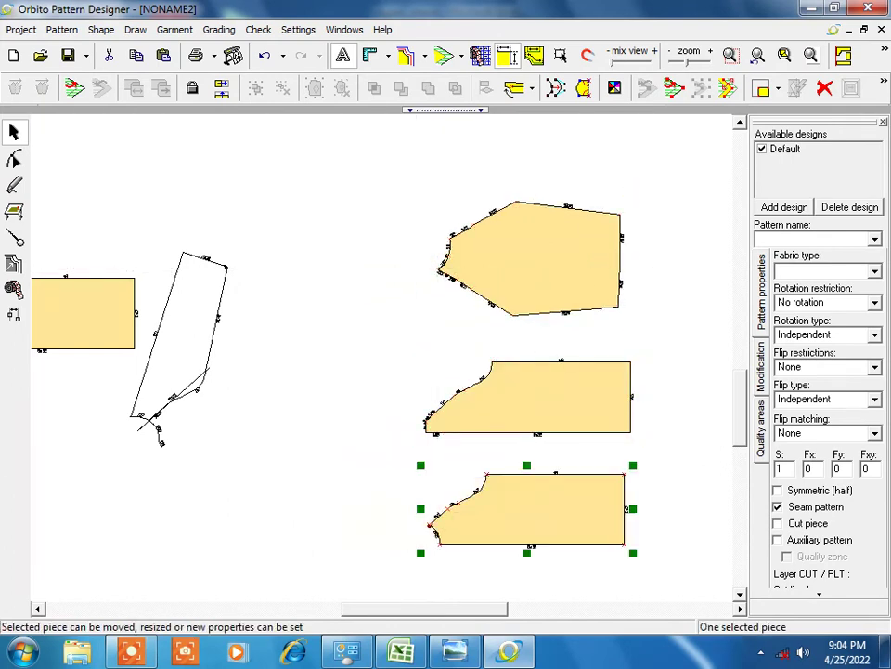
Align the middle and bottom pieces directly under the pentagon in a neat column.
scroll(386, 371, "up", 1)
scroll(386, 372, "down", 2)
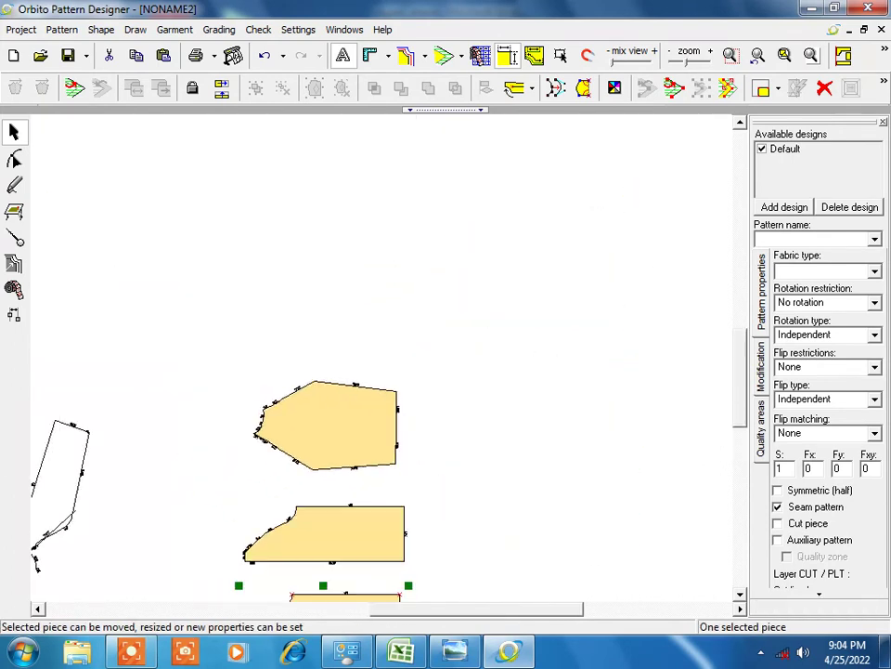
scroll(385, 372, "up", 1)
left_click(312, 244)
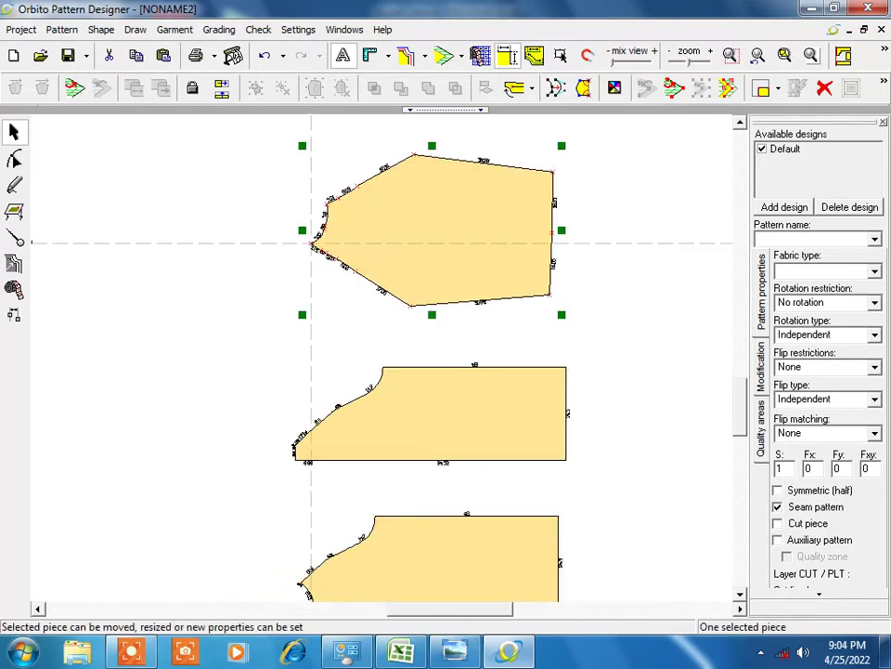
left_click_drag(462, 425, 510, 403)
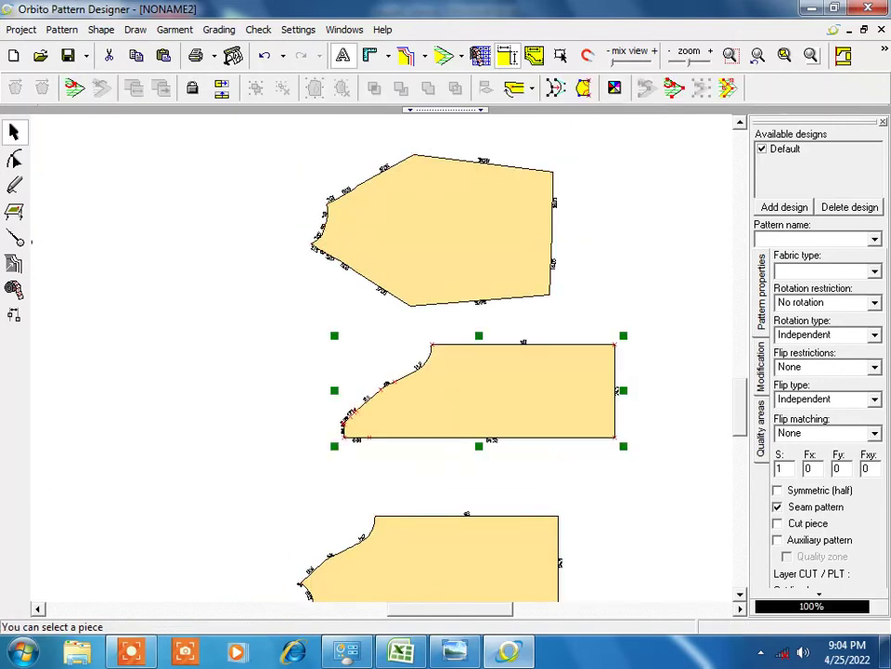
left_click_drag(446, 414, 449, 553)
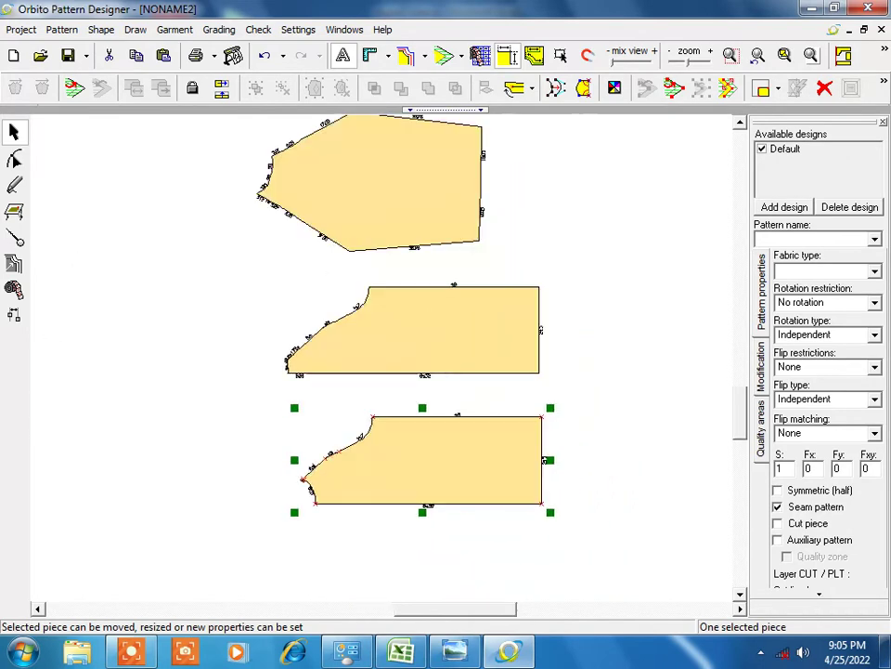
scroll(471, 449, "up", 2)
scroll(471, 449, "up", 1)
scroll(377, 348, "up", 1)
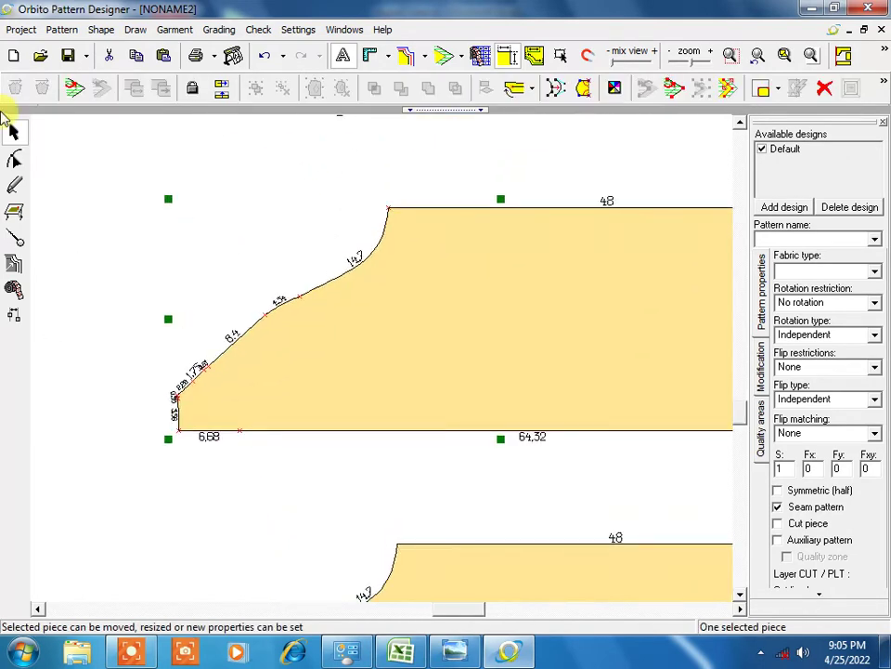
With the Shape Tool, convert the middle piece's slope points into curve points.
left_click(16, 160)
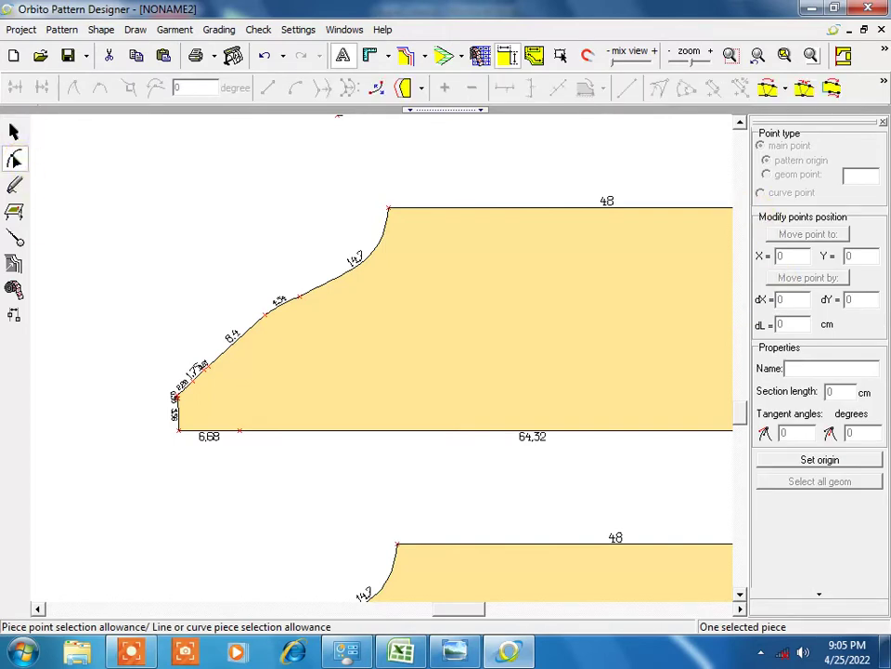
left_click(299, 296)
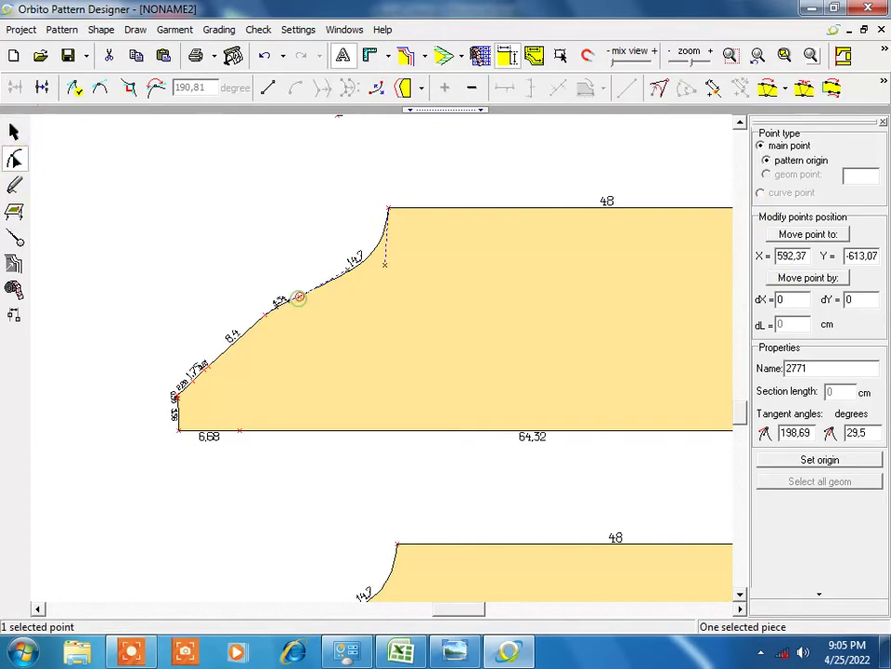
left_click(760, 193)
left_click(265, 313)
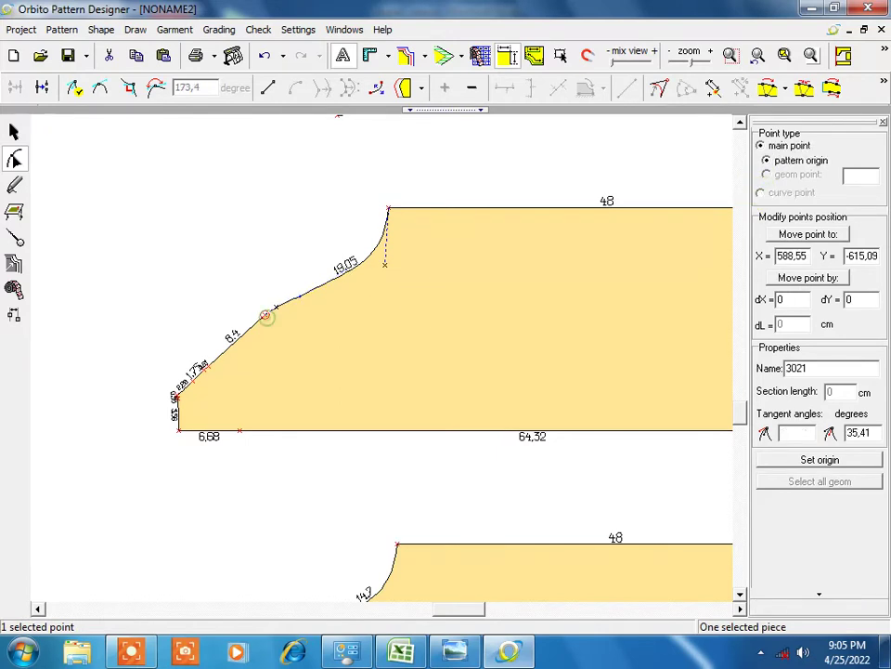
left_click(761, 192)
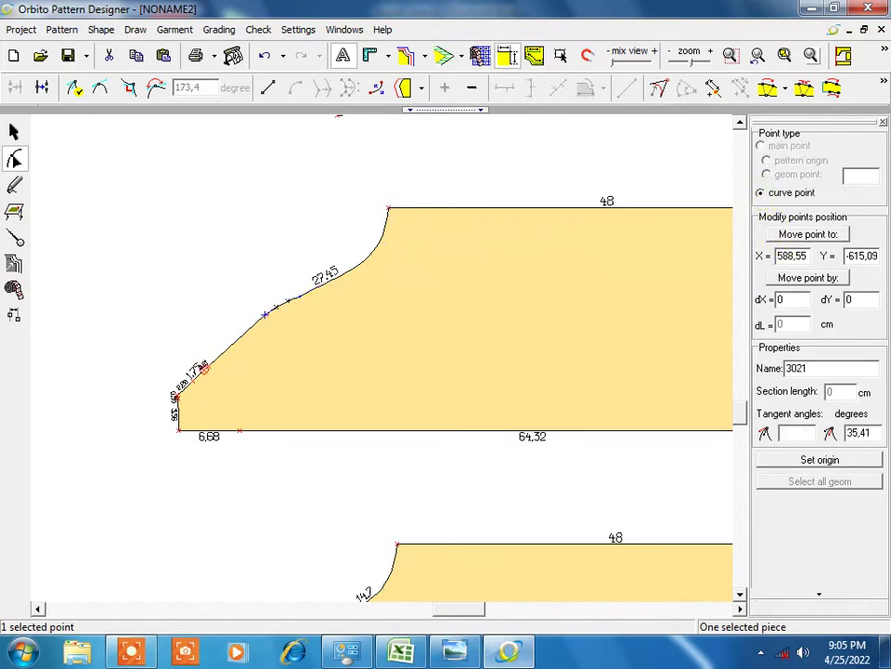
left_click(206, 365)
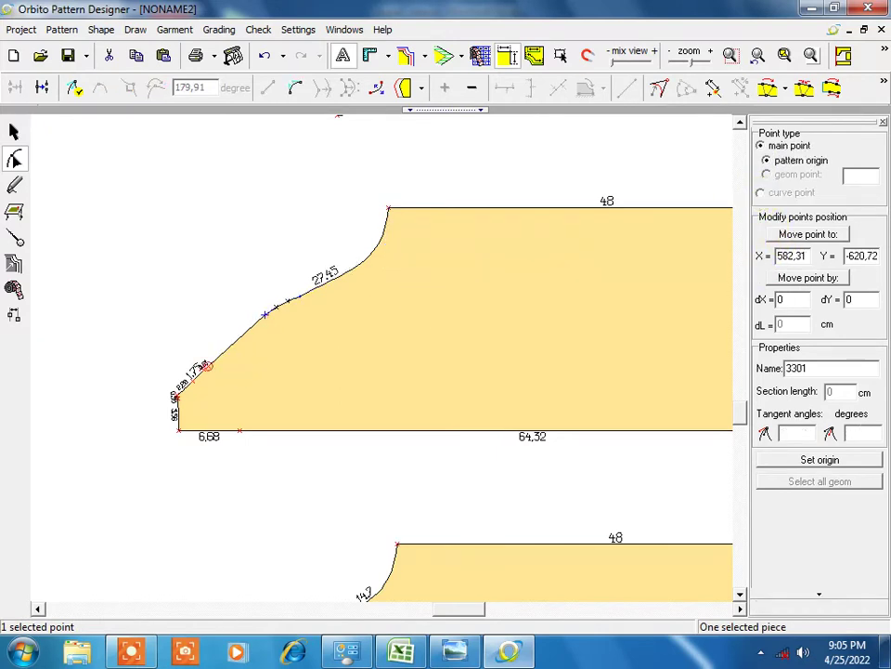
left_click(761, 192)
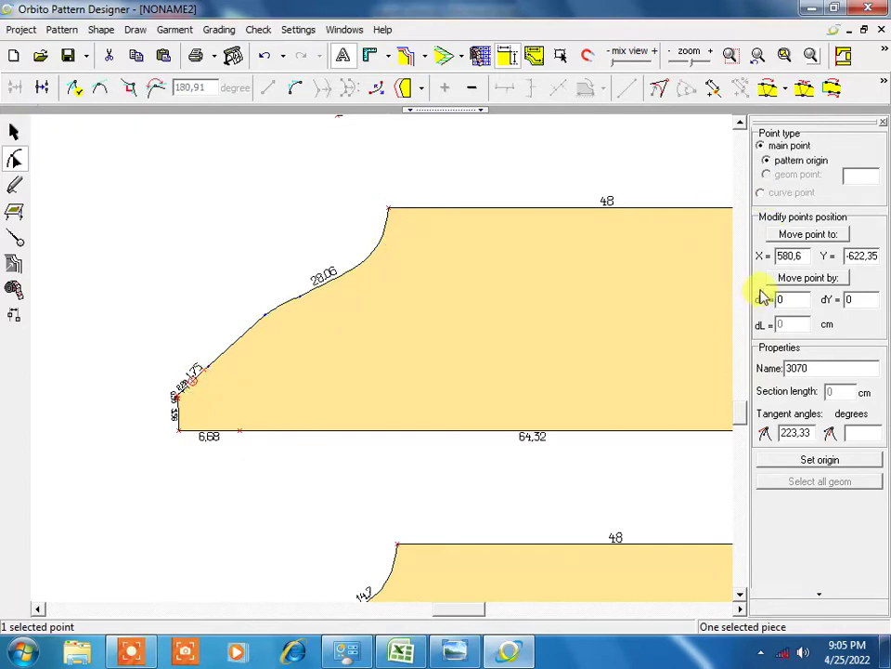
left_click(761, 193)
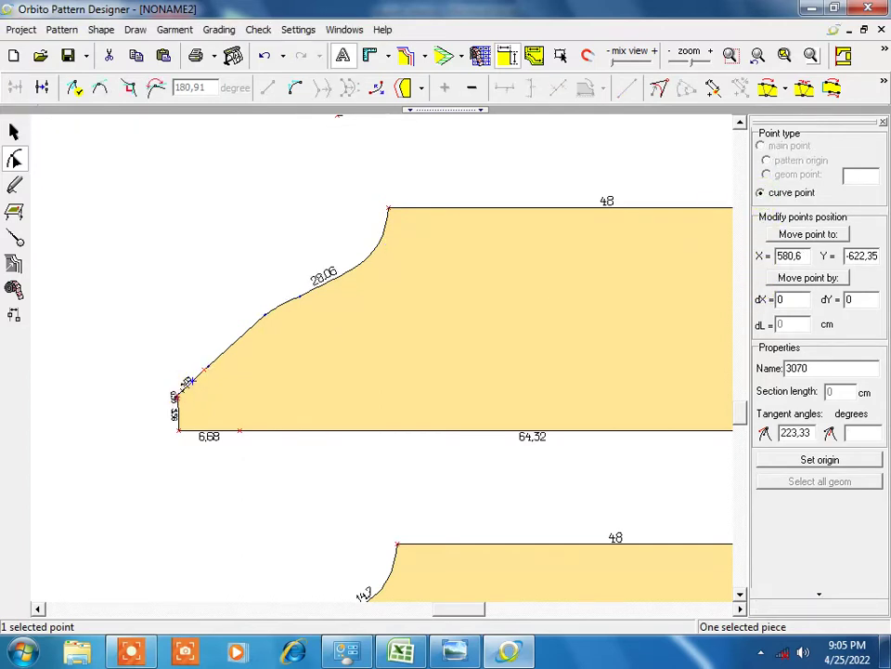
Make the middle piece's bottom-edge point a curve point, dismissing the antivirus reminder.
left_click(239, 430)
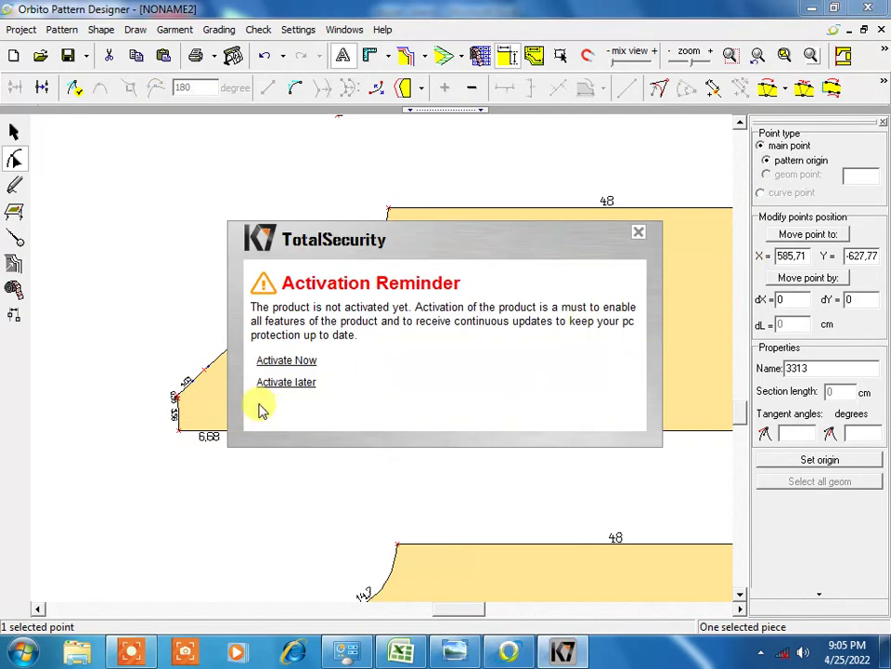
left_click(286, 381)
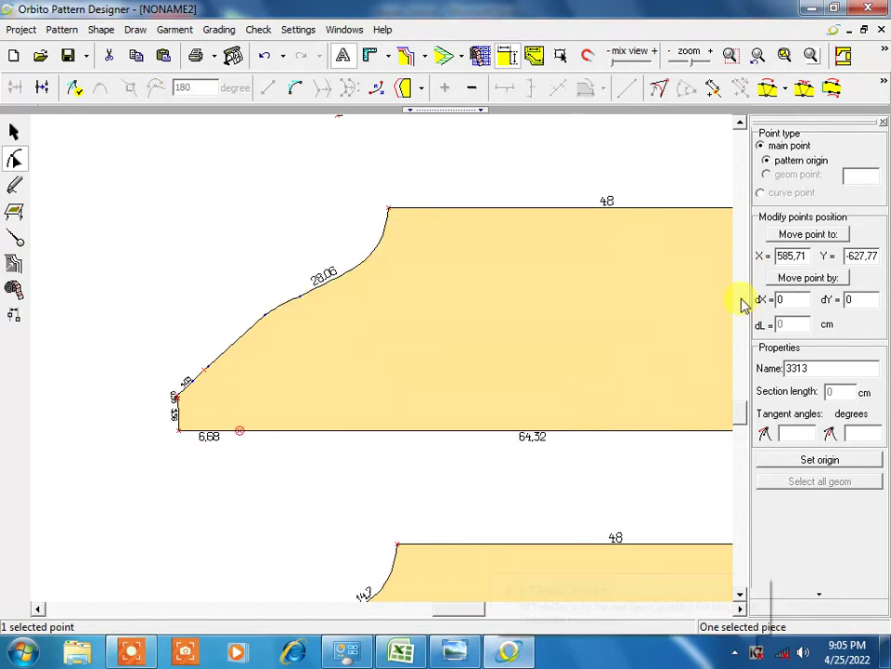
left_click(760, 192)
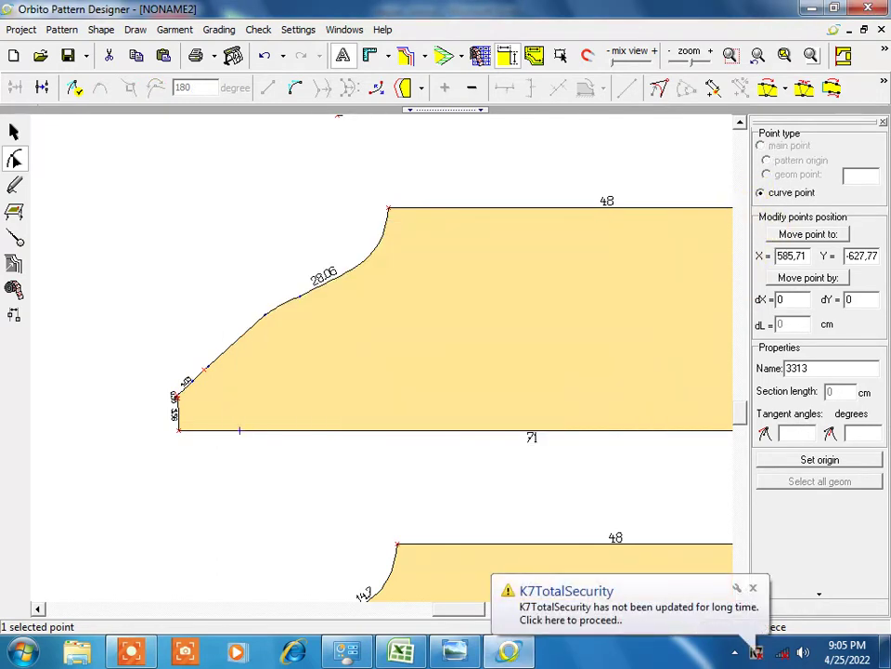
scroll(446, 353, "down", 3)
scroll(445, 353, "up", 2)
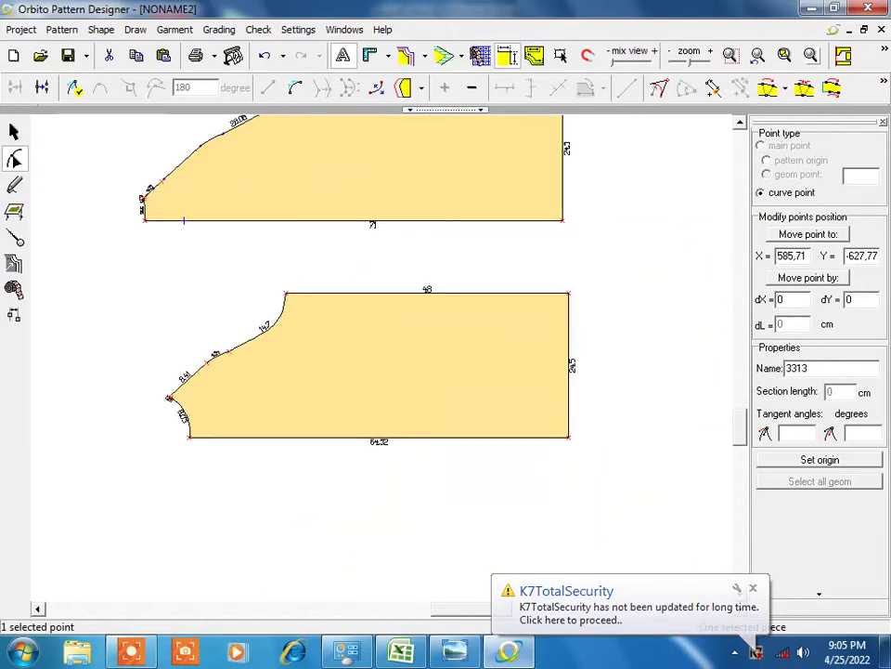
scroll(372, 372, "up", 1)
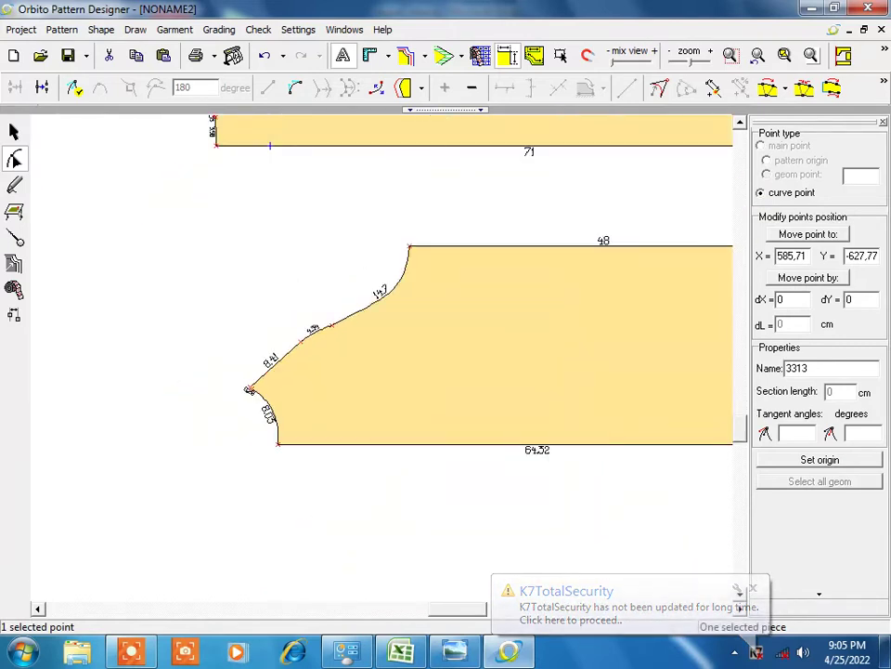
Convert the lower piece's slope points to curve points, merging its armhole into one 27.48 cm section.
key("Tab")
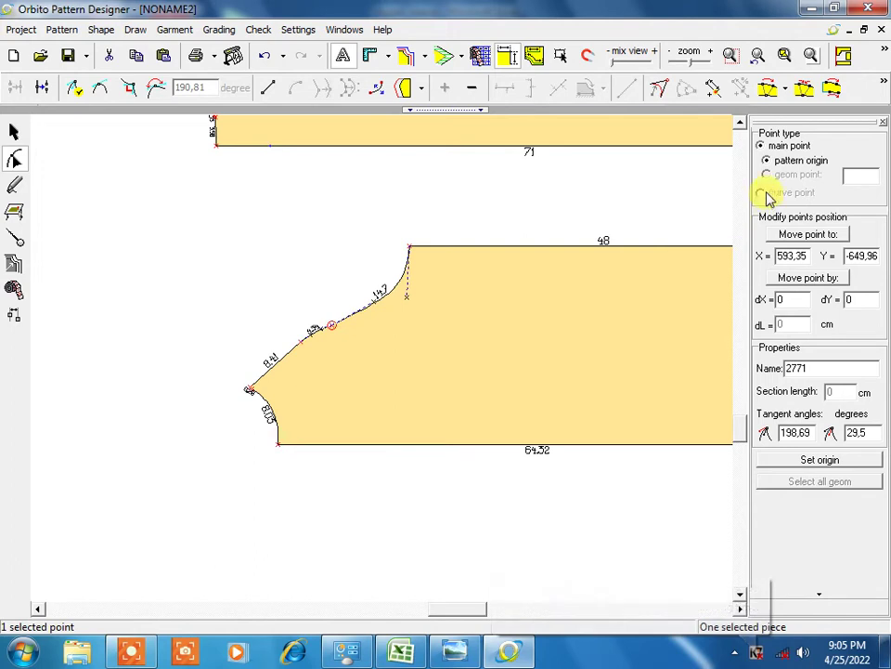
left_click(760, 193)
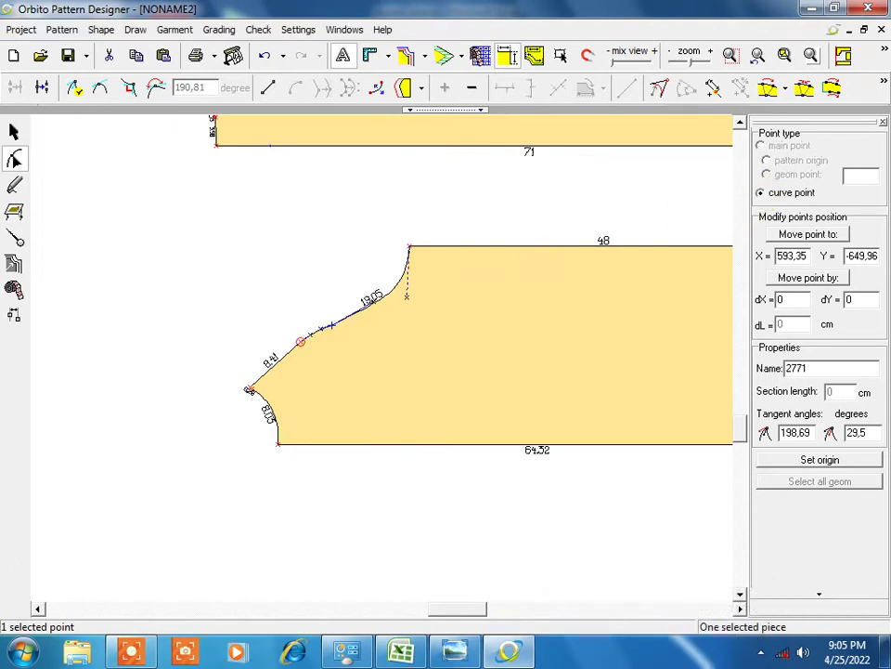
left_click(760, 193)
scroll(372, 279, "down", 3)
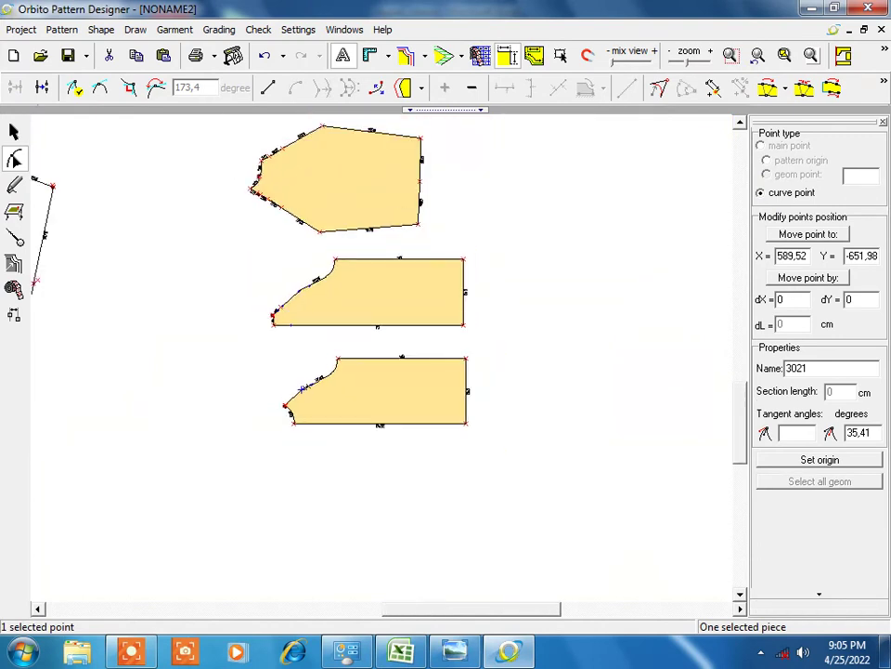
left_click(249, 188)
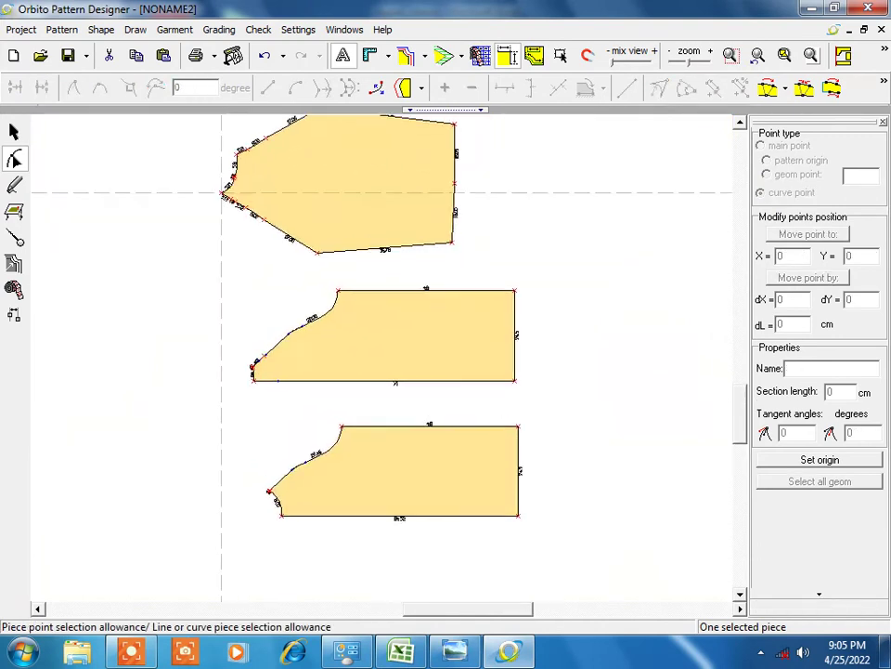
scroll(372, 297, "down", 1)
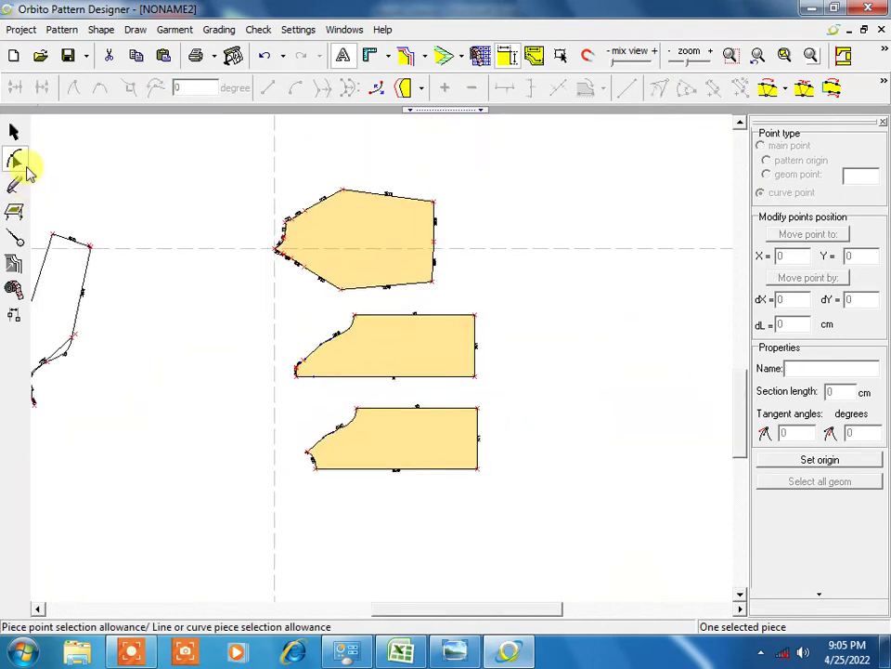
Select all three pieces and add seam allowances with the green-arrow button.
left_click(14, 130)
left_click_drag(214, 169, 539, 515)
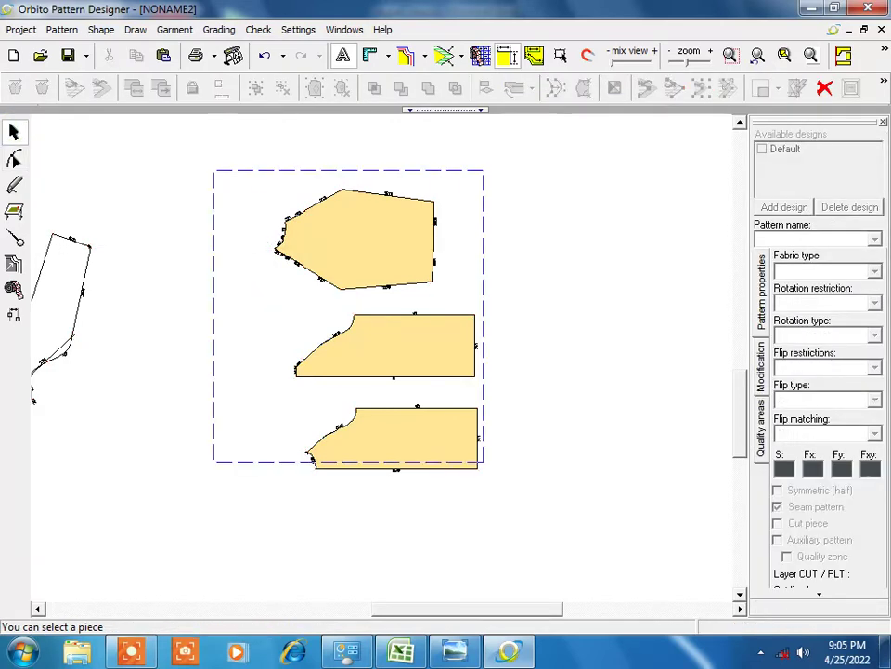
left_click(445, 57)
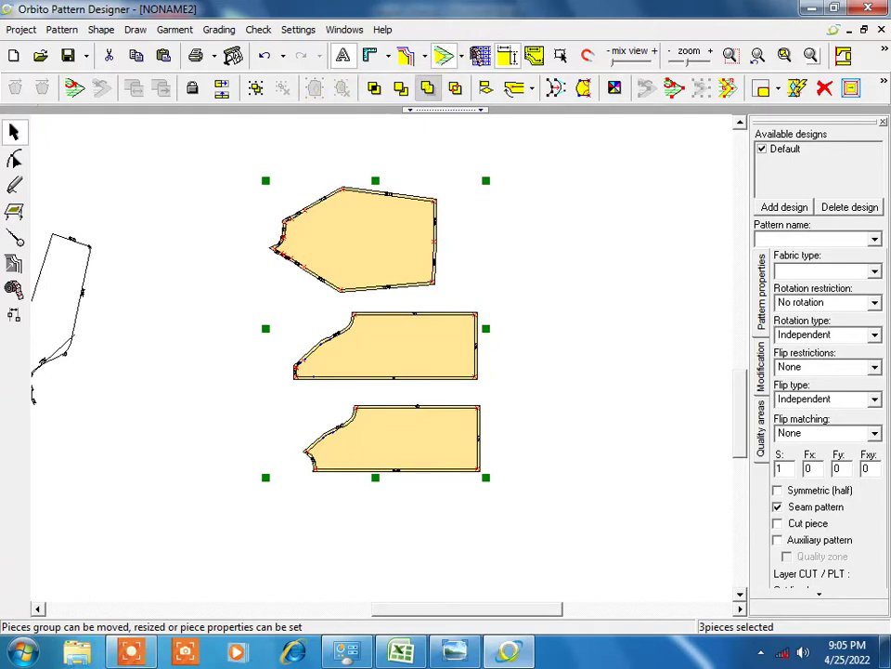
scroll(385, 353, "up", 2)
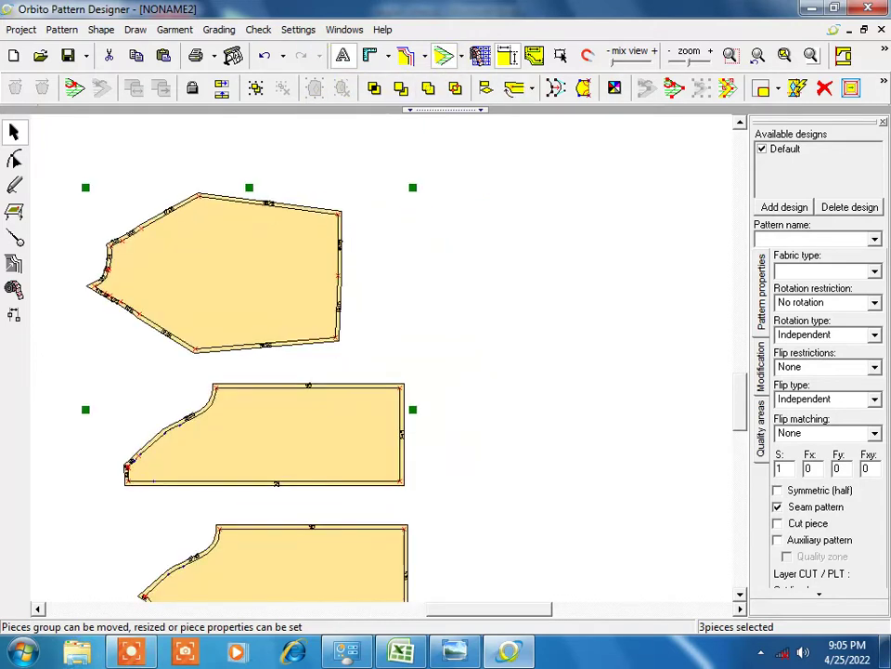
scroll(385, 372, "down", 1)
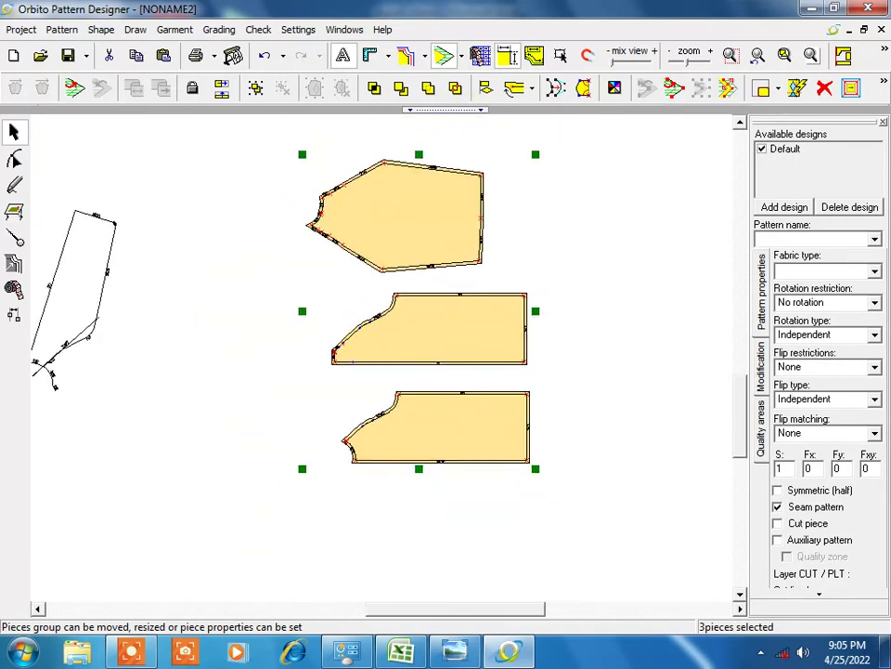
mouse_move(283, 557)
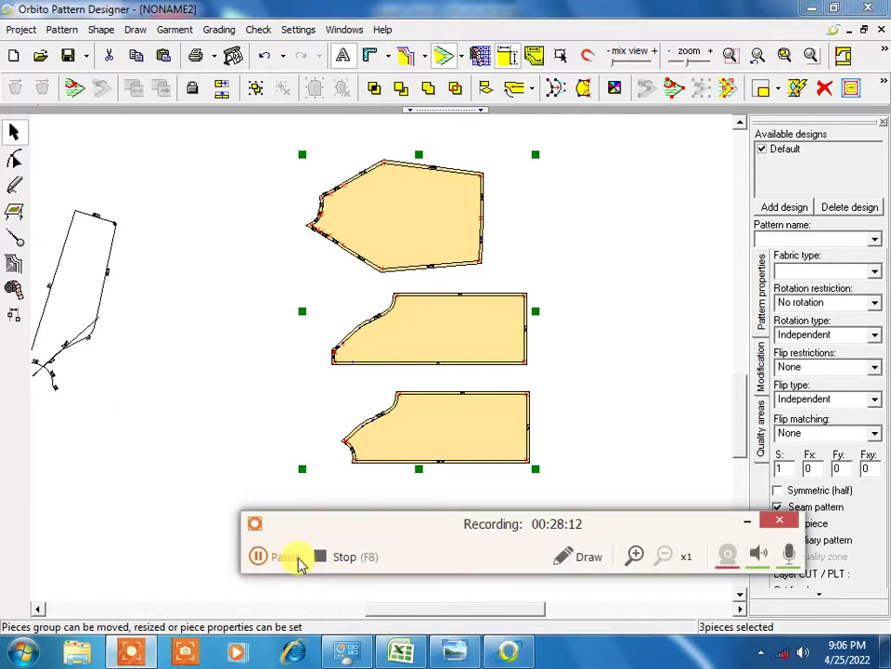
left_click(299, 563)
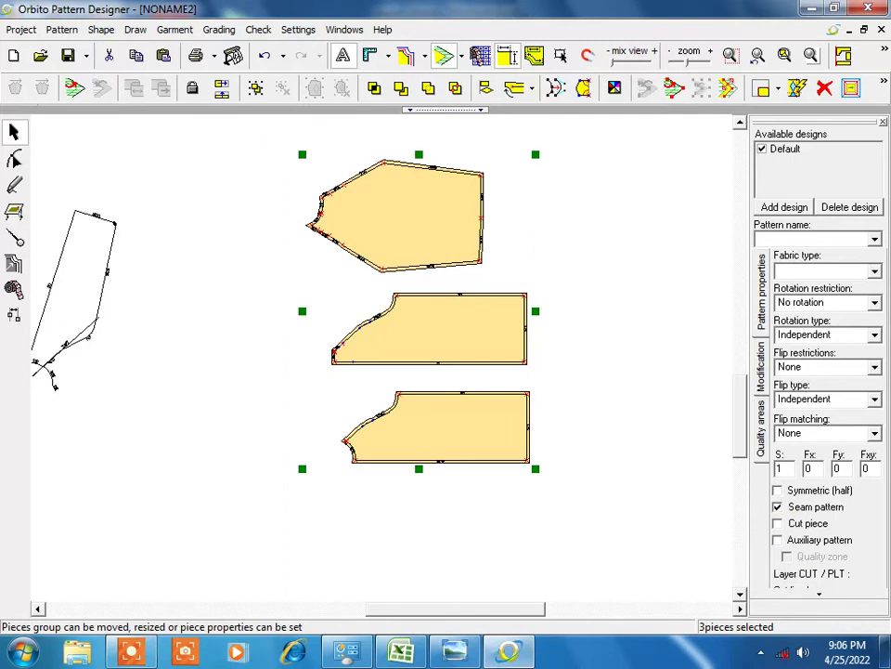
Open the GarmentTool, choose the pentagon piece, and pick an internal-element tool.
left_click(15, 240)
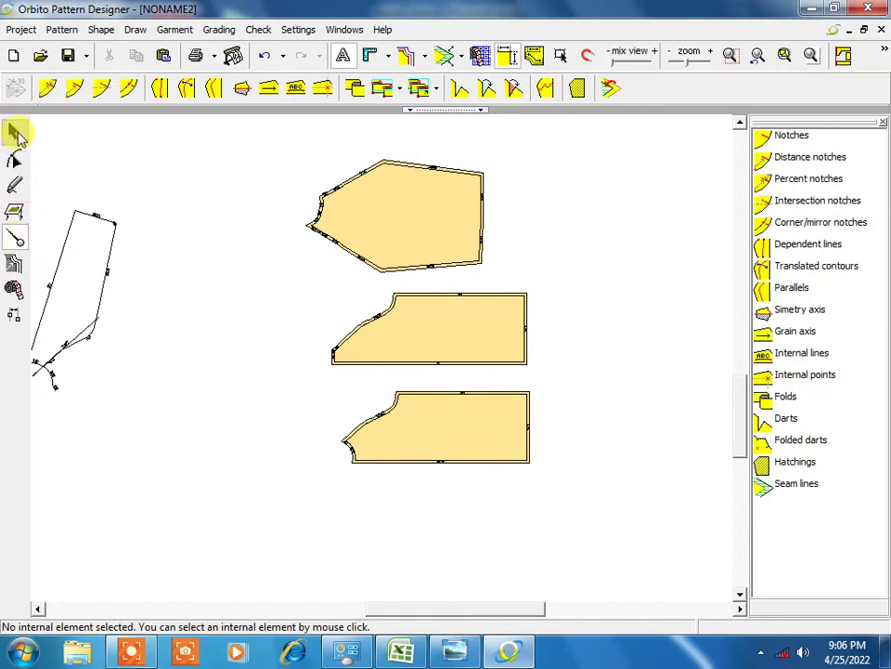
left_click(391, 233)
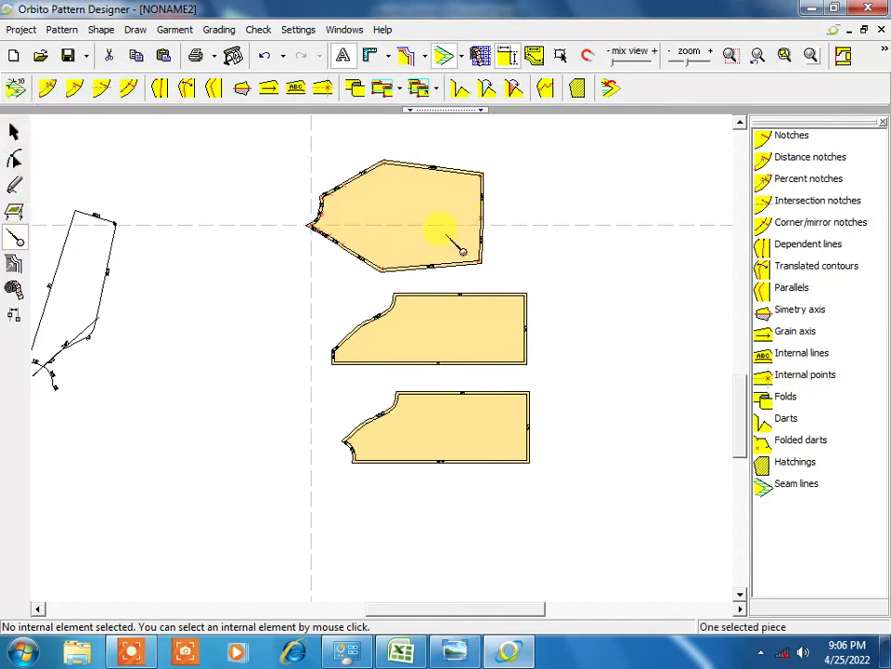
scroll(376, 351, "up", 1)
scroll(376, 351, "up", 1)
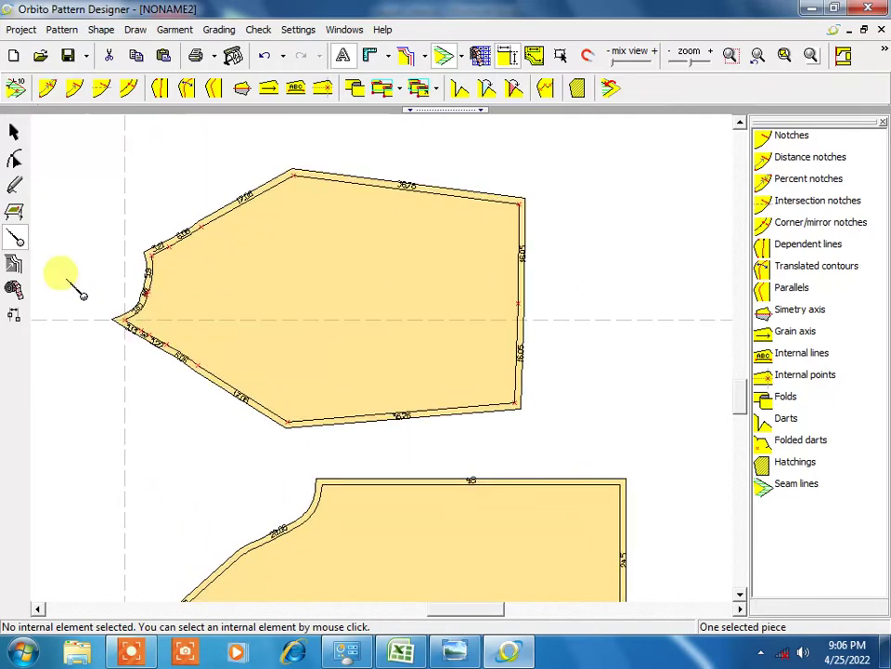
left_click(16, 234)
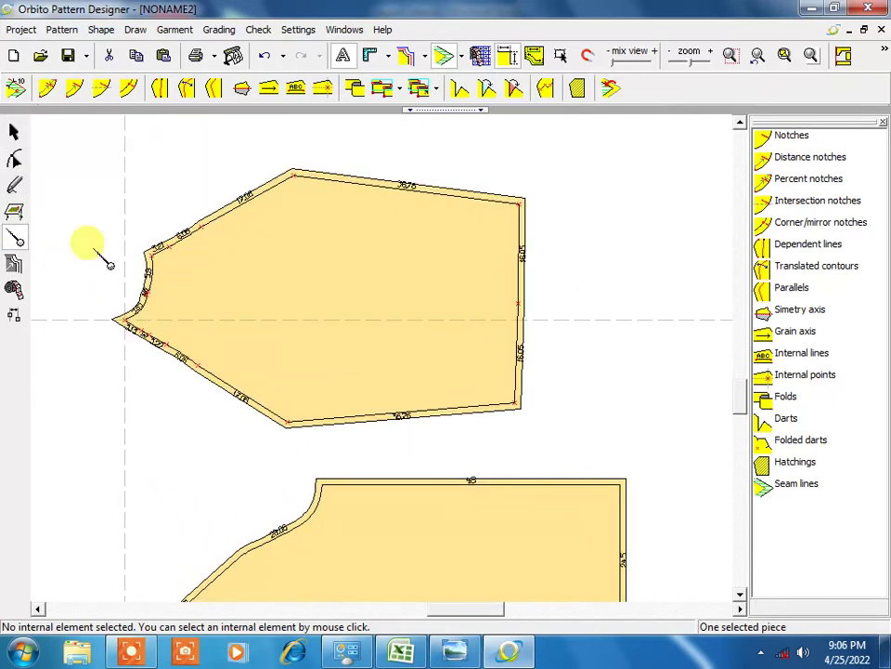
left_click(16, 234)
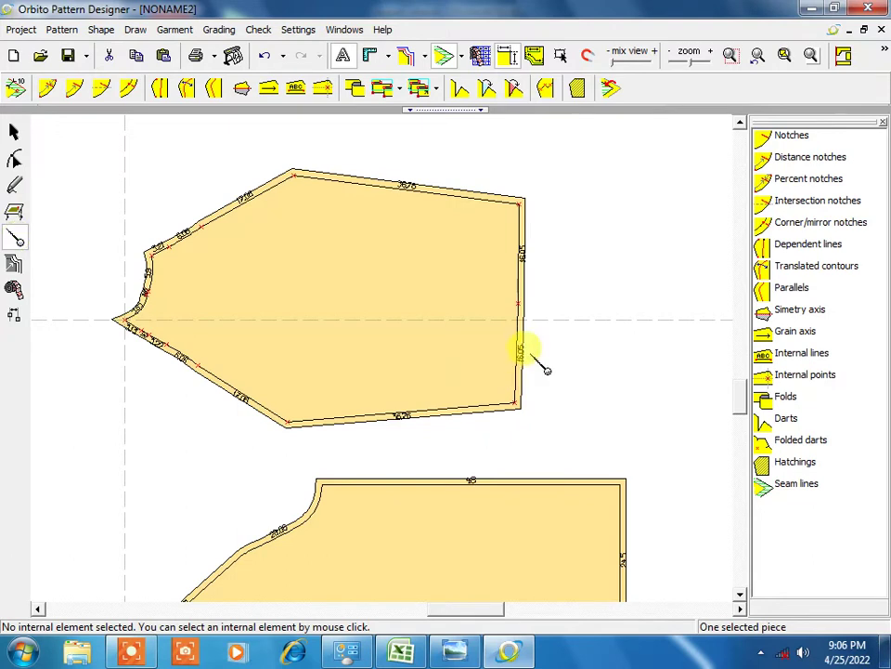
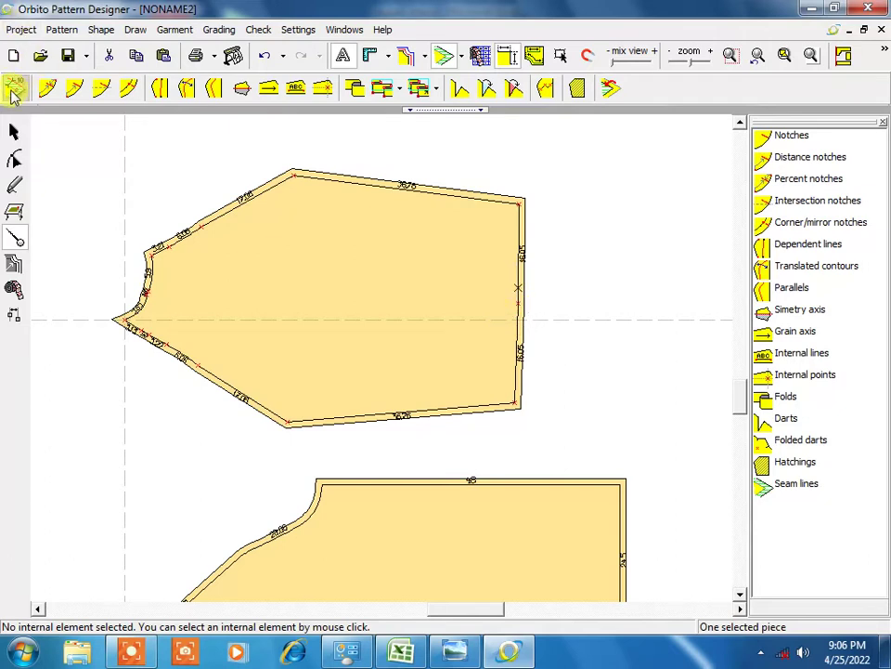
Give the top piece's upper and lower right sides a 2 cm seam allowance.
left_click(15, 87)
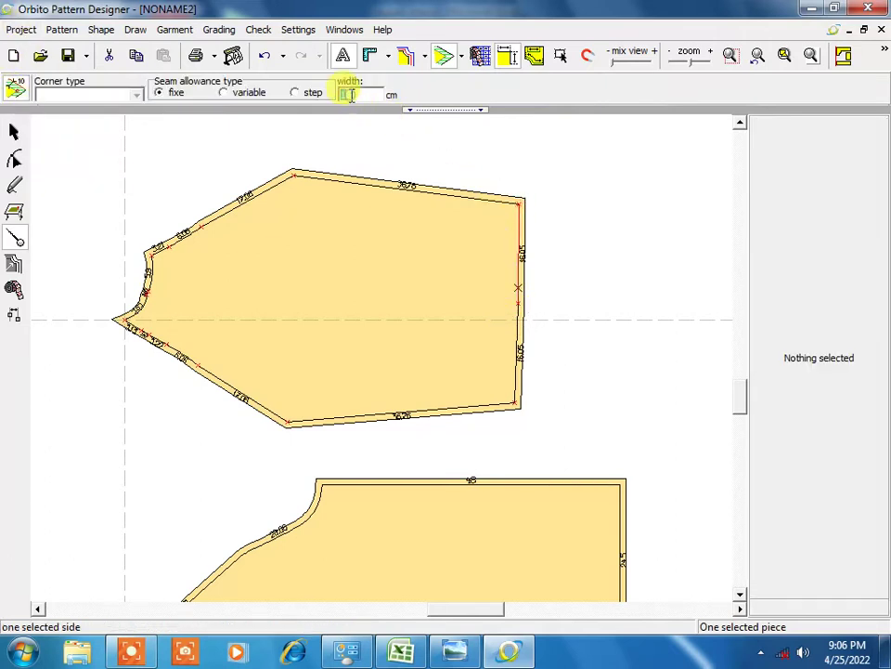
type("2")
key("Return")
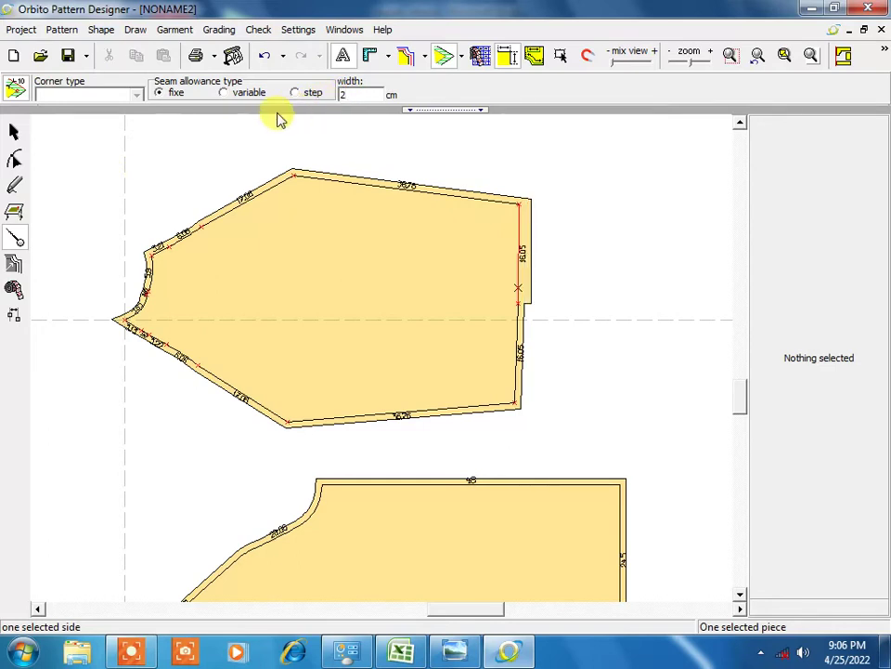
left_click(520, 339)
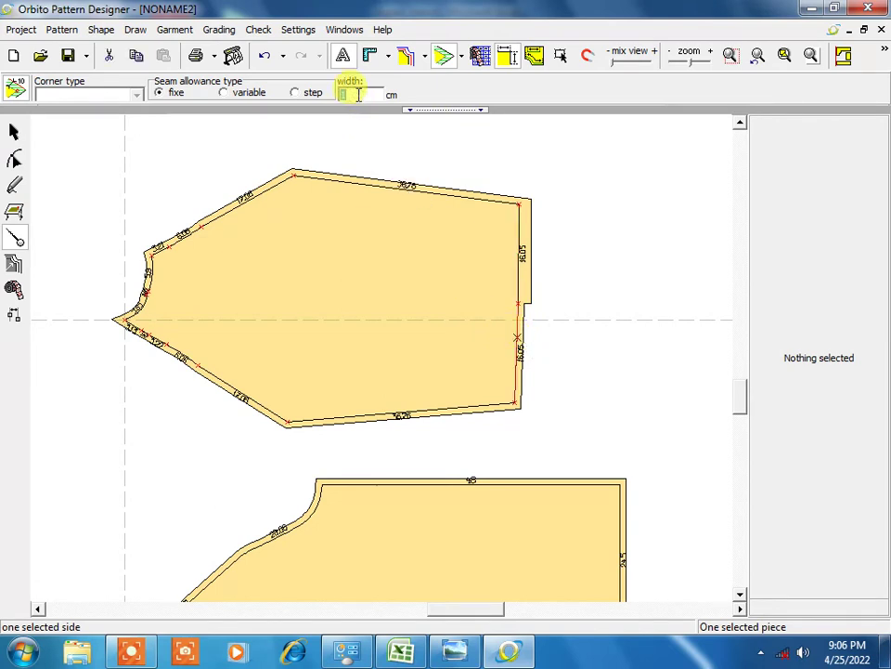
type("2")
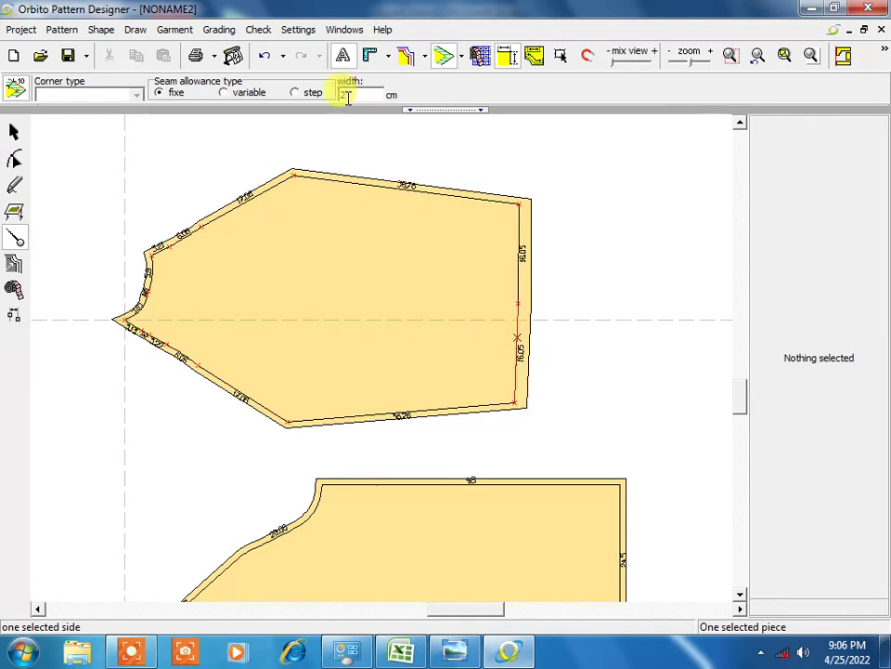
Give the middle piece's right side a 2 cm seam allowance.
left_click(401, 576)
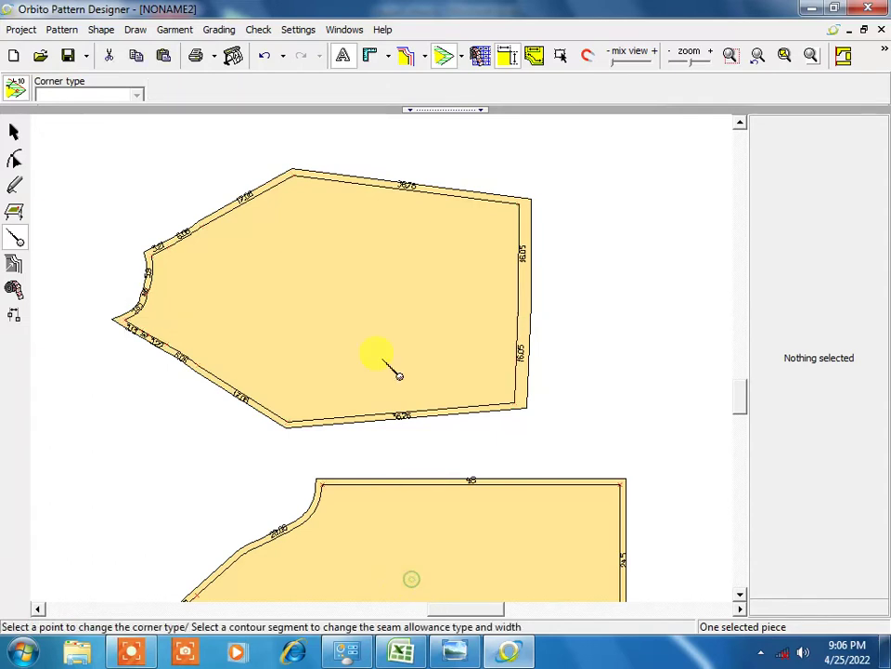
scroll(378, 354, "down", 3)
left_click(530, 362)
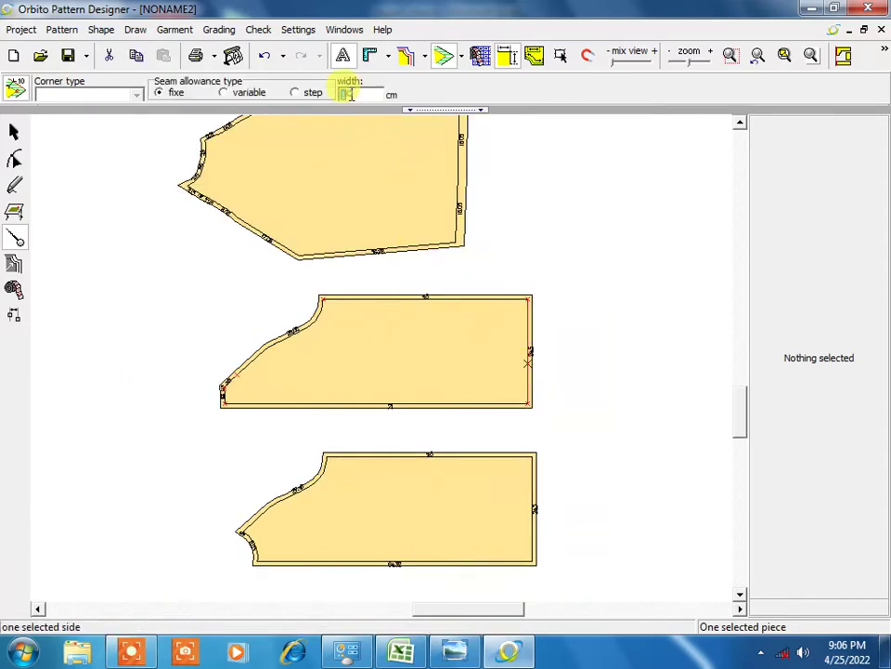
type("2")
key("Return")
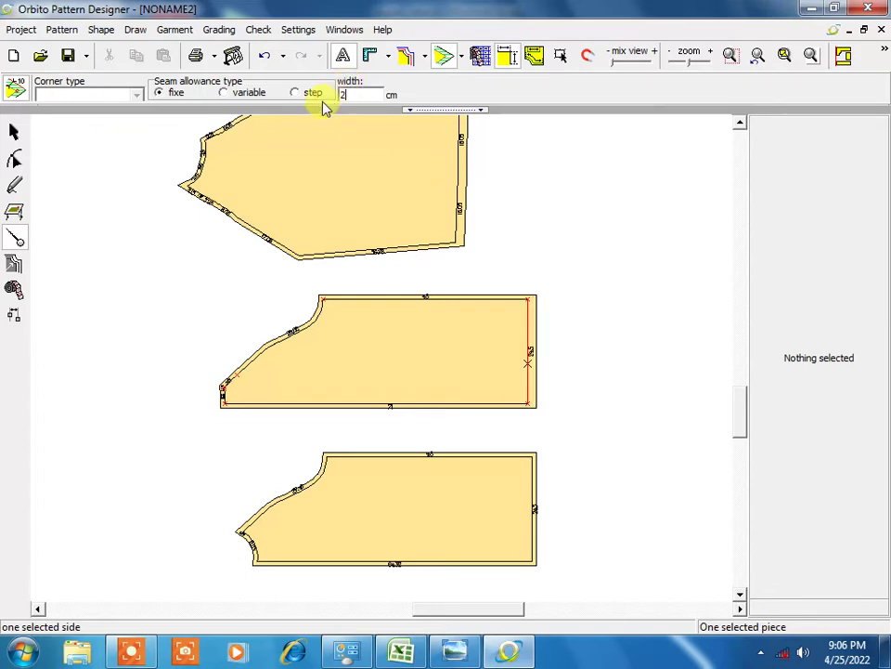
Review the men's raglan sleeve chart on Excel's mmt sheet, then return to Orbito.
left_click(399, 652)
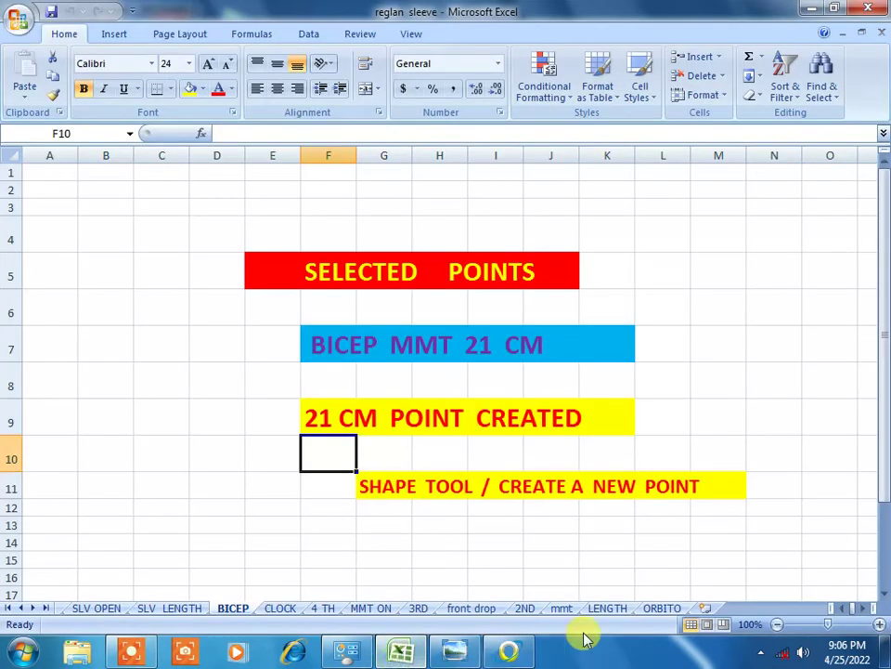
left_click(563, 608)
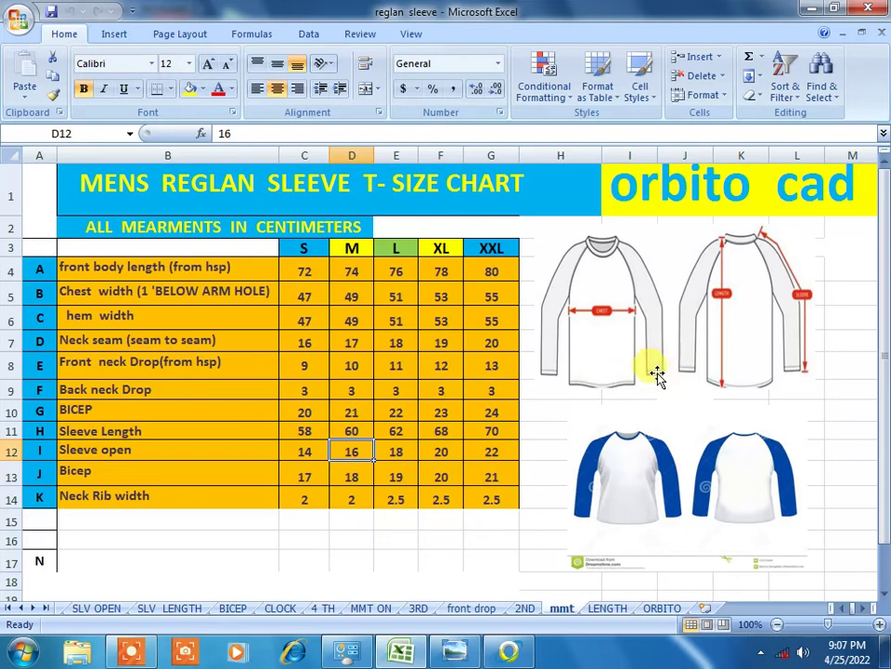
left_click(511, 653)
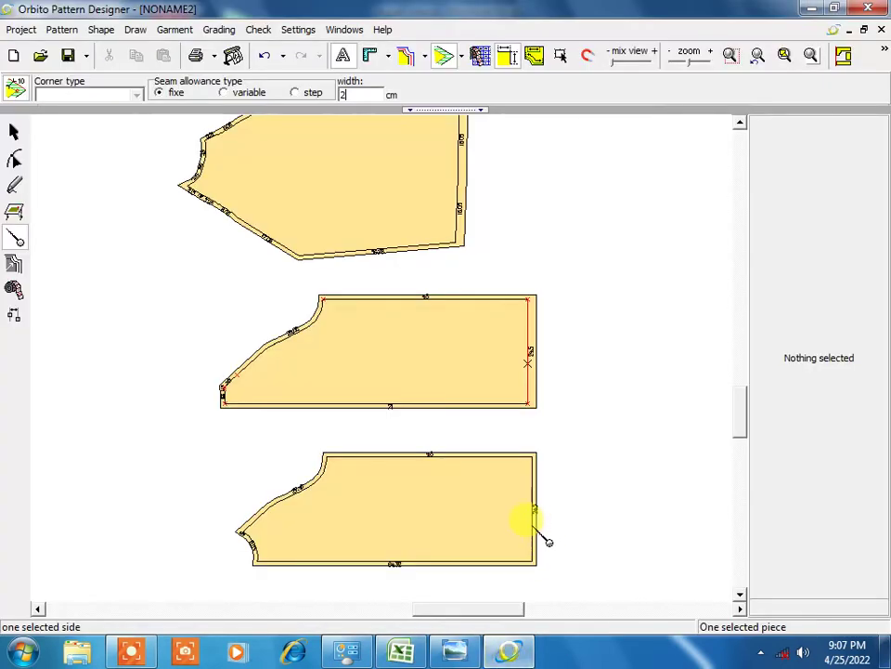
Give the bottom piece's right side a 2 cm seam allowance.
left_click(534, 512)
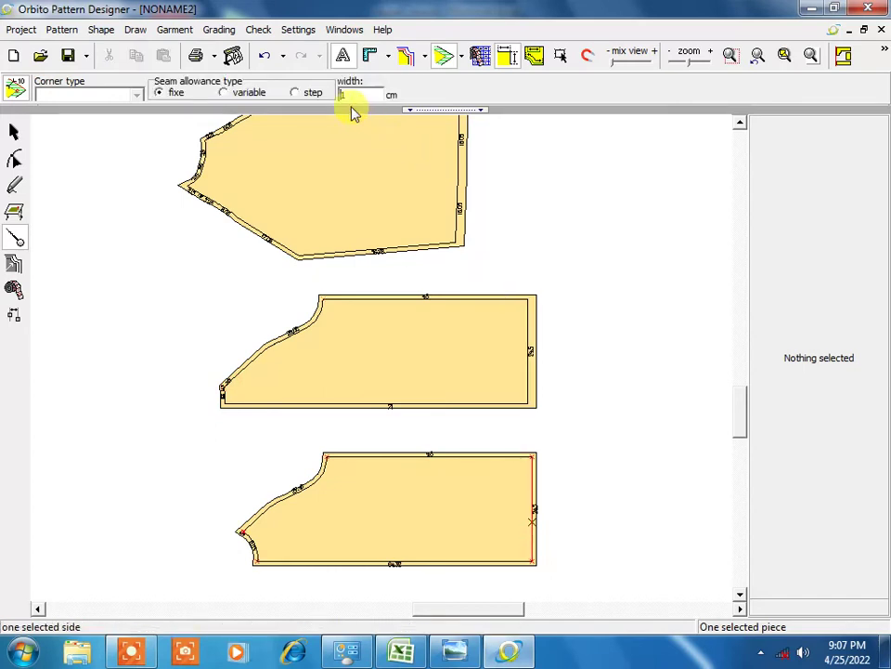
type("2")
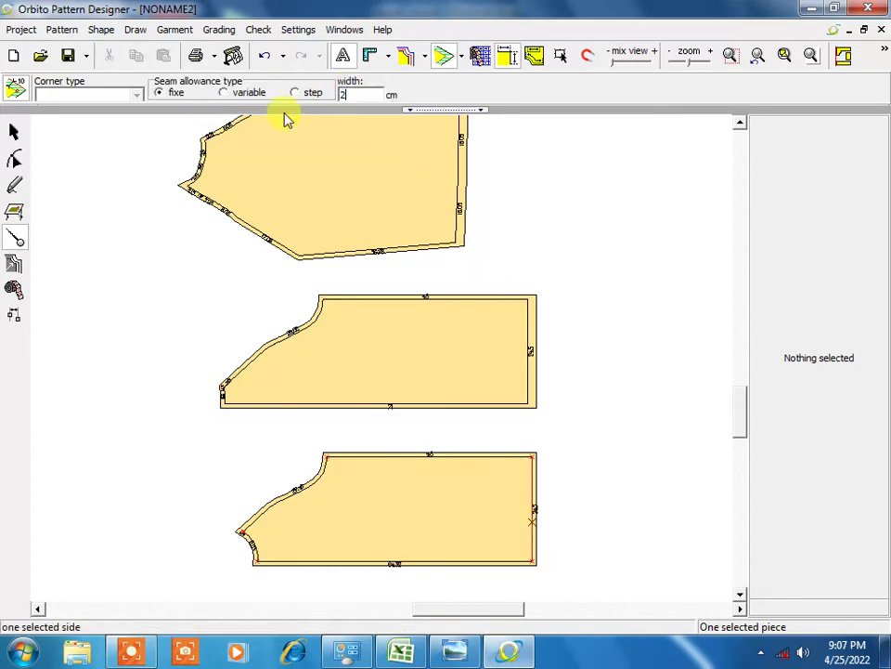
key("Return")
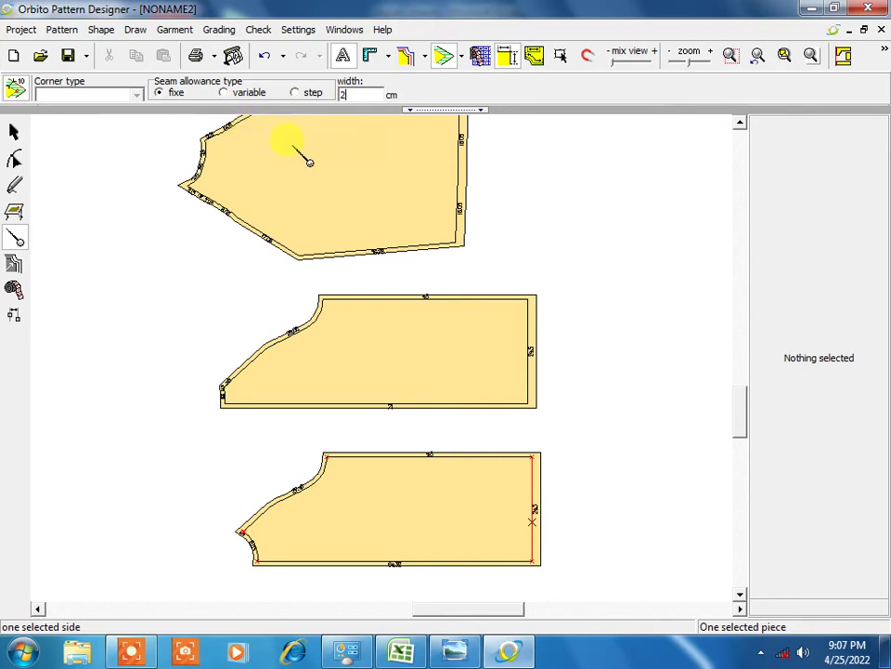
Select the top pattern piece and bring up the internal elements tools for it.
left_click(14, 132)
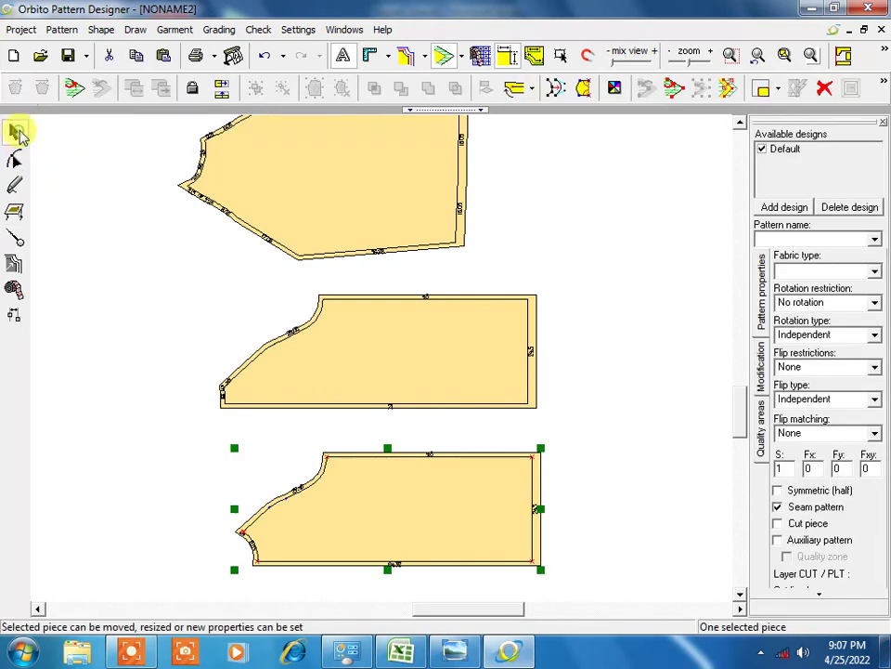
left_click(389, 216)
scroll(389, 216, "up", 2)
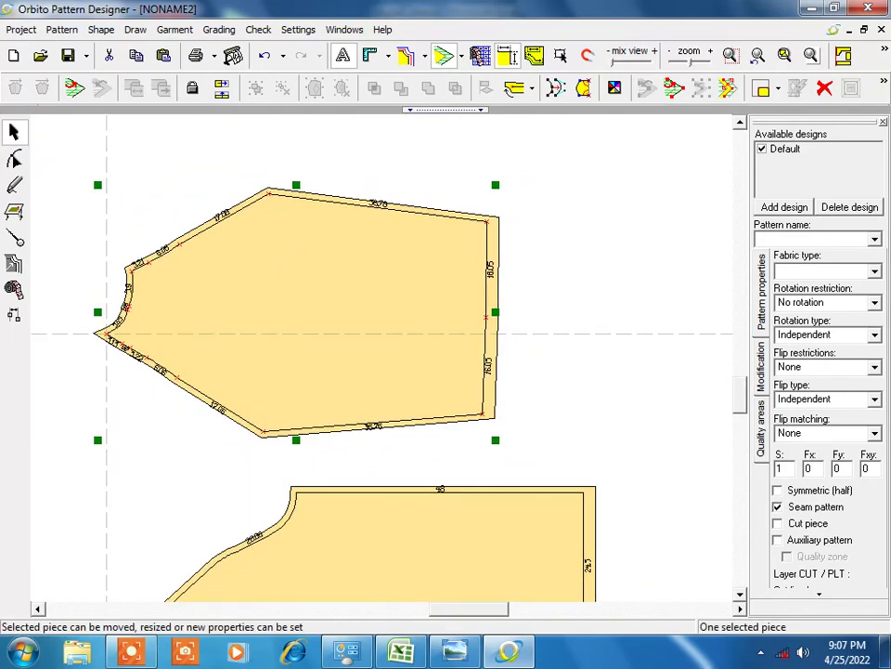
left_click(15, 237)
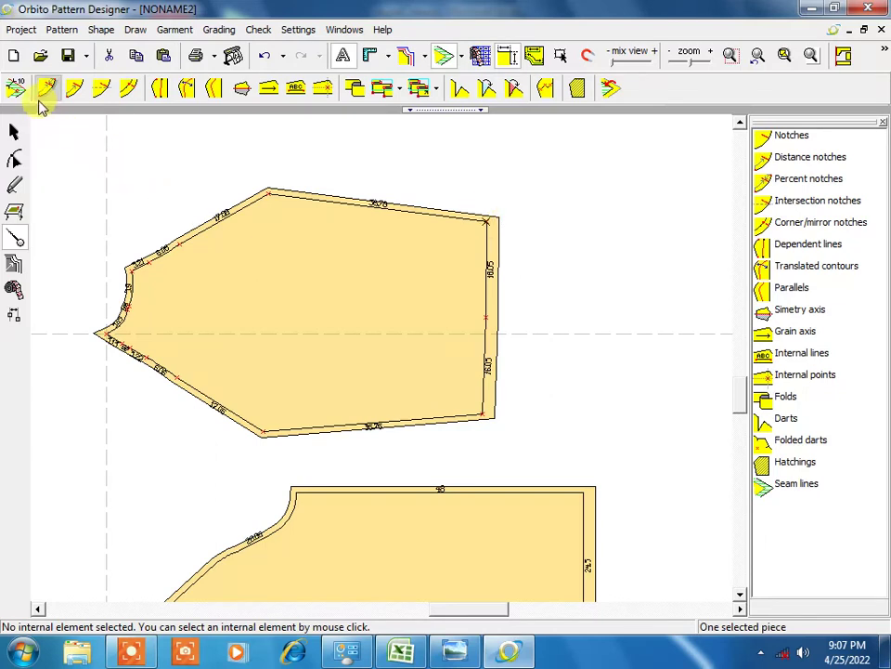
Make the top piece's top-right corner Next Symmetry and its bottom-right corner Step.
left_click(16, 89)
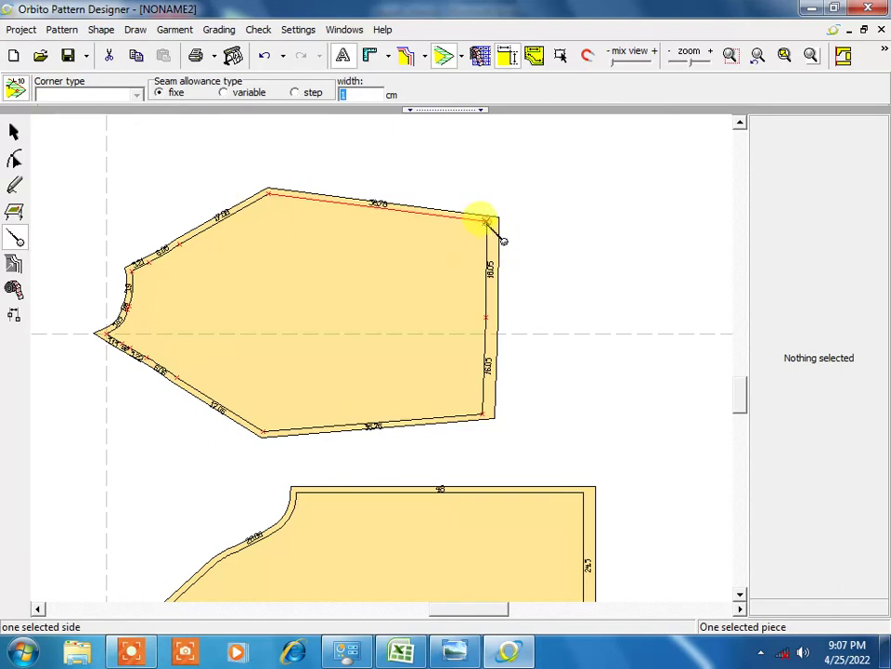
left_click(486, 222)
left_click(138, 96)
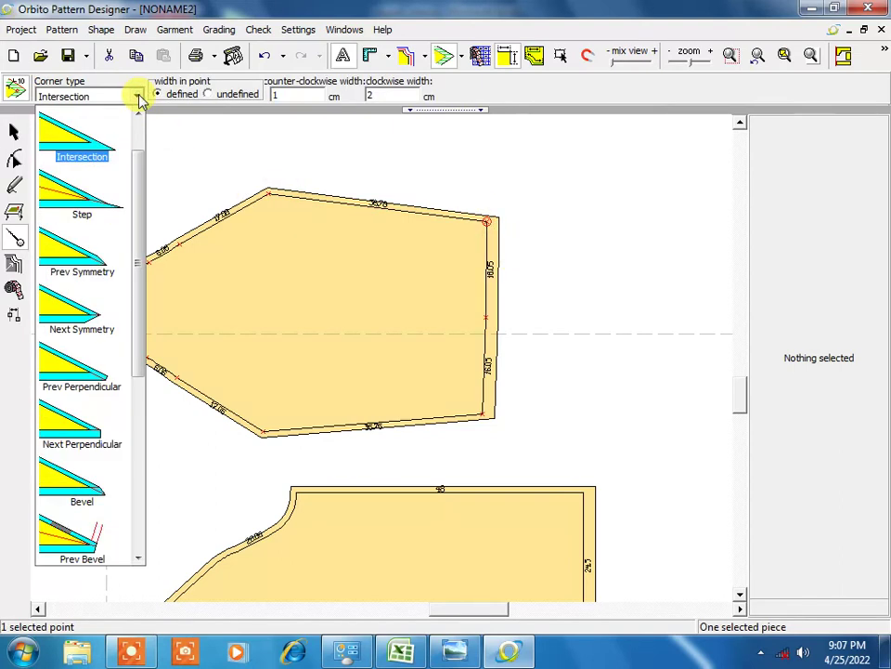
left_click(74, 317)
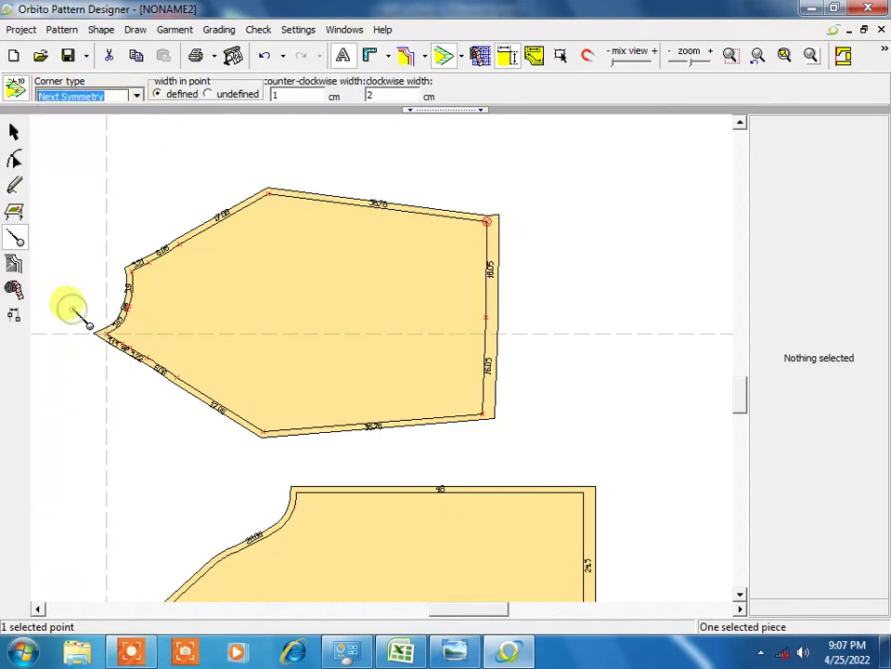
left_click(483, 413)
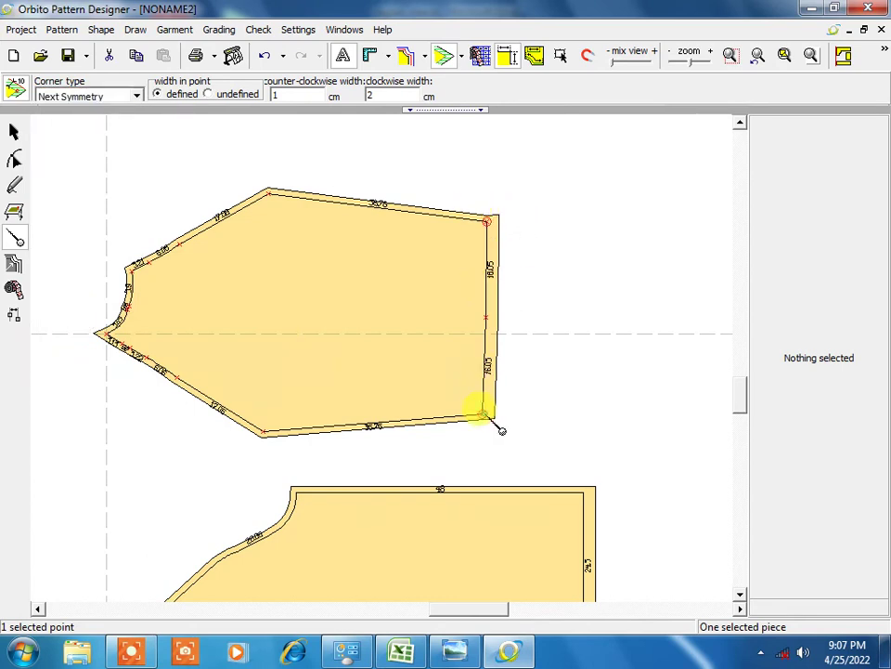
left_click(137, 97)
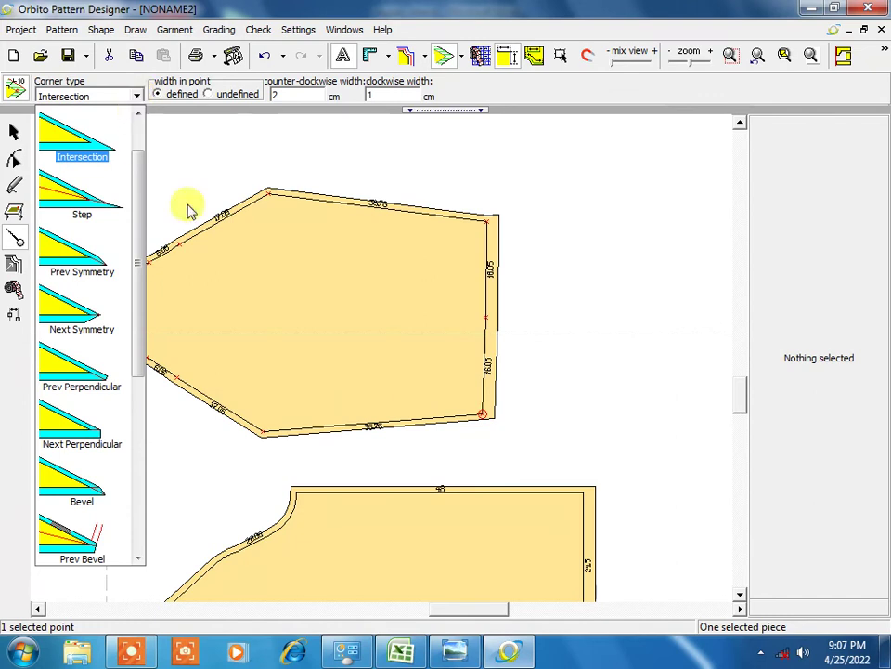
left_click(77, 200)
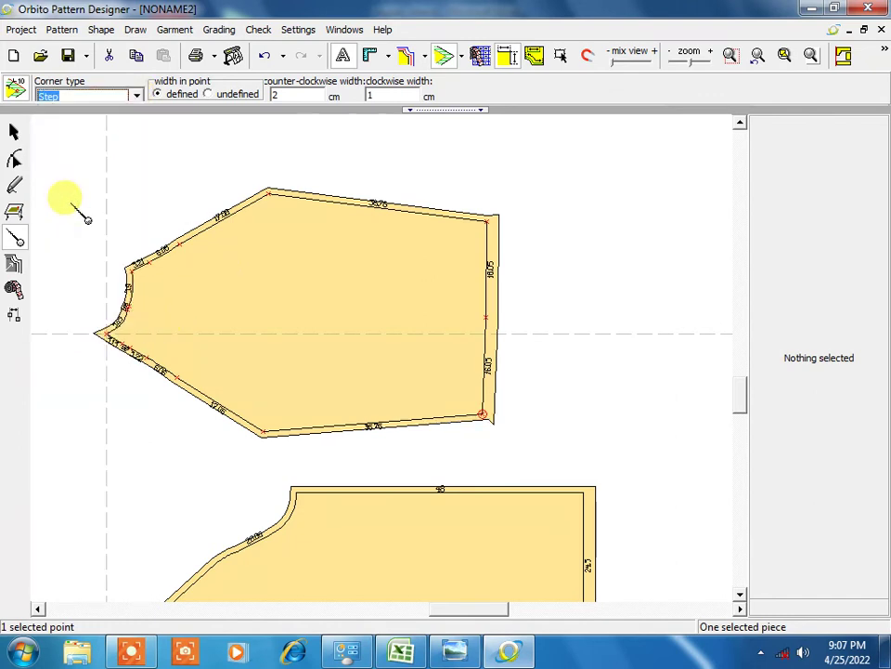
Put the sleeve piece into rotation mode and zoom to see the body pieces.
left_click(14, 131)
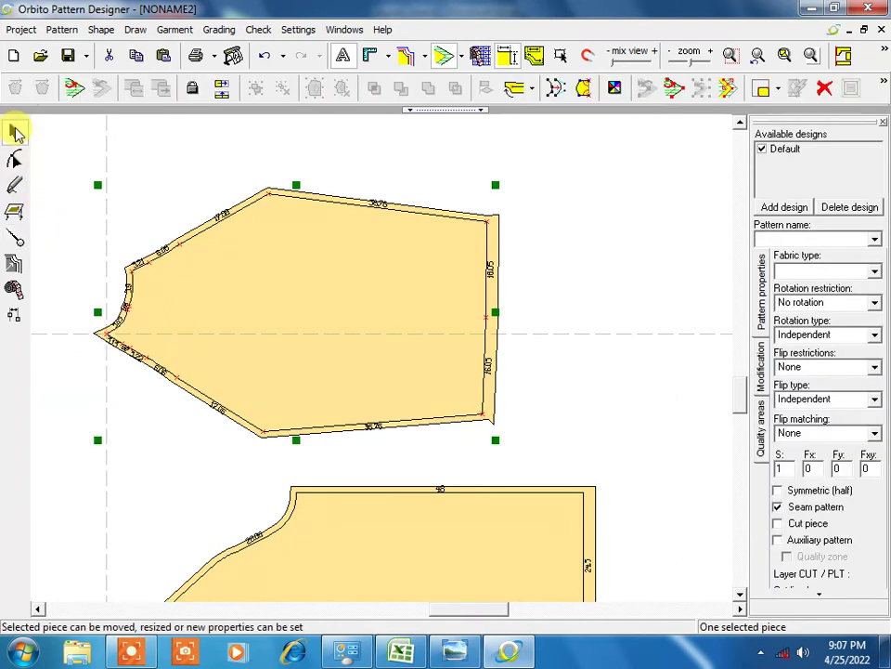
left_click(320, 376)
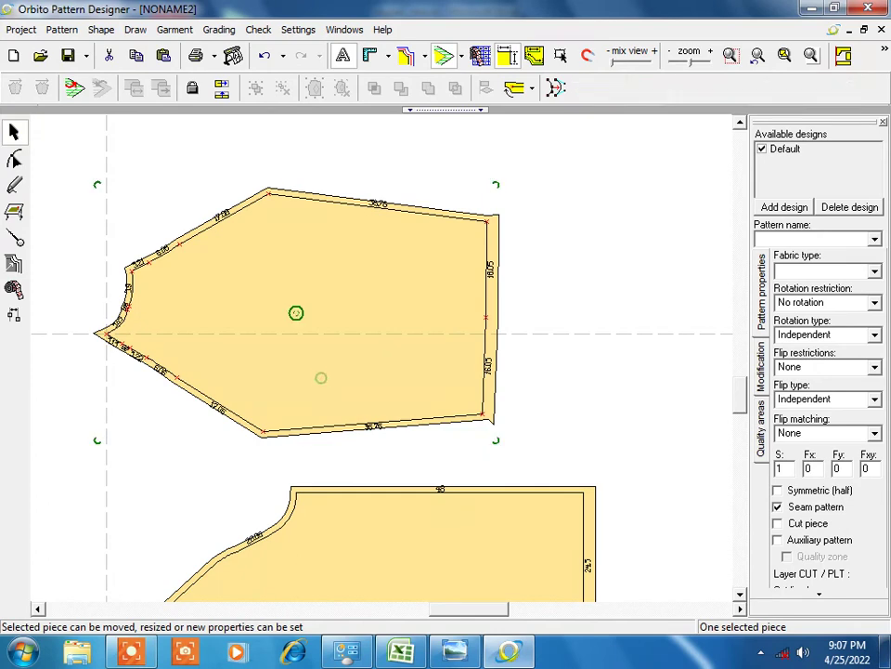
scroll(395, 373, "down", 2)
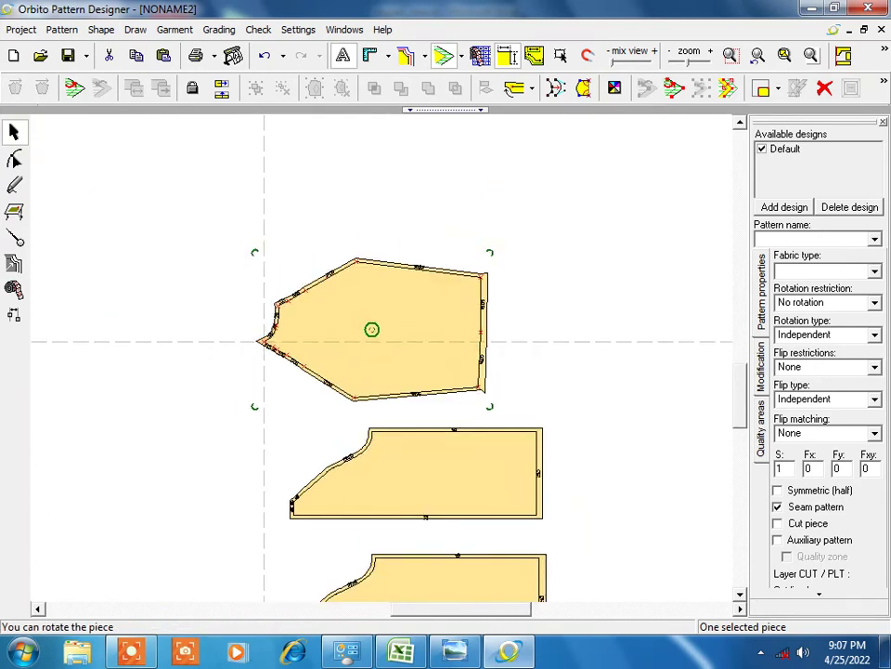
scroll(419, 336, "up", 1)
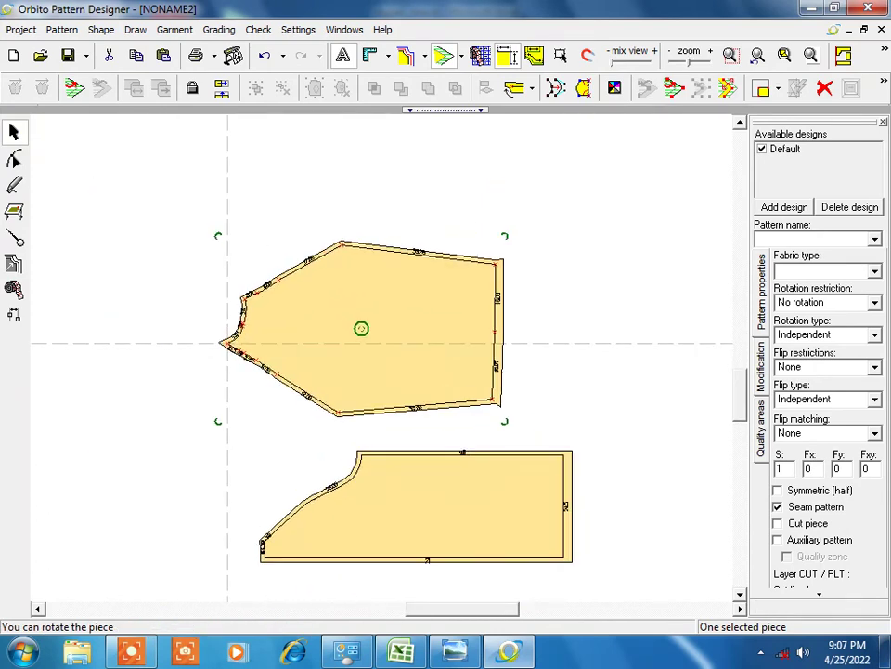
left_click(398, 652)
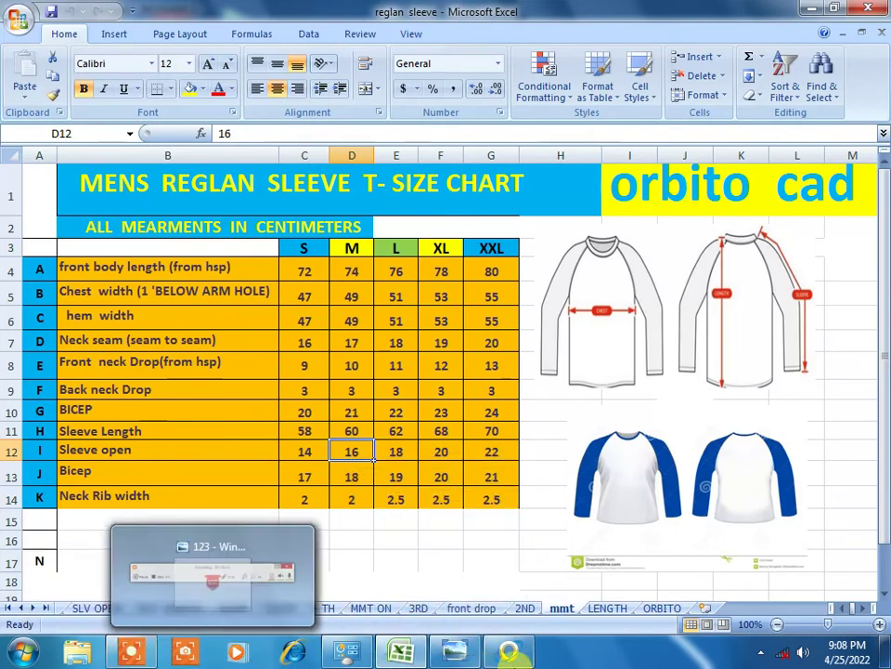
mouse_move(454, 653)
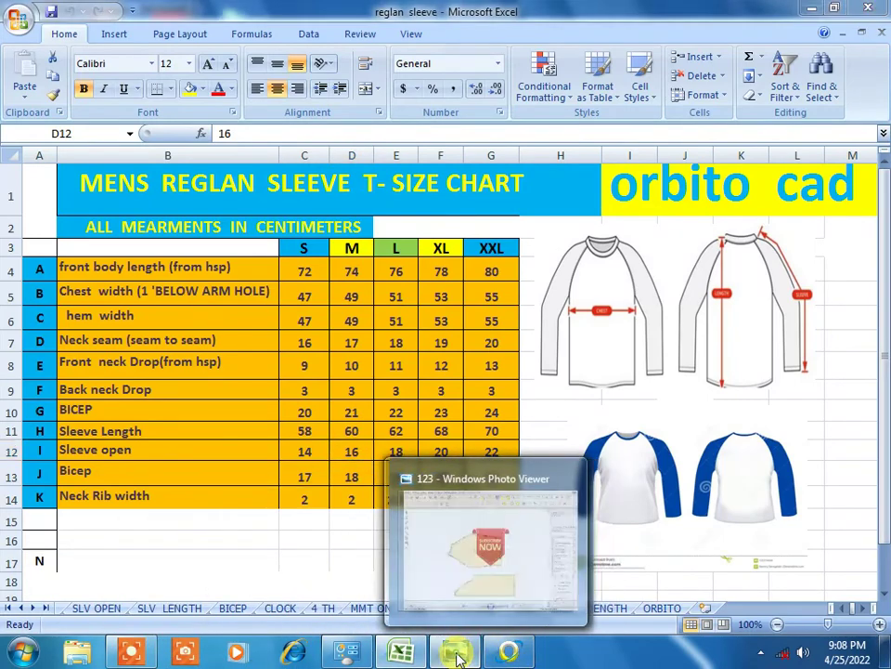
left_click(456, 653)
left_click(511, 653)
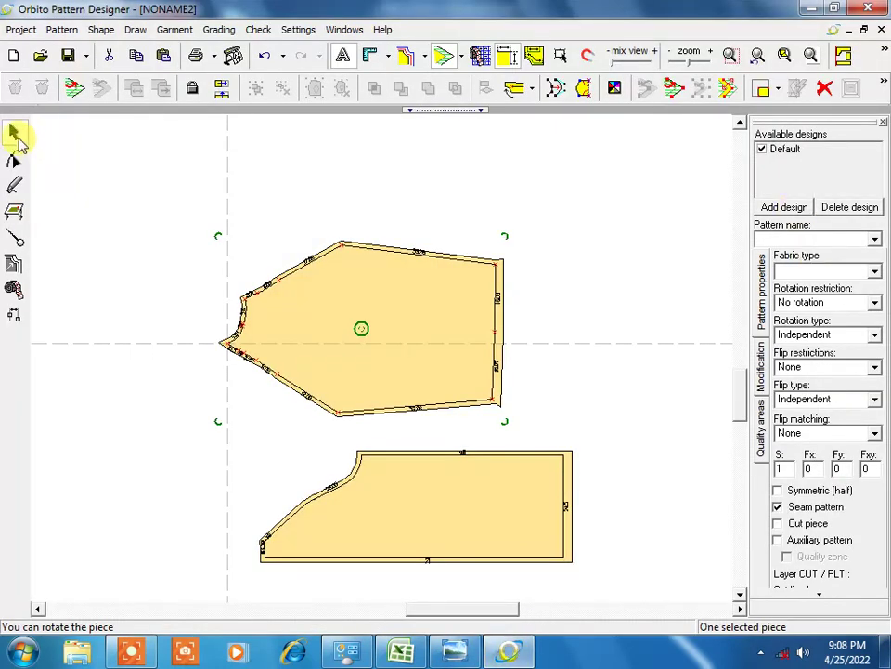
left_click(15, 134)
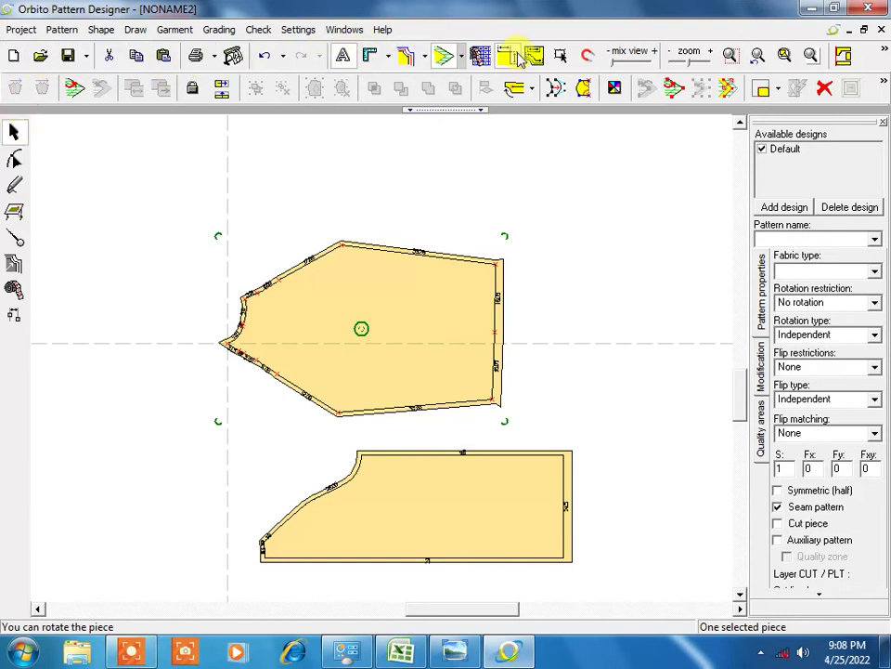
left_click(800, 84)
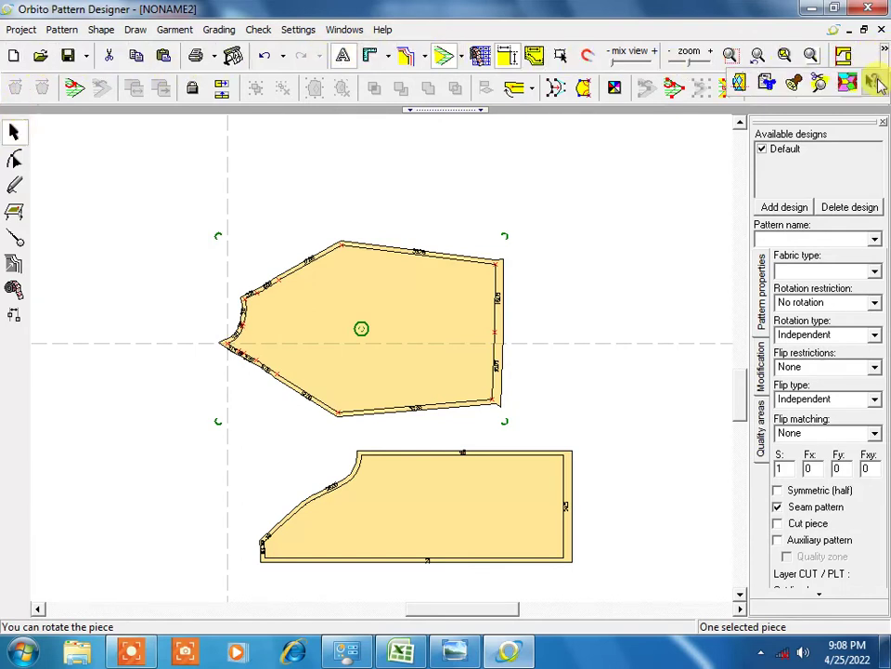
left_click(794, 84)
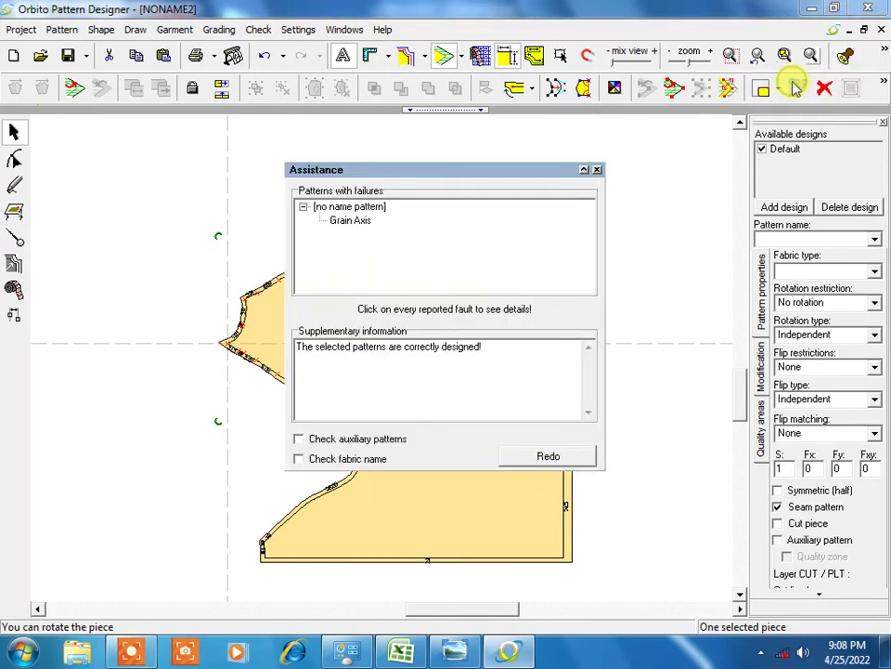
left_click(598, 170)
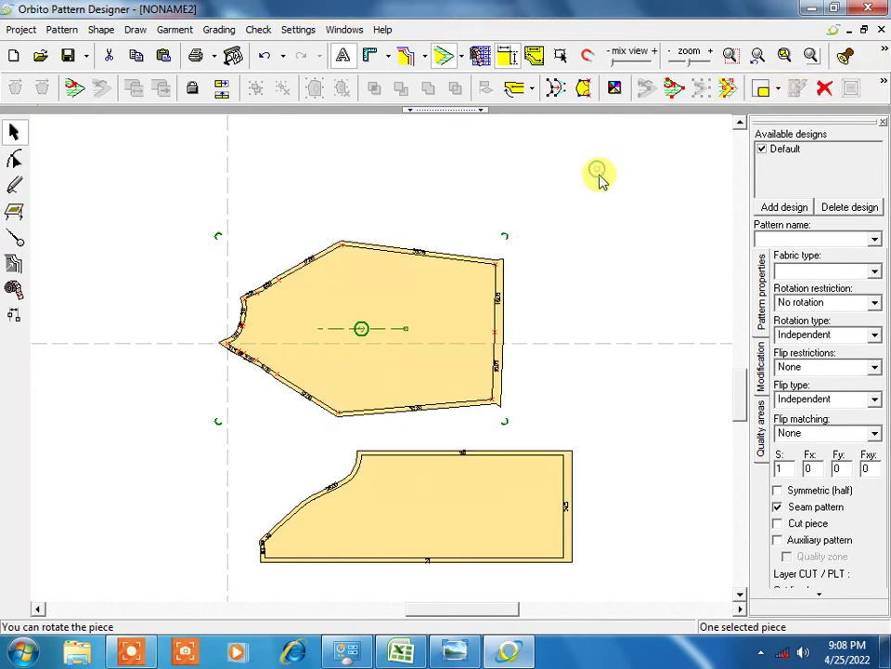
Name the top piece 'sleeve' using the existing Pattern name list.
left_click(874, 238)
left_click(773, 255)
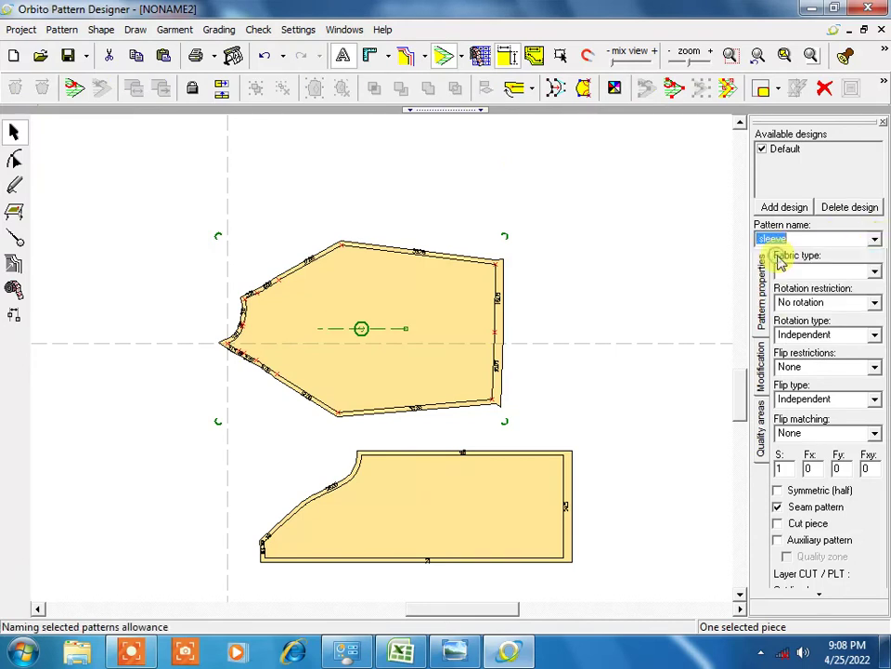
key("Return")
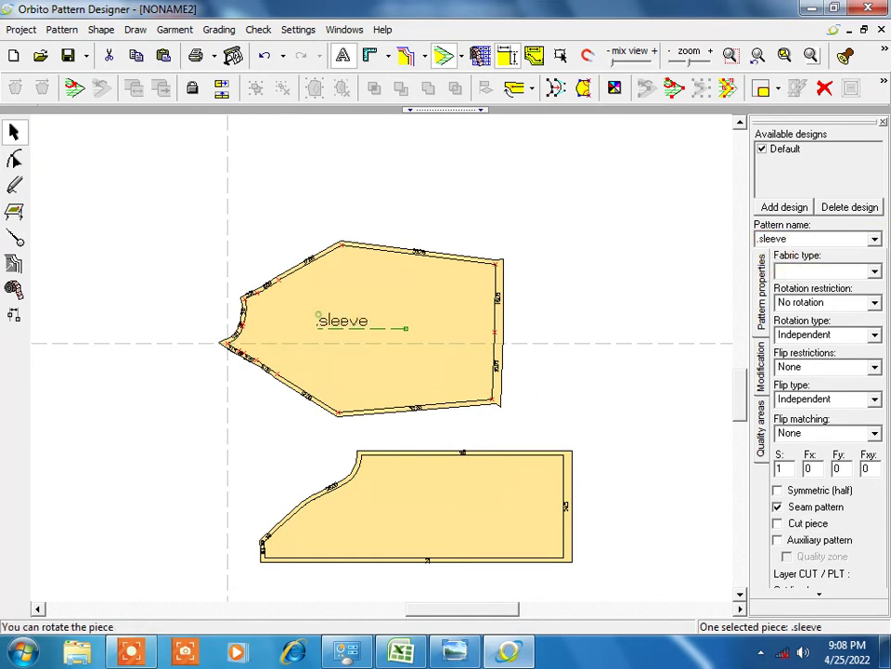
scroll(385, 372, "down", 2)
scroll(386, 372, "up", 1)
scroll(443, 482, "up", 1)
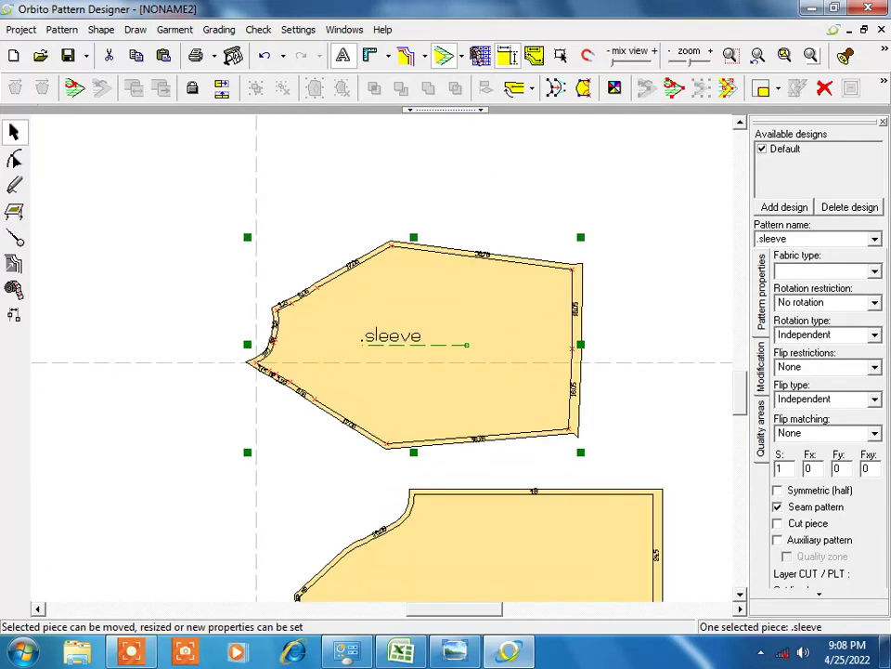
scroll(443, 482, "down", 1)
scroll(443, 482, "down", 1)
Set a 0 cm seam allowance on the middle and bottom pieces' hem edges.
left_click(443, 482)
scroll(443, 482, "up", 1)
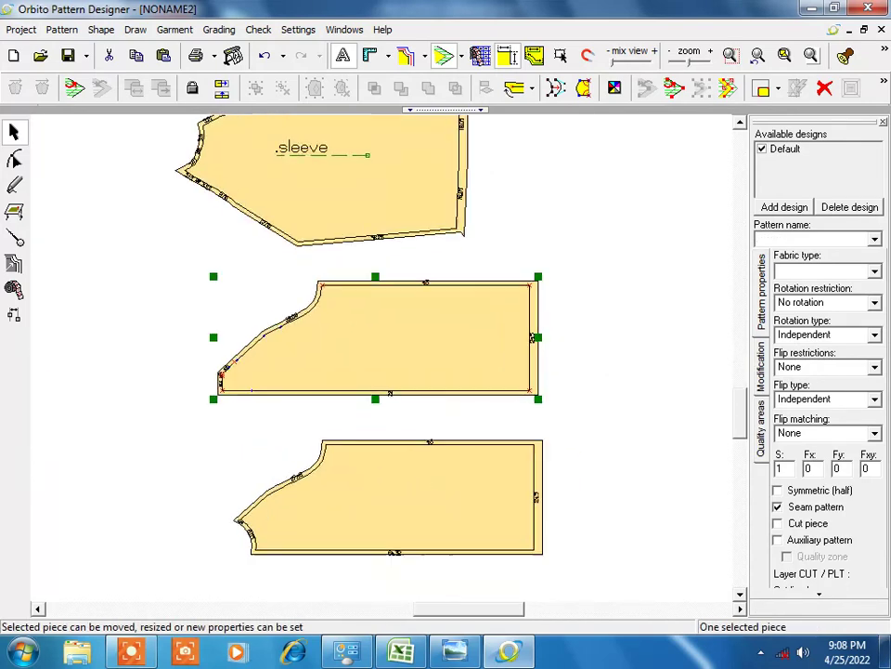
scroll(443, 482, "up", 1)
scroll(443, 482, "up", 1)
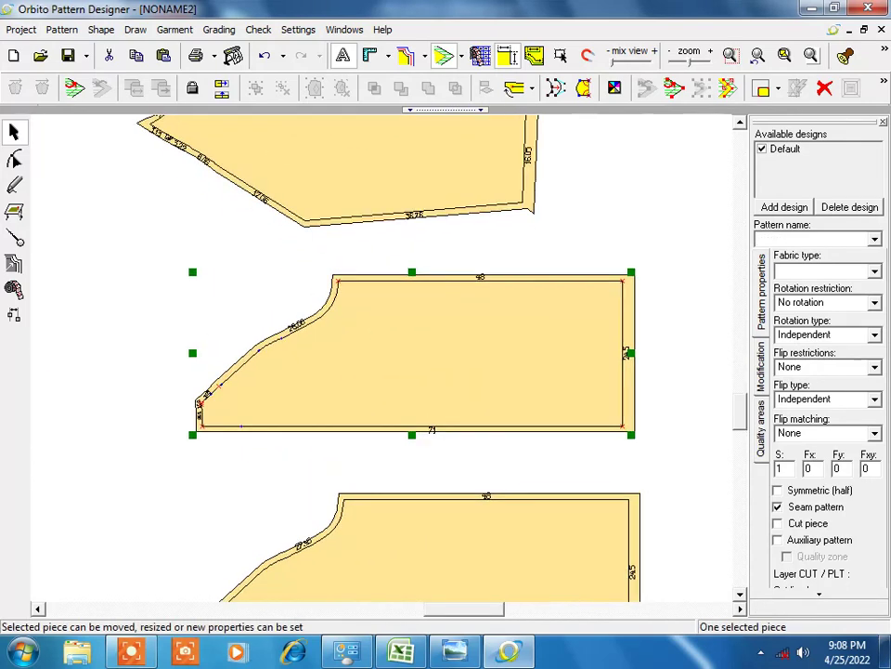
scroll(443, 482, "down", 1)
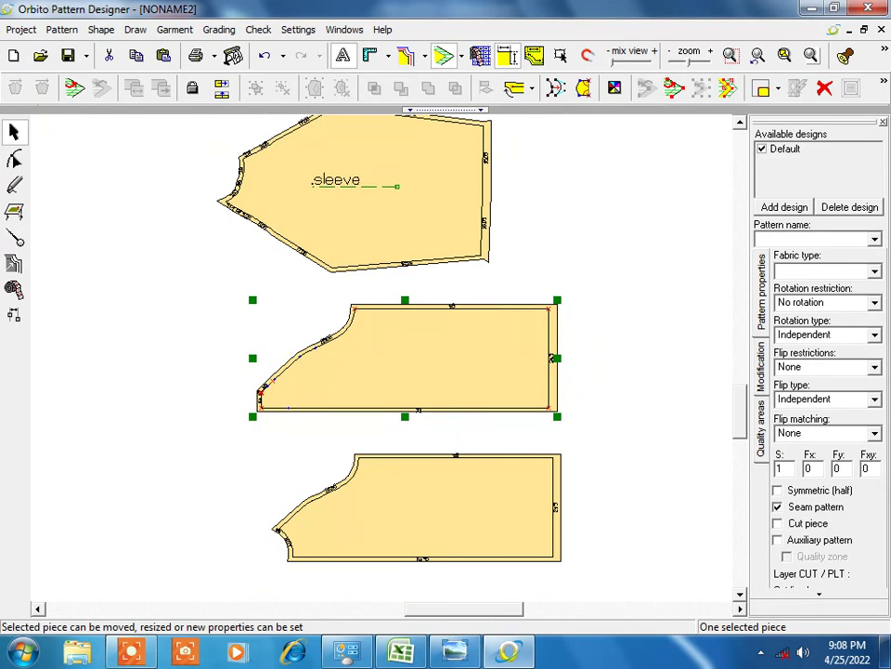
left_click(14, 237)
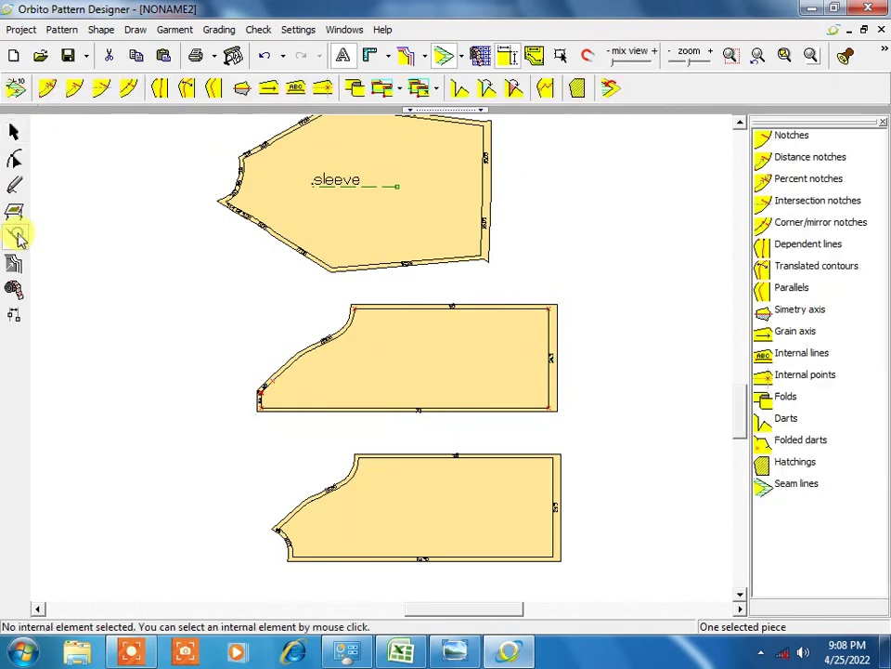
left_click(384, 408)
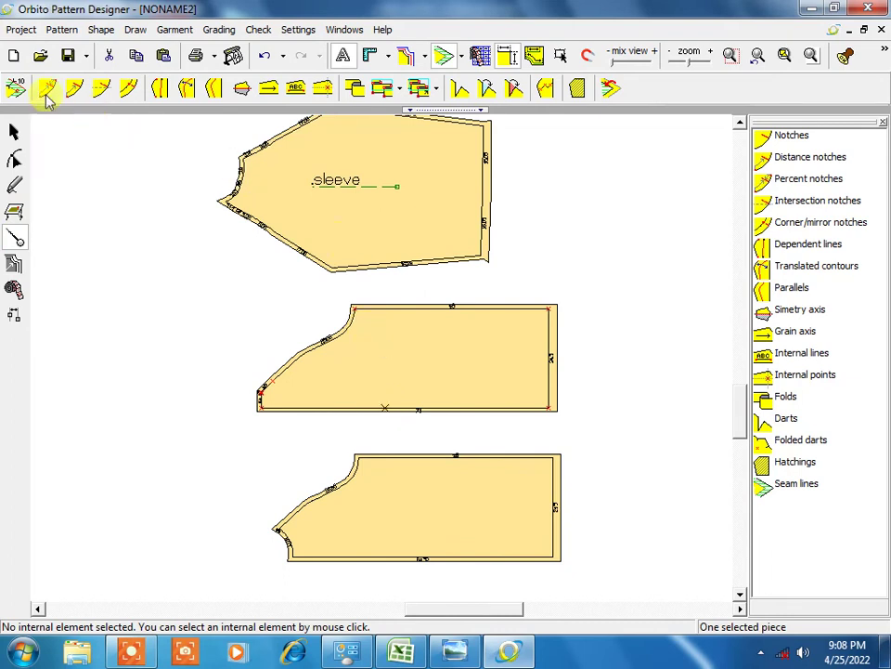
left_click(12, 87)
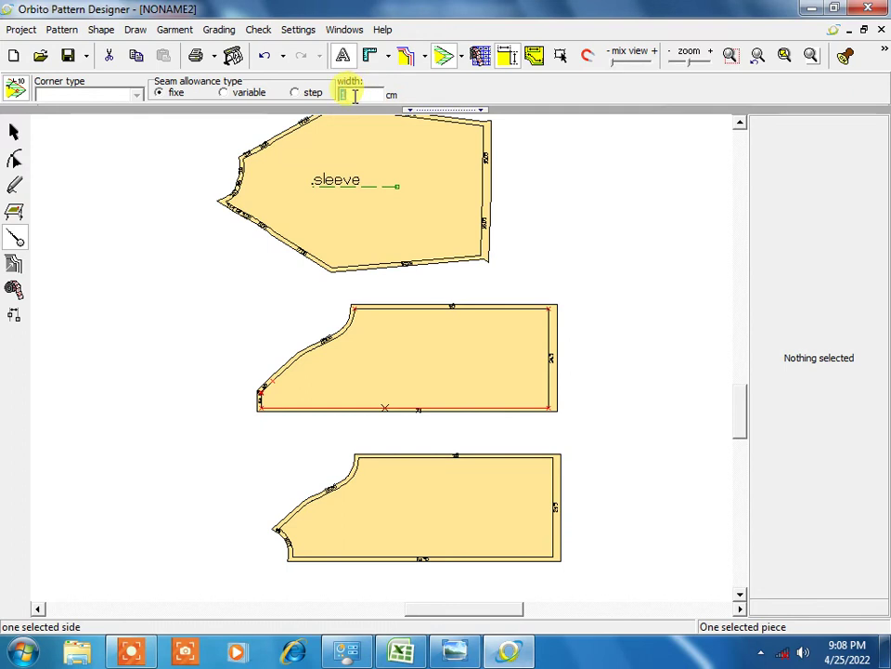
type("0")
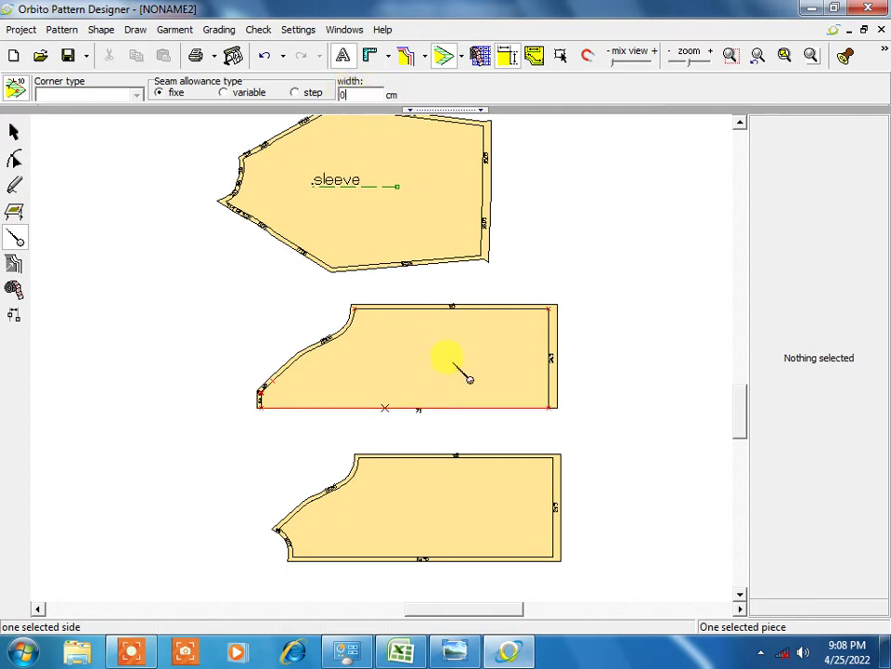
left_click(450, 558)
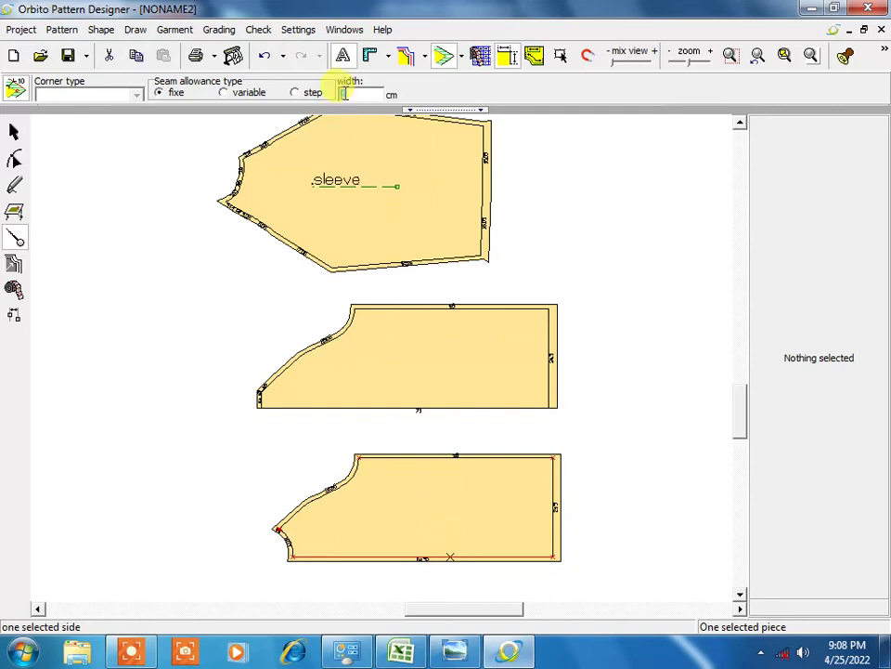
type("0")
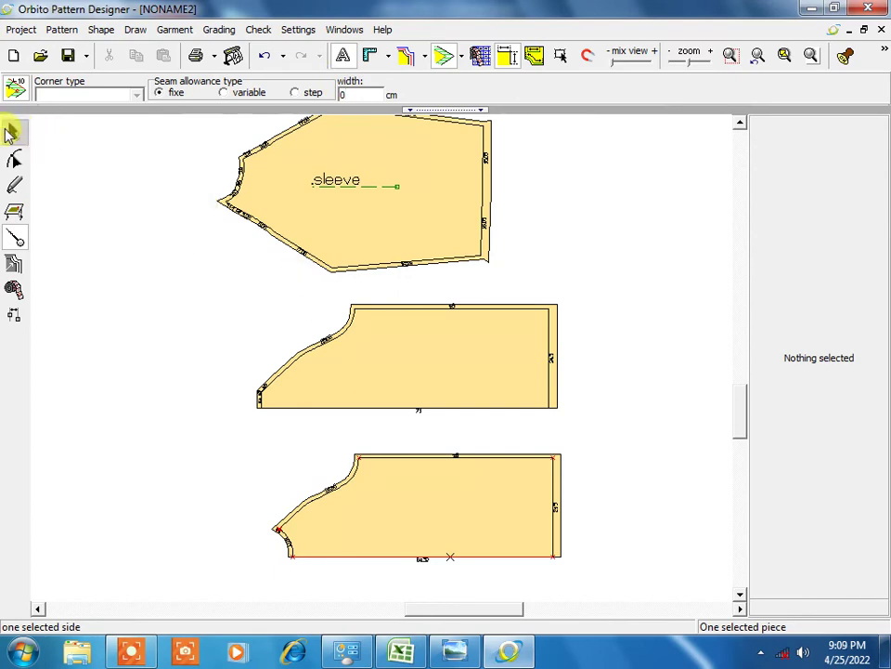
left_click(13, 131)
left_click(433, 375)
scroll(434, 375, "up", 1)
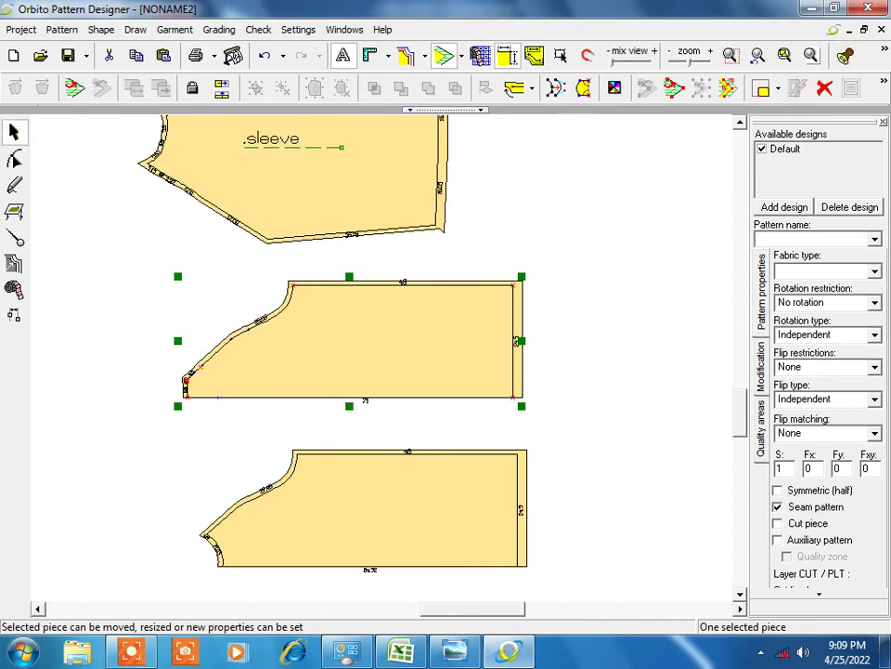
left_click_drag(129, 270, 528, 404)
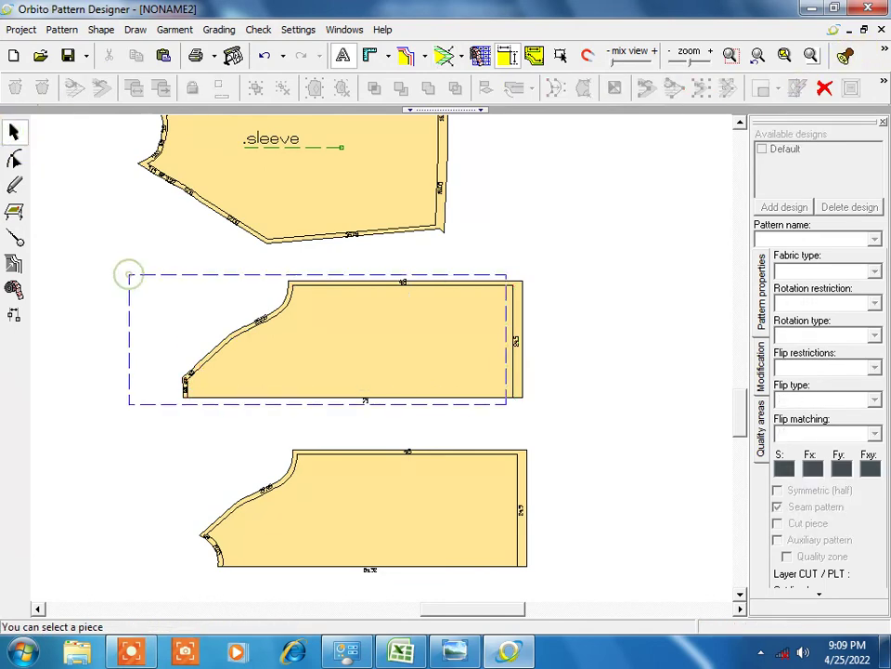
left_click(843, 56)
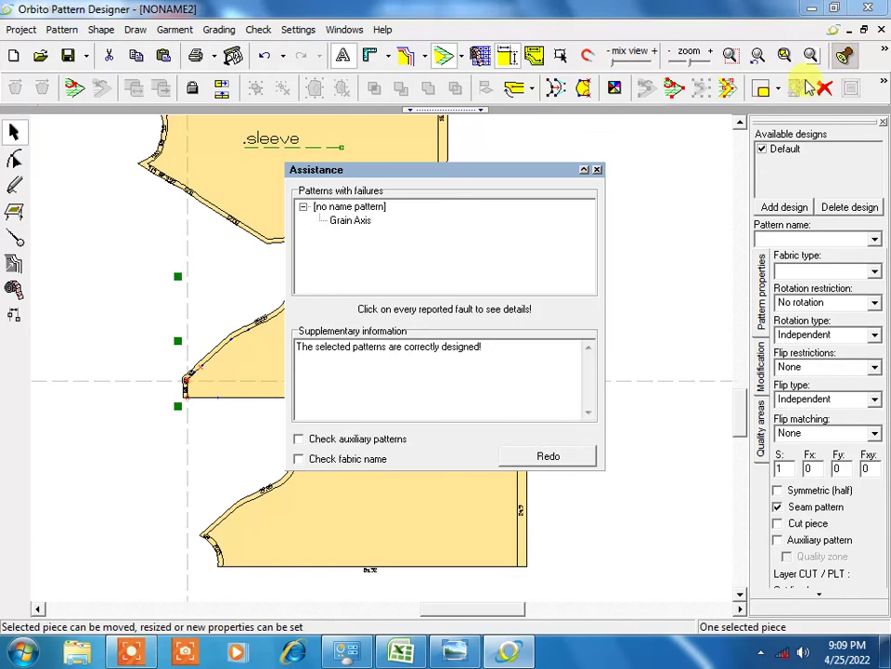
left_click(598, 171)
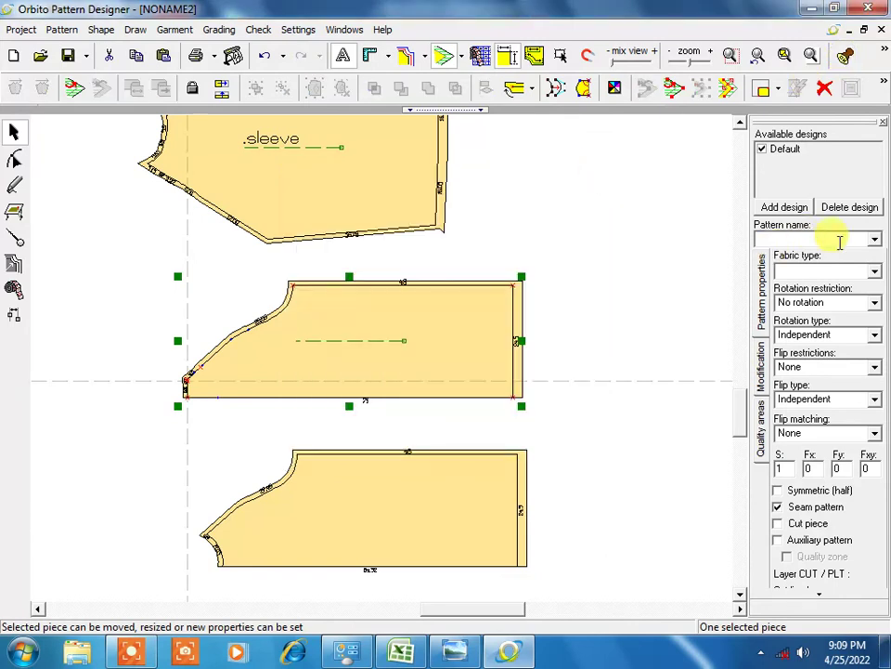
Name the middle piece BACK.
left_click(875, 239)
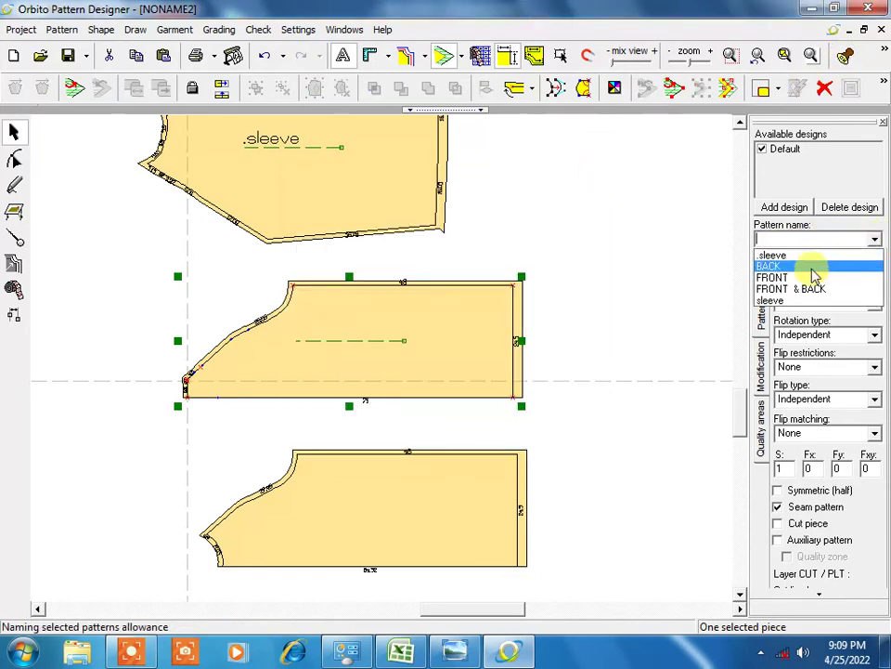
left_click(771, 266)
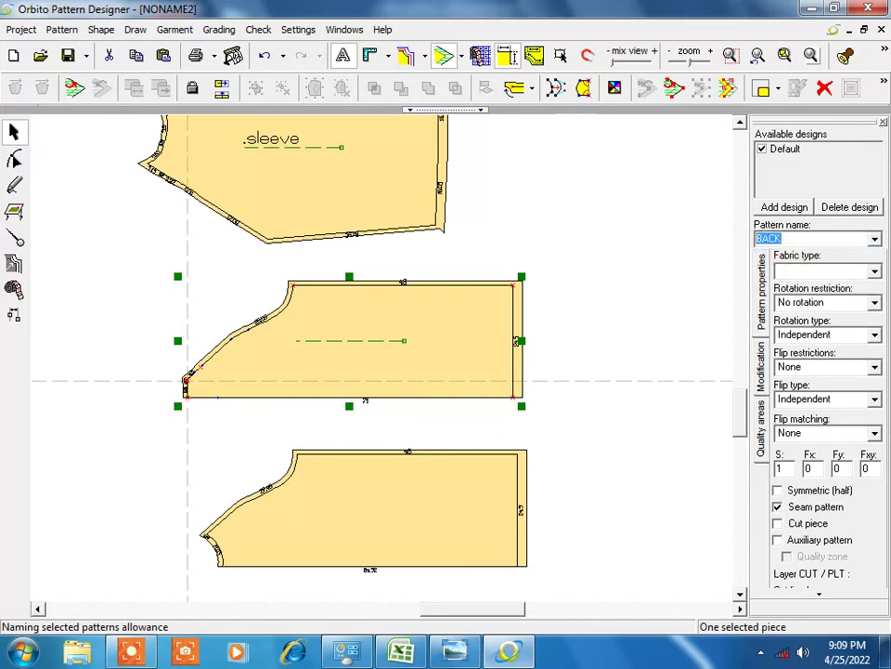
key("Return")
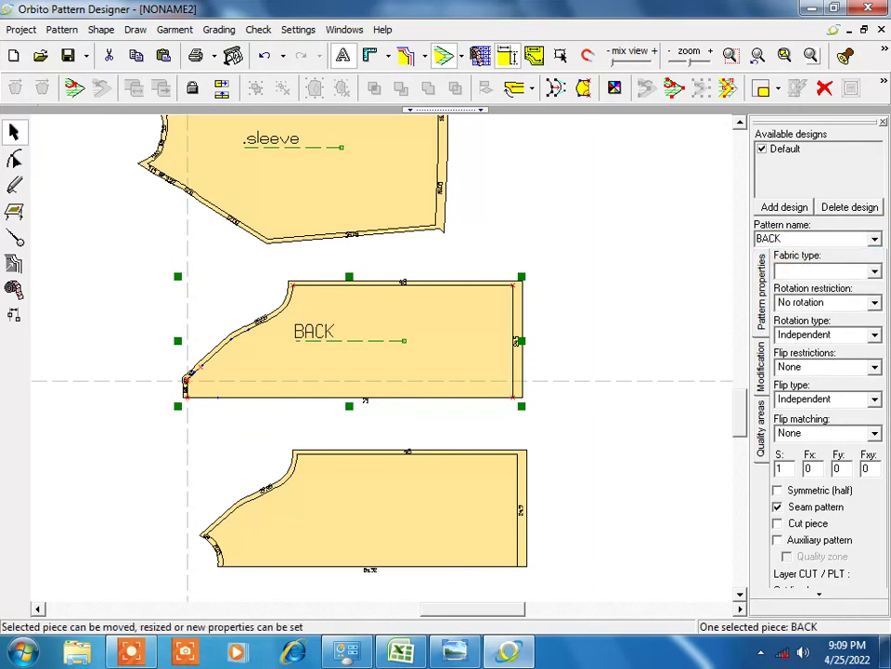
Select the bottom piece, dismiss an assistance check, and name it FRONT.
left_click(415, 511)
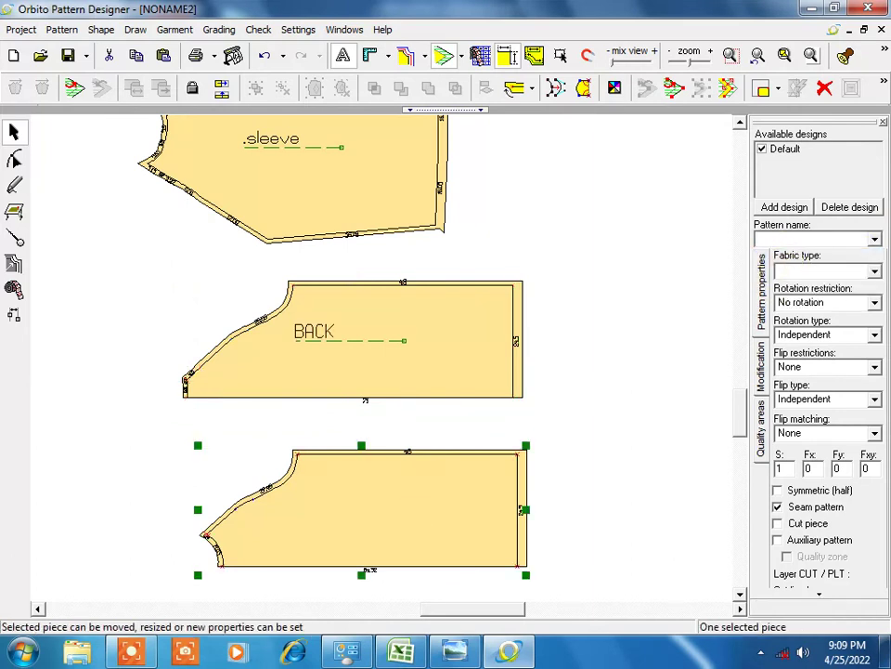
left_click(845, 56)
left_click(595, 170)
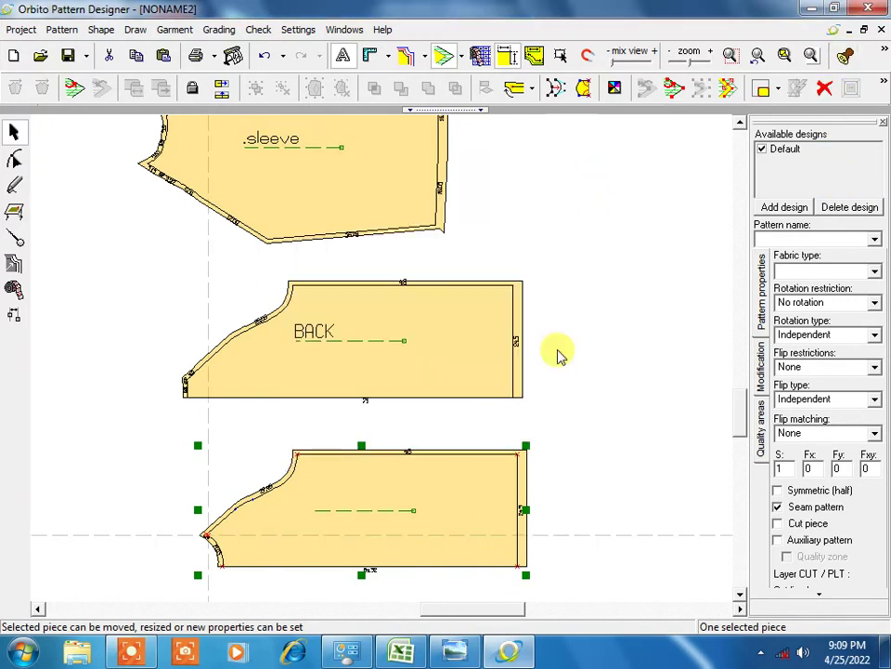
left_click(875, 240)
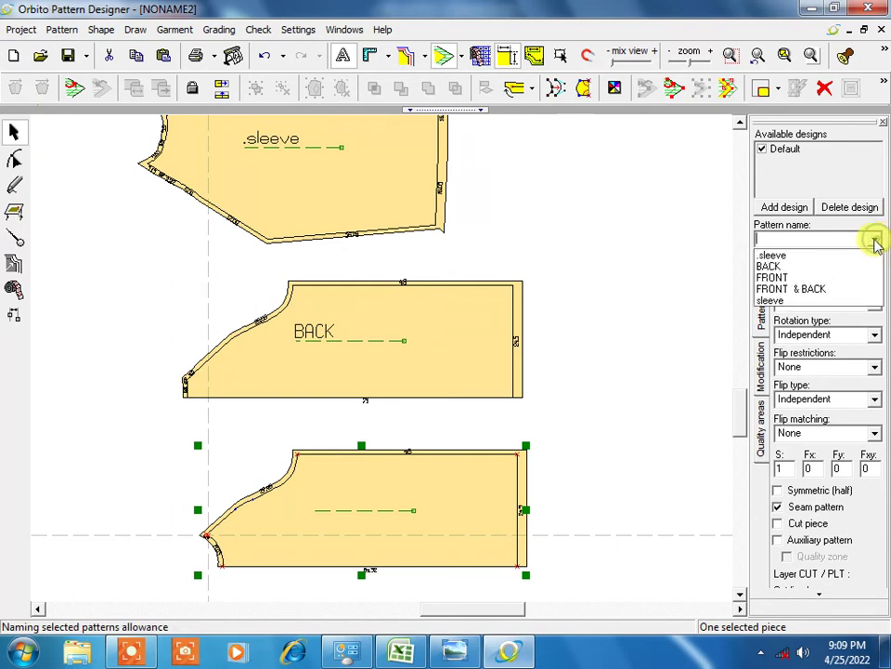
left_click(810, 279)
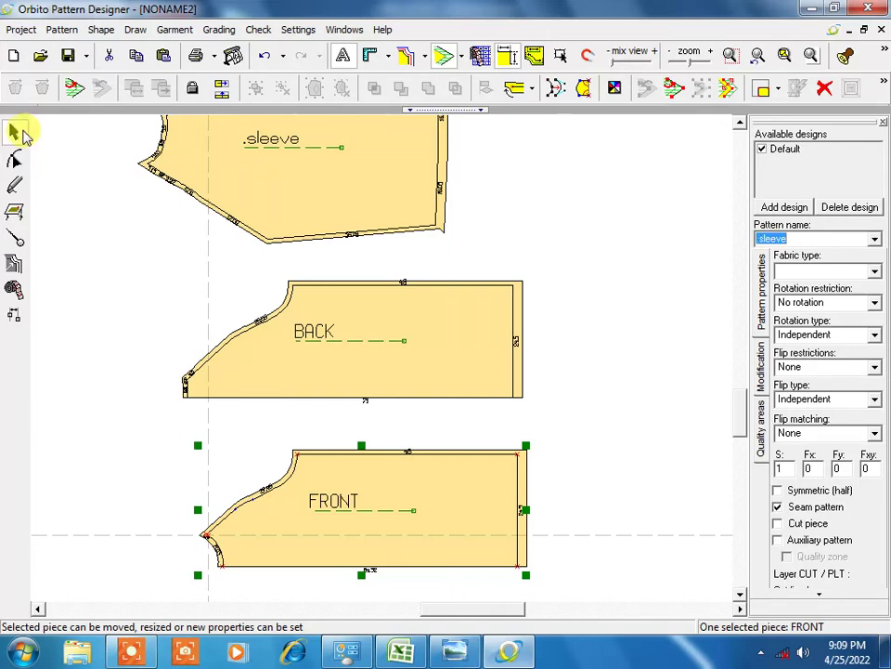
Select the sleeve piece and glance at the photo viewer and Excel size chart.
left_click(278, 158)
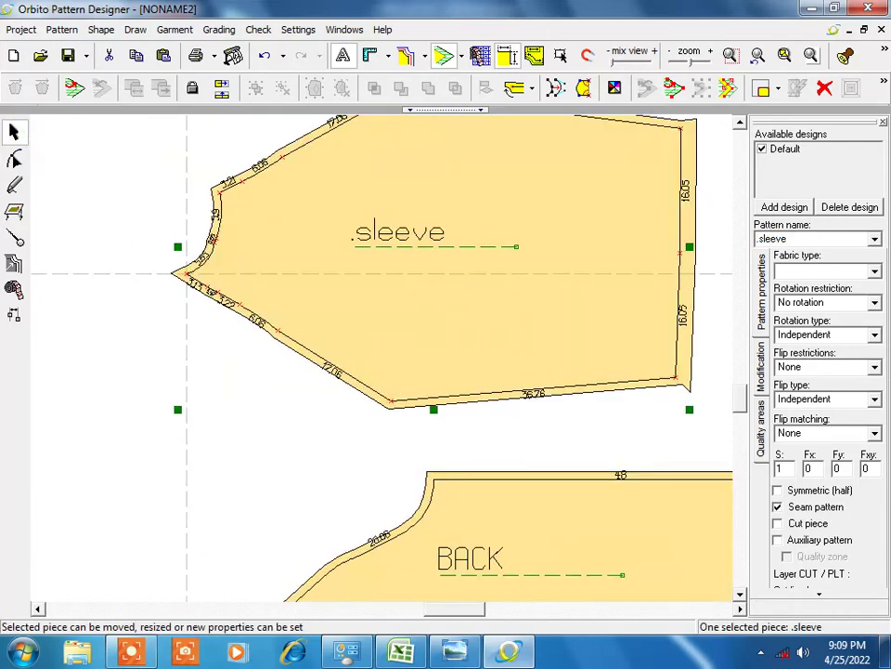
scroll(383, 355, "down", 1)
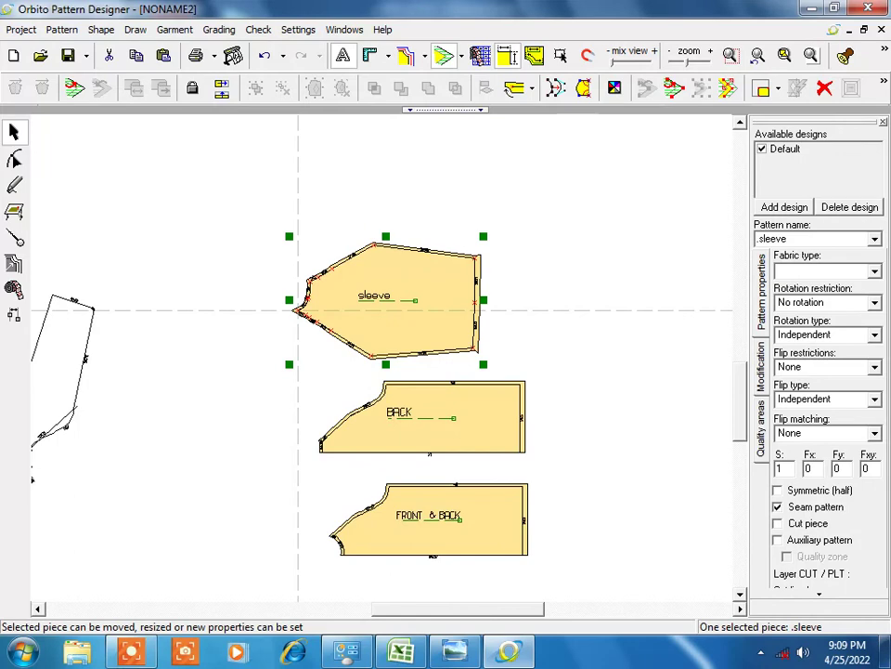
left_click(513, 653)
left_click(425, 653)
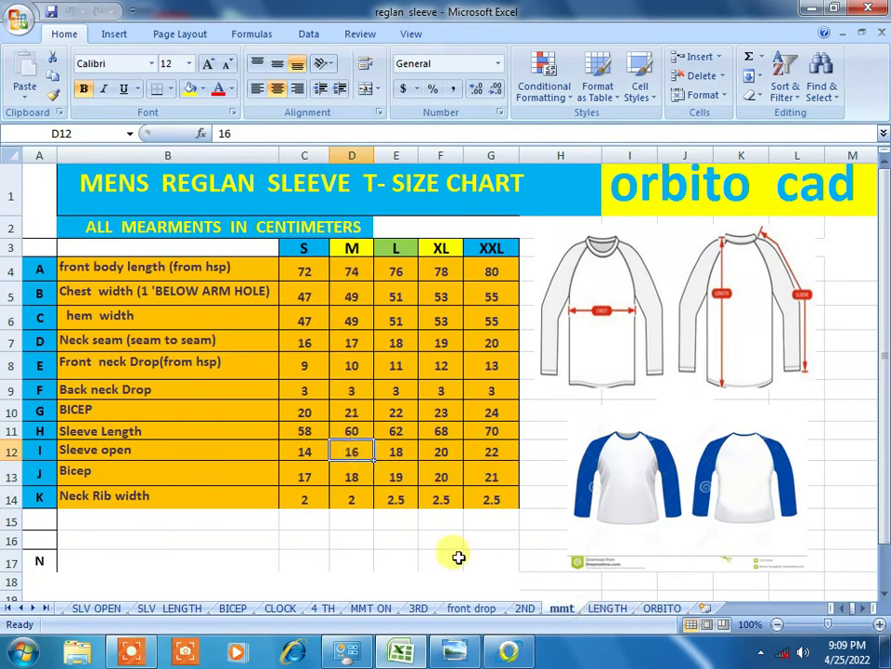
left_click(508, 655)
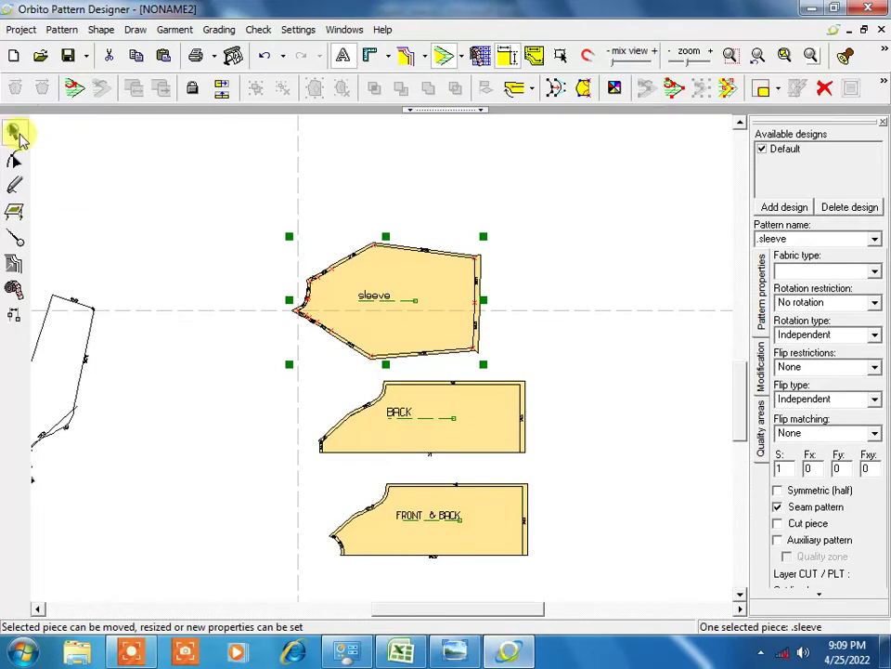
Box-select all three pattern pieces and switch to the Grading tool.
left_click_drag(177, 193, 581, 567)
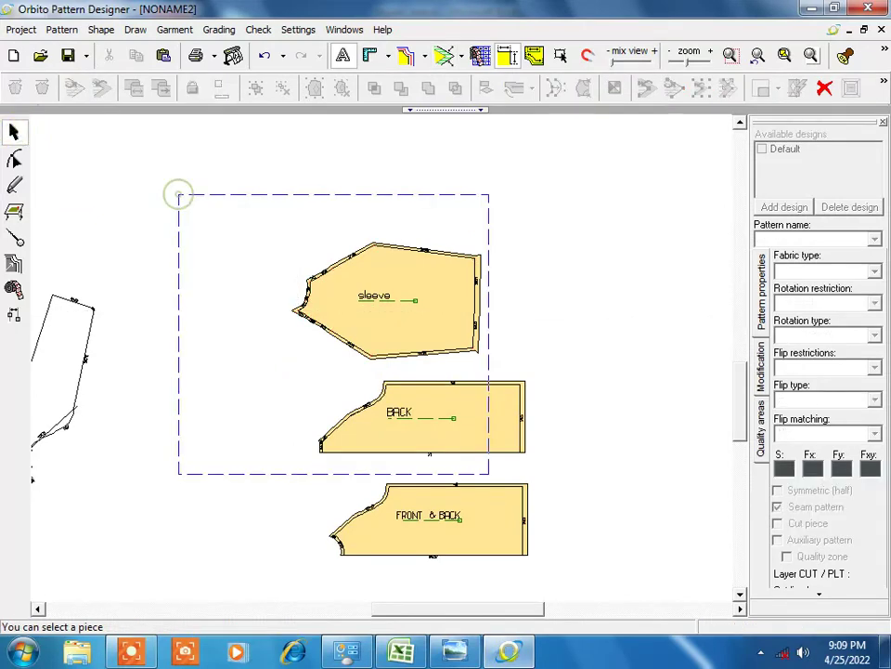
left_click(16, 264)
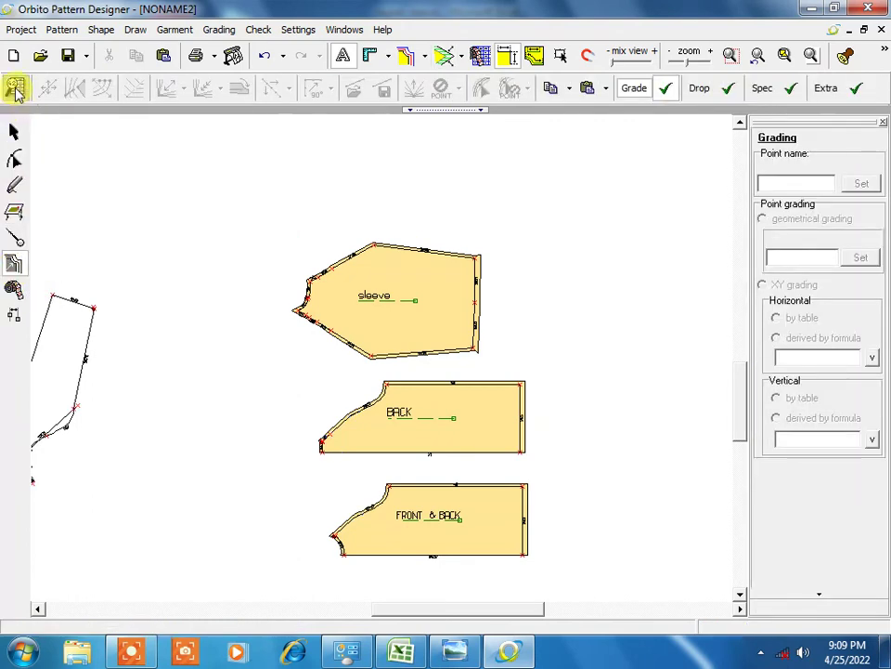
Replace the size set with one generated from grade size M and accept it.
left_click(16, 90)
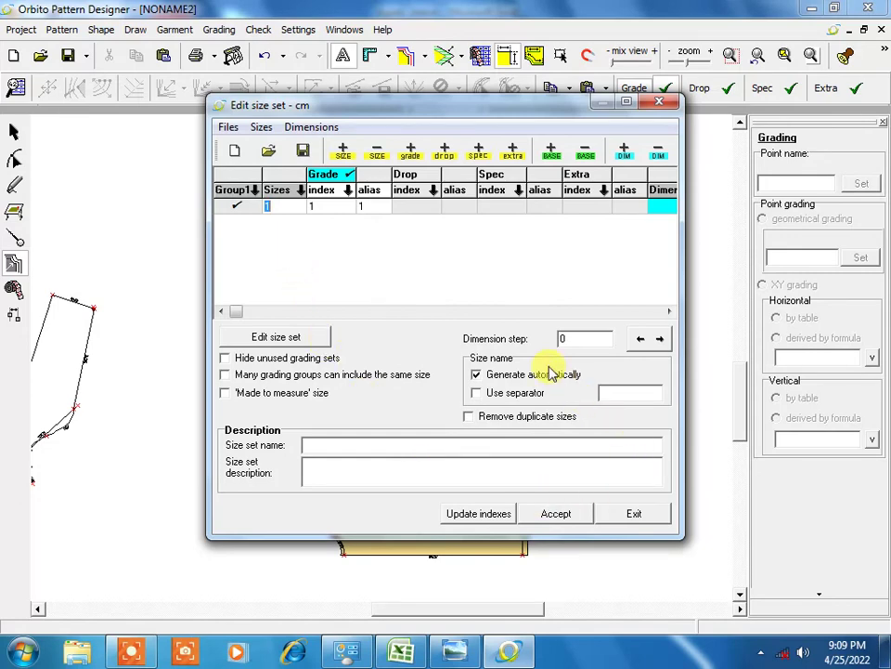
left_click(285, 340)
type("M")
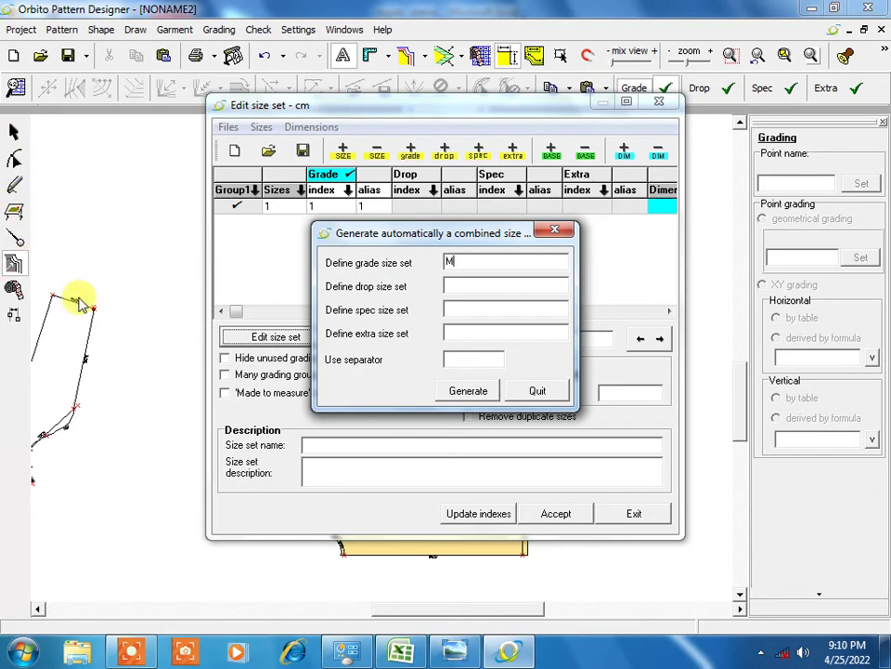
left_click(475, 393)
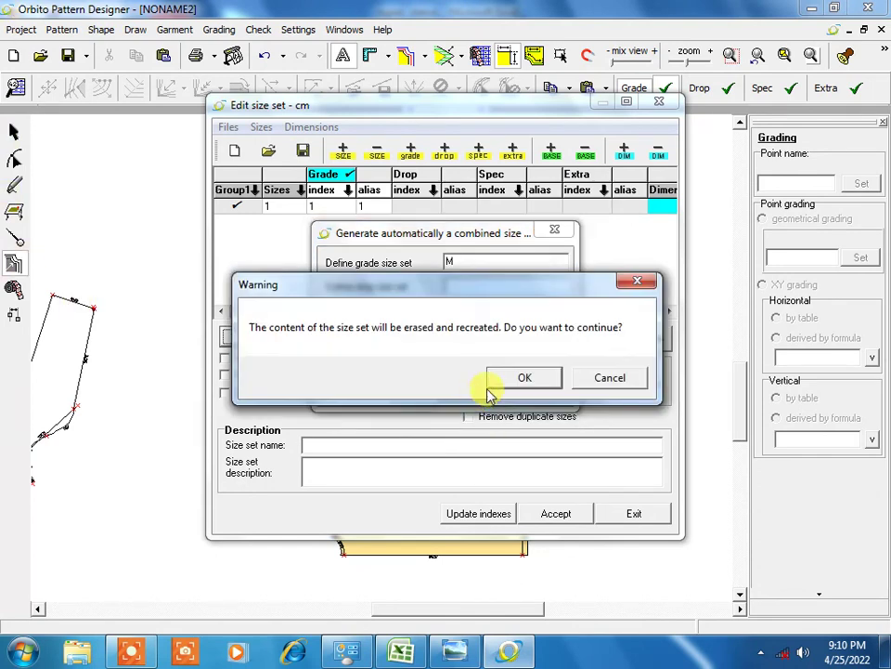
left_click(524, 378)
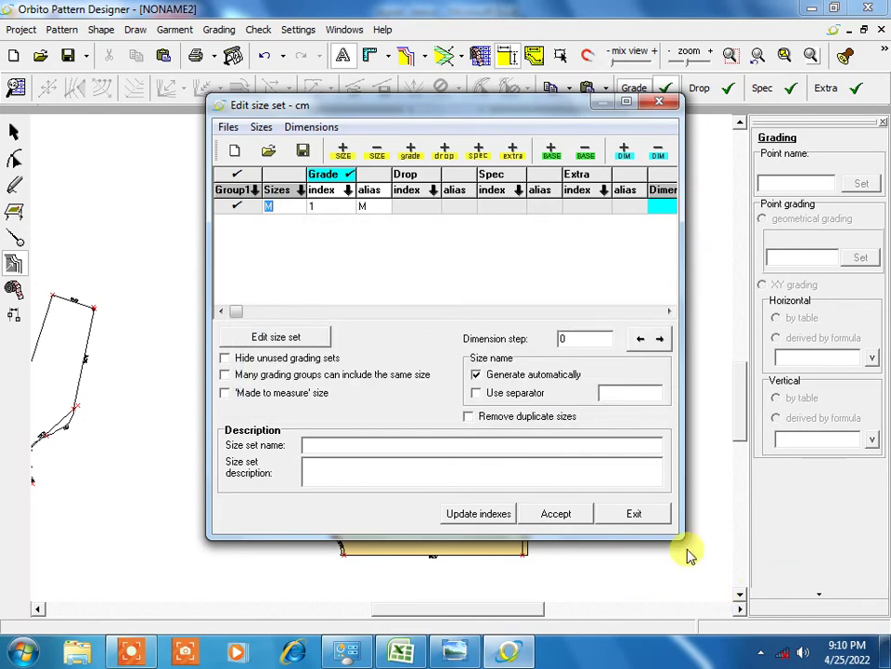
left_click(555, 514)
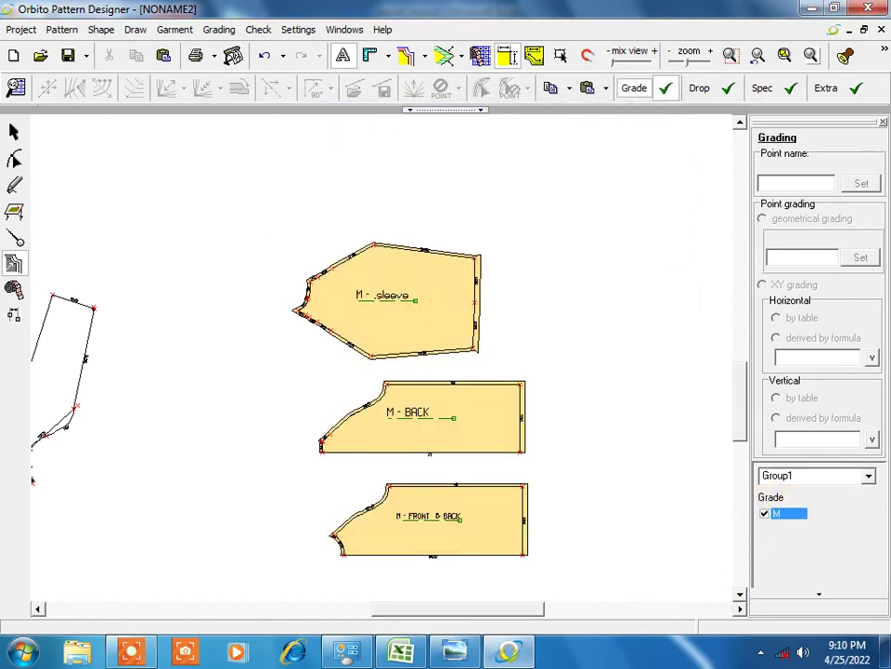
Look at the Excel size chart, then bring up the SUBSCRIBE NOW image in Photo Viewer.
scroll(379, 351, "up", 2)
scroll(379, 351, "down", 2)
scroll(379, 351, "up", 2)
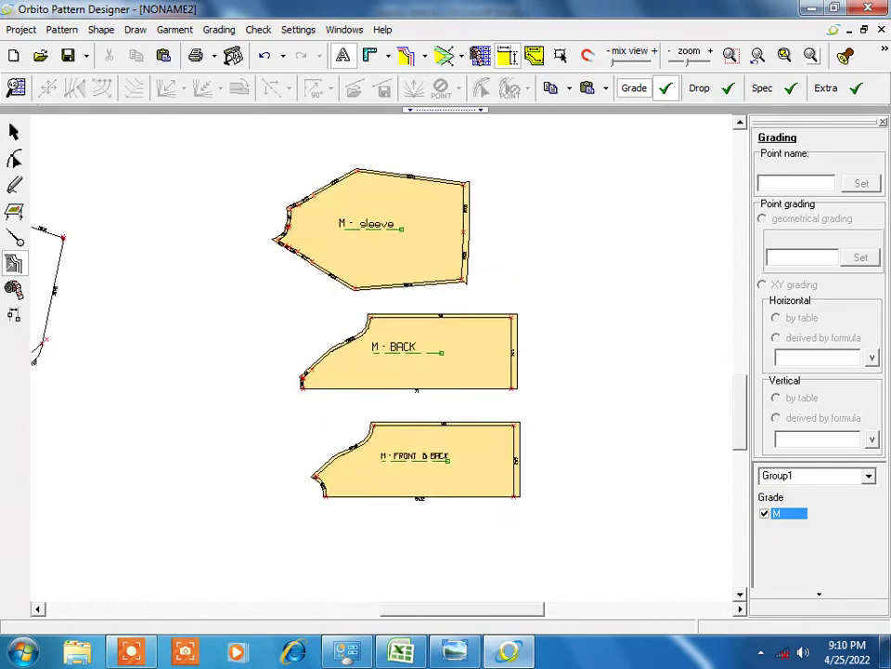
scroll(379, 351, "down", 1)
scroll(379, 351, "down", 1)
scroll(379, 351, "down", 1)
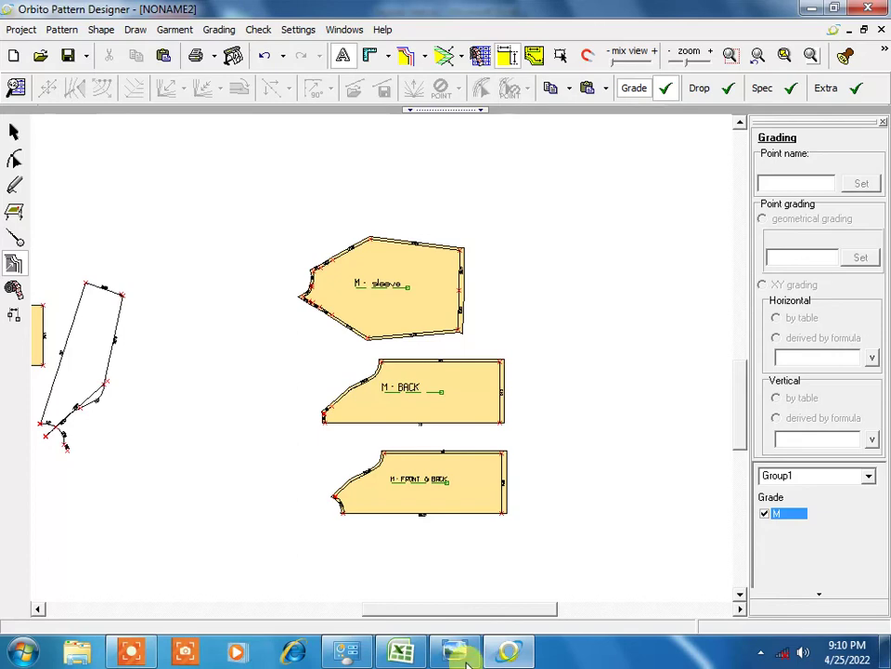
mouse_move(401, 652)
left_click(417, 655)
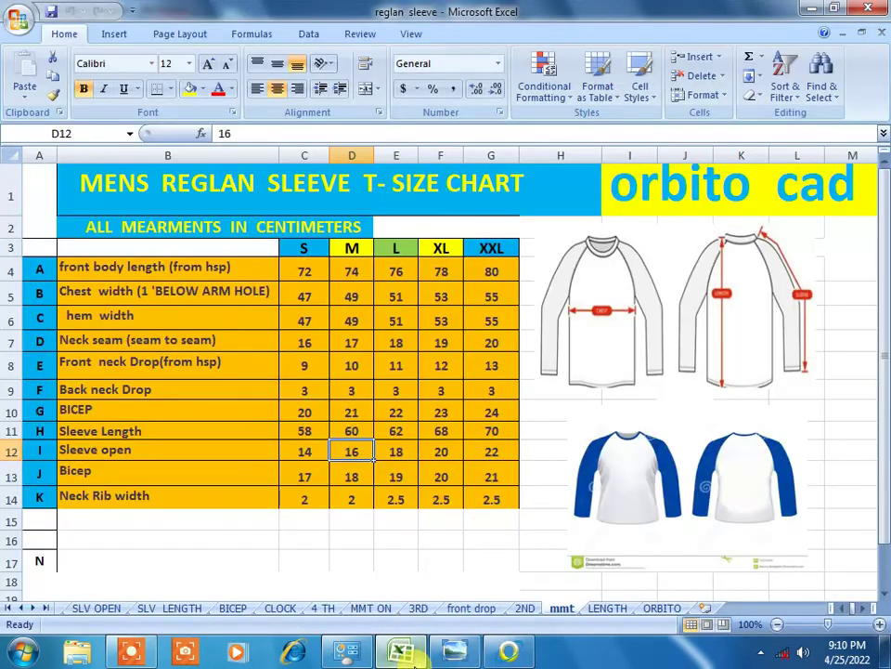
left_click(457, 653)
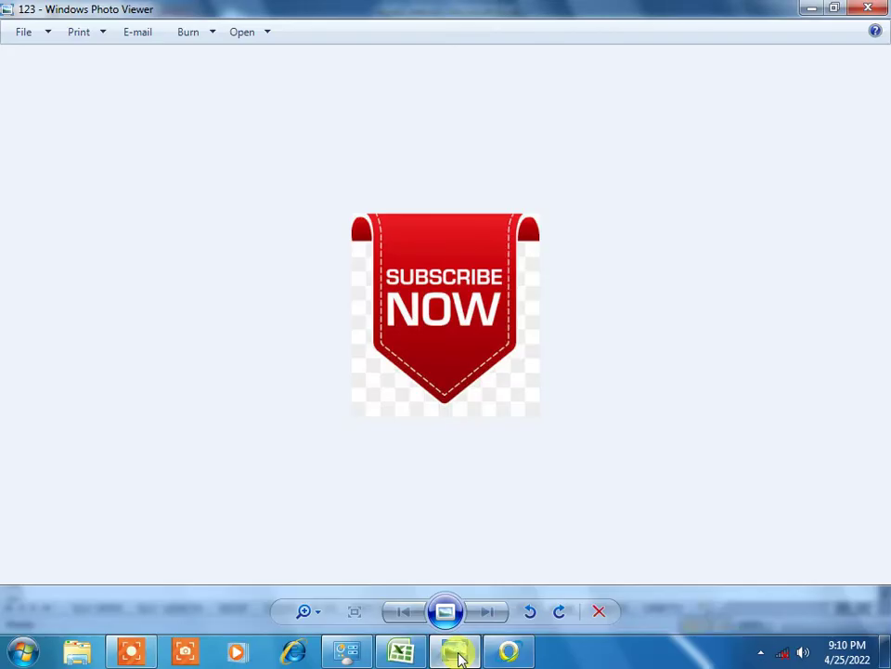